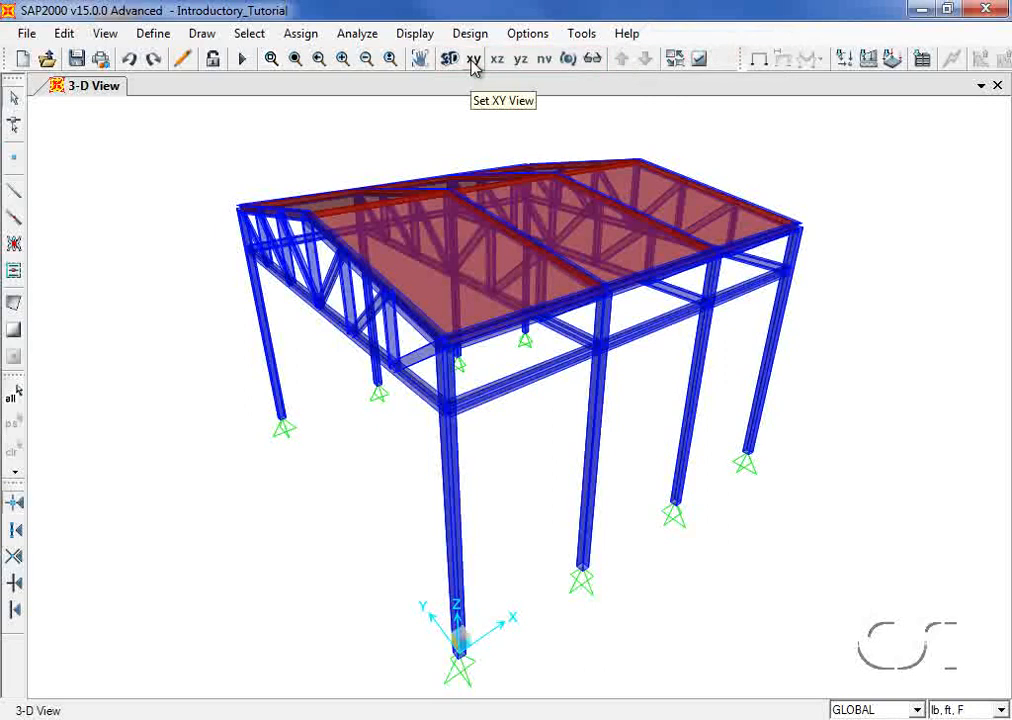
Step: Browse the Draw, Define, Select, Assign and Analyze menus of the Introductory_Tutorial model
left_click(202, 36)
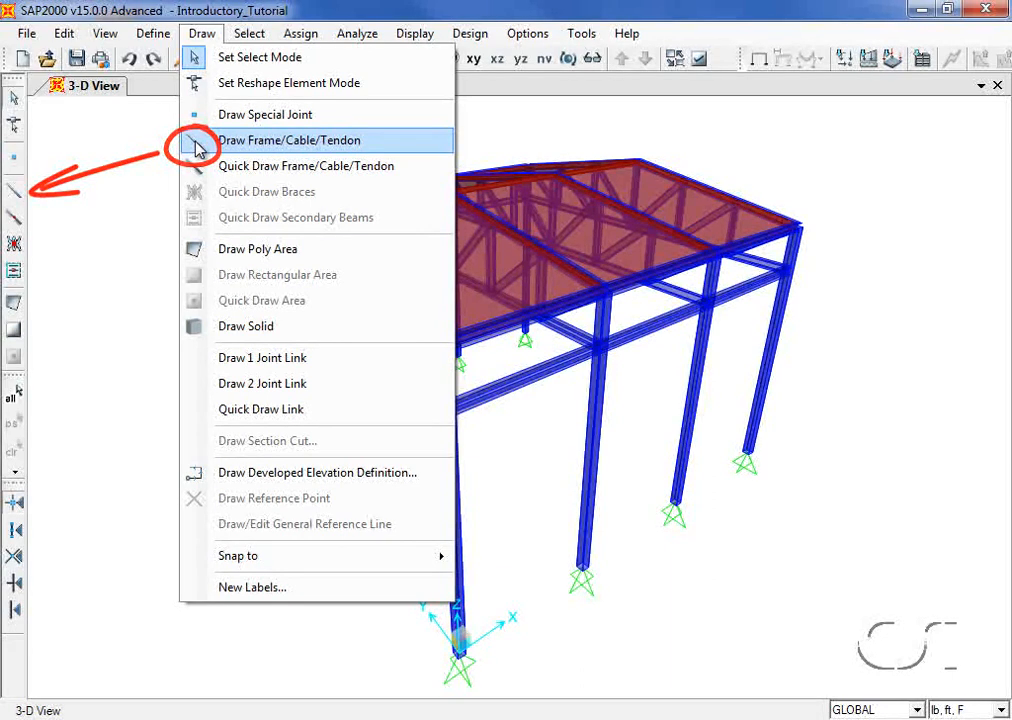
mouse_move(162, 42)
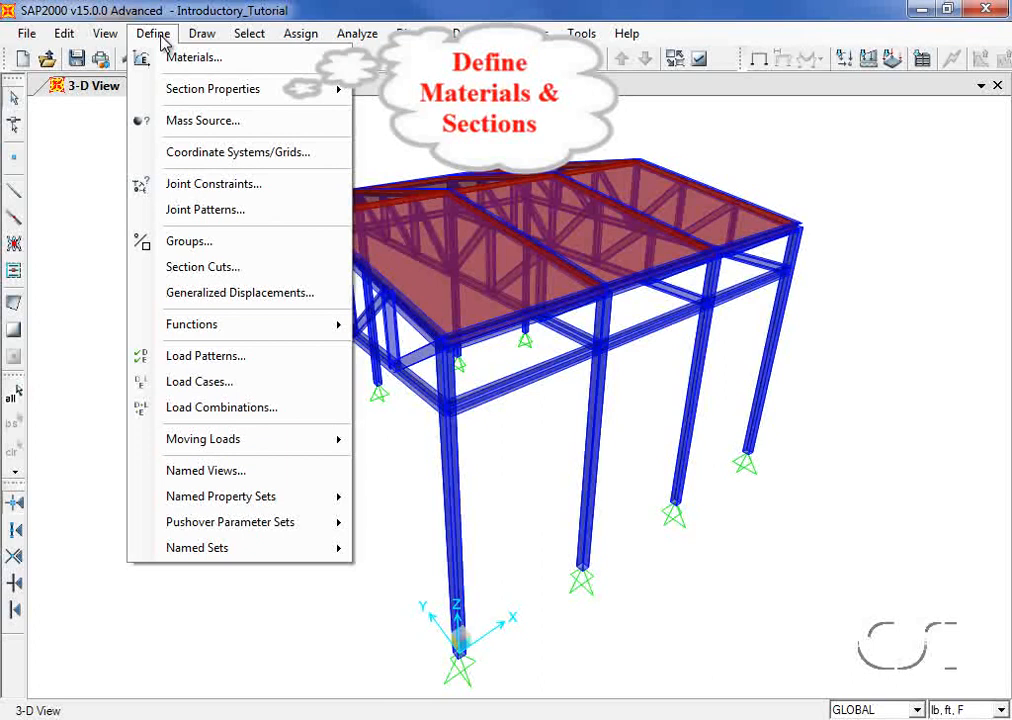
mouse_move(197, 38)
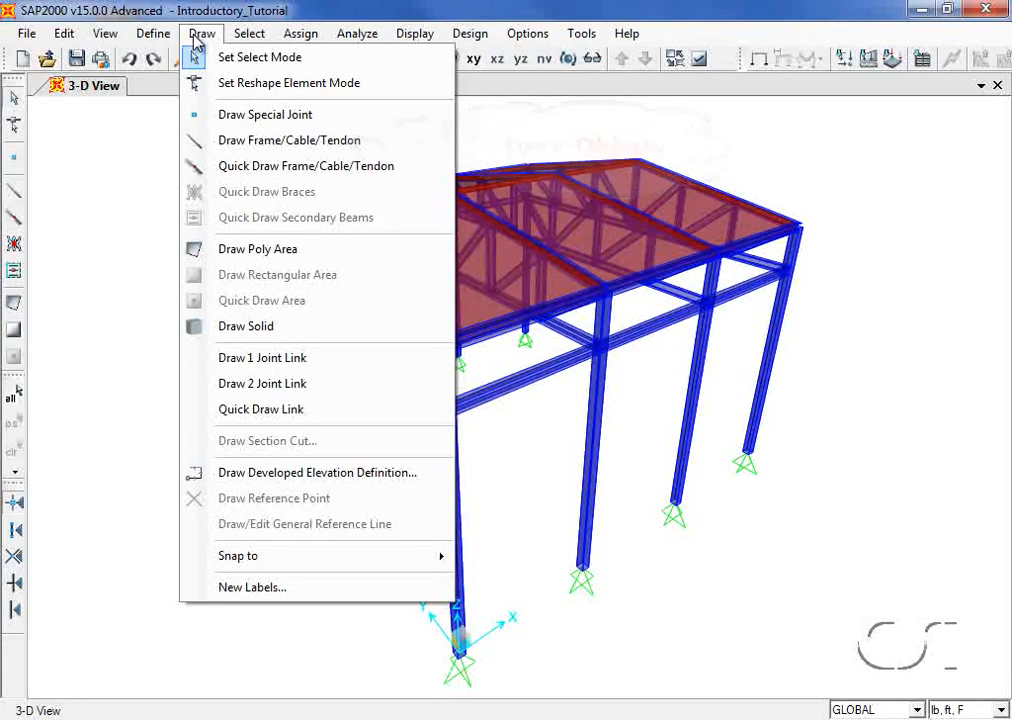
mouse_move(240, 42)
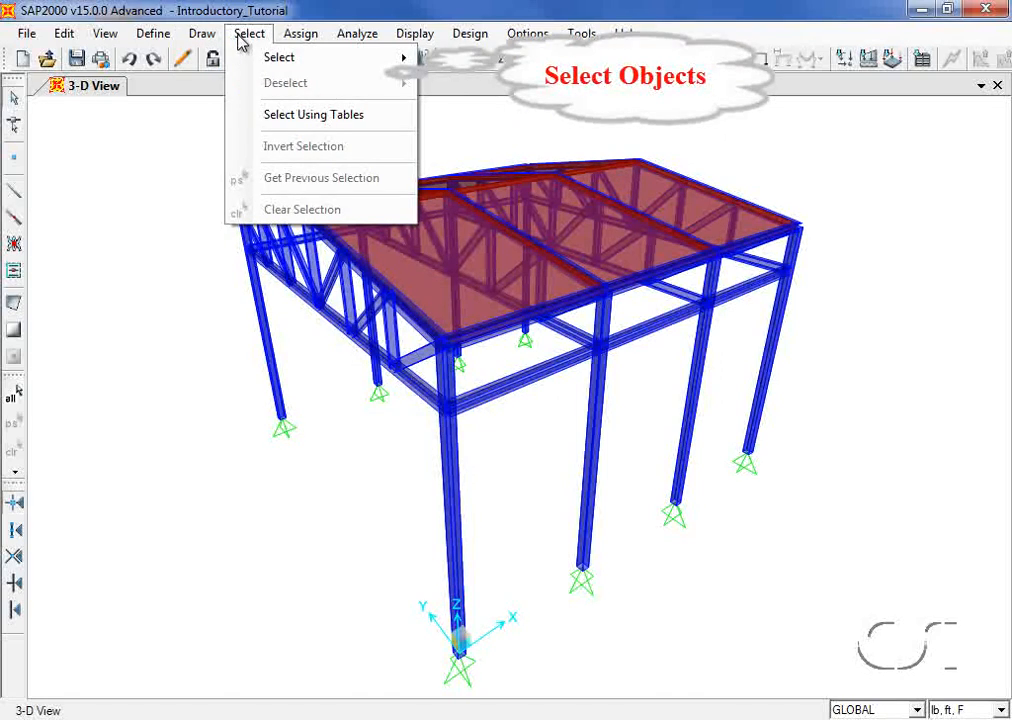
mouse_move(290, 42)
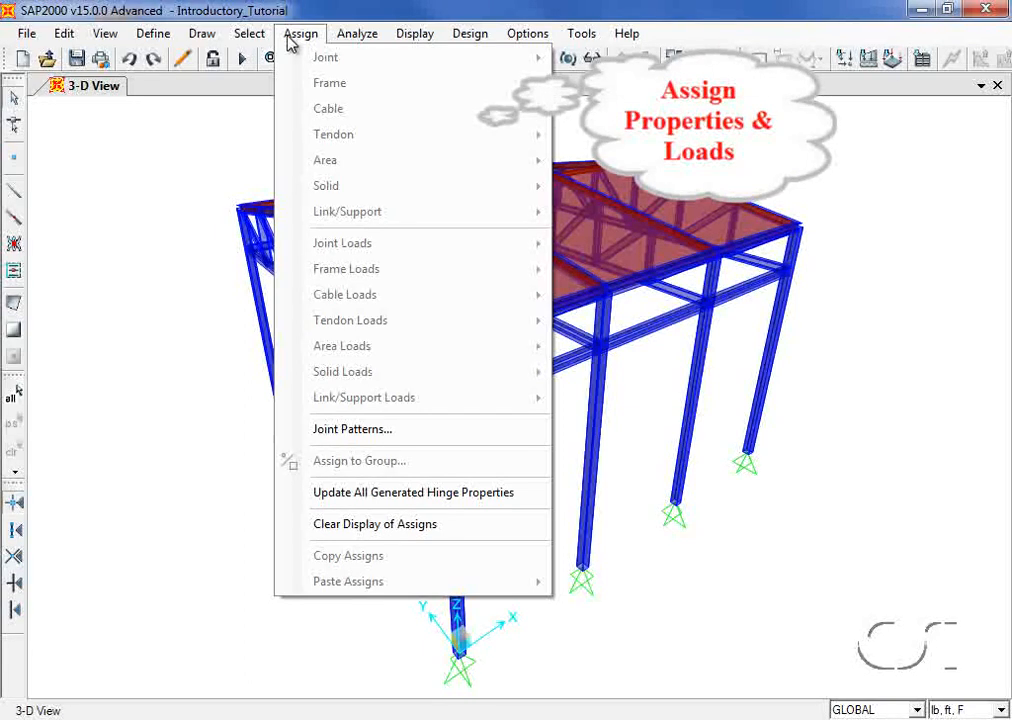
mouse_move(355, 48)
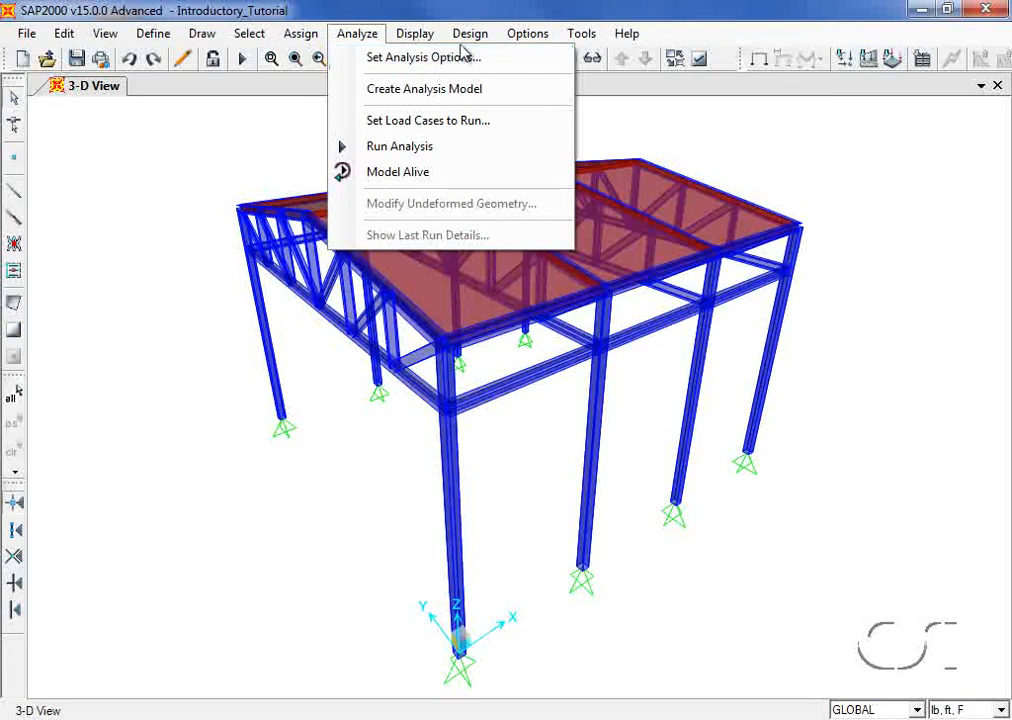
mouse_move(470, 45)
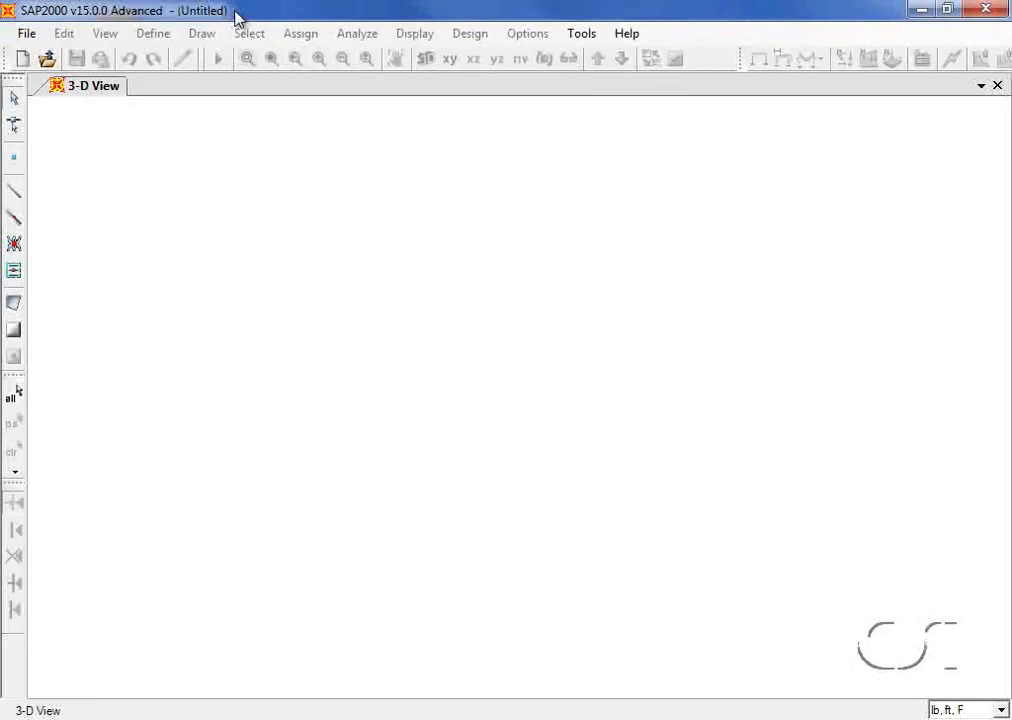
Step: Start a new Grid Only model, keeping lb, ft, F as the units
left_click(30, 34)
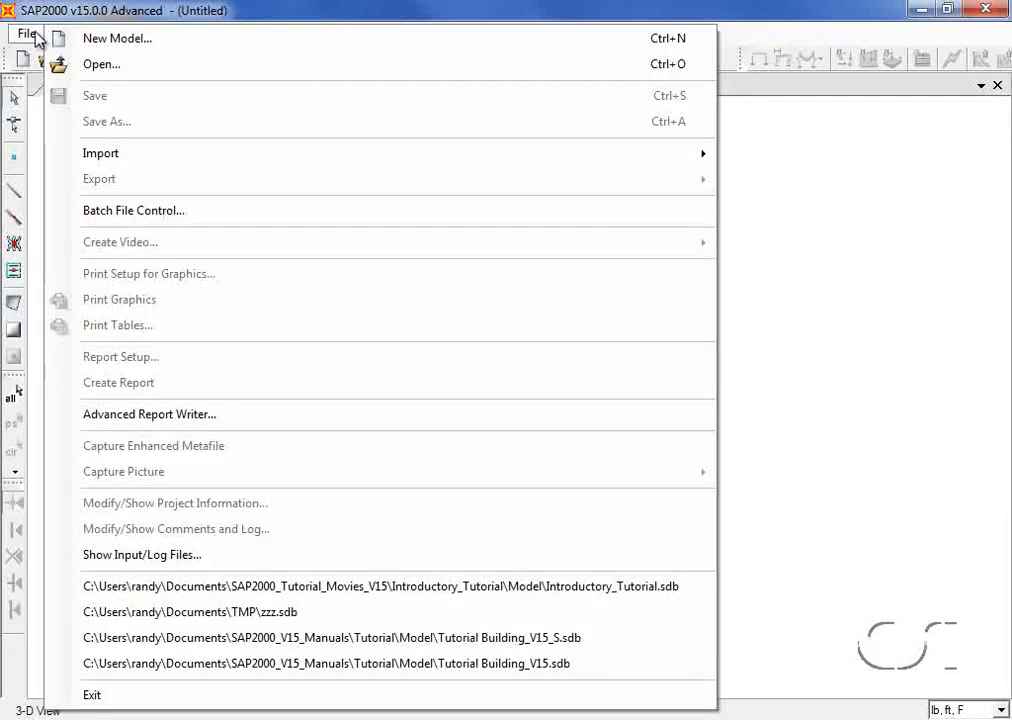
left_click(121, 40)
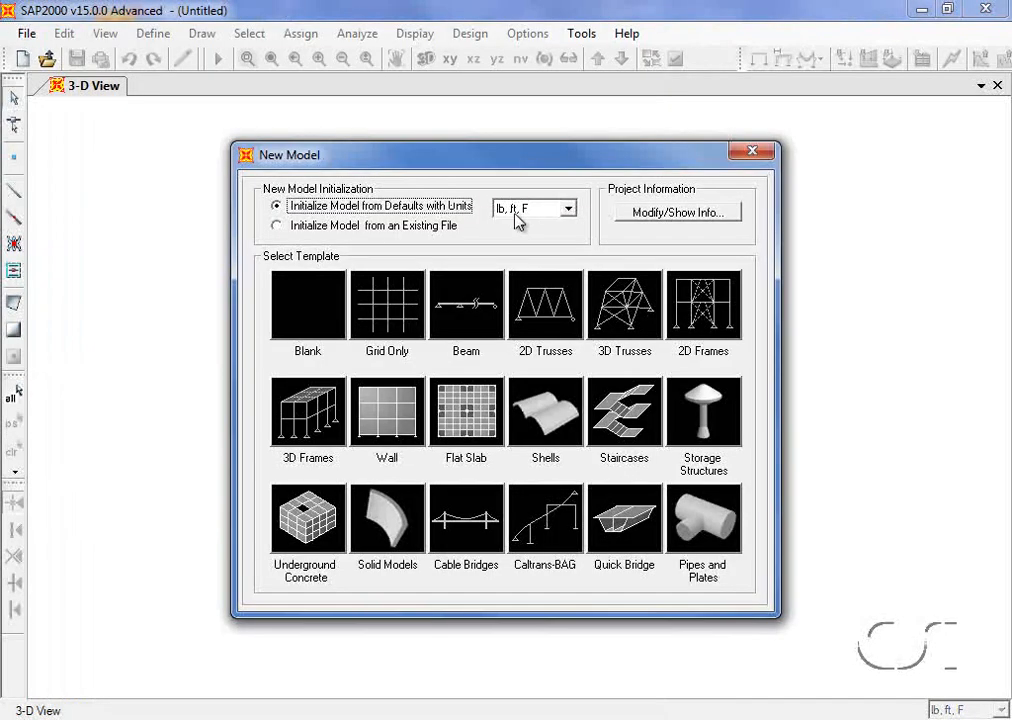
left_click(569, 210)
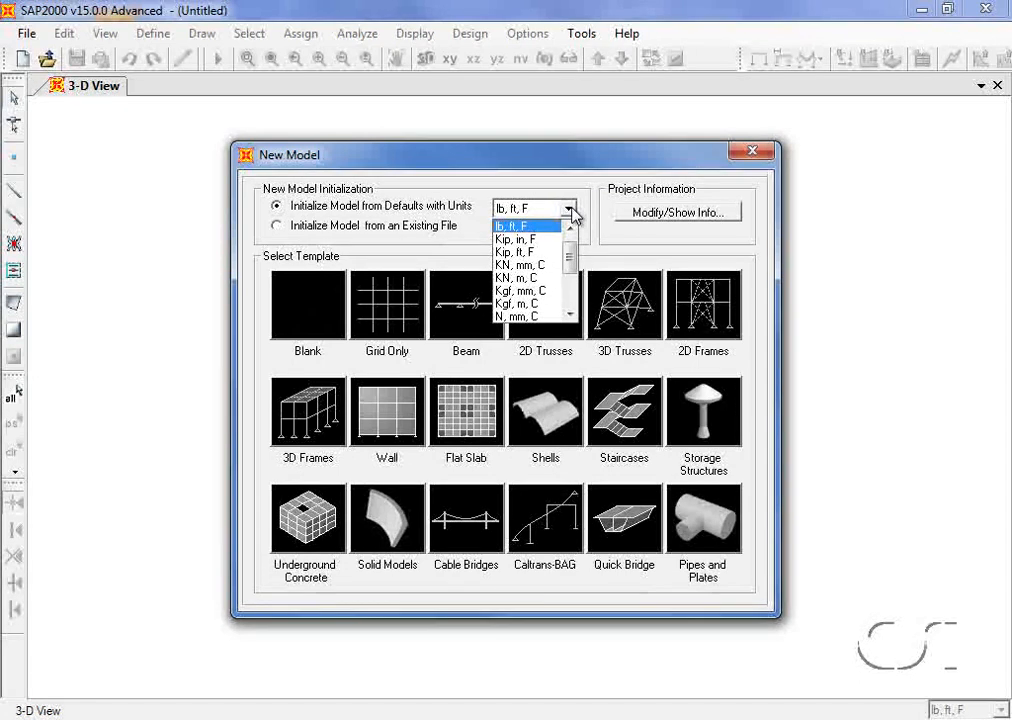
left_click(571, 209)
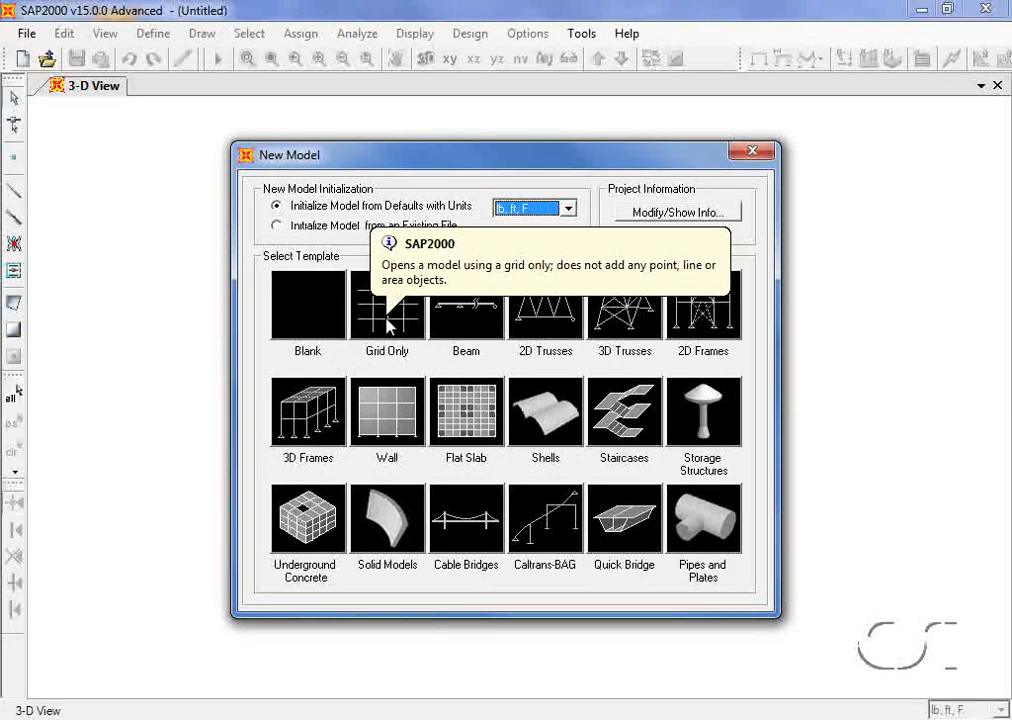
left_click(388, 322)
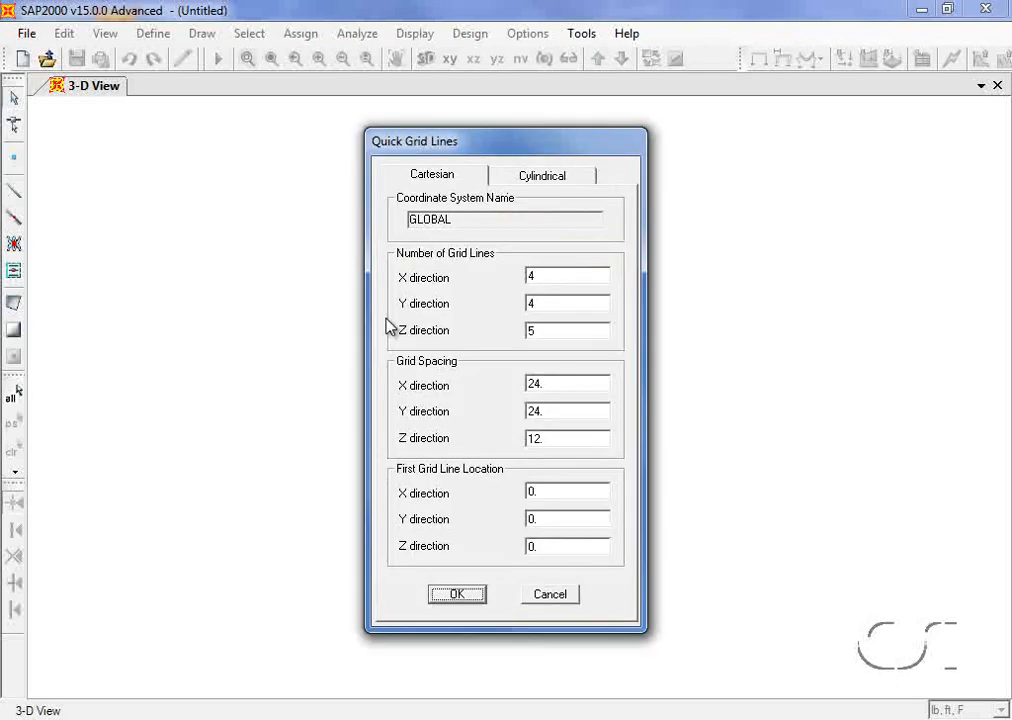
Step: Create 2 X, 7 Y and 3 Z grid lines spaced 36 ft, 72 in and 20 ft
double_click(547, 278)
type("2")
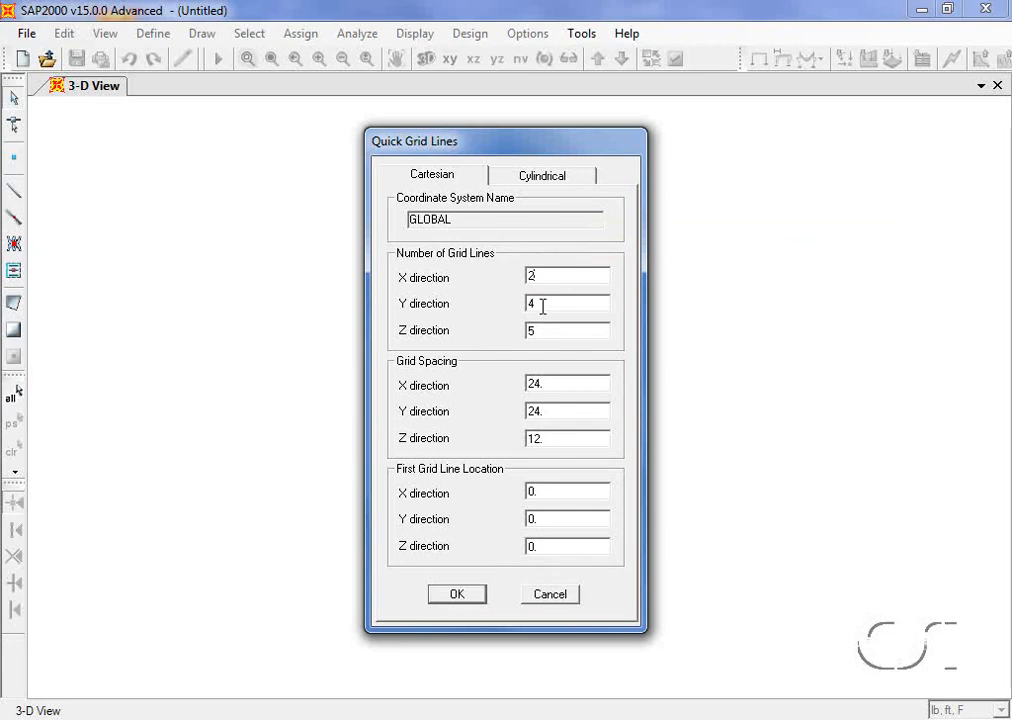
double_click(543, 306)
type("7")
double_click(543, 331)
type("3")
double_click(543, 382)
type("36")
double_click(543, 409)
type("72in")
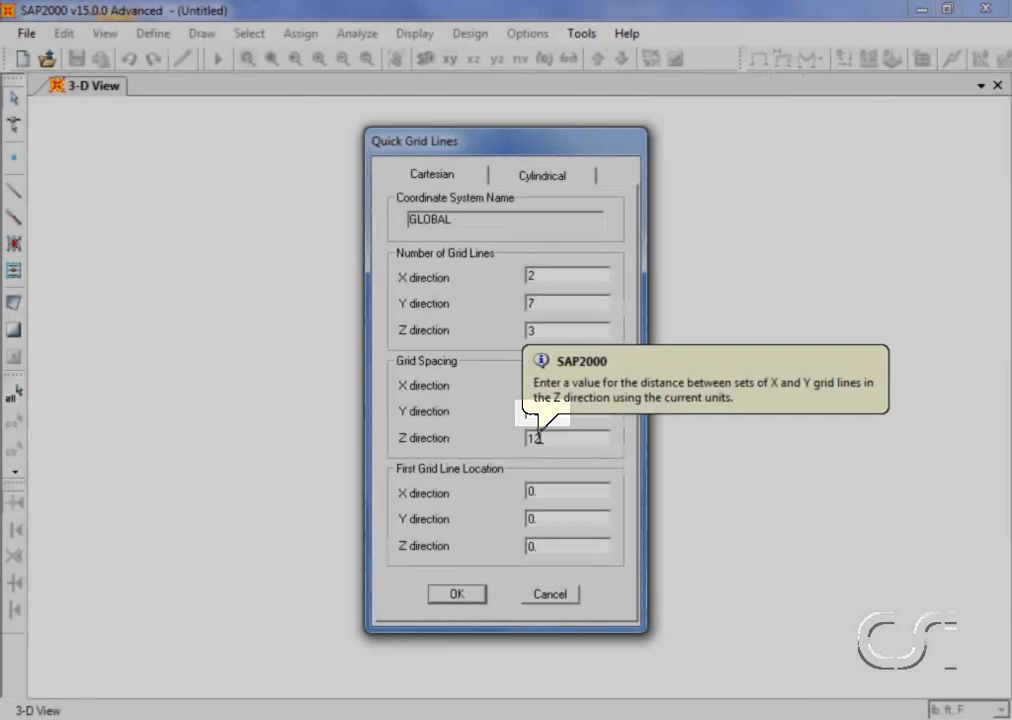
double_click(536, 437)
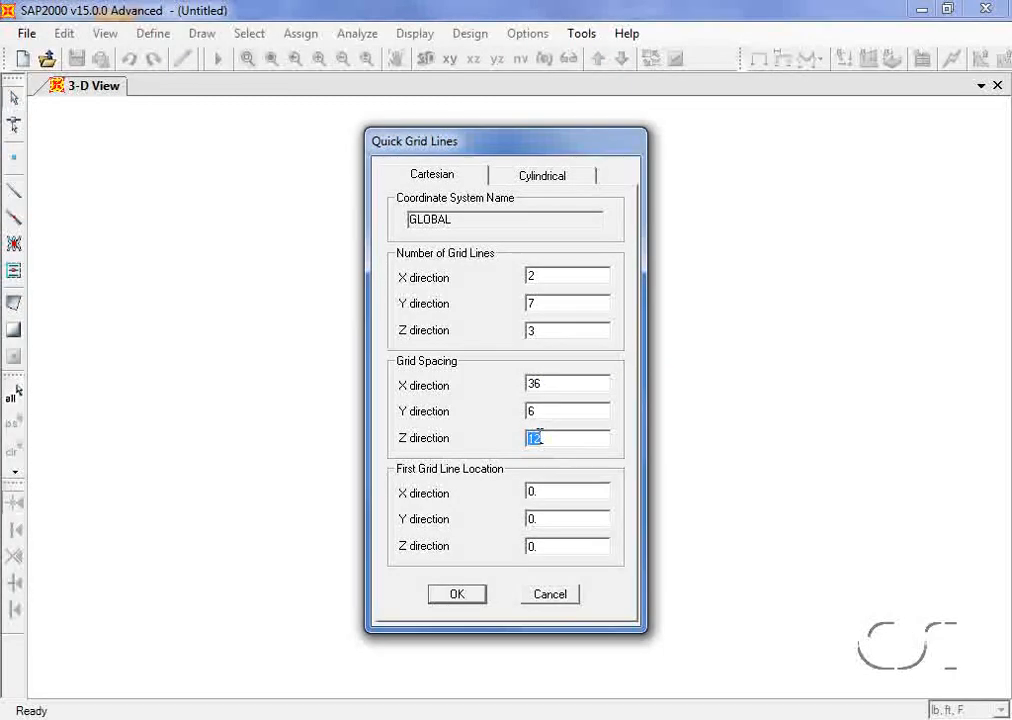
type("20")
left_click(457, 594)
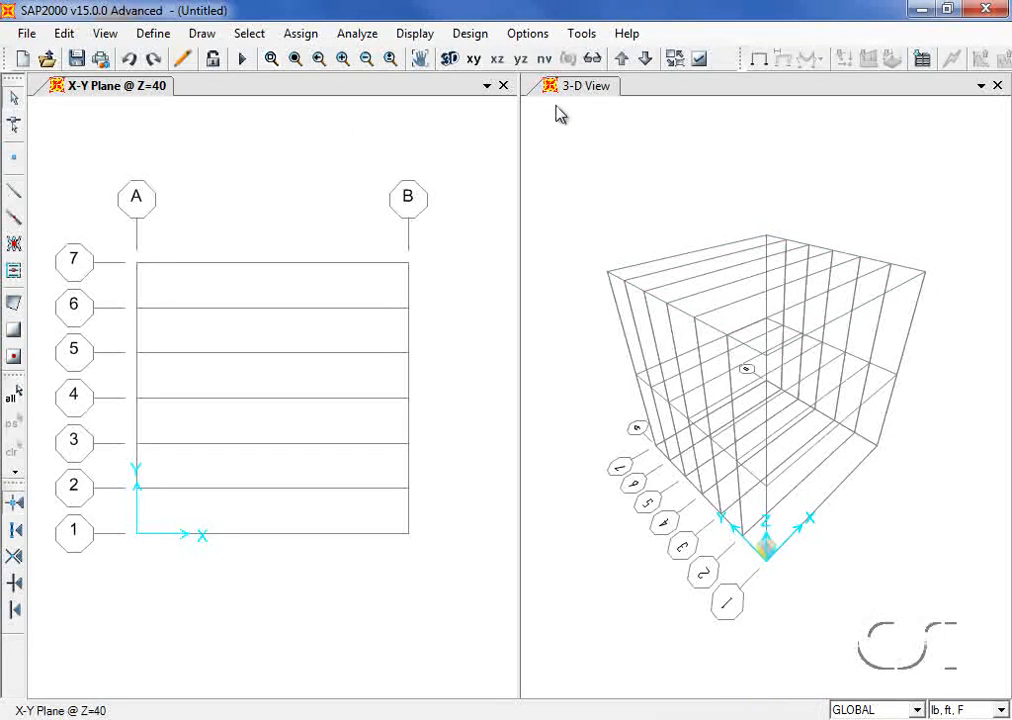
Step: Check the X-Y plane view's window list, then bring up the Define menu
left_click(487, 86)
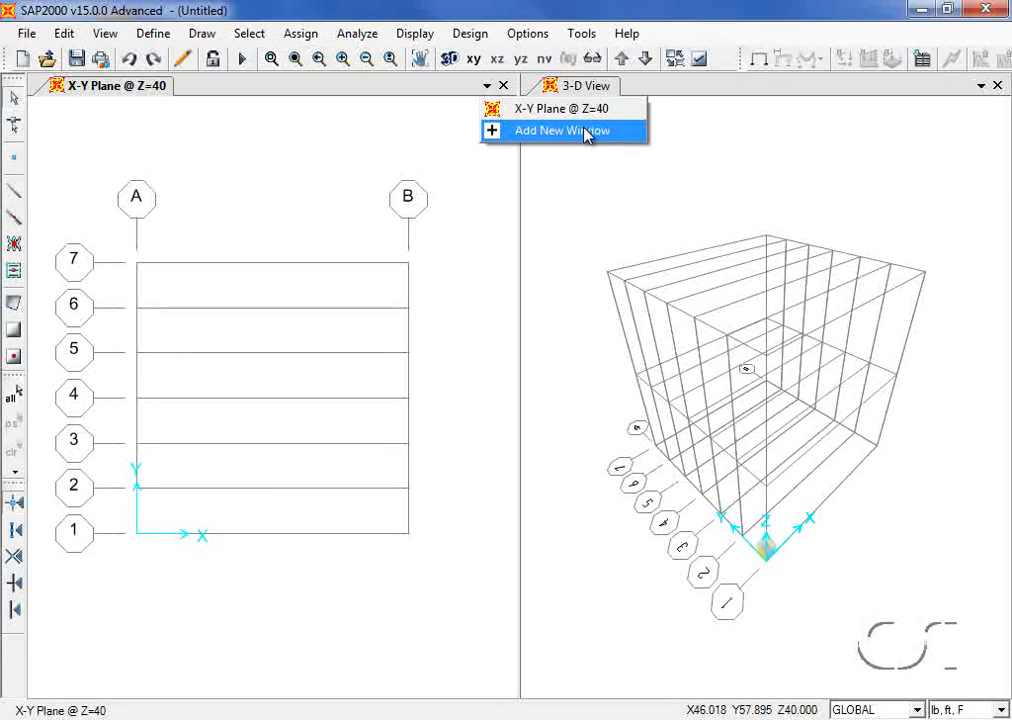
left_click(447, 134)
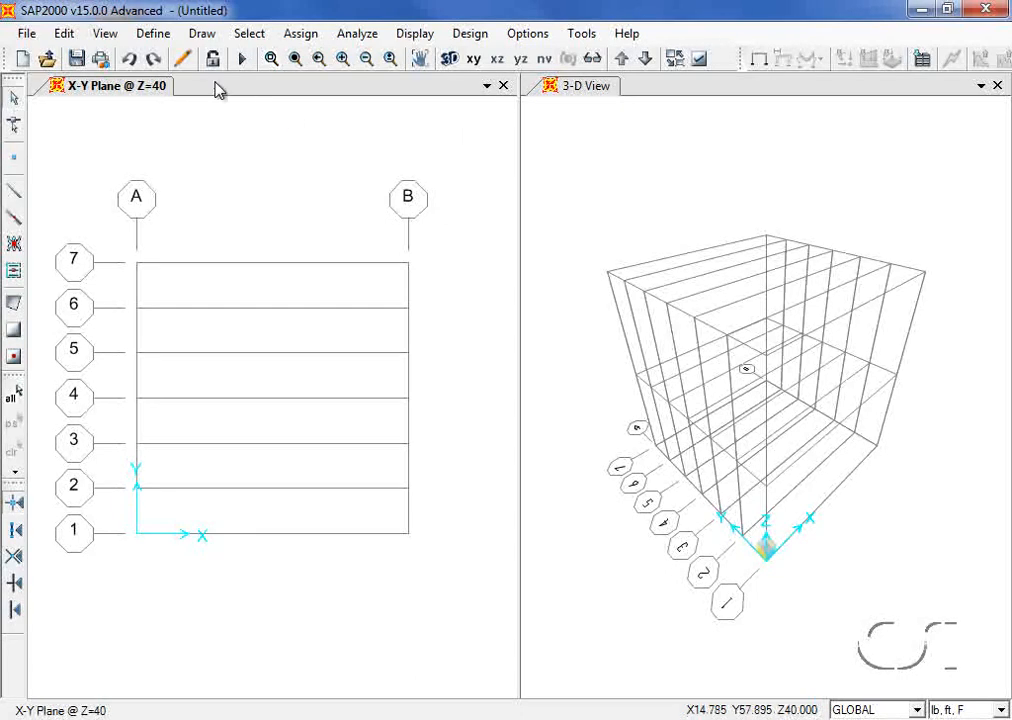
left_click(156, 36)
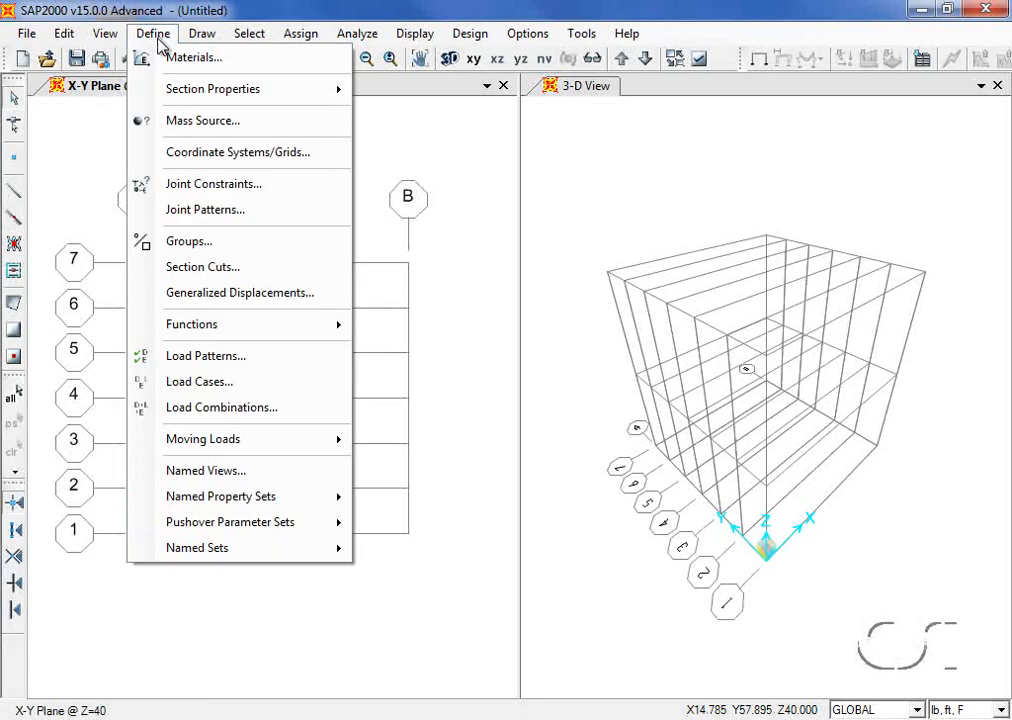
Step: Change the GLOBAL grid's Z3 ordinate from 40 to 24 ft
left_click(283, 159)
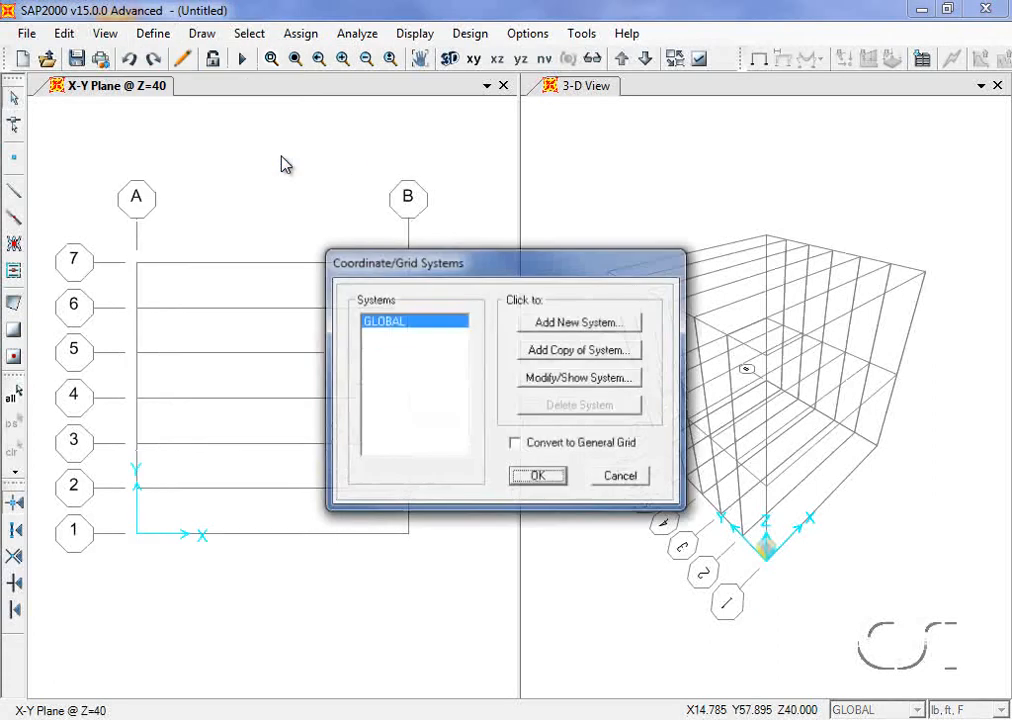
left_click(597, 385)
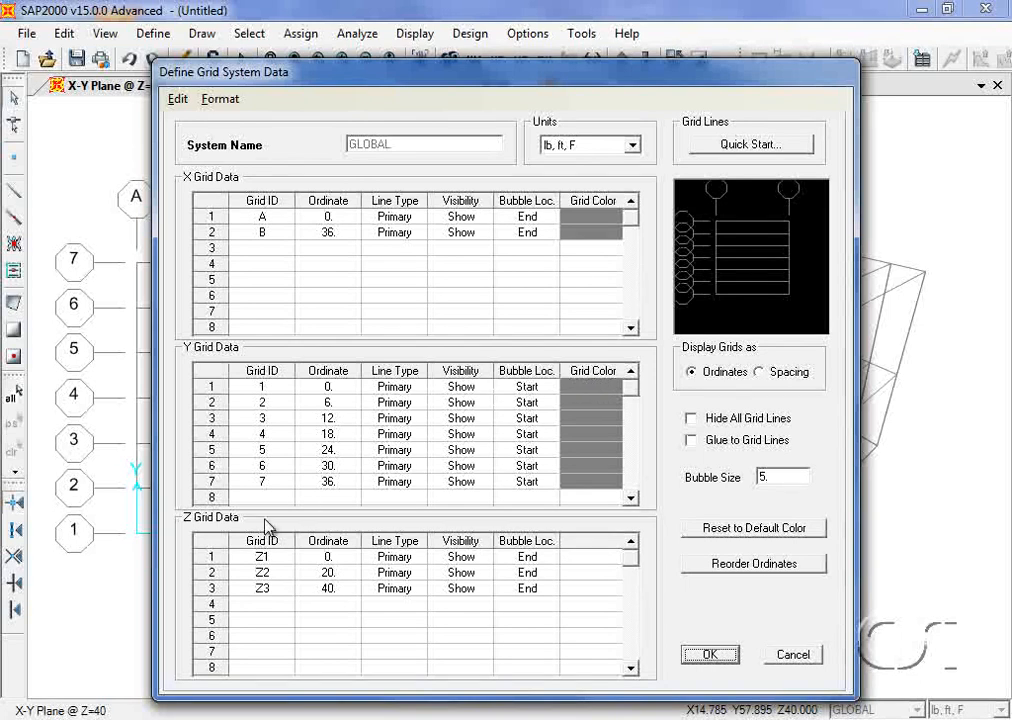
double_click(333, 589)
type("24")
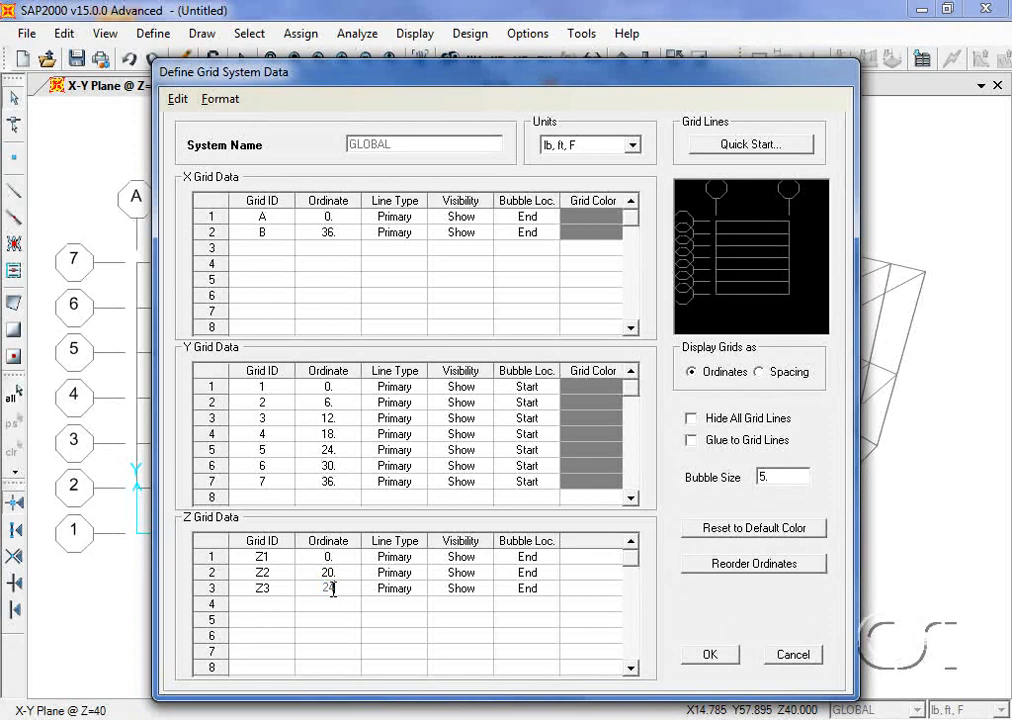
left_click(707, 658)
left_click(707, 656)
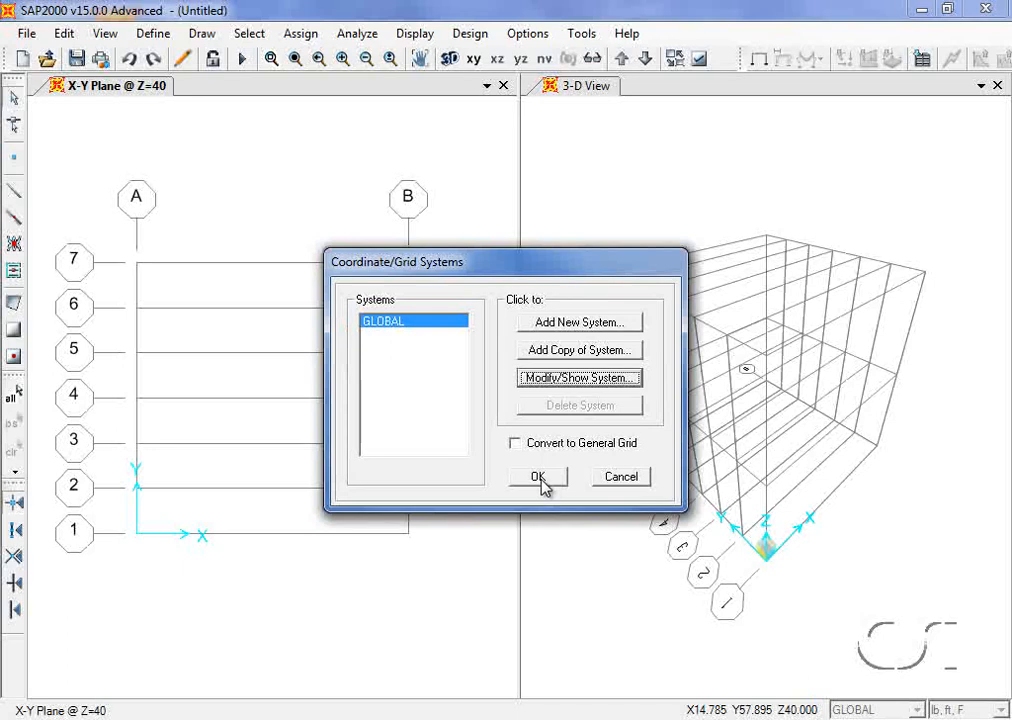
left_click(541, 479)
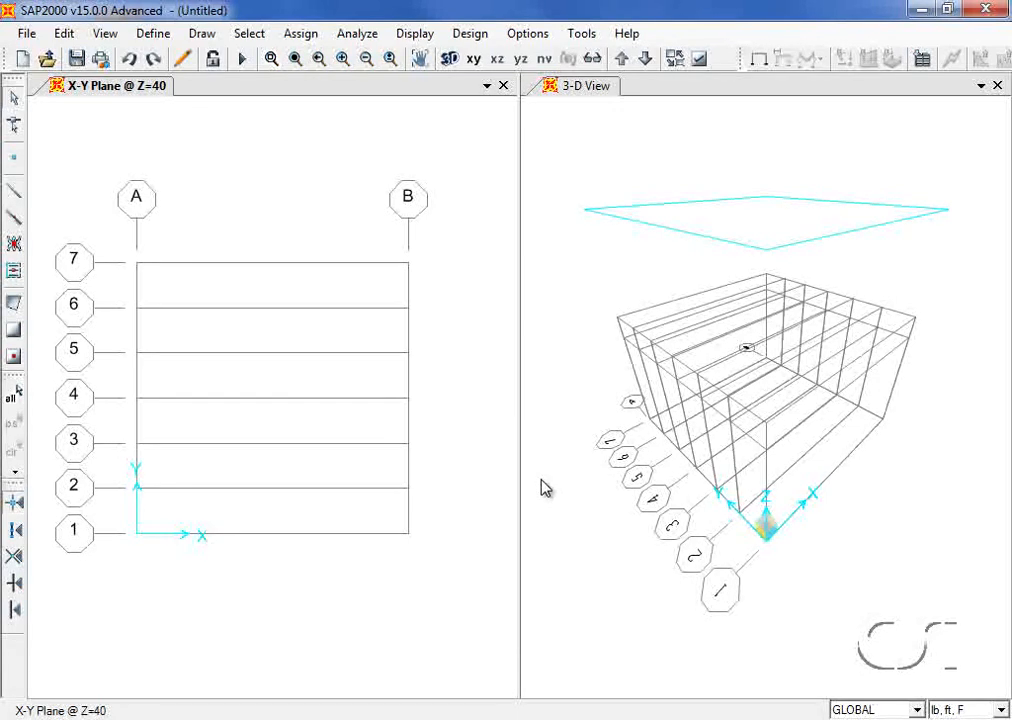
Step: Quick-add ASTM A500 Grade B Fy 46 steel as material A500GrB46
left_click(153, 34)
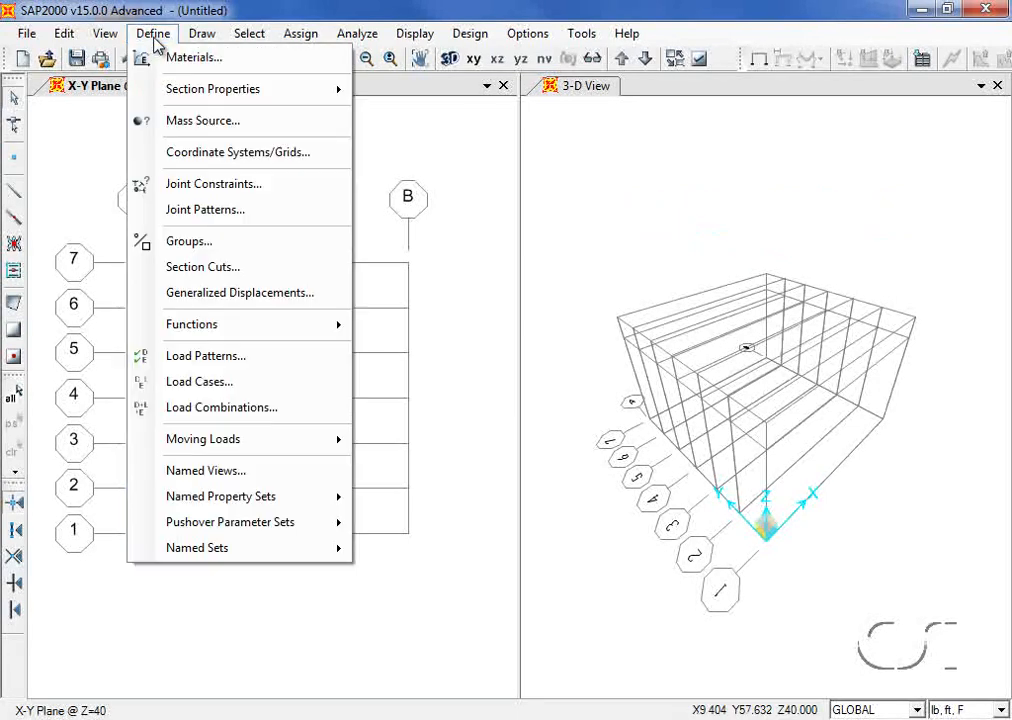
left_click(224, 62)
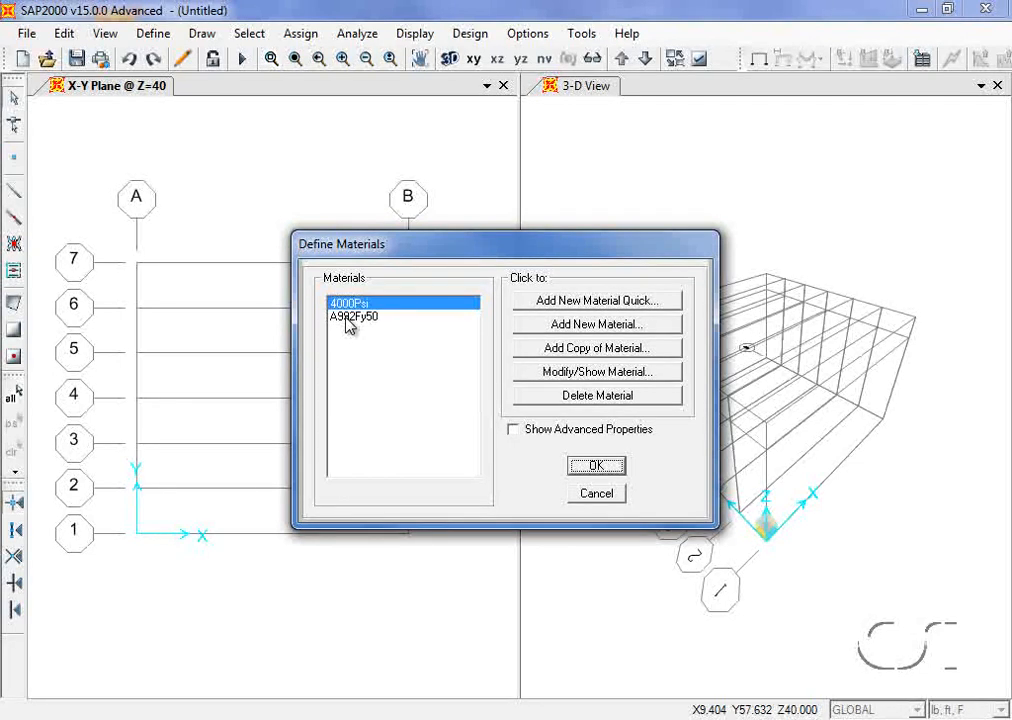
left_click(584, 304)
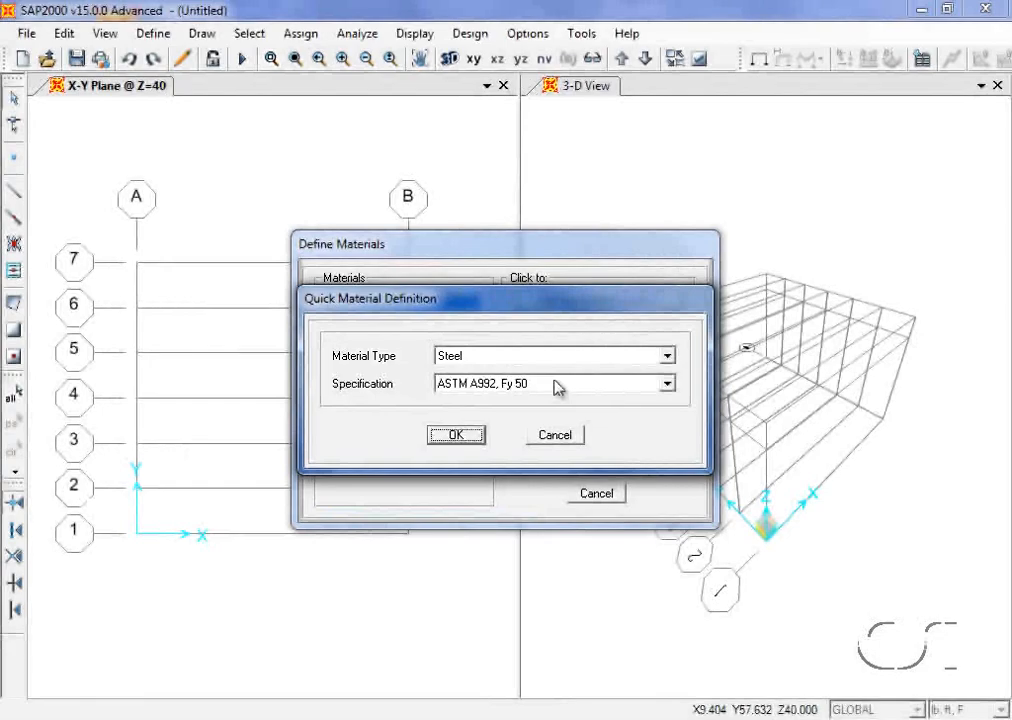
left_click(555, 386)
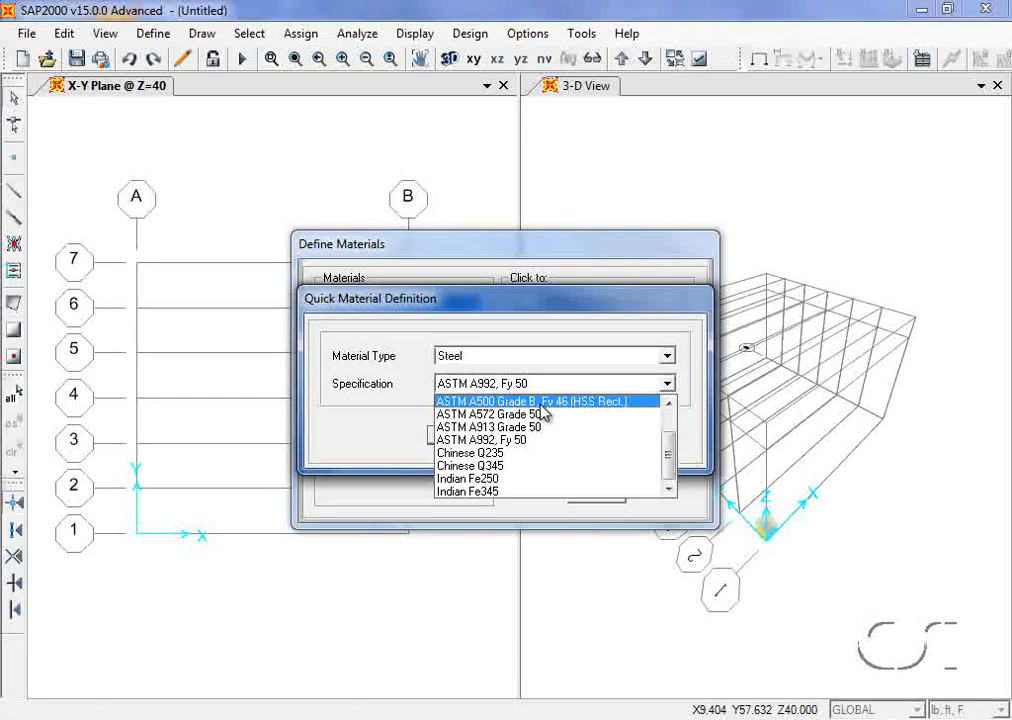
left_click(540, 402)
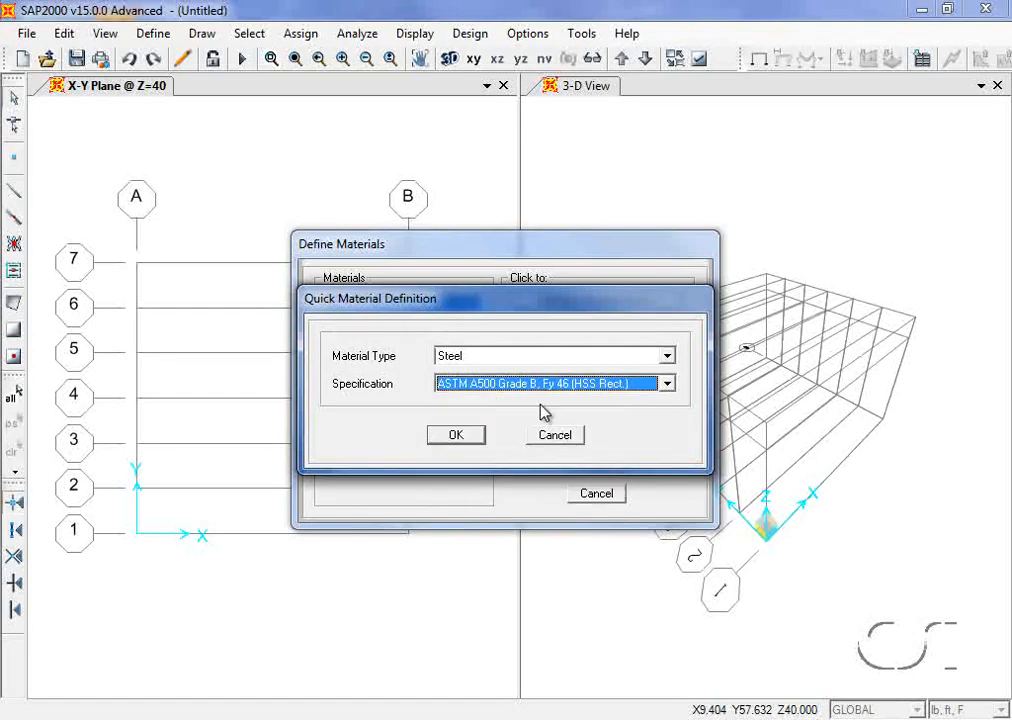
left_click(481, 436)
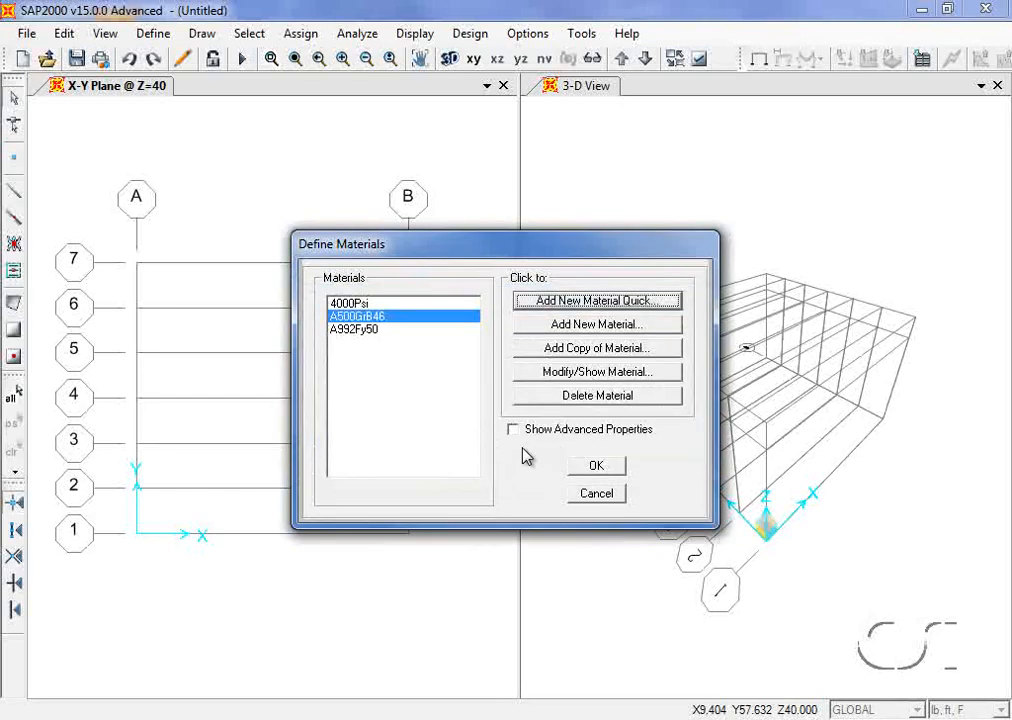
left_click(596, 466)
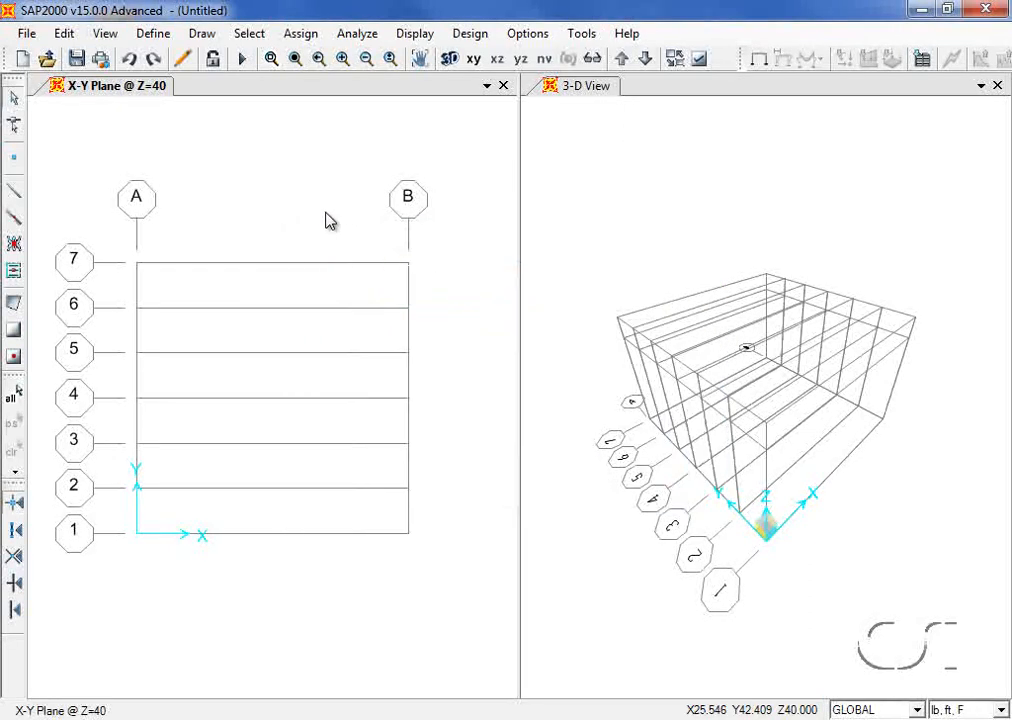
Step: Start importing Tube frame sections from the SECTIONS8.PRO property file
left_click(154, 33)
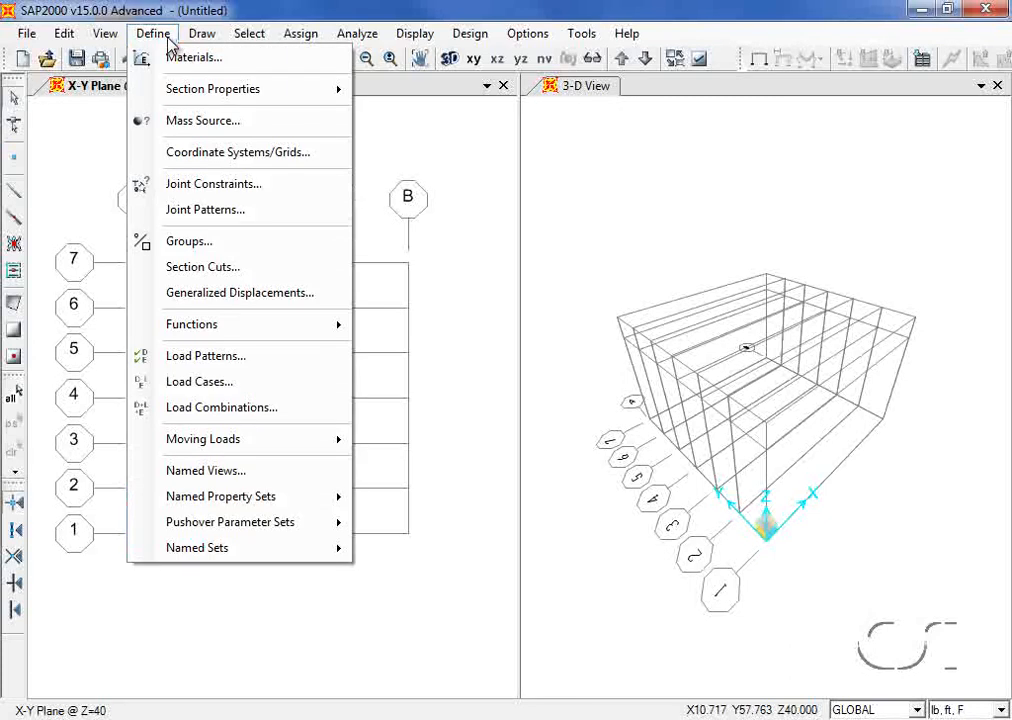
mouse_move(181, 92)
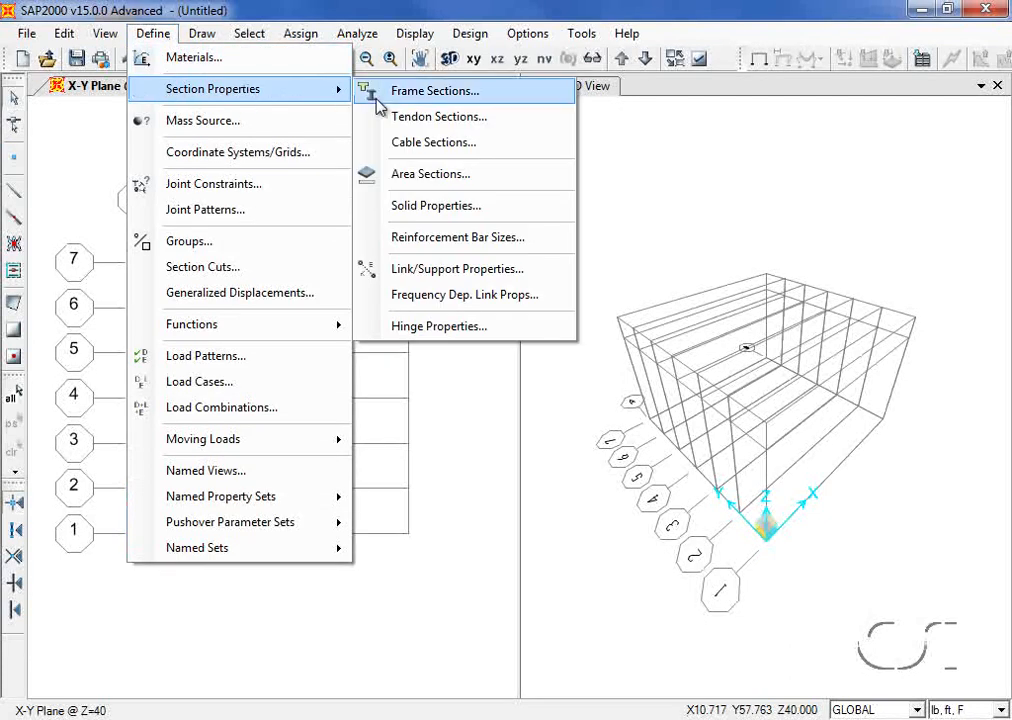
left_click(474, 93)
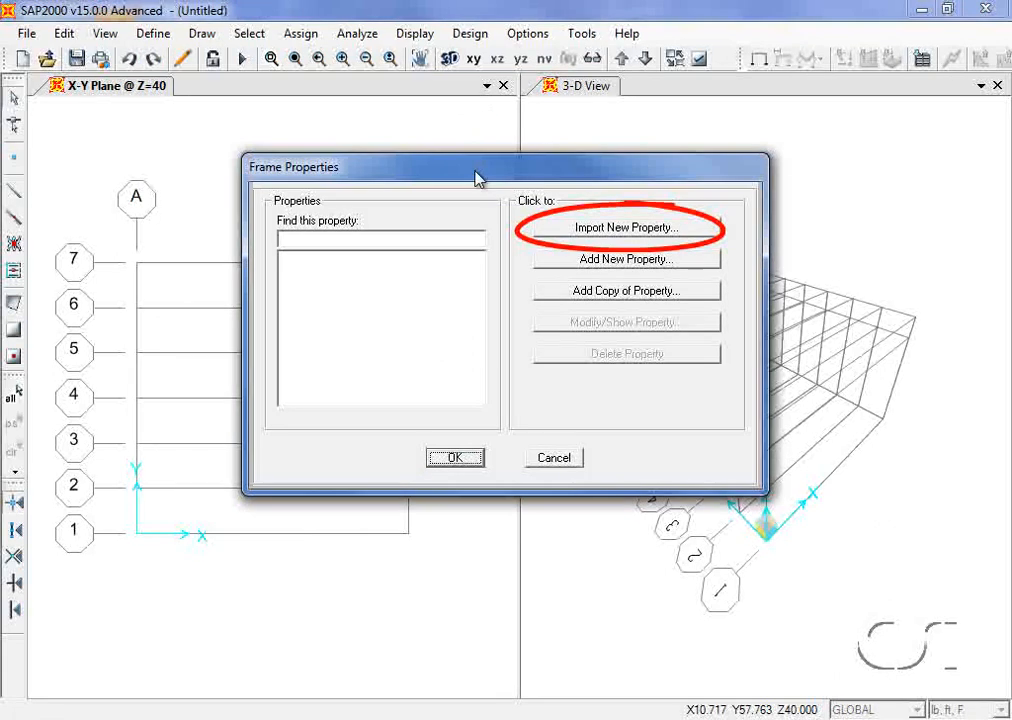
left_click(650, 229)
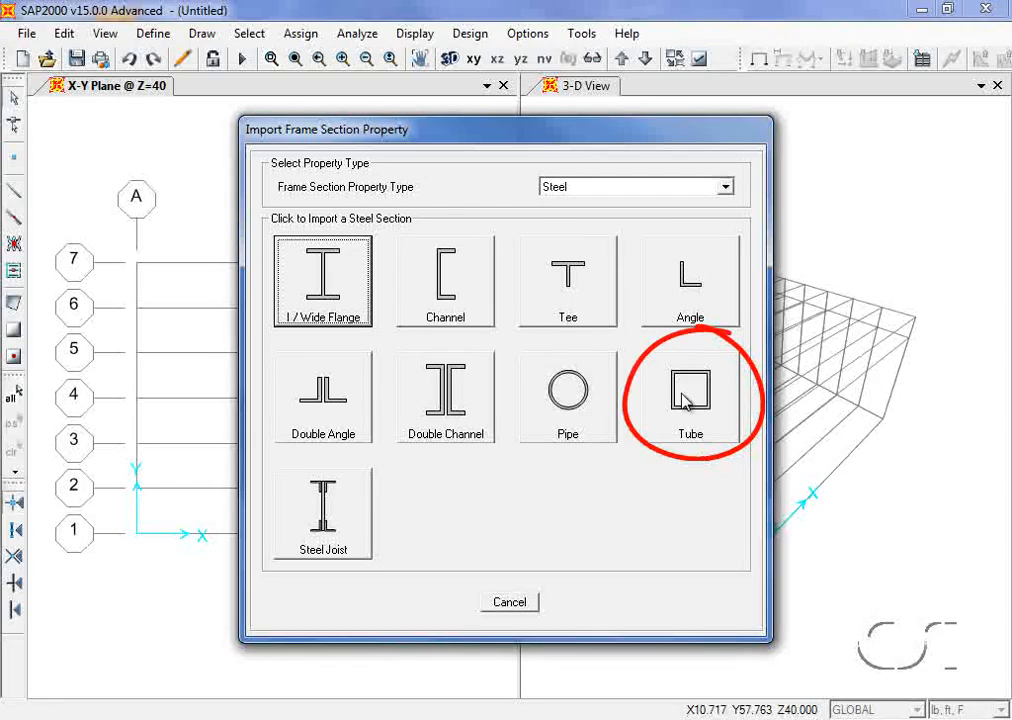
left_click(686, 398)
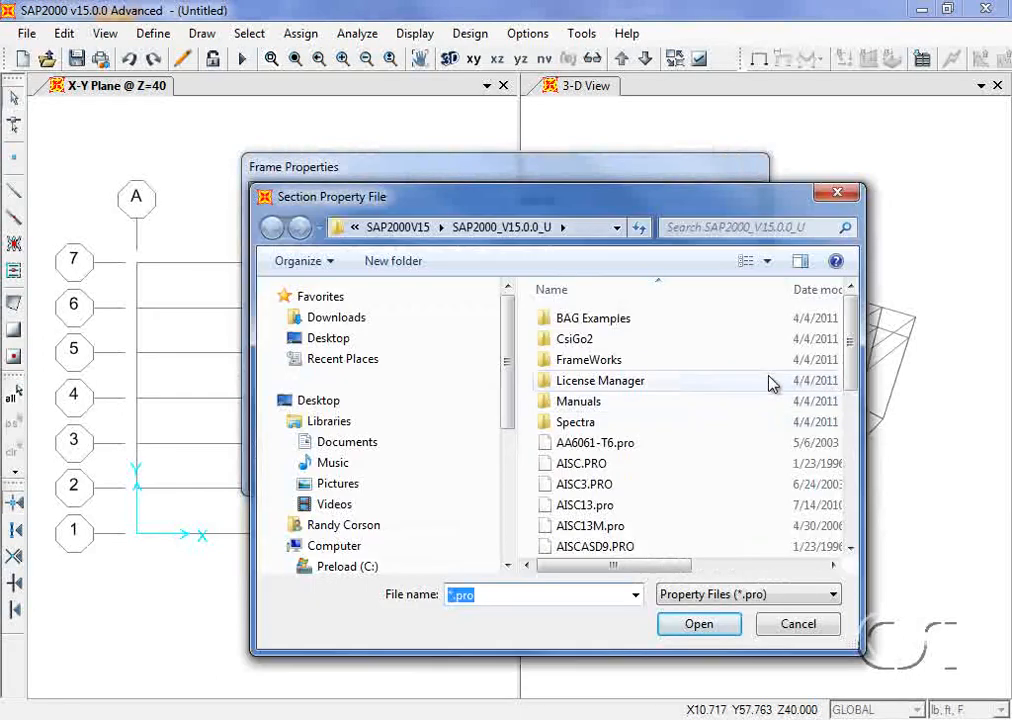
left_click_drag(852, 322, 846, 497)
left_click(636, 546)
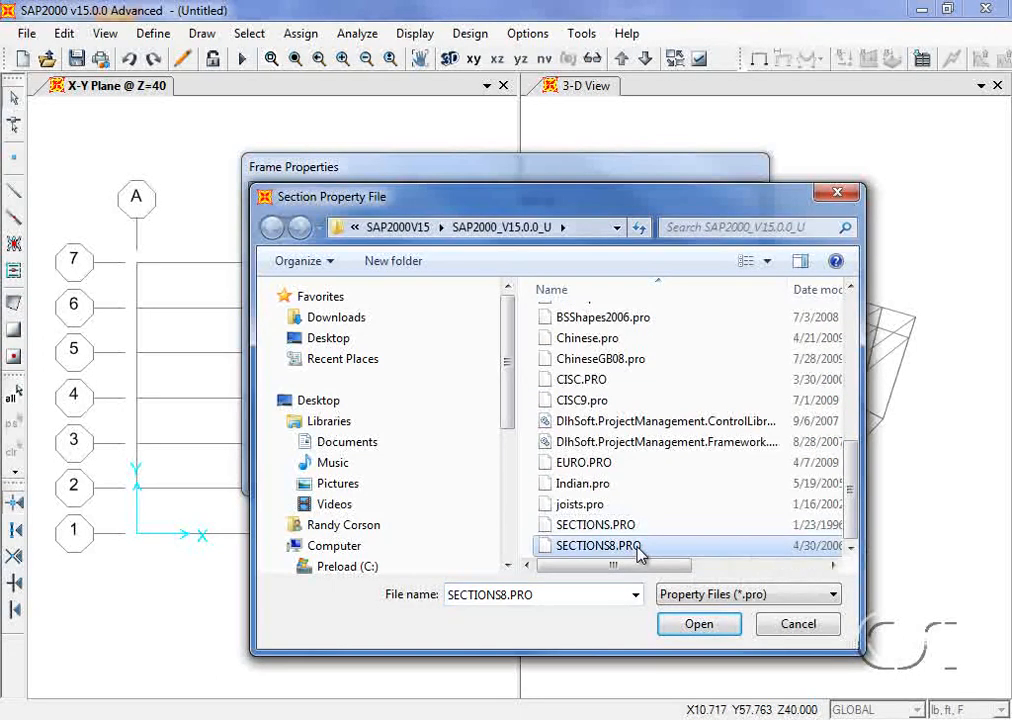
left_click(693, 625)
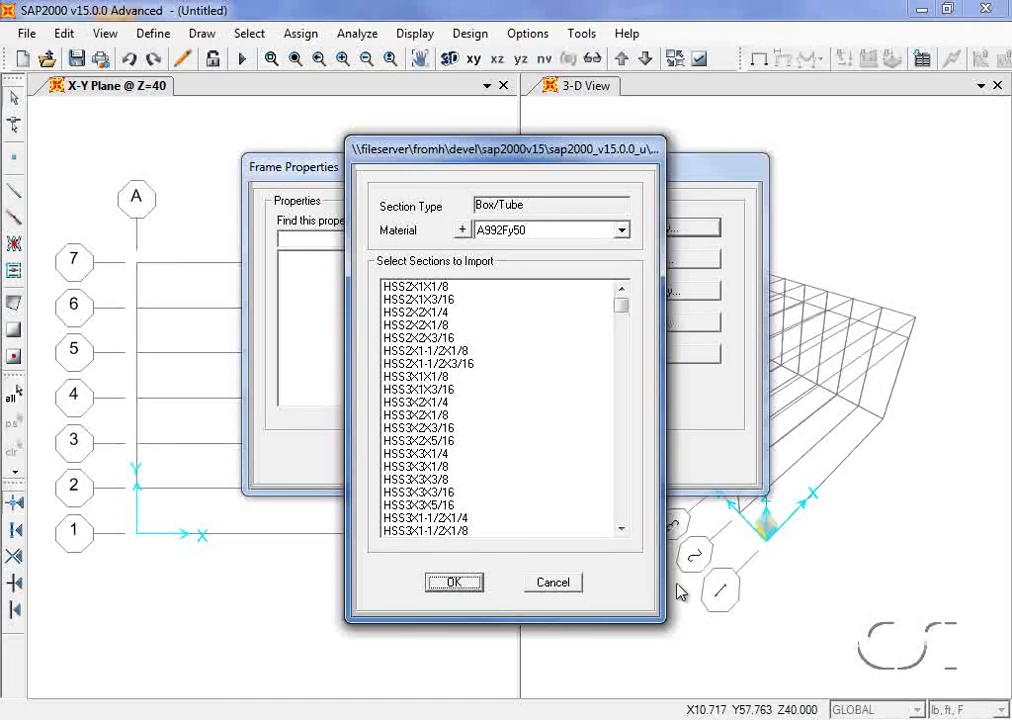
Step: Import the HSS8X8X3/8 tube in A500GrB46 steel, then start an I/Wide Flange import
left_click(599, 239)
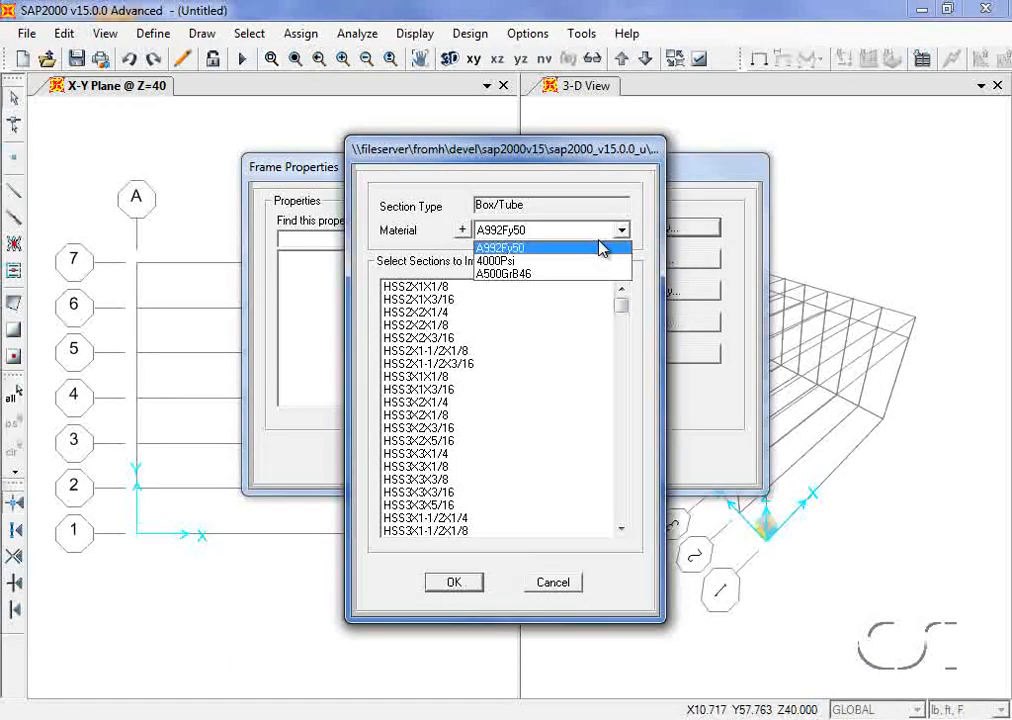
left_click(520, 274)
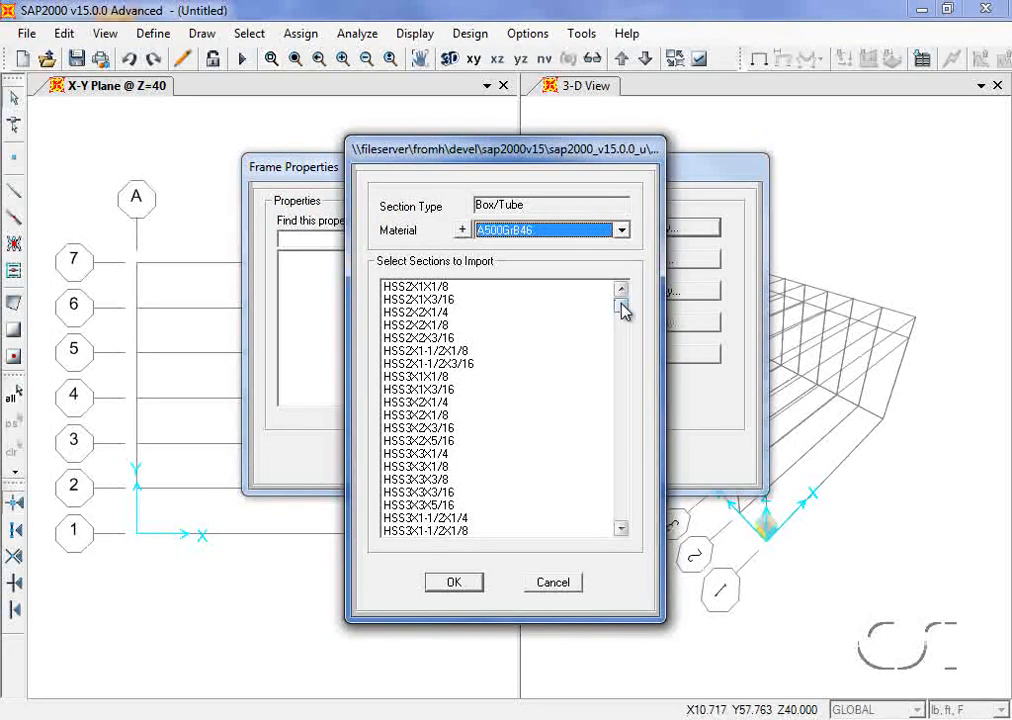
left_click_drag(622, 310, 621, 393)
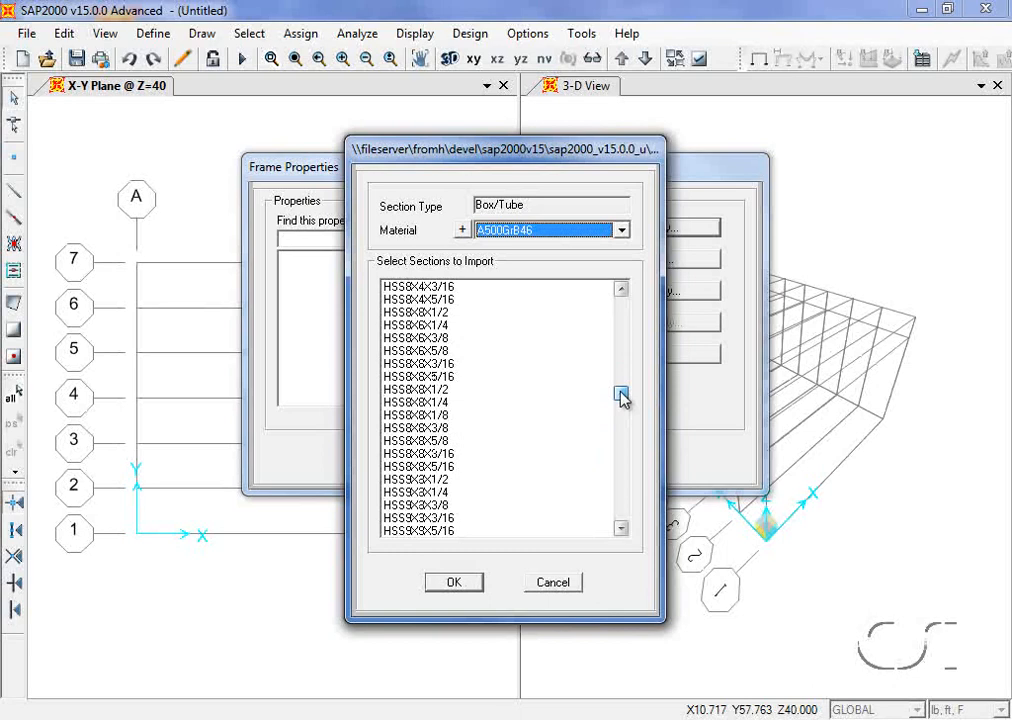
left_click(440, 428)
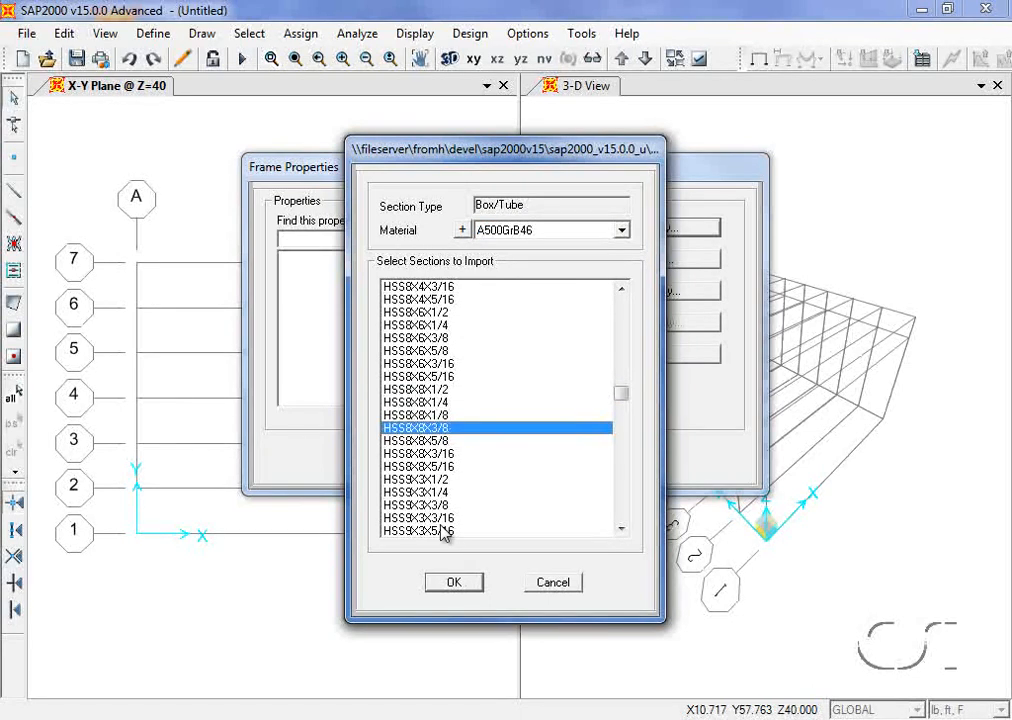
left_click(460, 583)
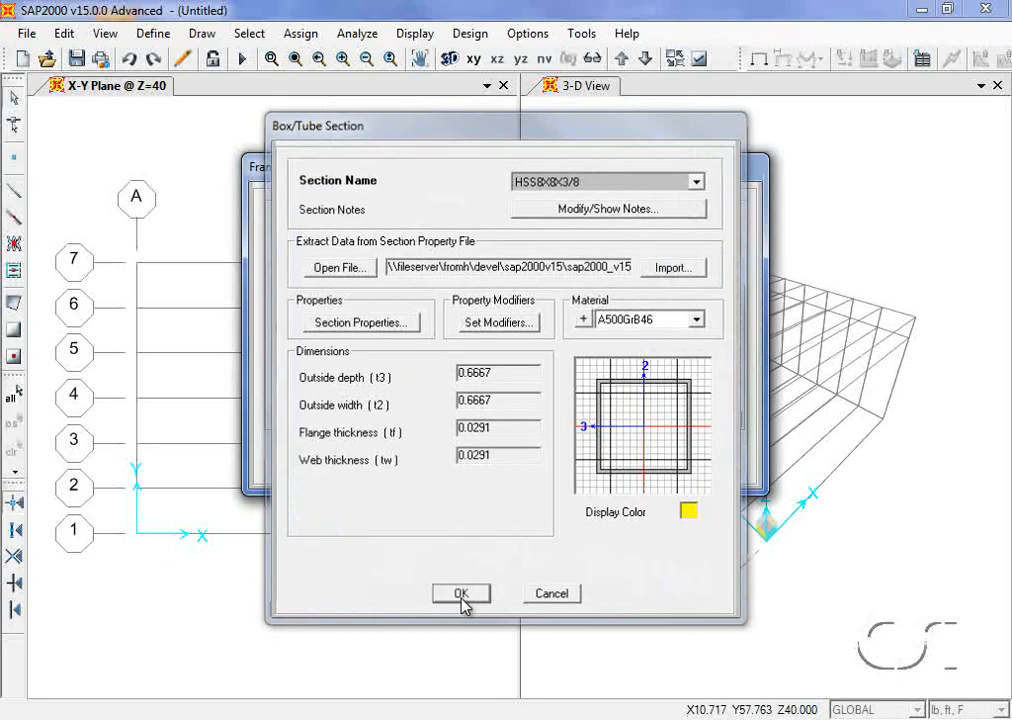
left_click(461, 596)
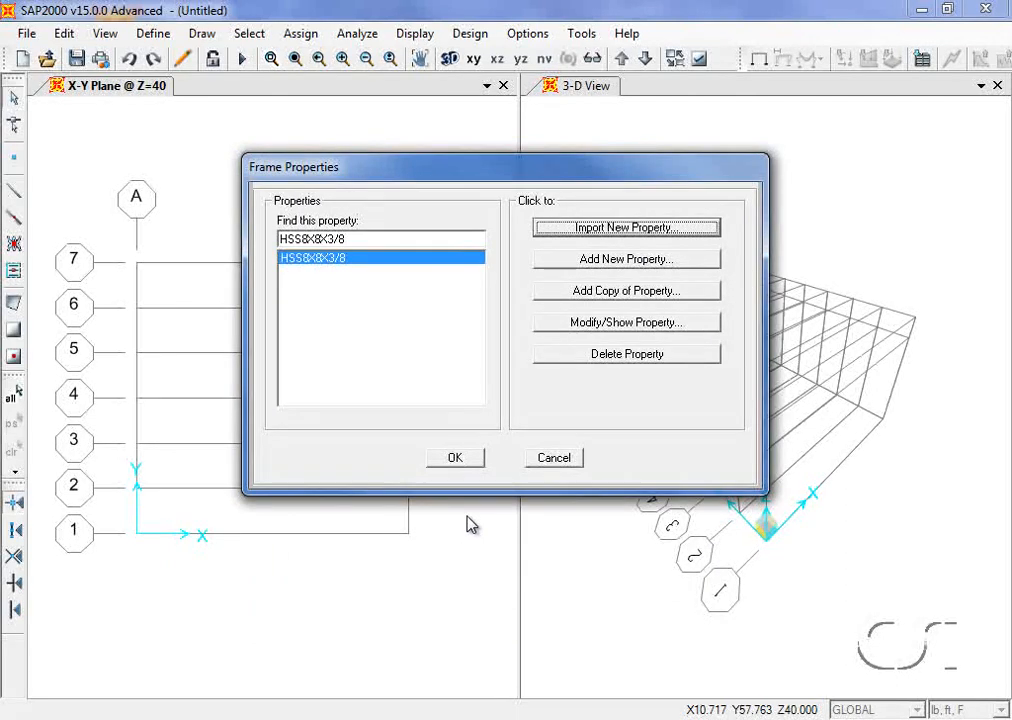
left_click(624, 230)
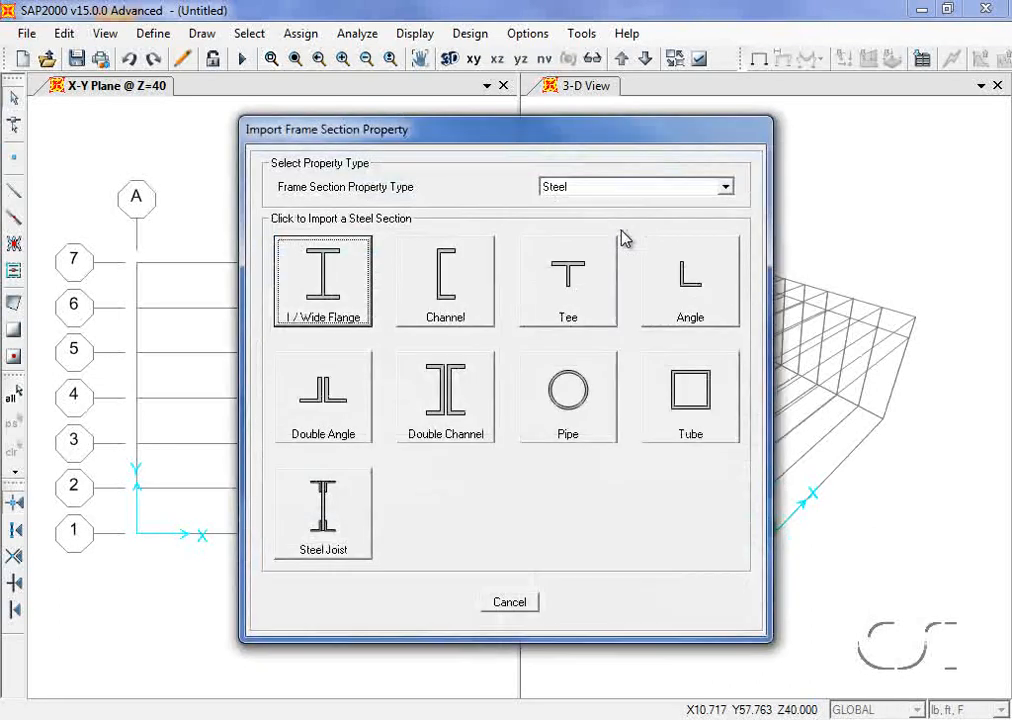
left_click(338, 272)
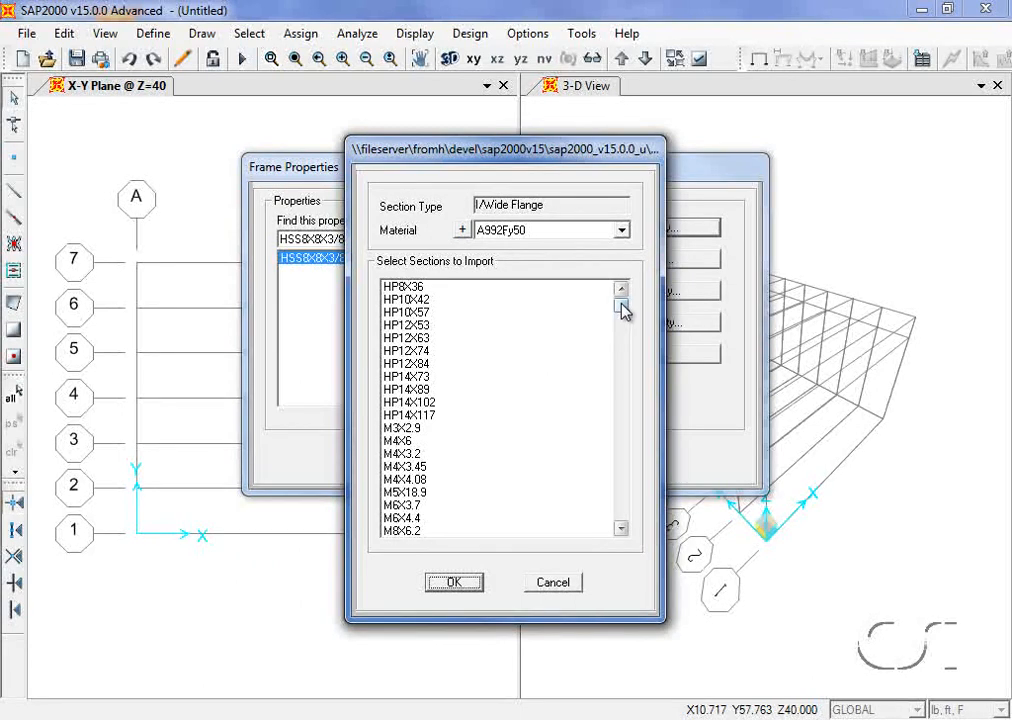
Step: Import the wide-flange sections W8X10 through W8X67 in A992Fy50 steel
left_click_drag(621, 311, 623, 352)
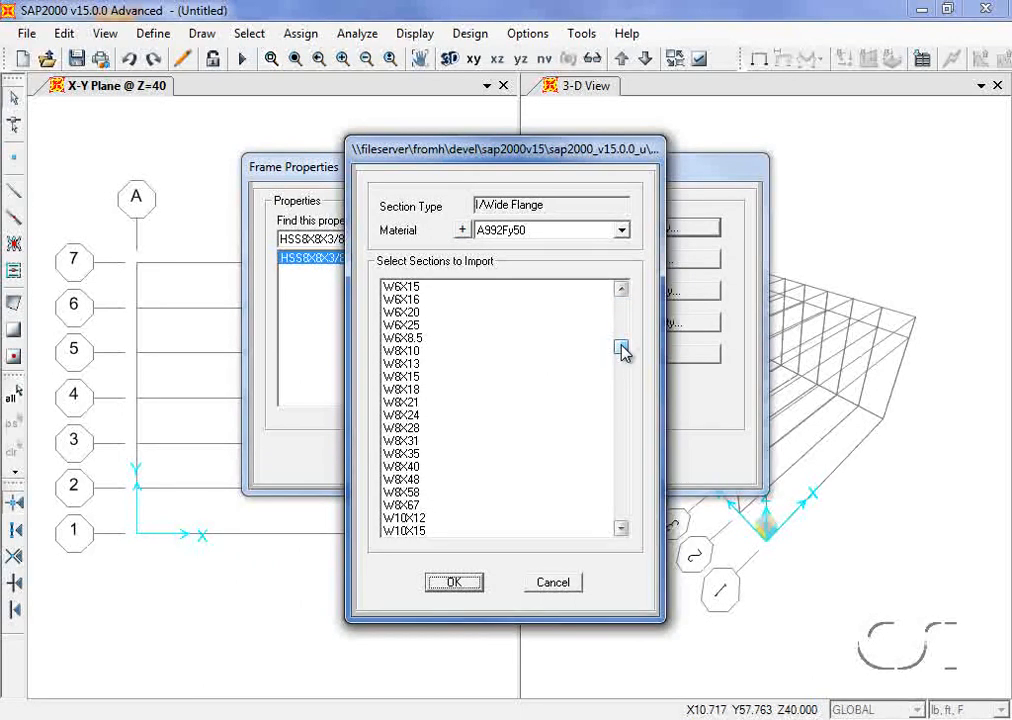
left_click(418, 355)
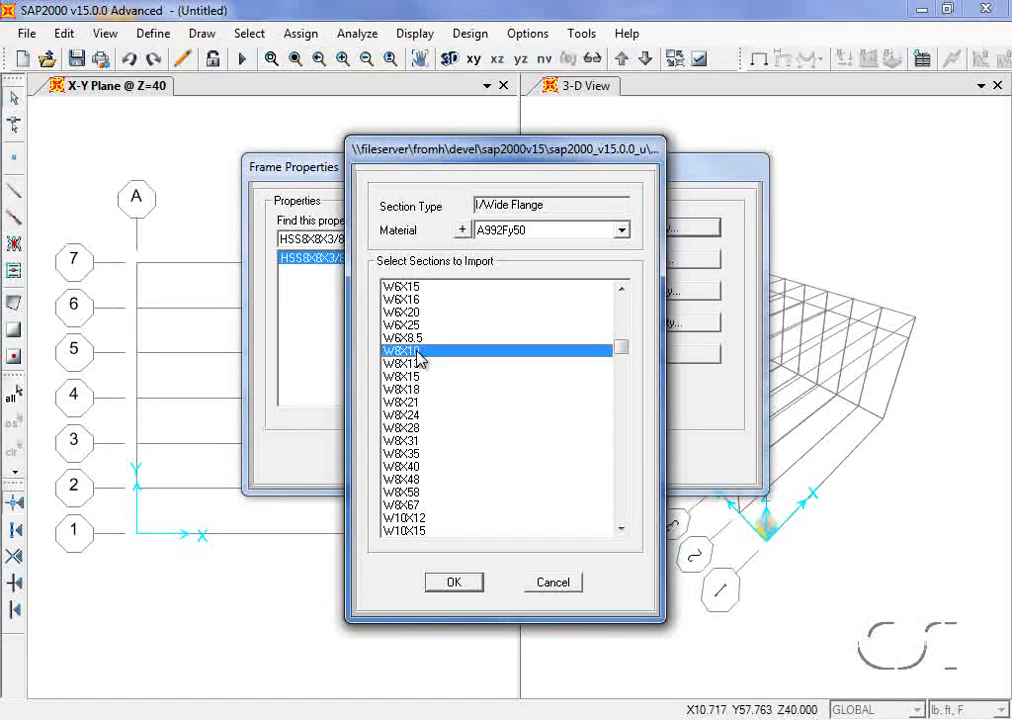
left_click(406, 508, "shift")
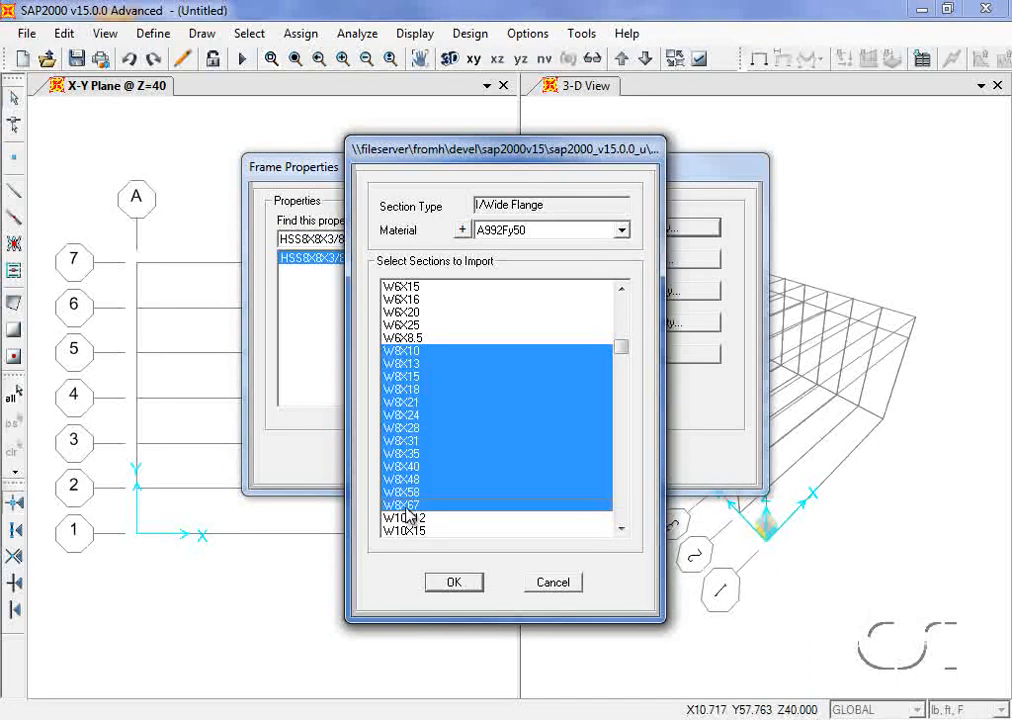
left_click(457, 582)
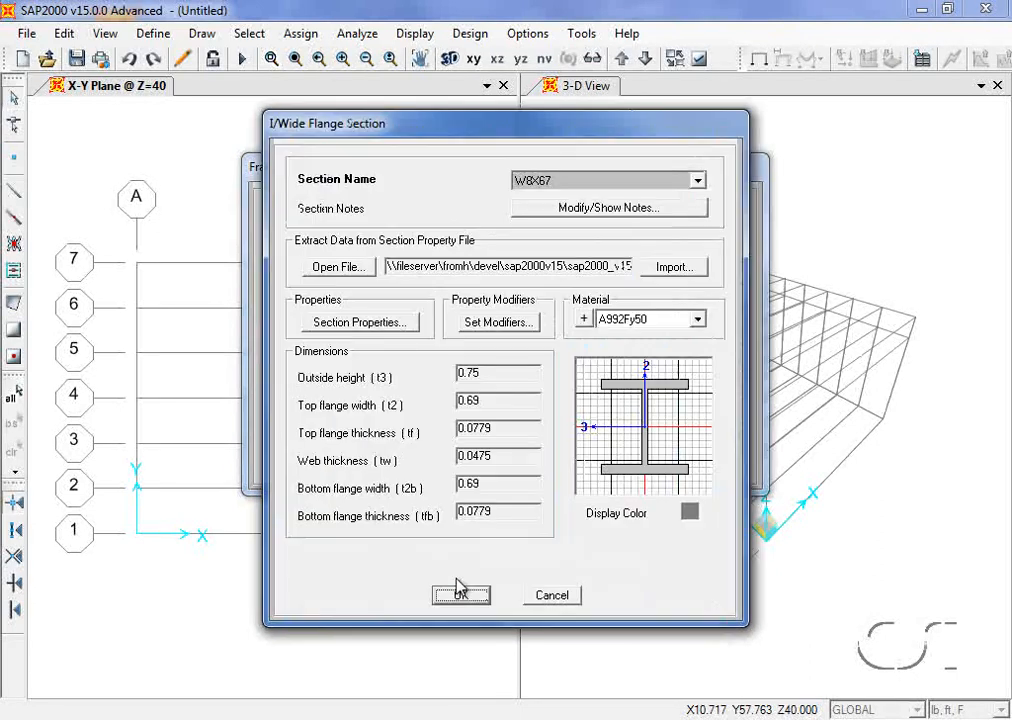
left_click(459, 592)
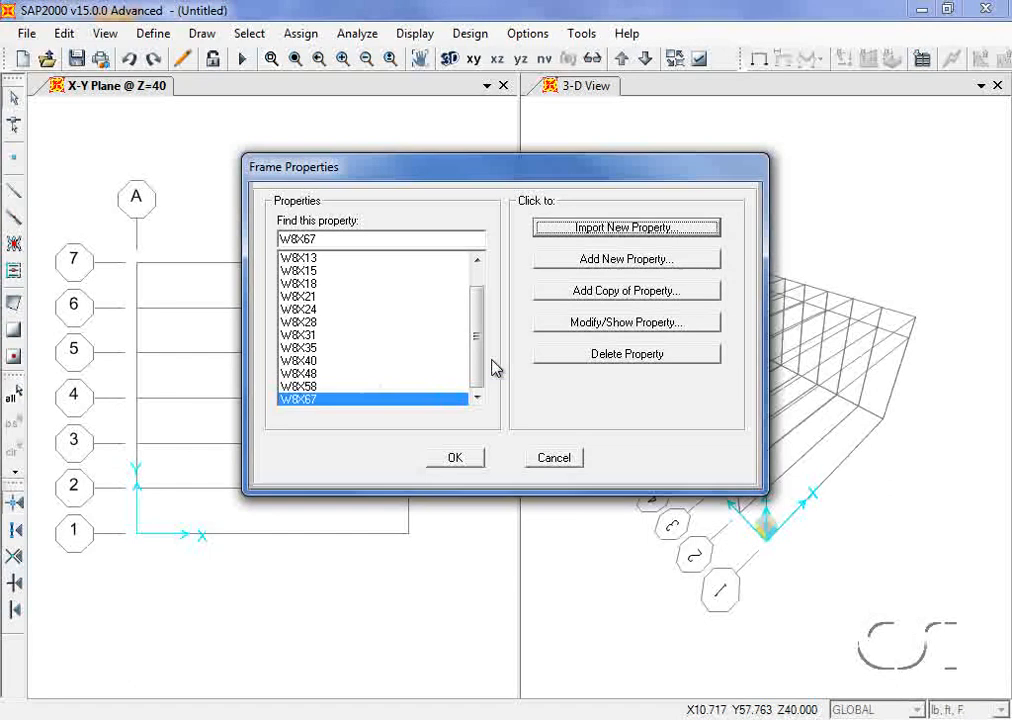
left_click(630, 260)
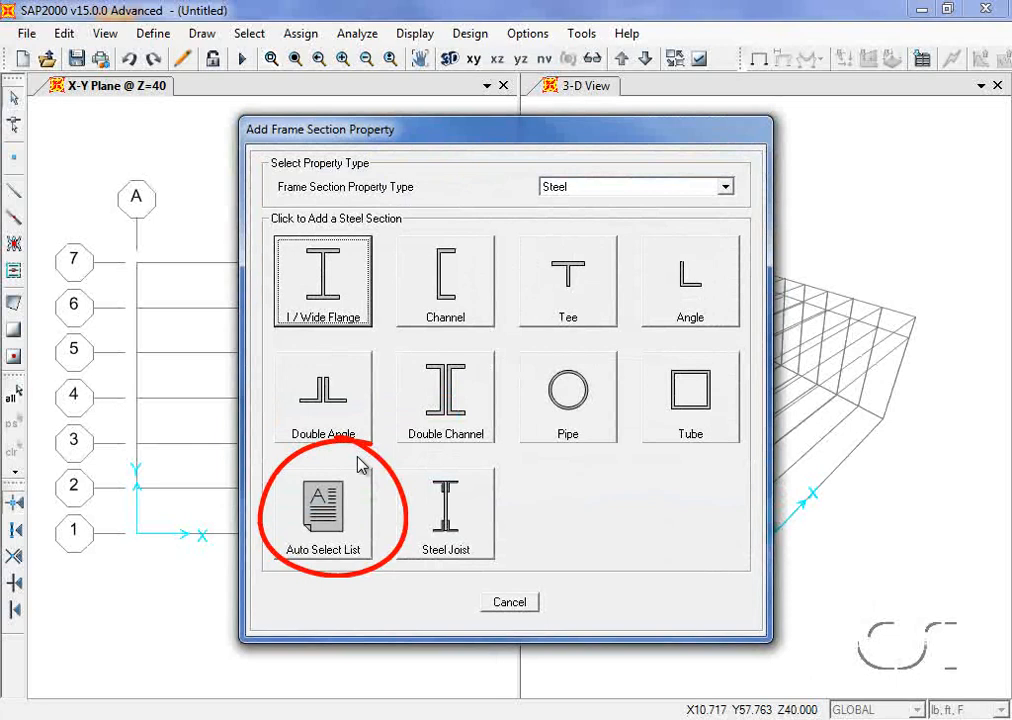
Step: Create auto-select section TRUSS listing W8X10 through W8X67, and close Frame Properties
left_click(336, 522)
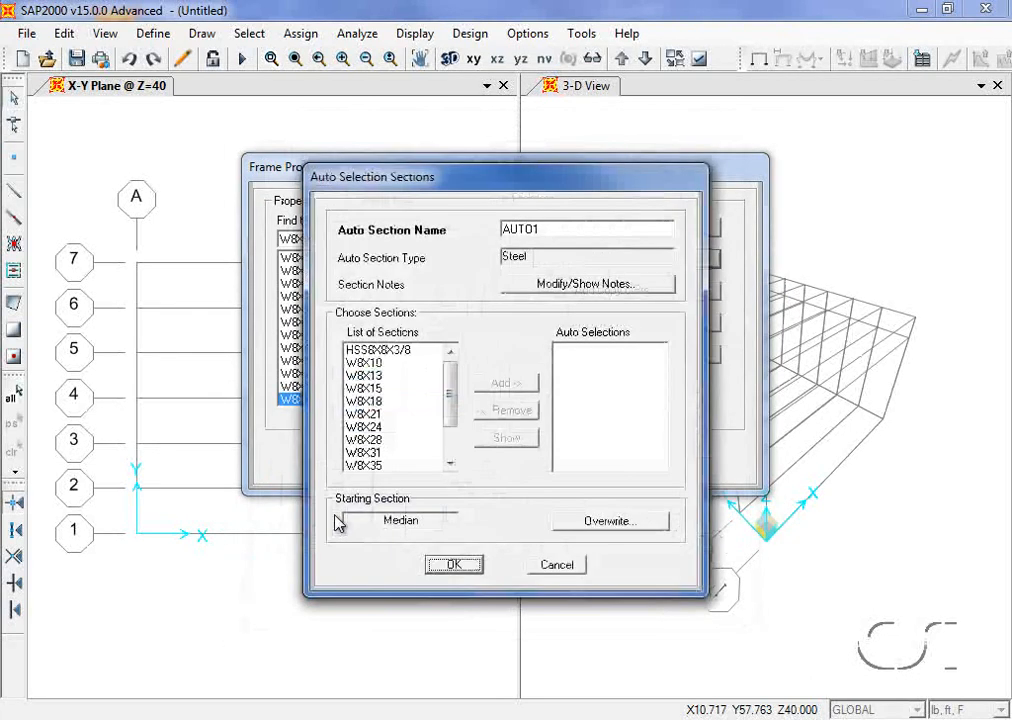
double_click(524, 230)
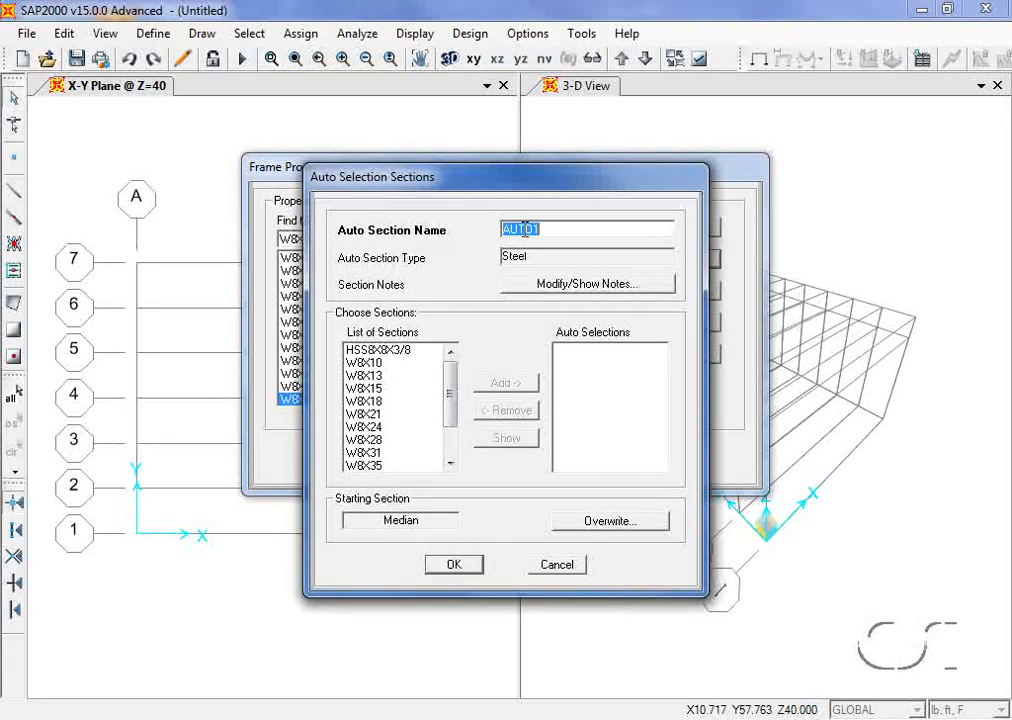
type("TRUSS")
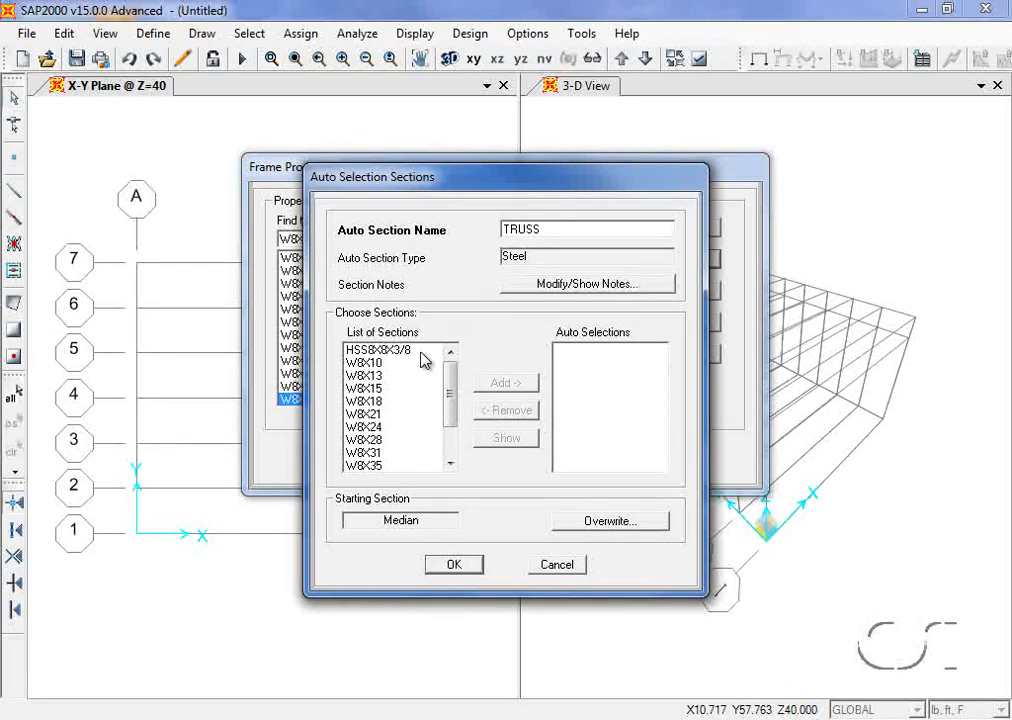
left_click(366, 364)
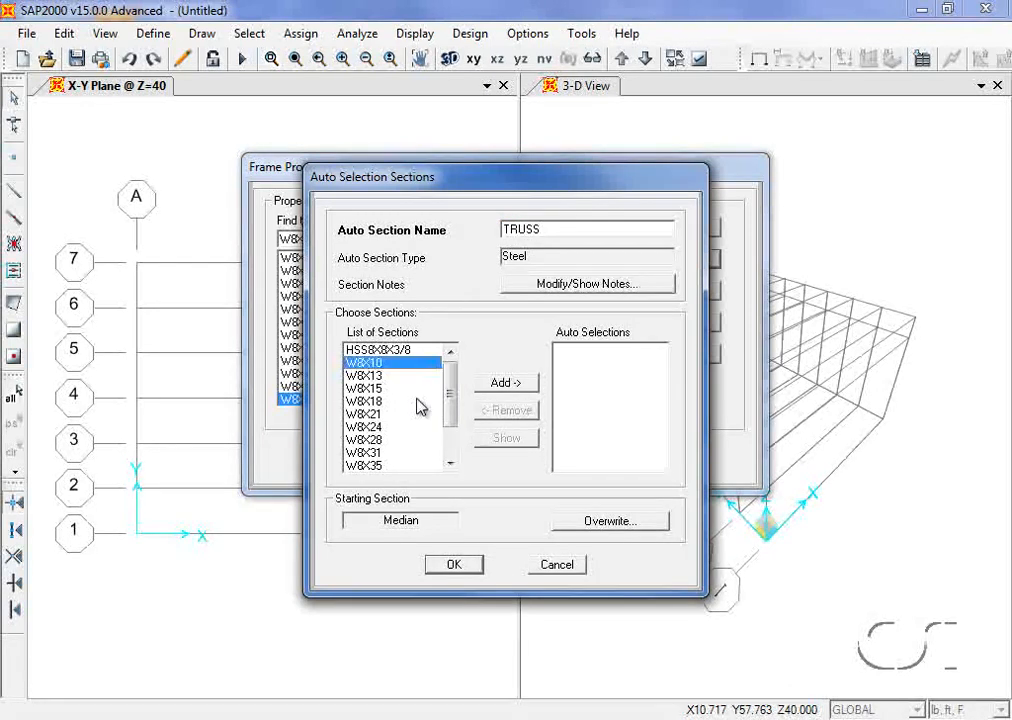
left_click_drag(452, 406, 455, 458)
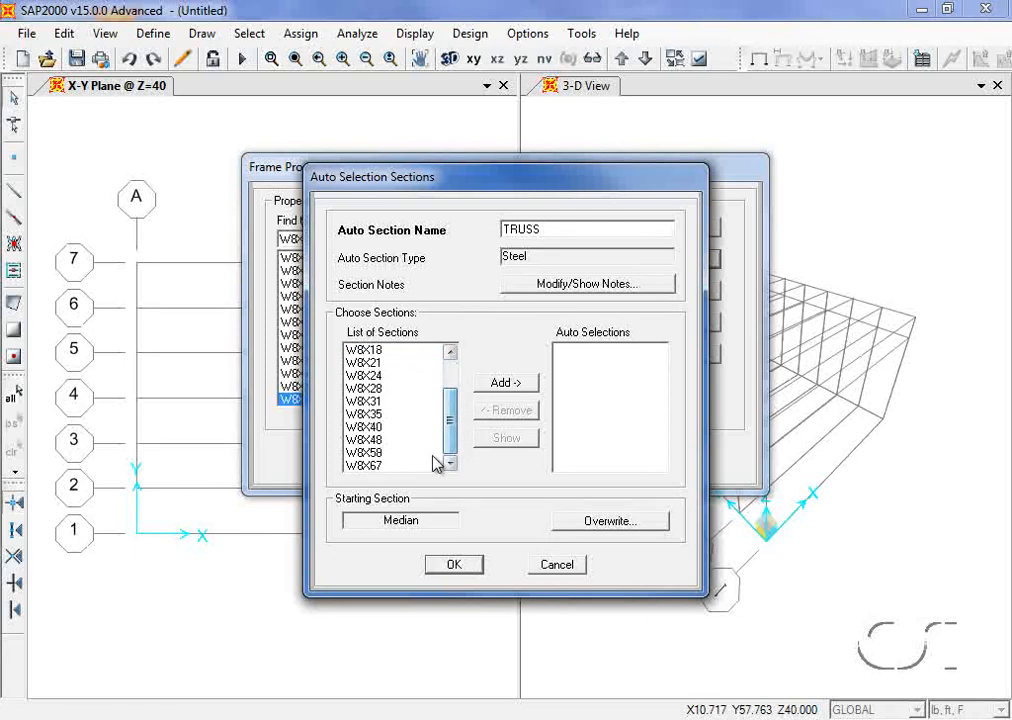
left_click(357, 466, "shift")
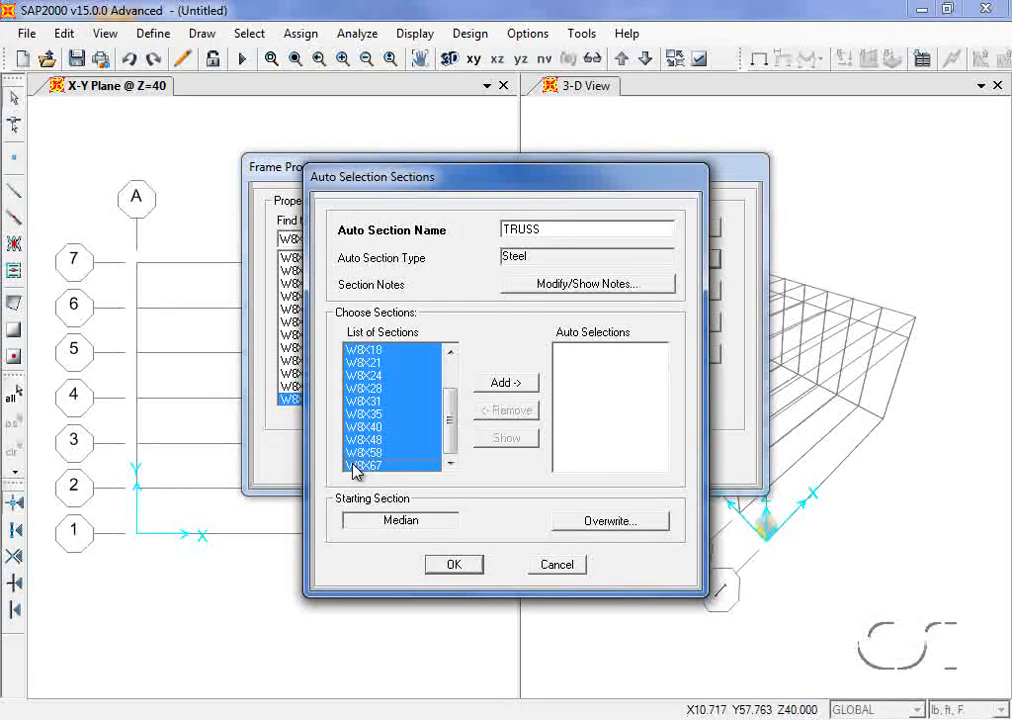
left_click(520, 383)
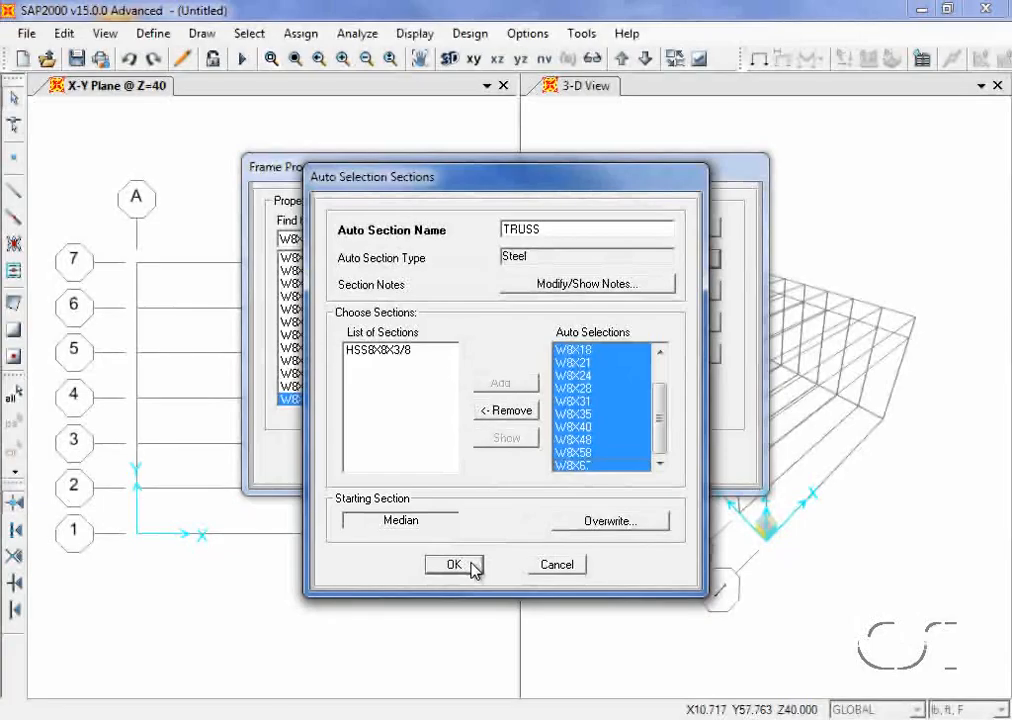
left_click(470, 566)
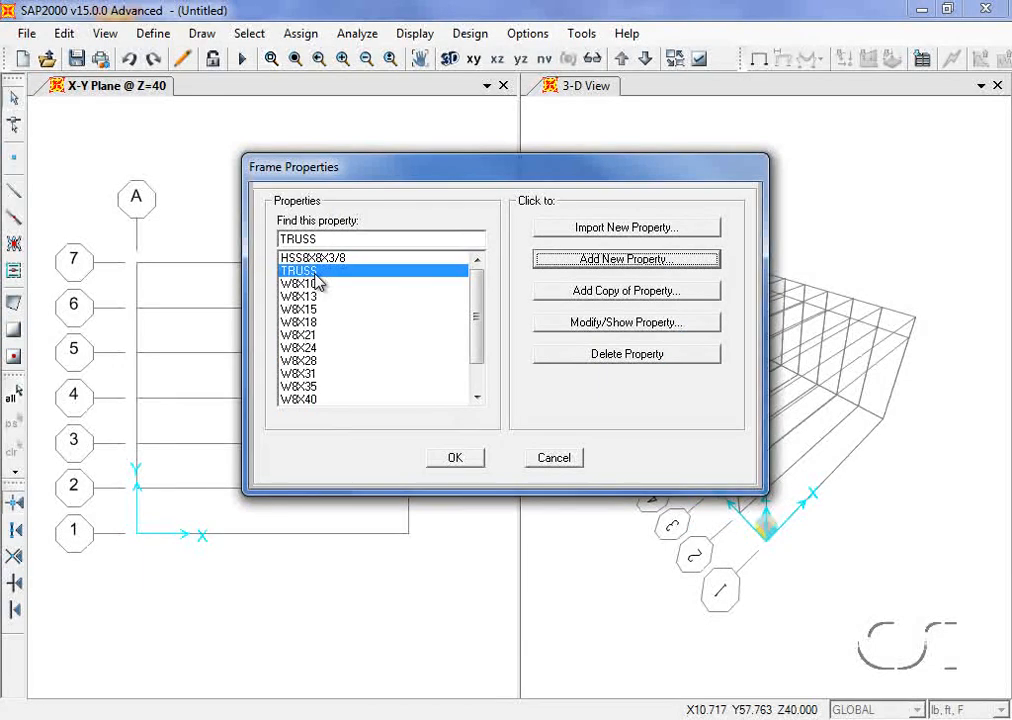
left_click(454, 464)
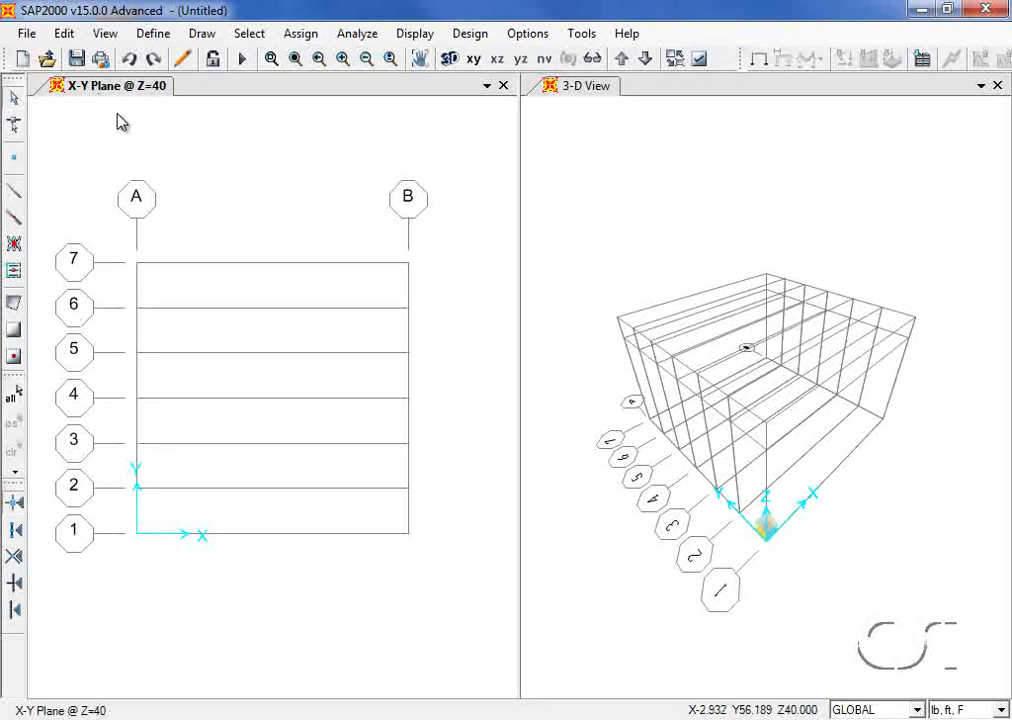
Step: Switch the left window from the Z=40 plan to the Y-Z elevation at X = 0
left_click(561, 163)
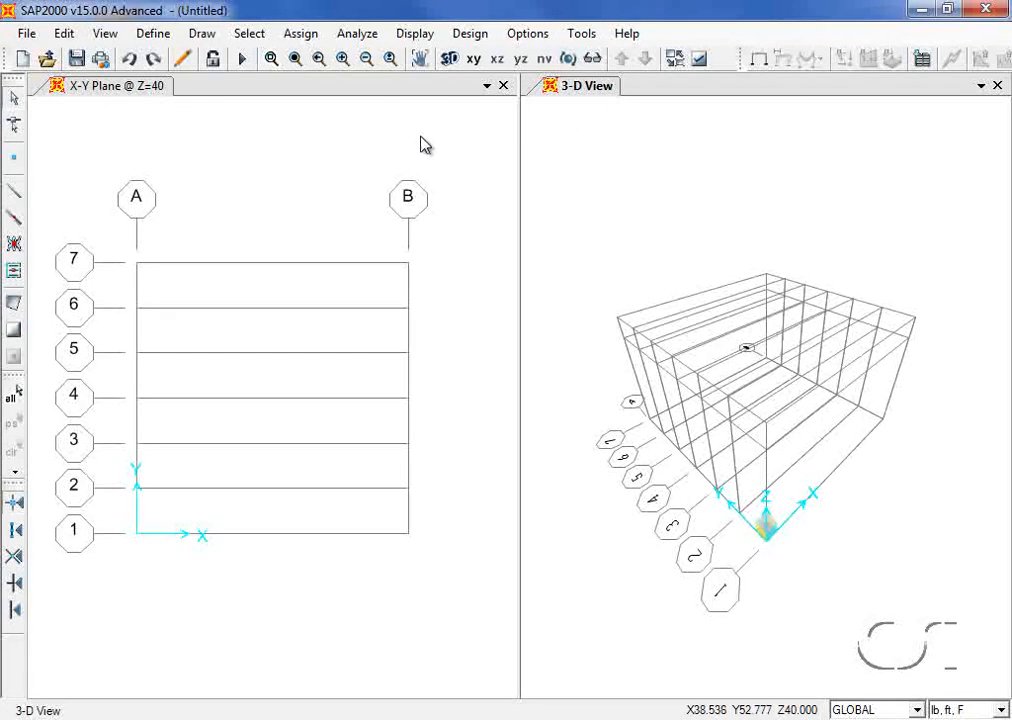
left_click(318, 153)
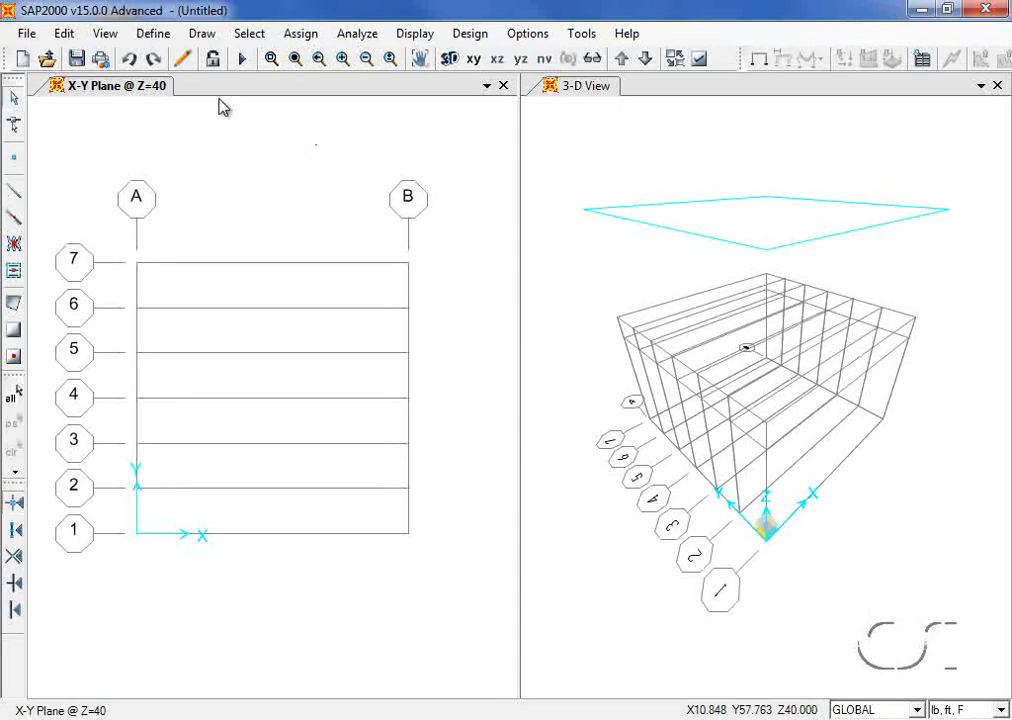
left_click(106, 35)
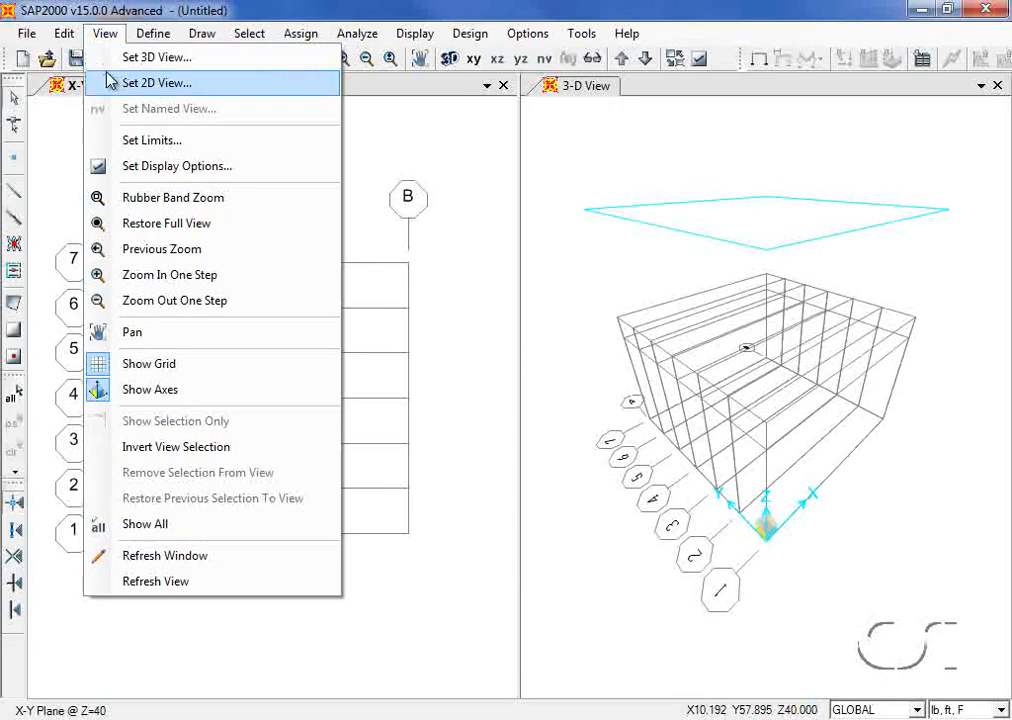
left_click(200, 88)
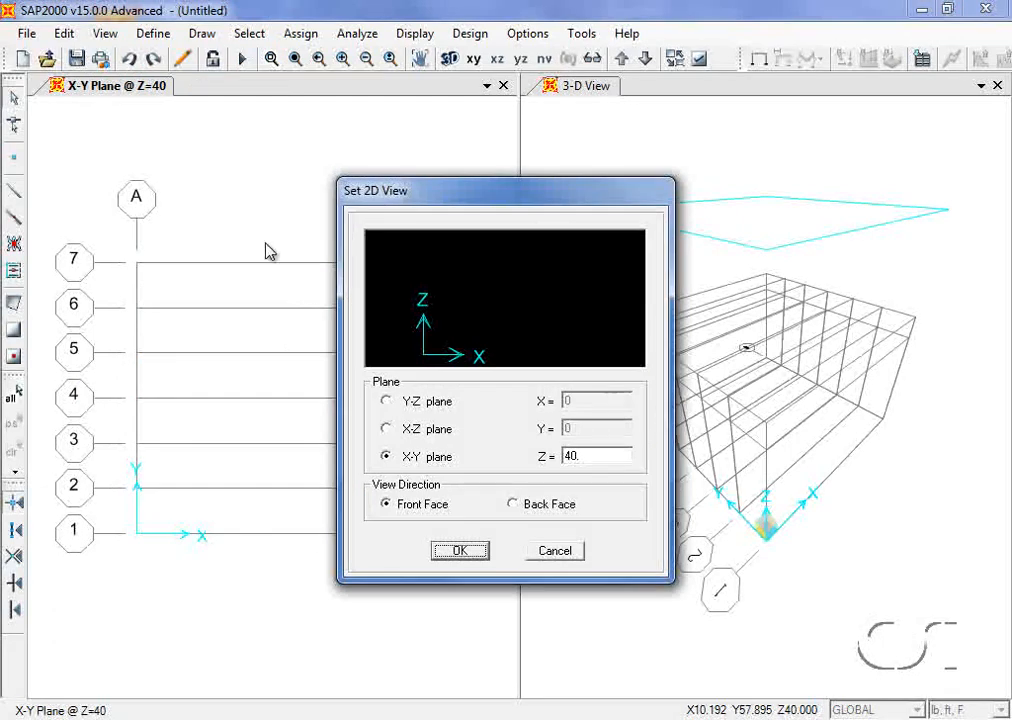
left_click(386, 401)
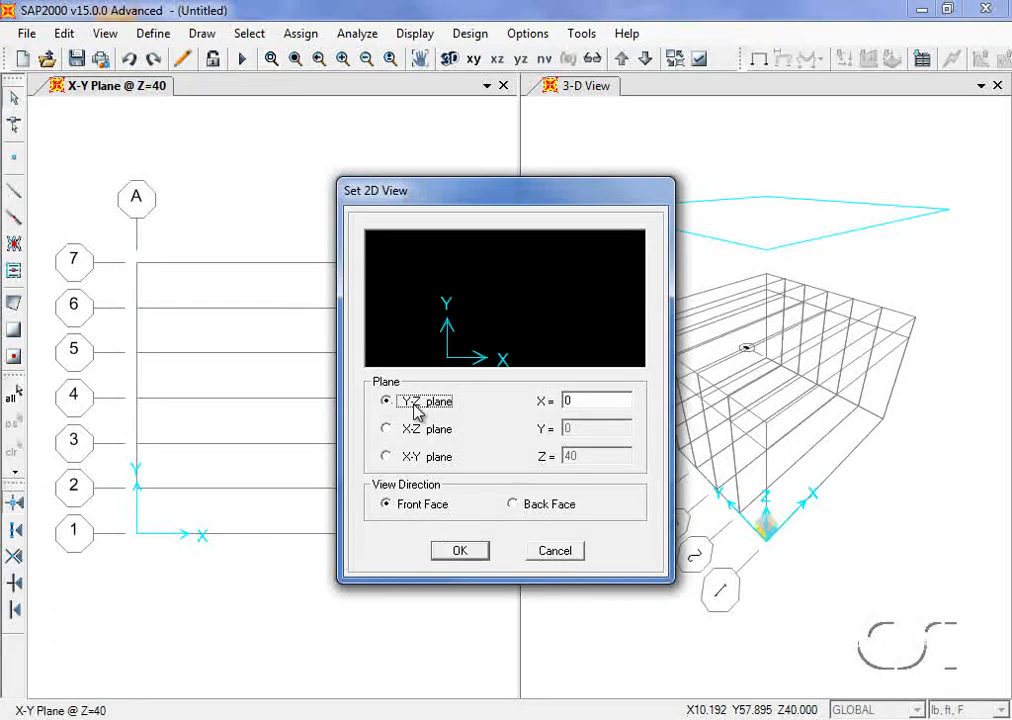
double_click(587, 402)
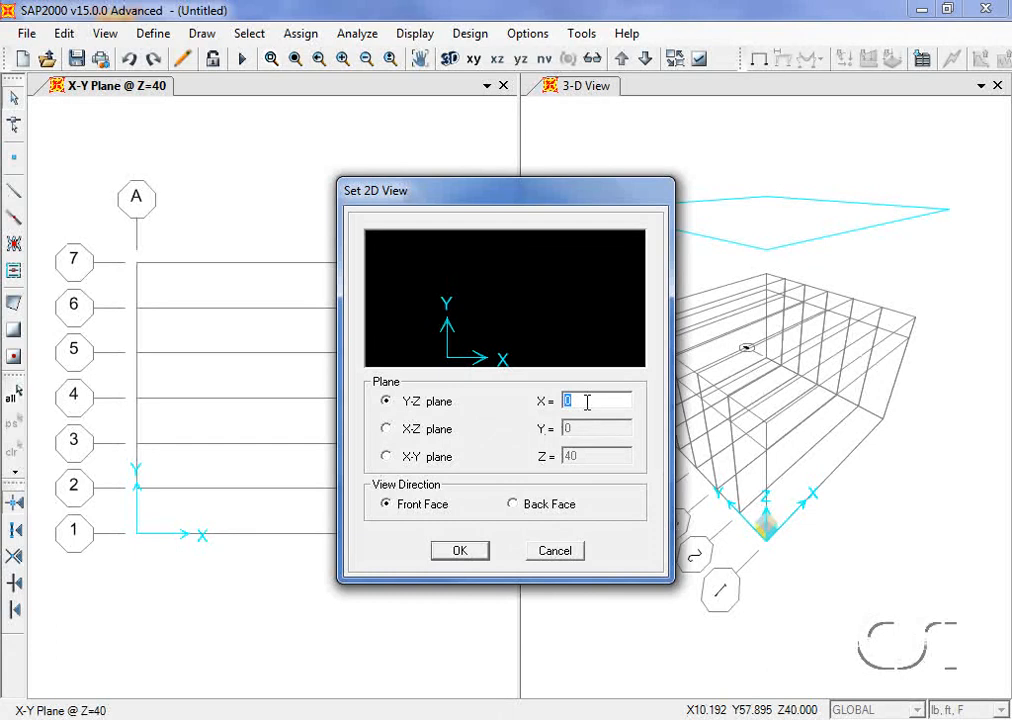
left_click(468, 551)
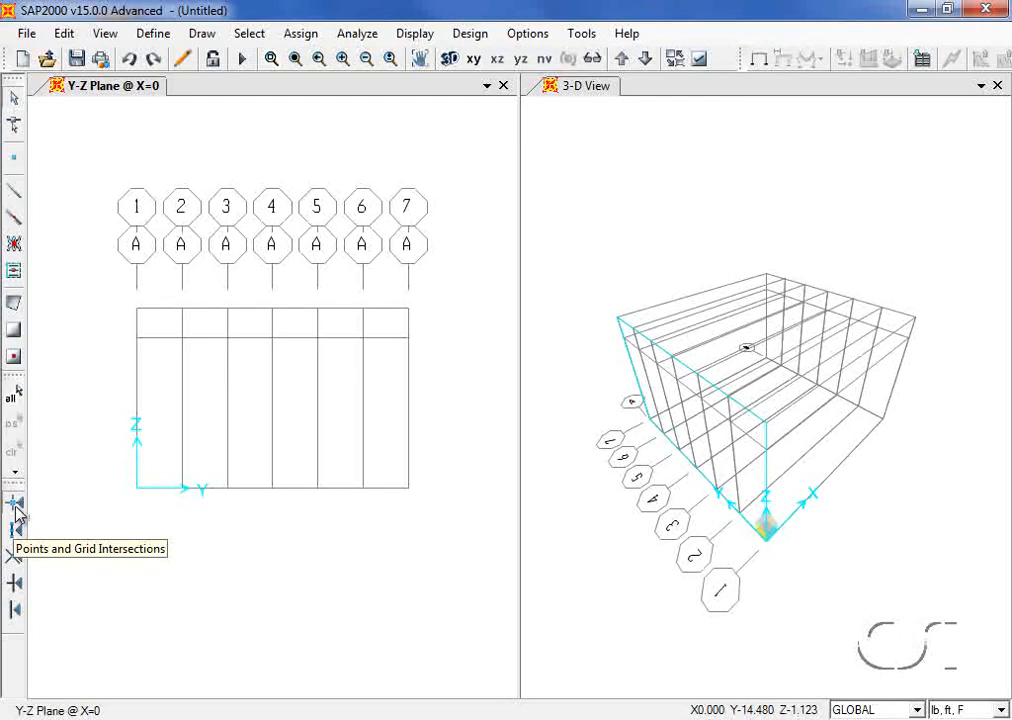
Step: Start drawing frame members with the HSS8X8X3/8 section
left_click(16, 192)
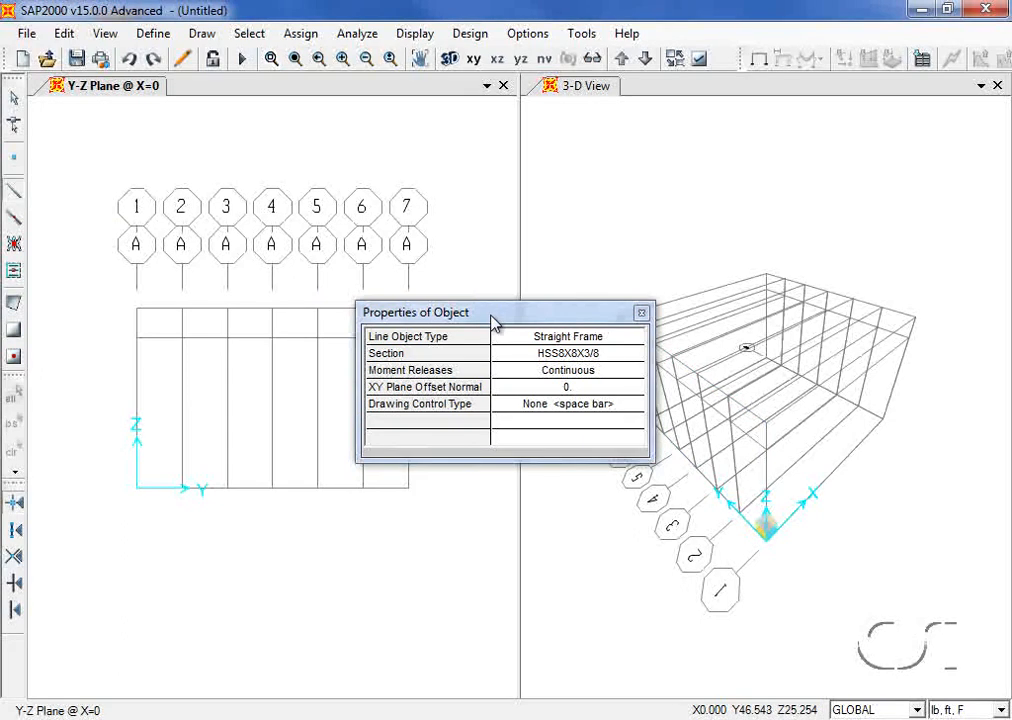
left_click_drag(497, 316, 538, 172)
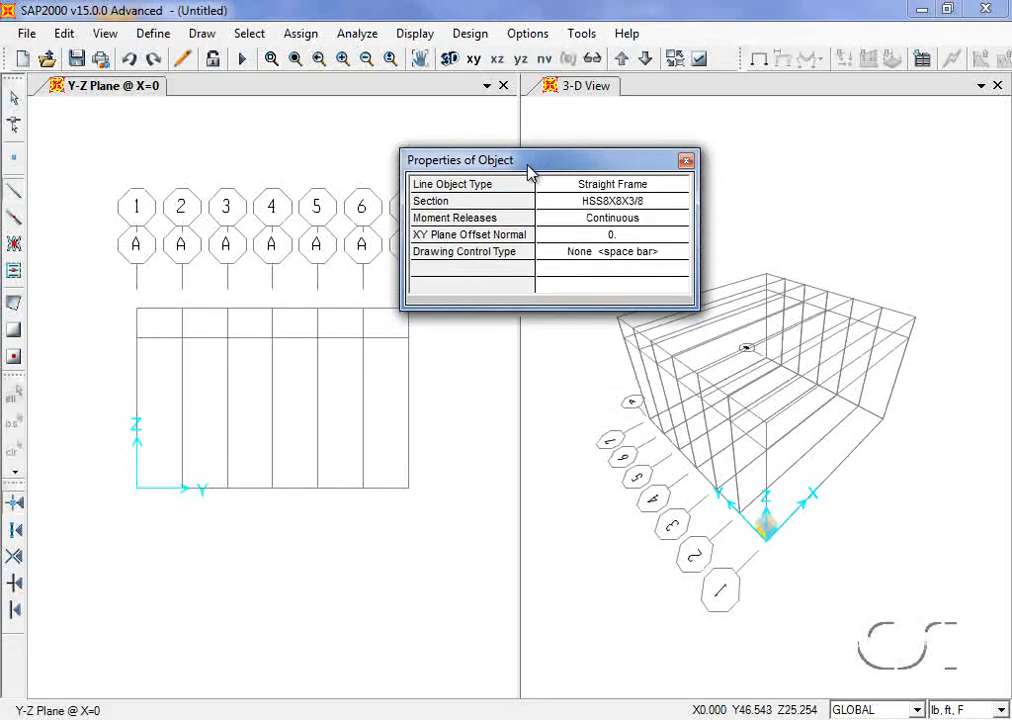
left_click(625, 203)
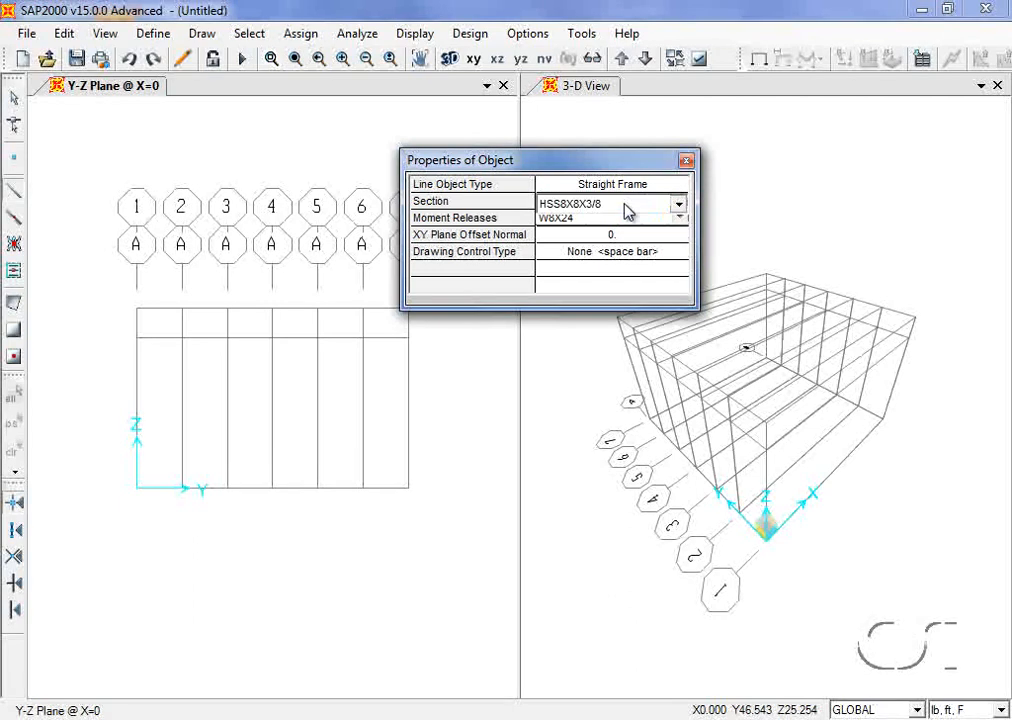
left_click(626, 206)
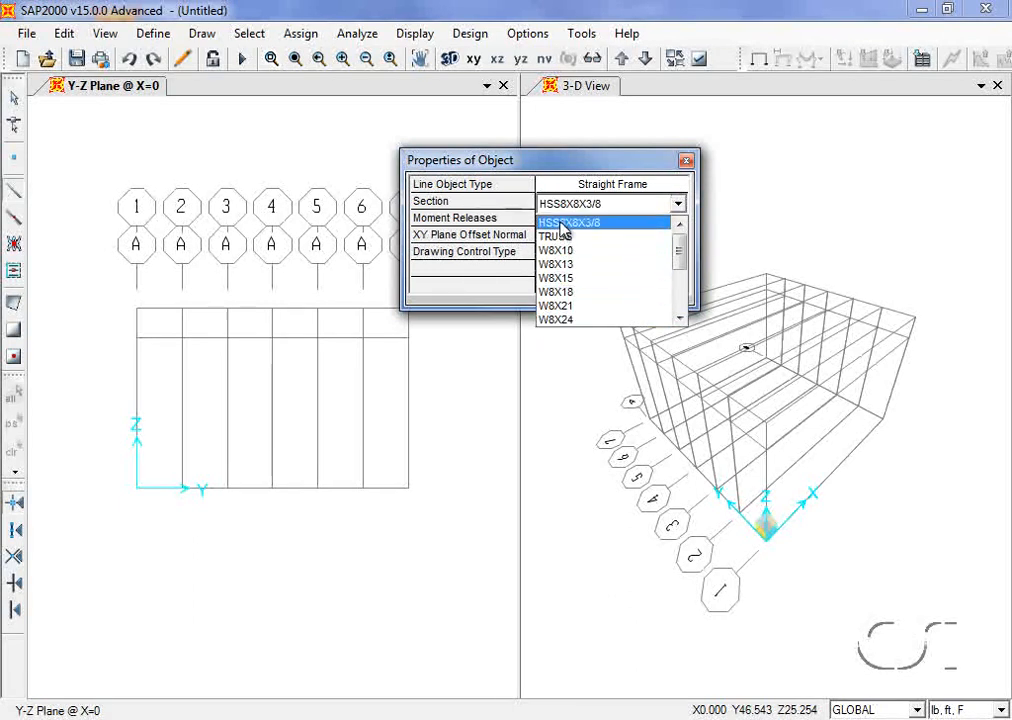
left_click(561, 223)
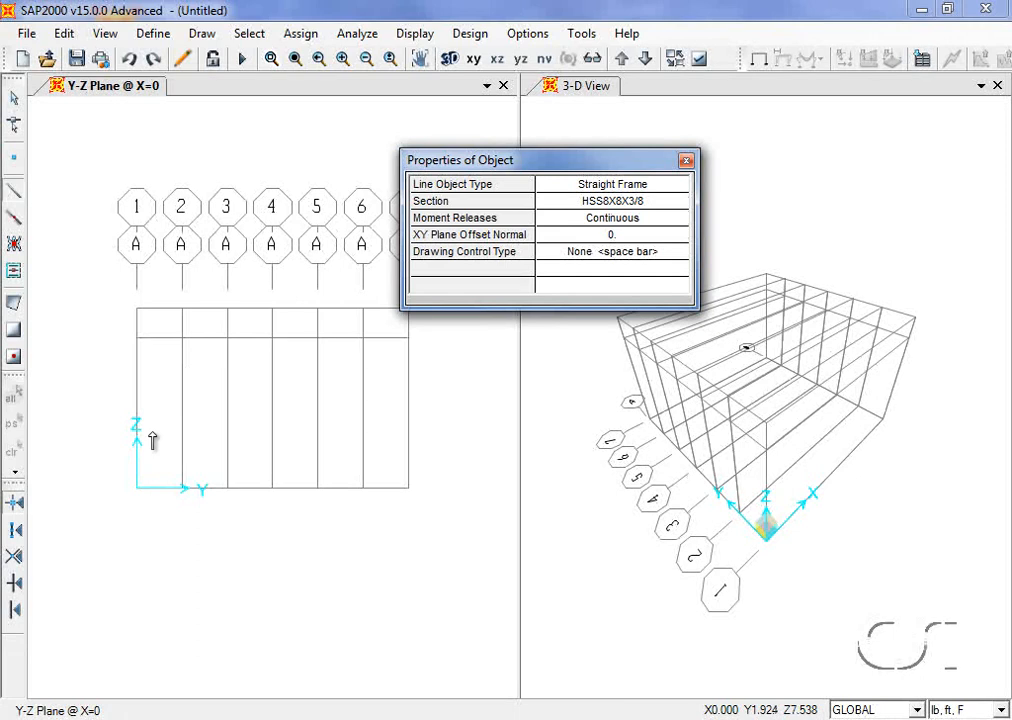
Step: Draw the two columns from the base to Z=24 on grid lines 1 and 7
left_click(138, 490)
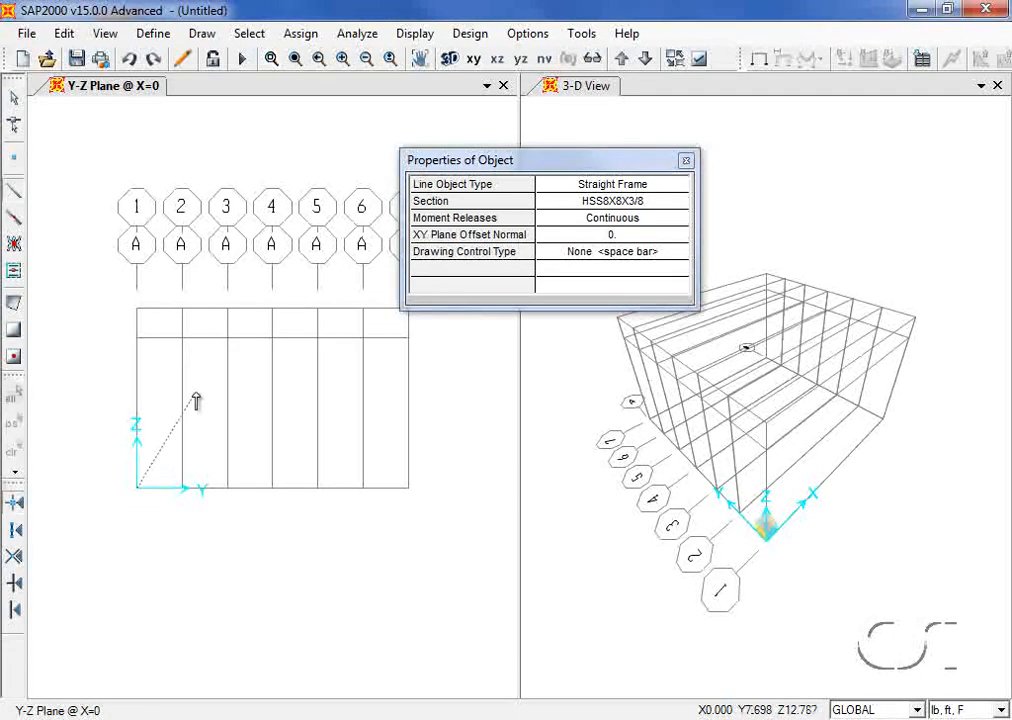
left_click(137, 310)
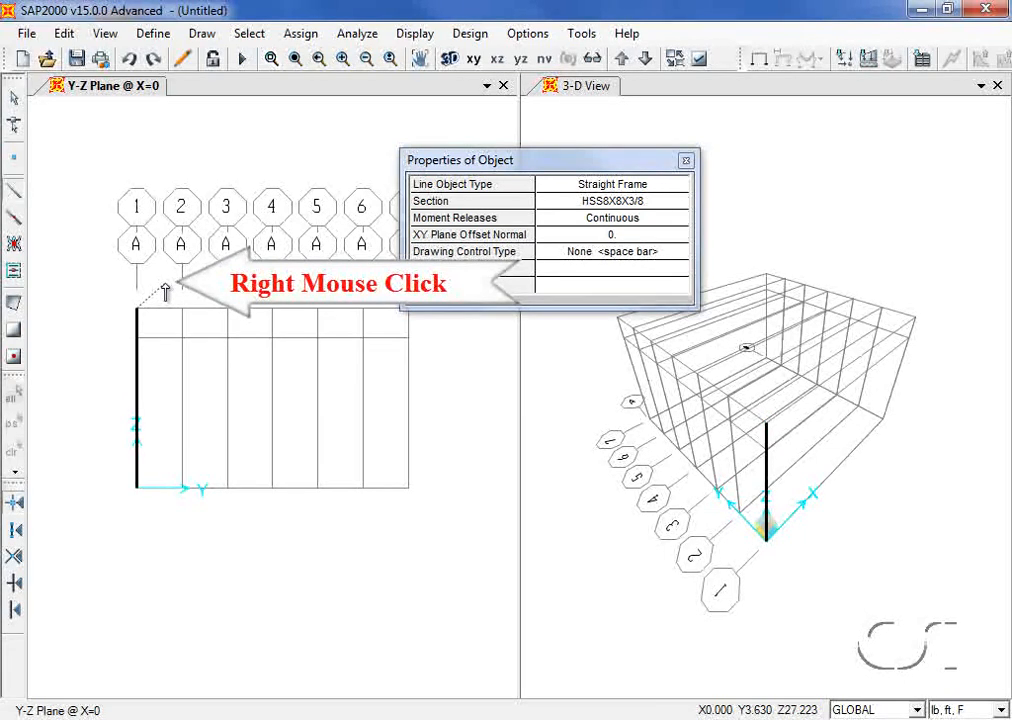
right_click(166, 285)
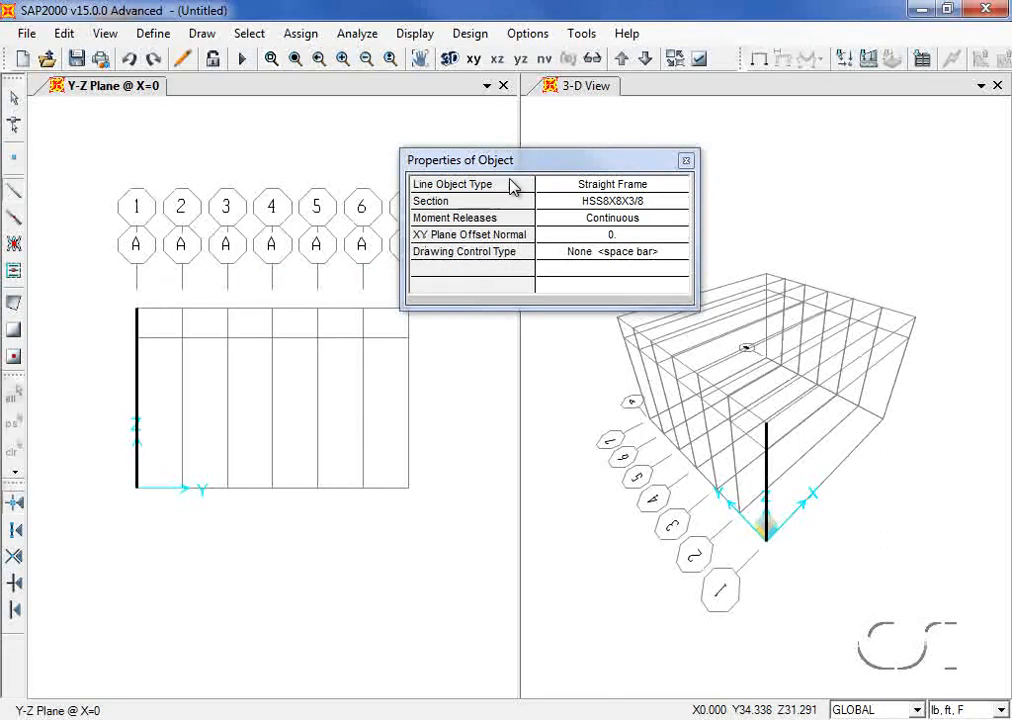
left_click_drag(527, 165, 582, 118)
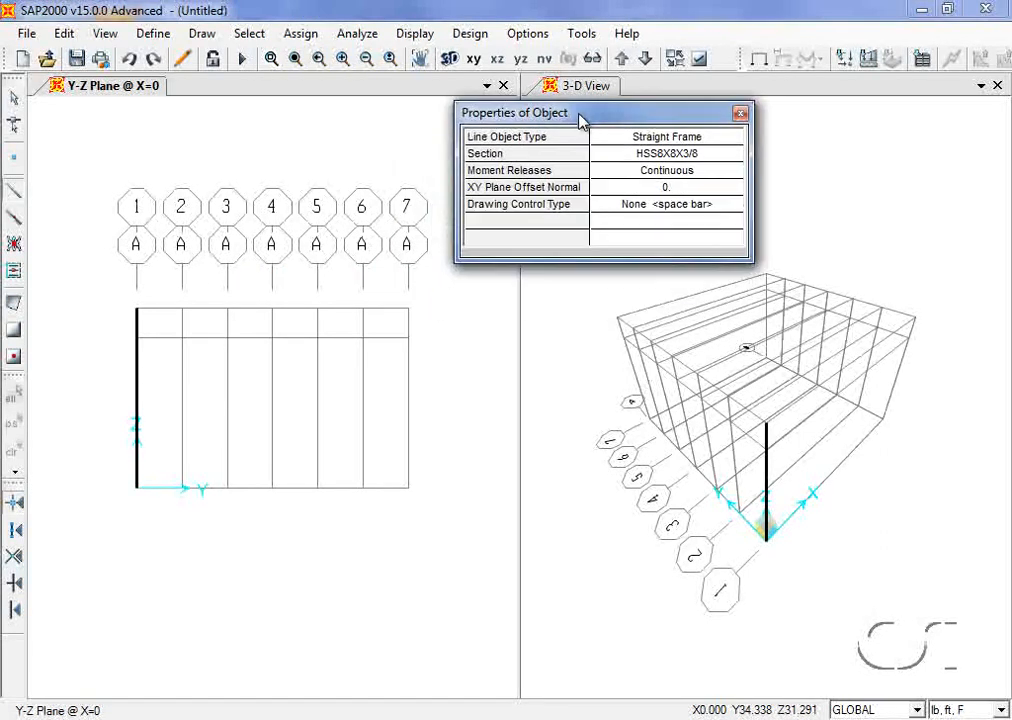
left_click(410, 491)
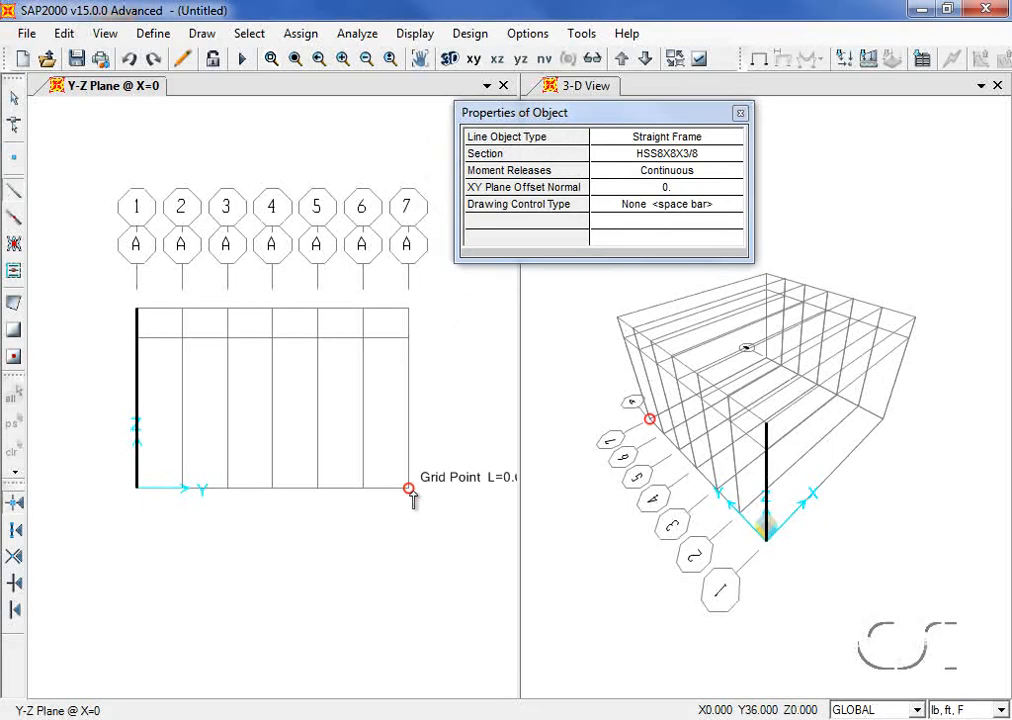
left_click(409, 309)
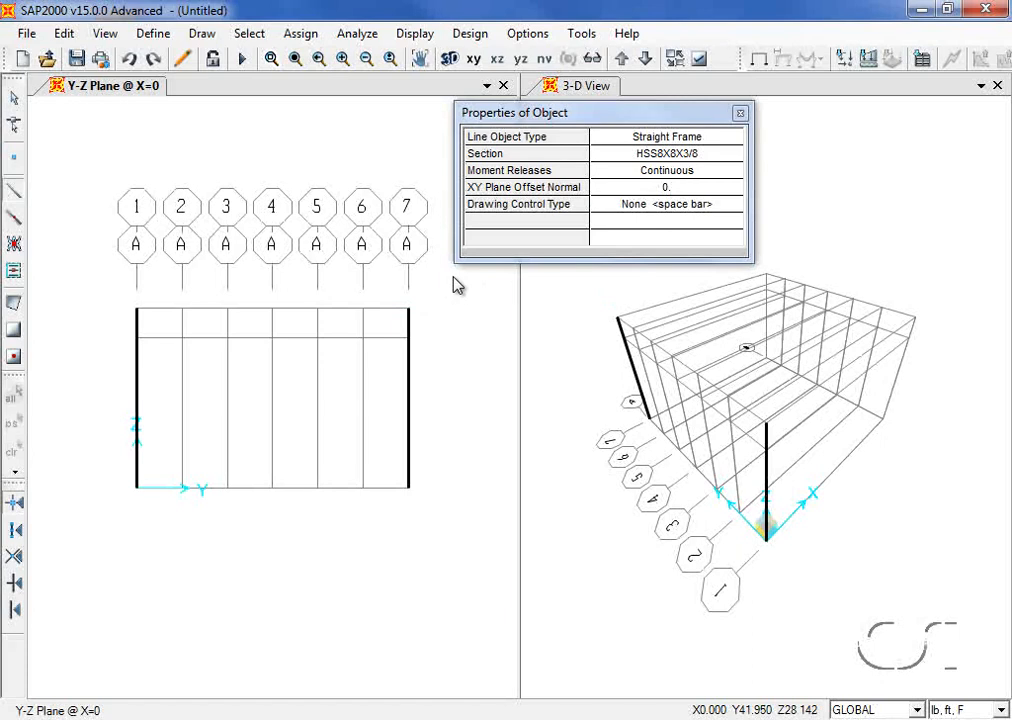
left_click(648, 154)
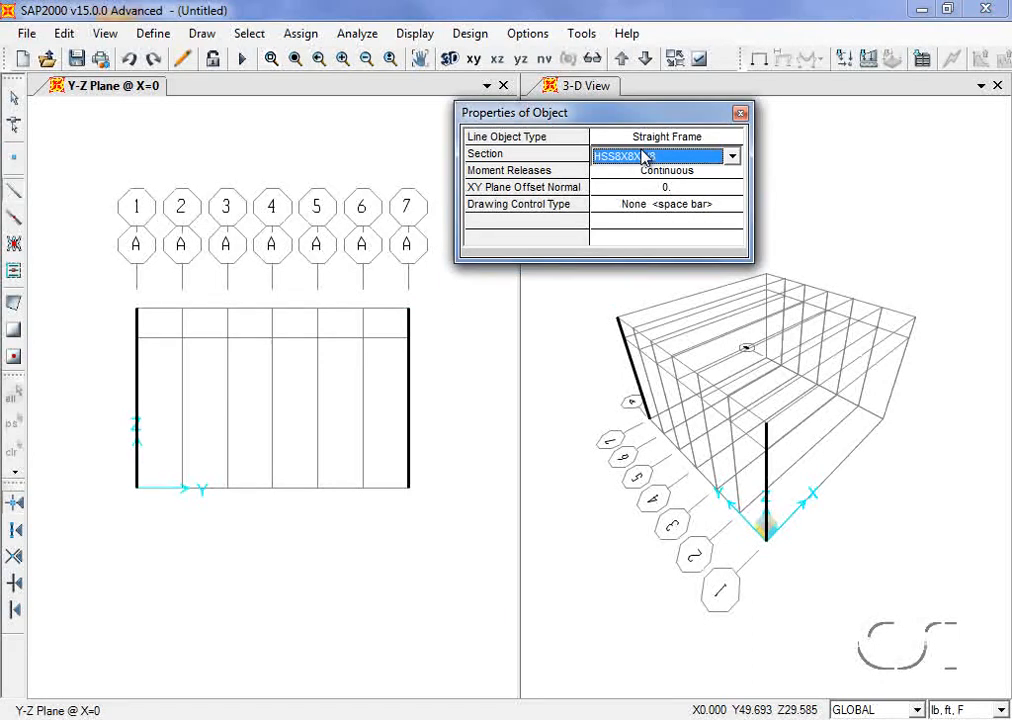
Step: Switch to the TRUSS section and draw the bottom chord at Z=20 and top chord at Z=24
left_click(650, 156)
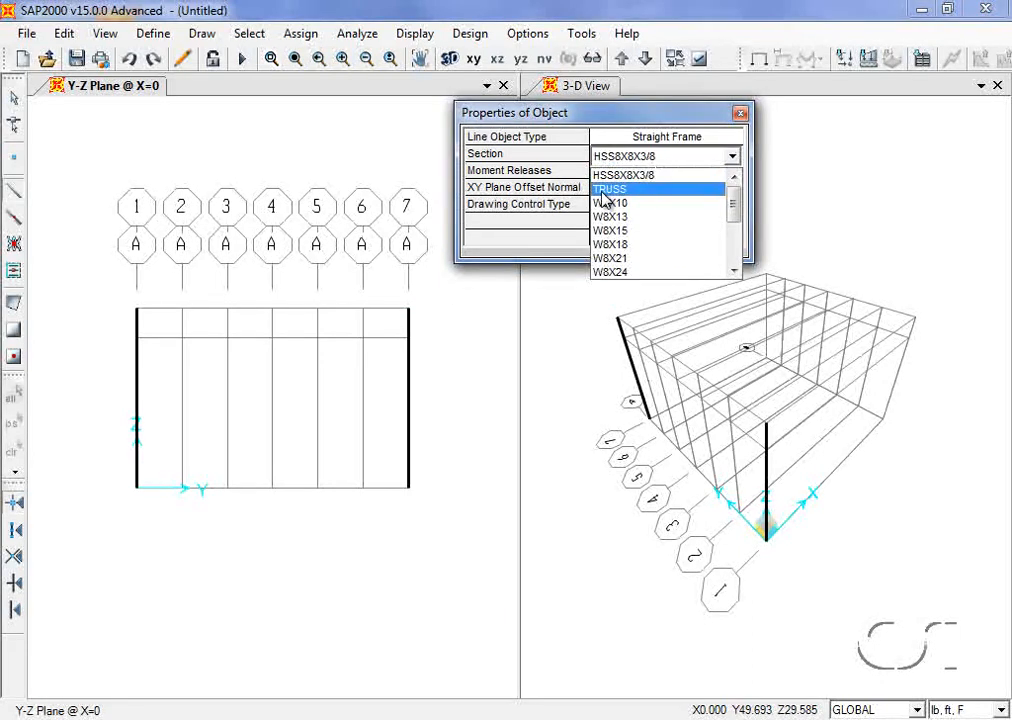
left_click(629, 190)
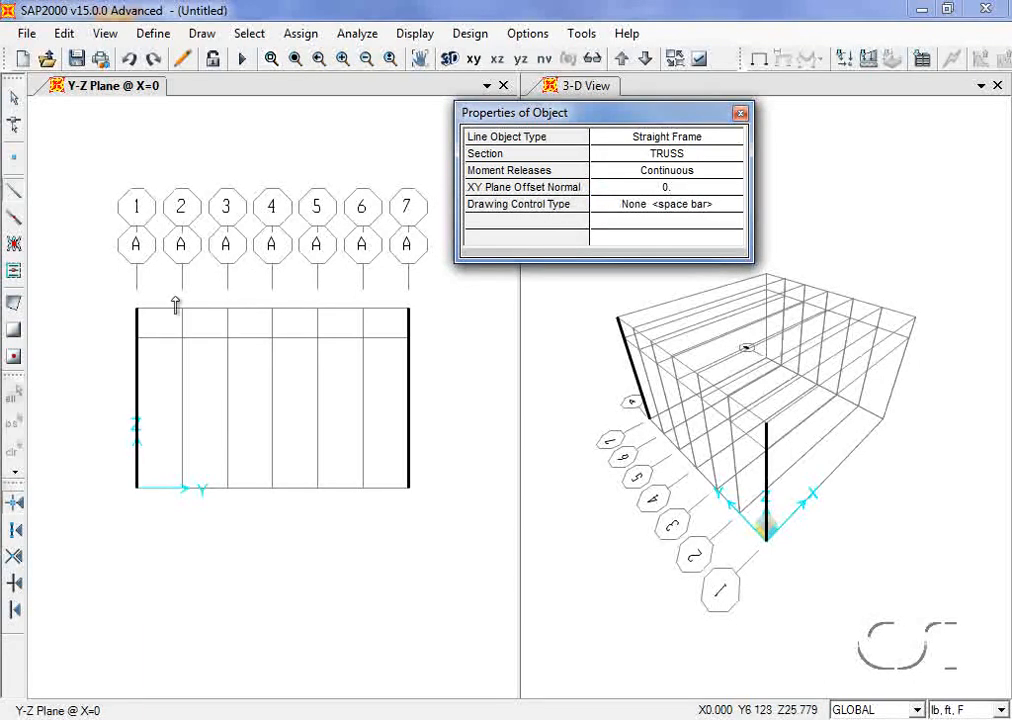
left_click(137, 339)
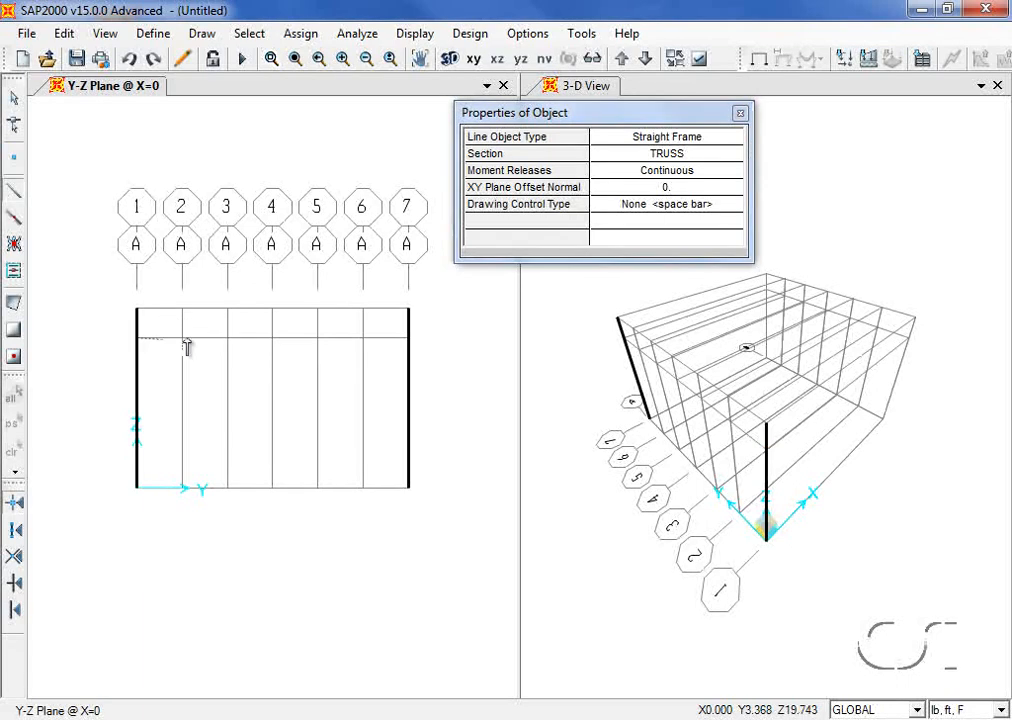
left_click(408, 339)
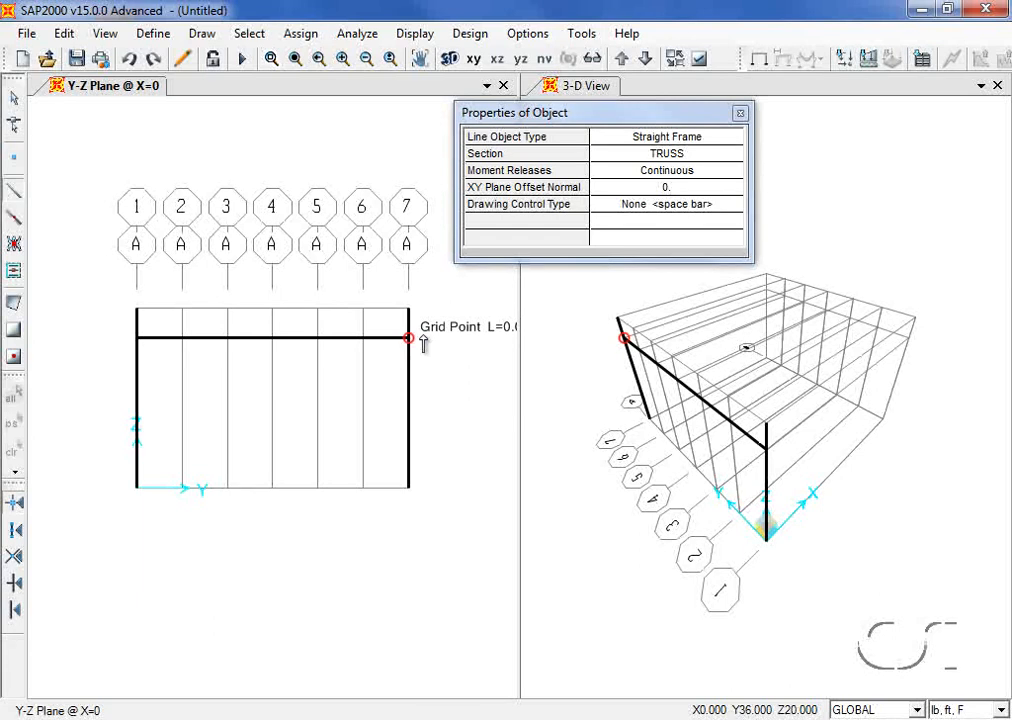
key("Escape")
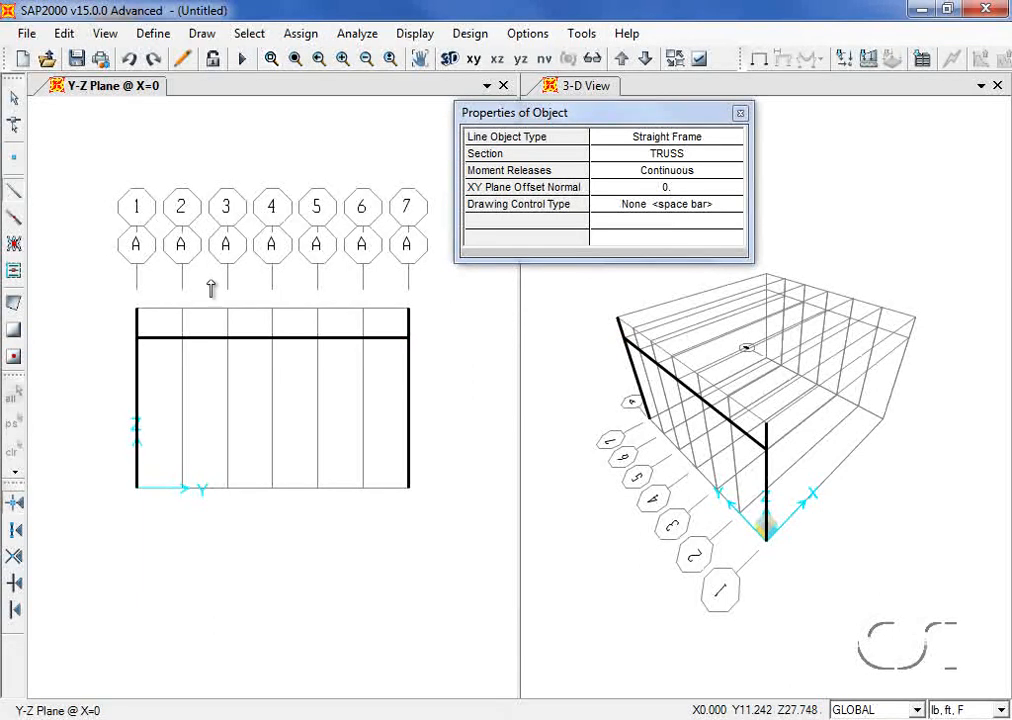
left_click(137, 310)
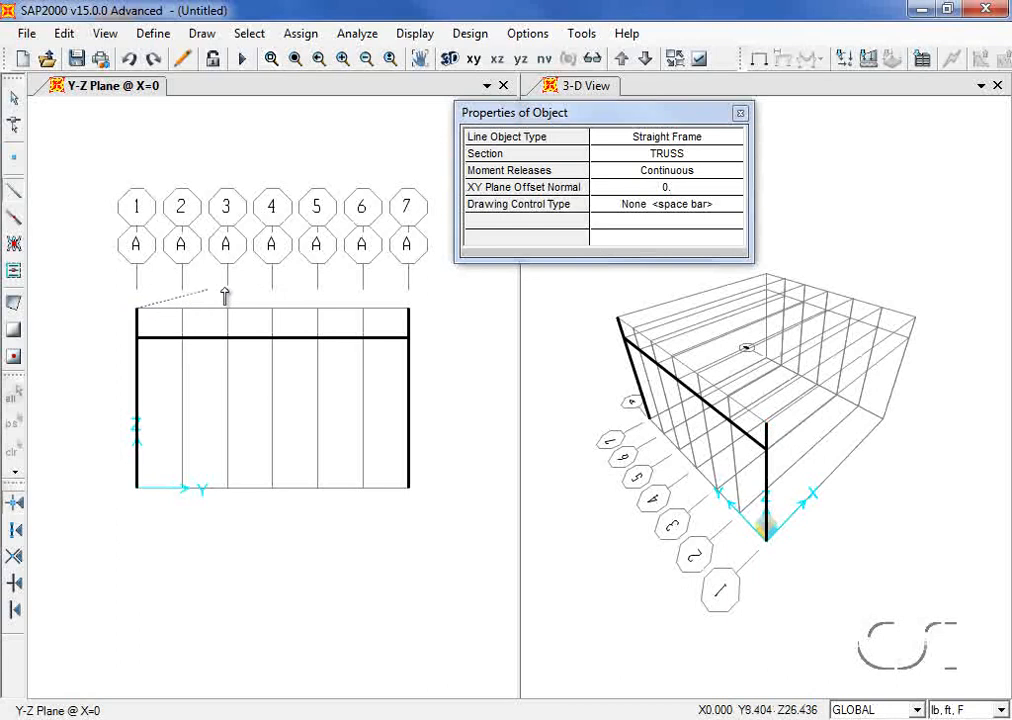
left_click(408, 310)
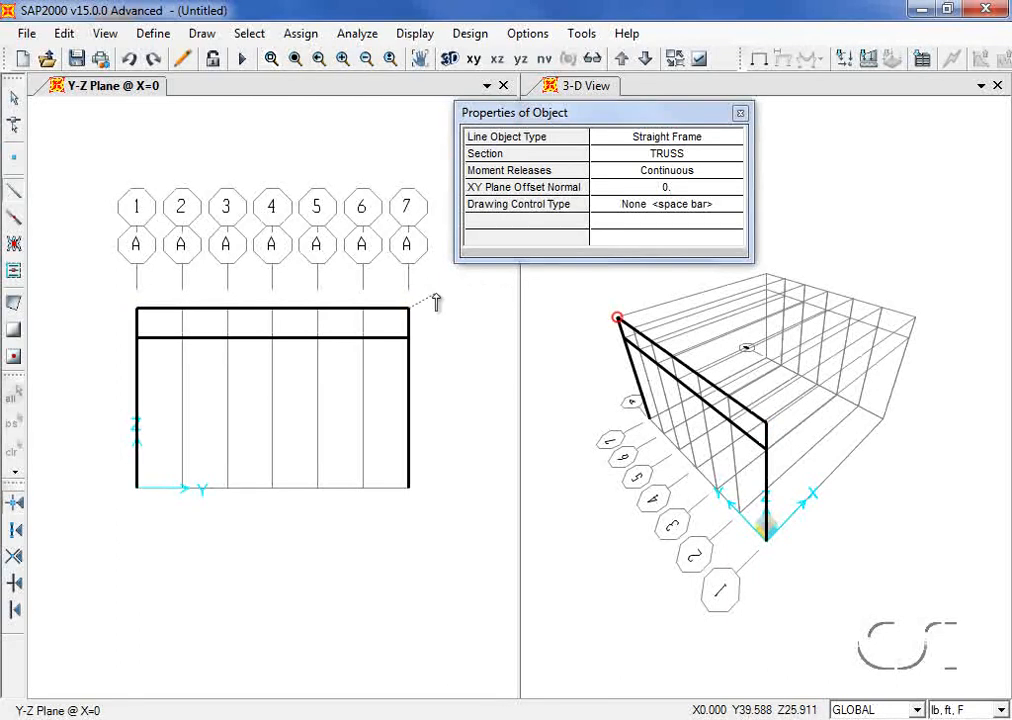
key("Escape")
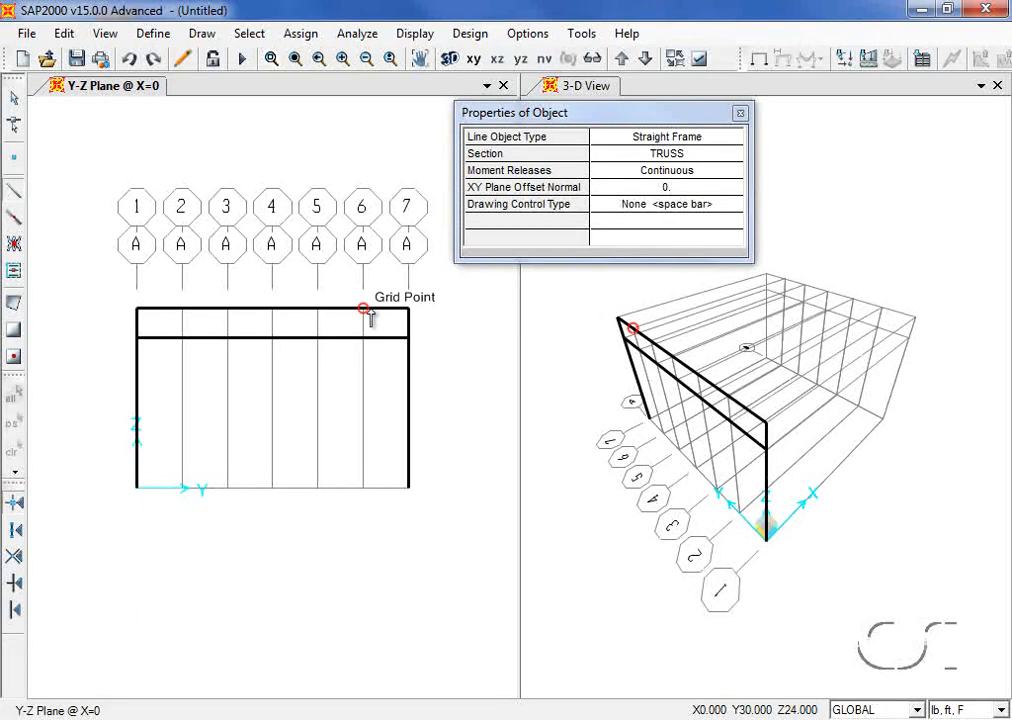
Step: Draw alternating diagonals and verticals from line 7 back to line 4
left_click(406, 310)
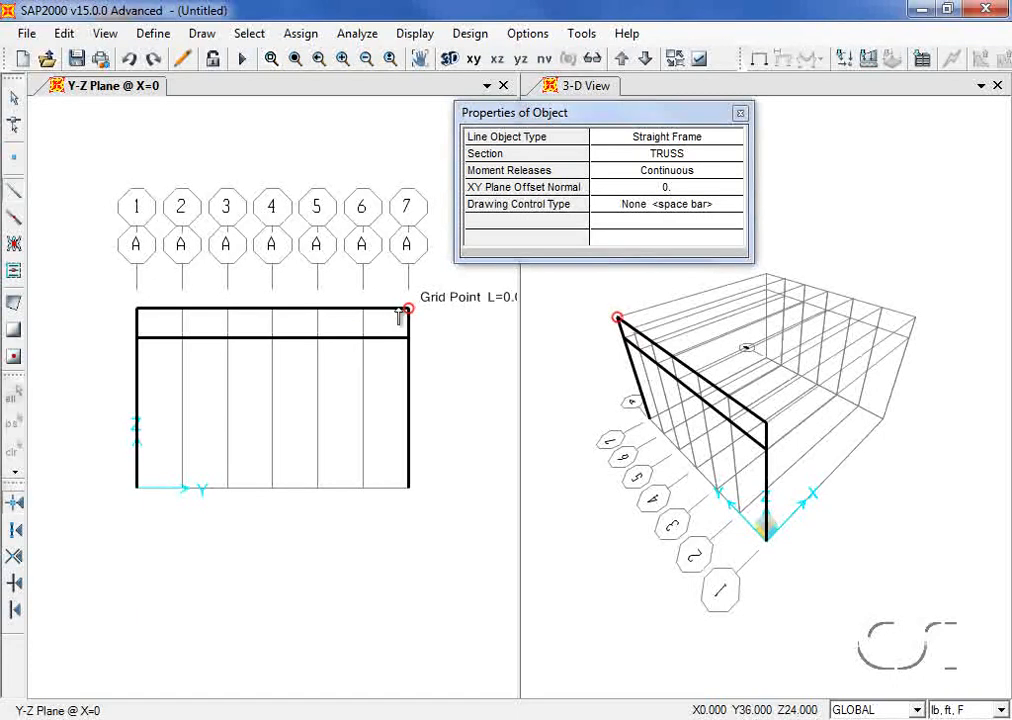
left_click(364, 337)
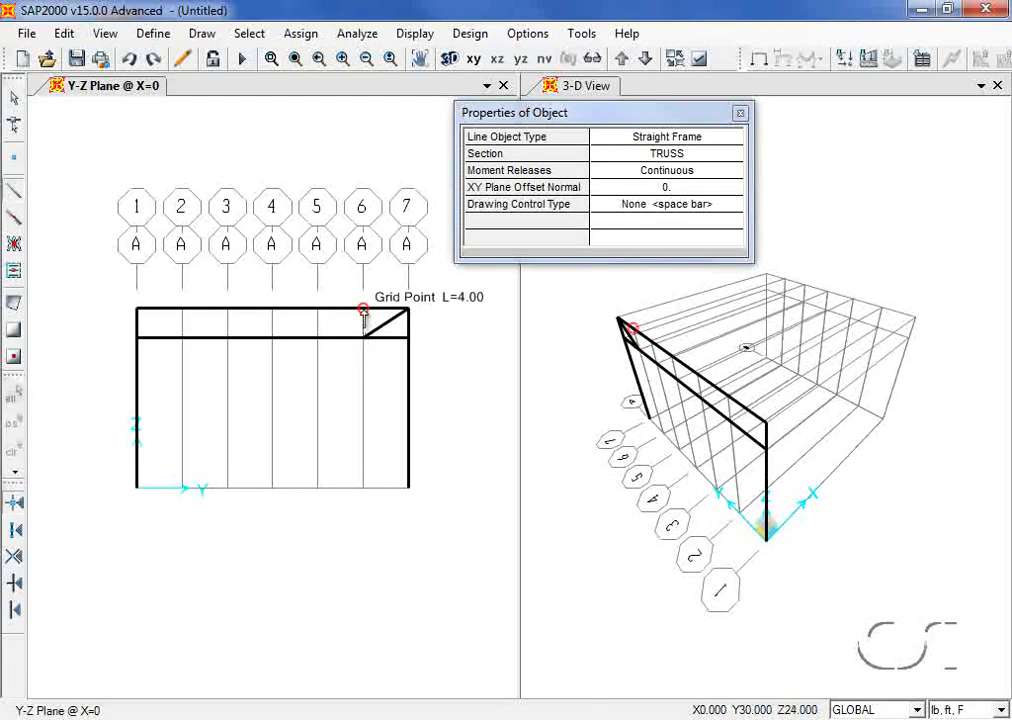
left_click(363, 311)
left_click(317, 338)
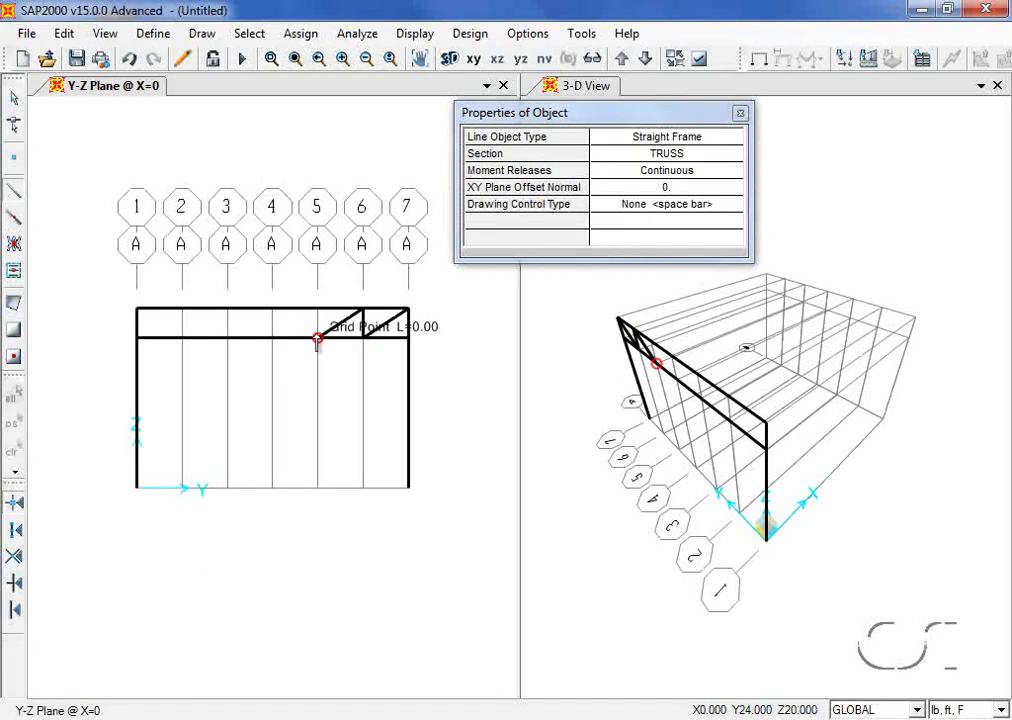
left_click(317, 310)
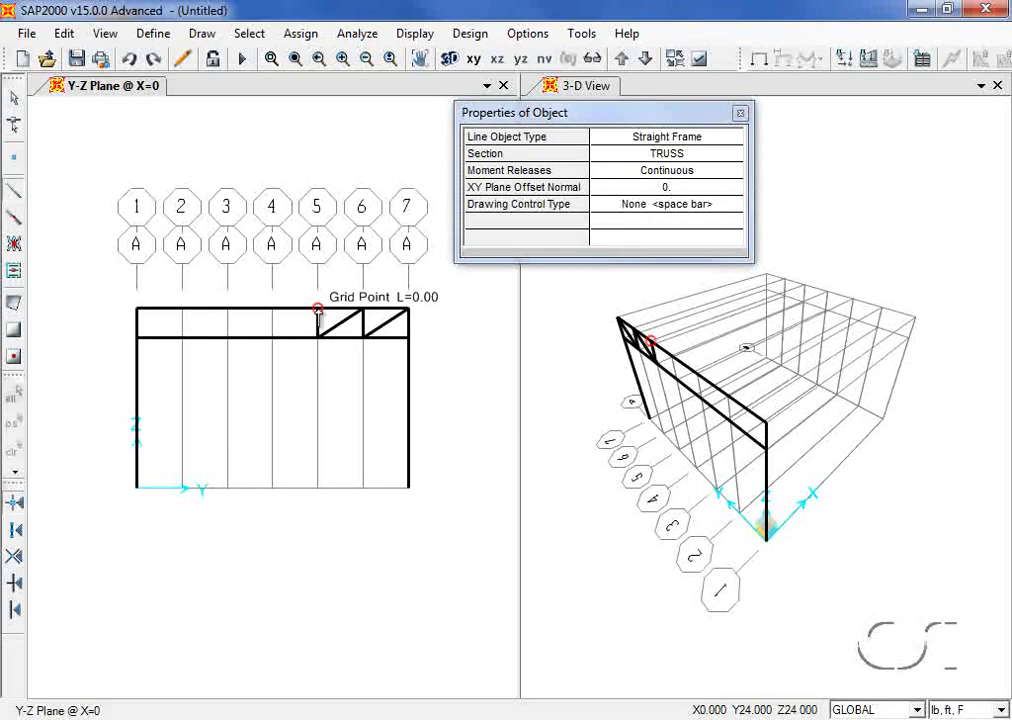
left_click(273, 338)
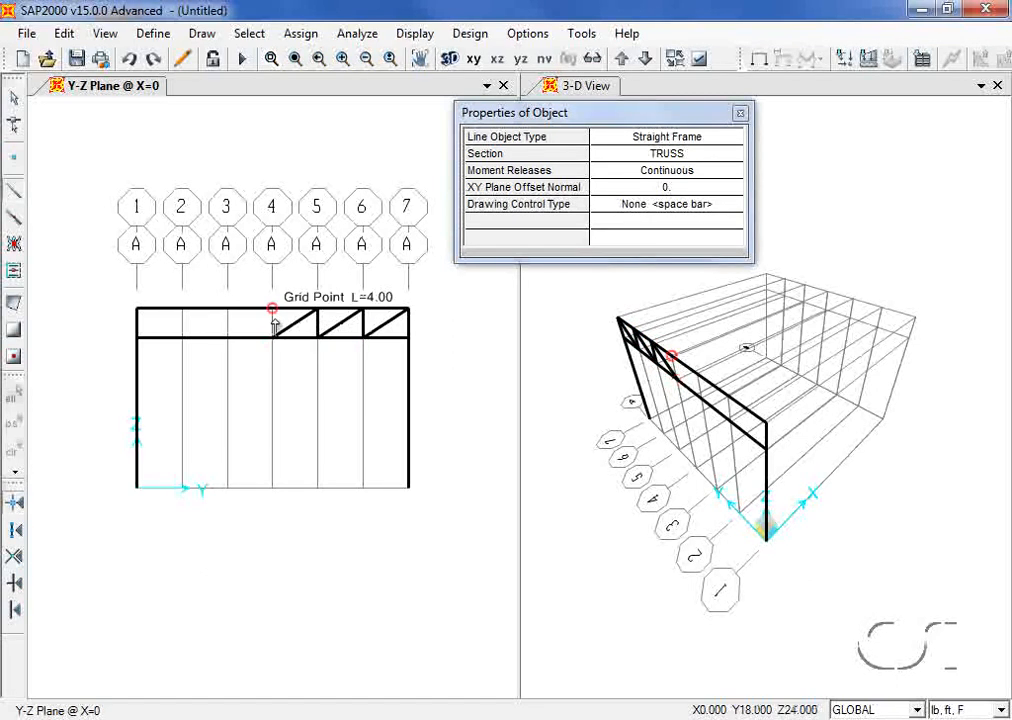
left_click(273, 310)
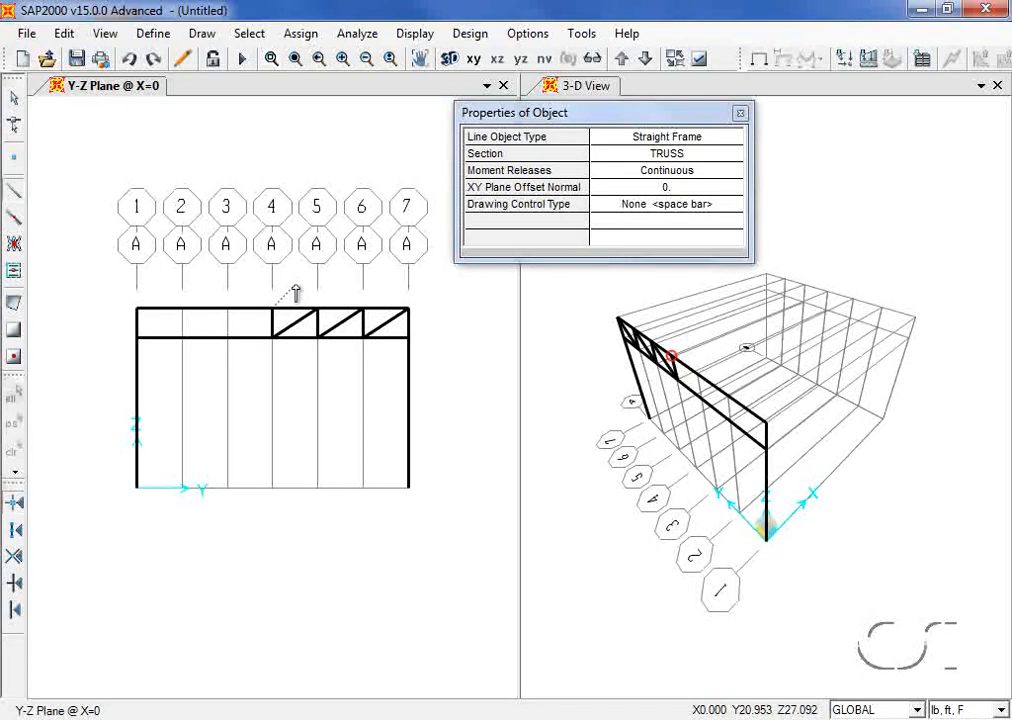
key("Escape")
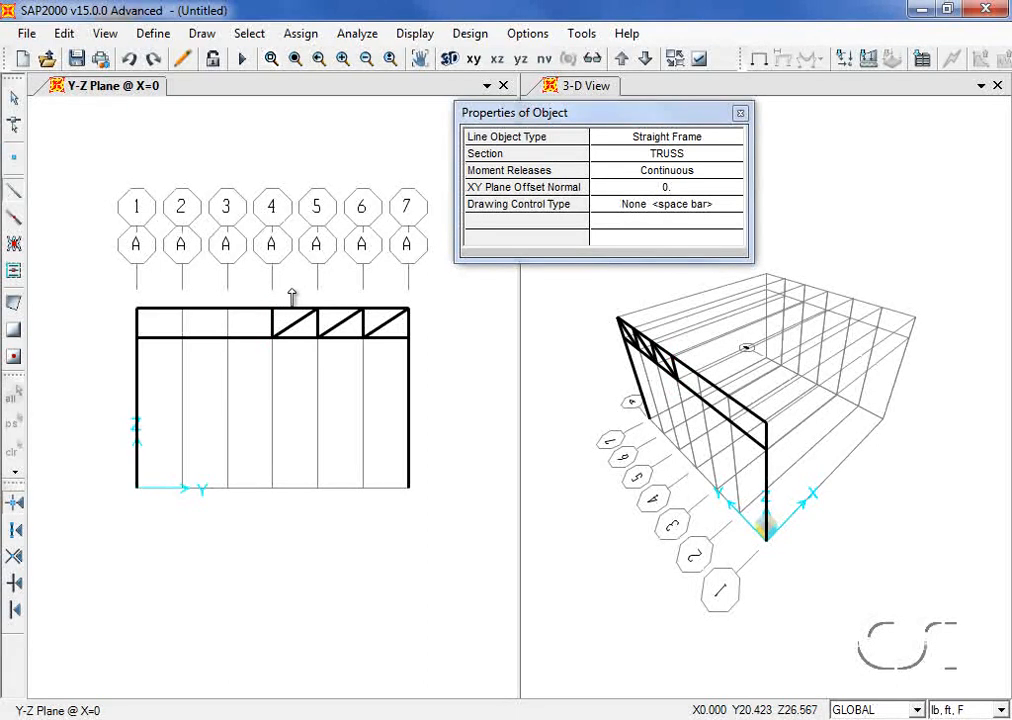
Step: Continue the diagonals and verticals from line 4 to the top of line 1
left_click(272, 337)
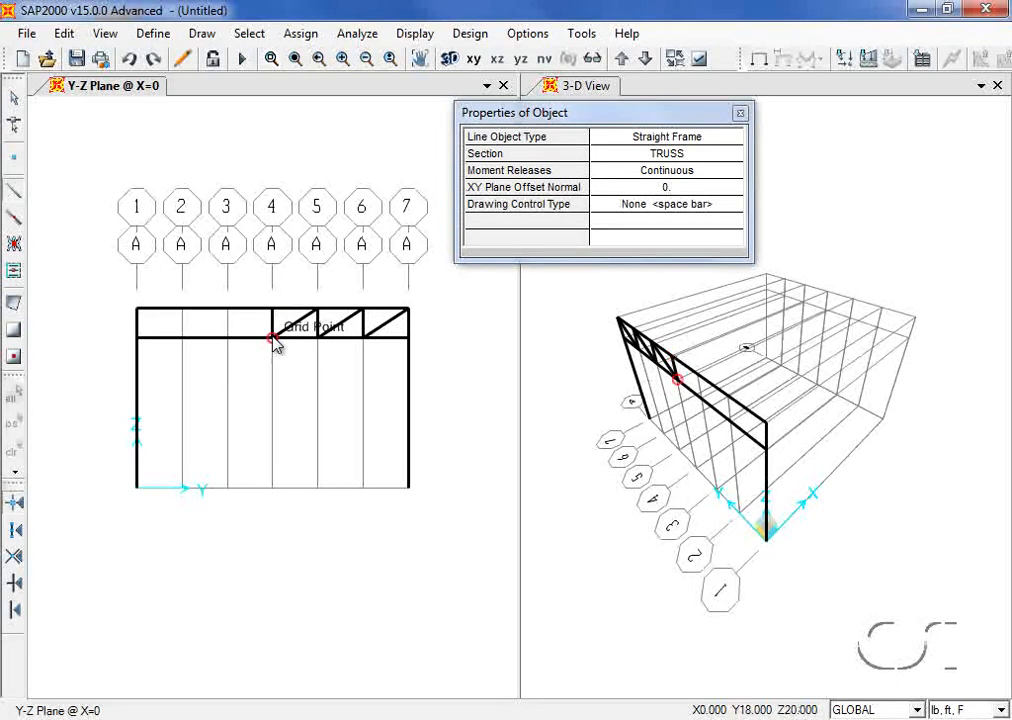
left_click(228, 310)
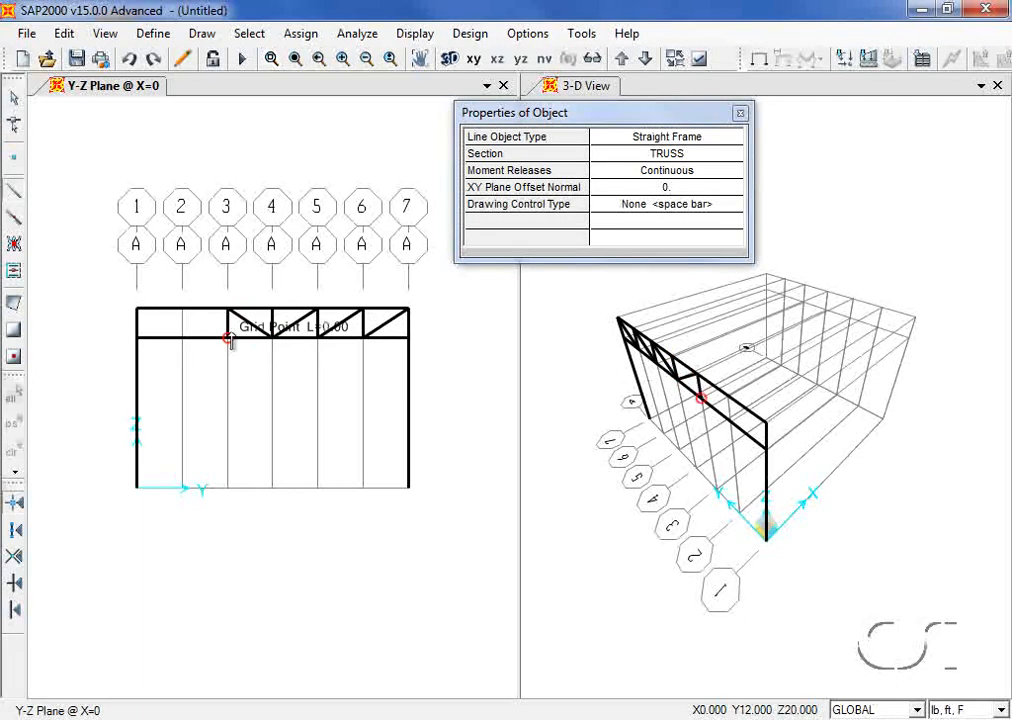
left_click(228, 338)
left_click(183, 310)
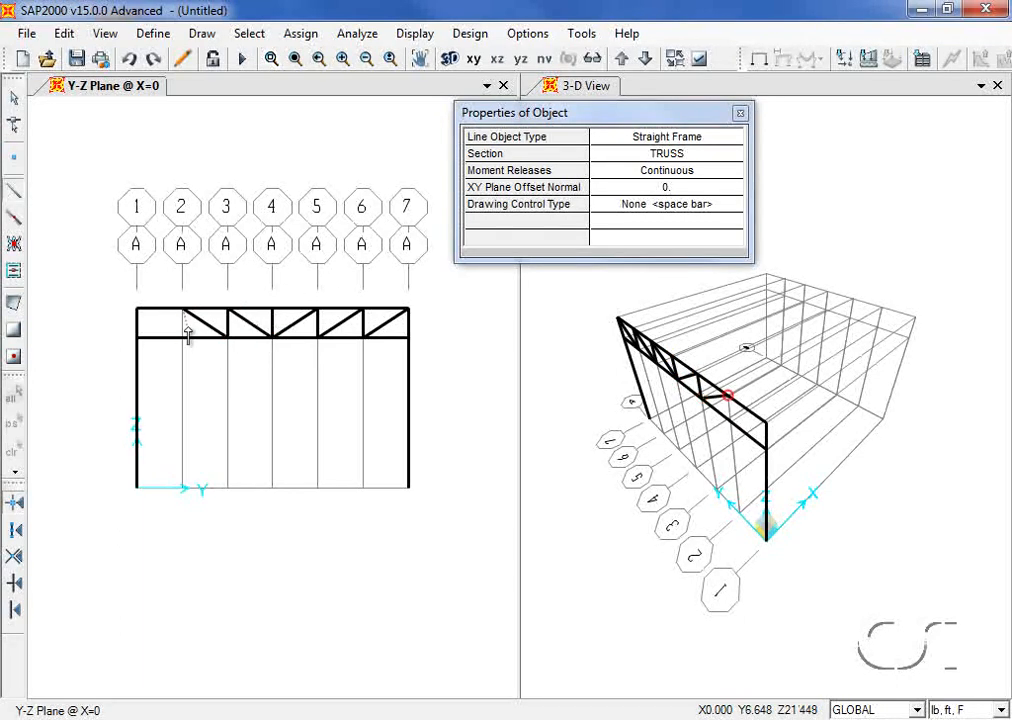
left_click(183, 338)
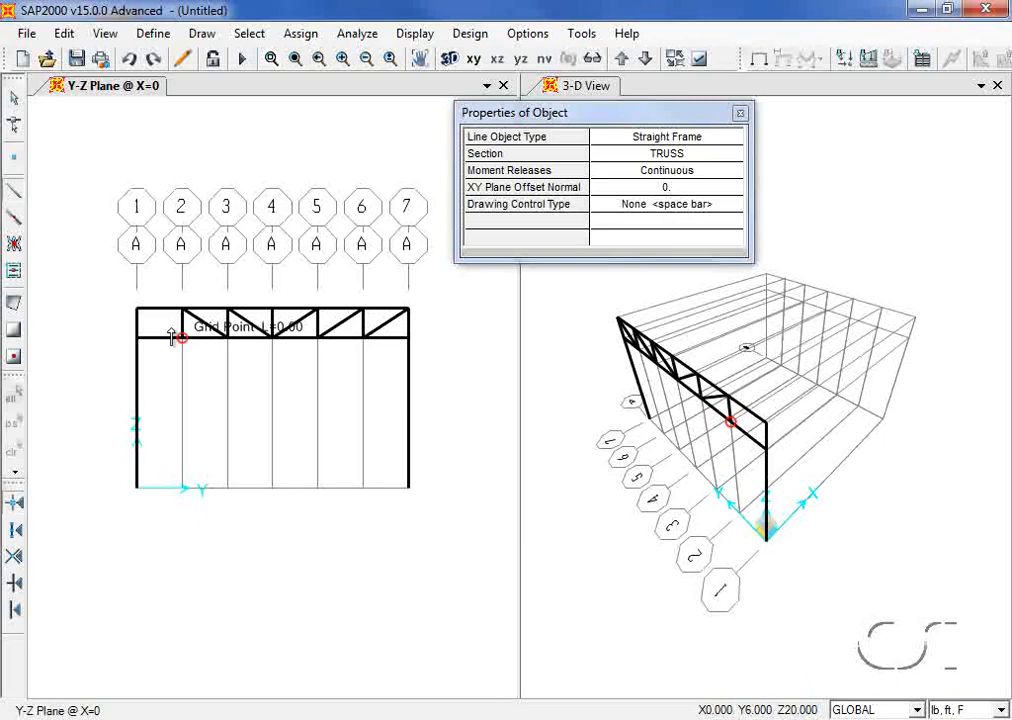
left_click(137, 310)
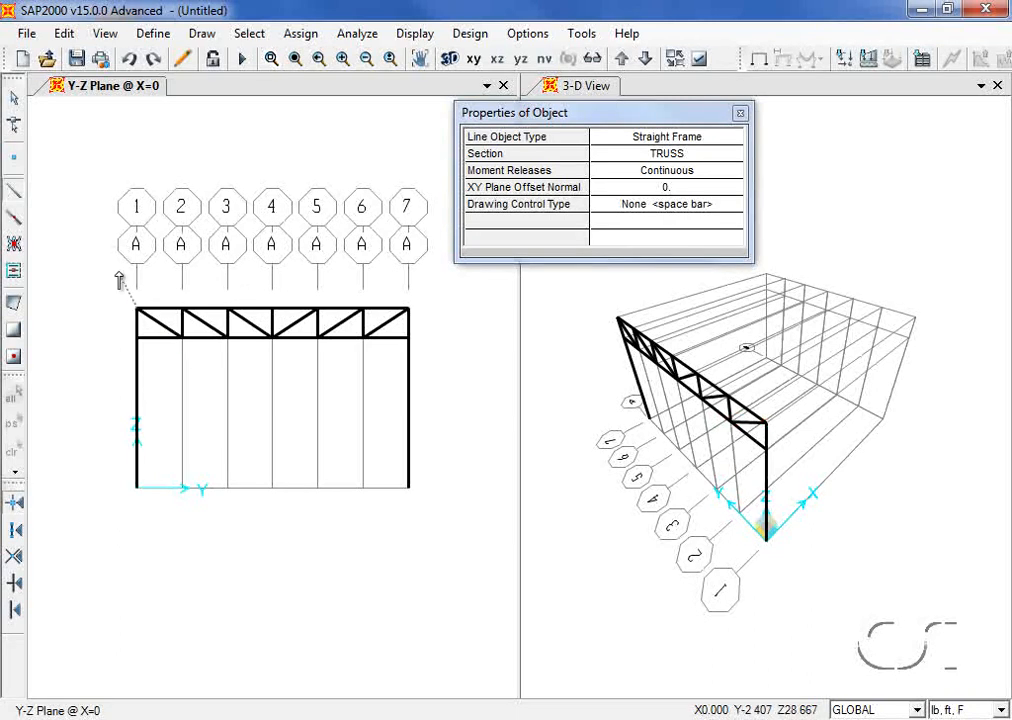
Step: Select the eleven truss web members and release Moment 33 at both start and end
left_click(14, 104)
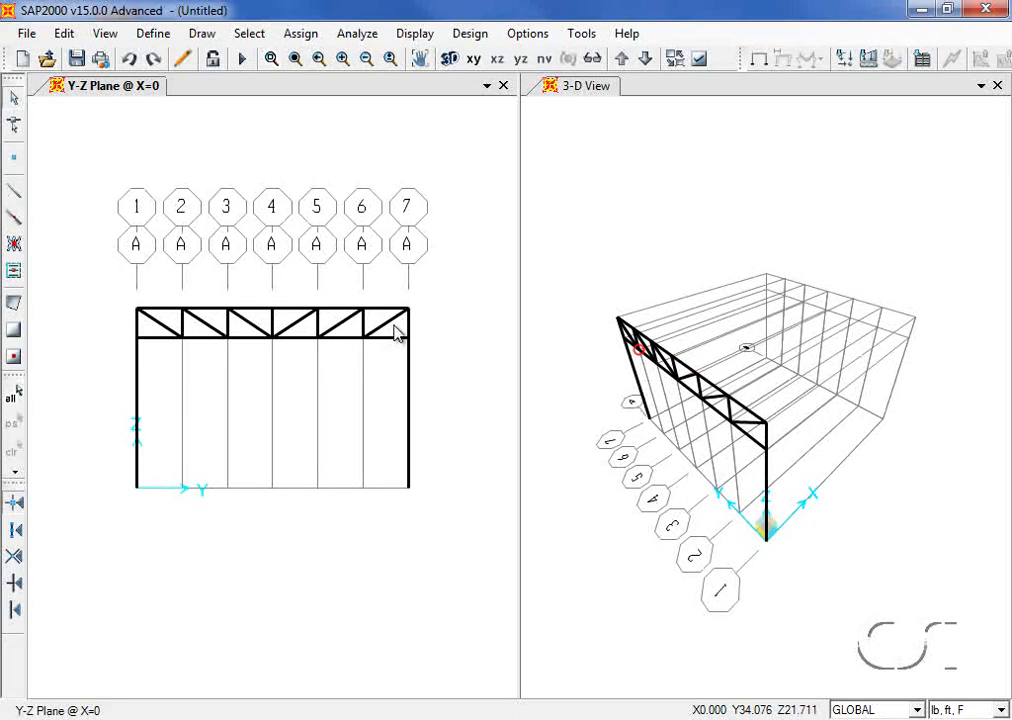
left_click_drag(394, 326, 152, 330)
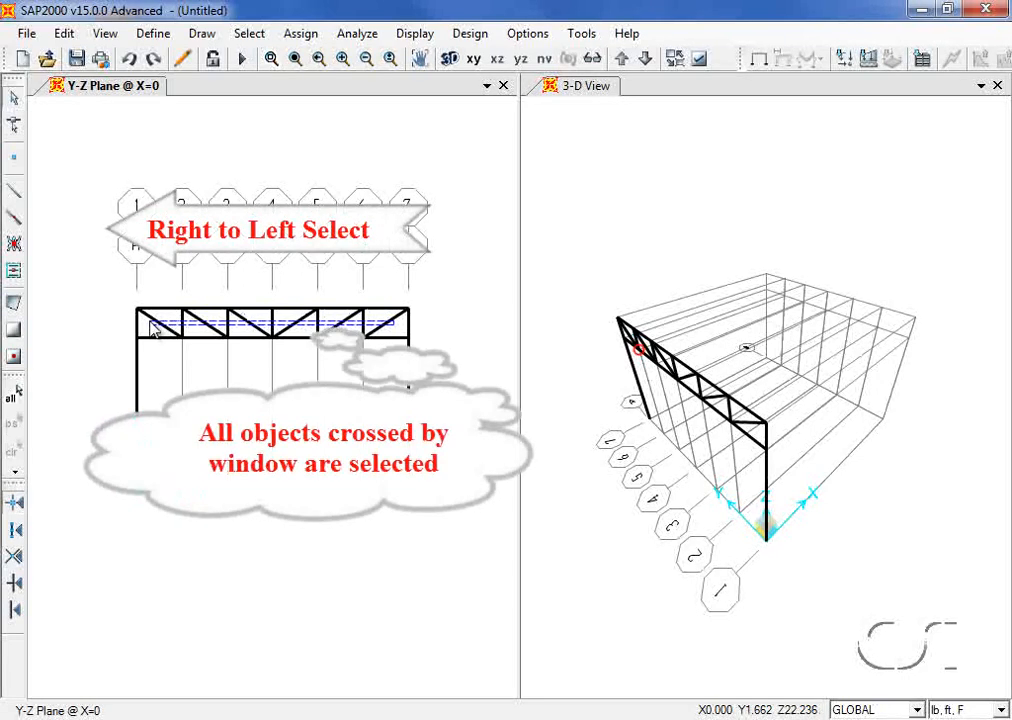
left_click_drag(153, 331, 153, 332)
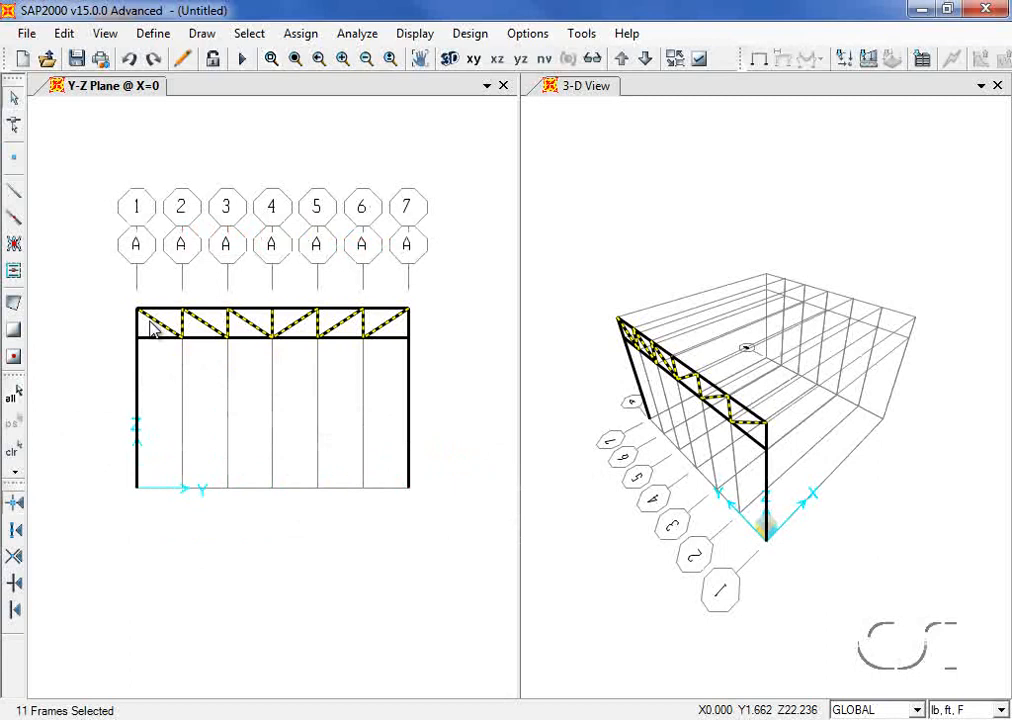
left_click(301, 34)
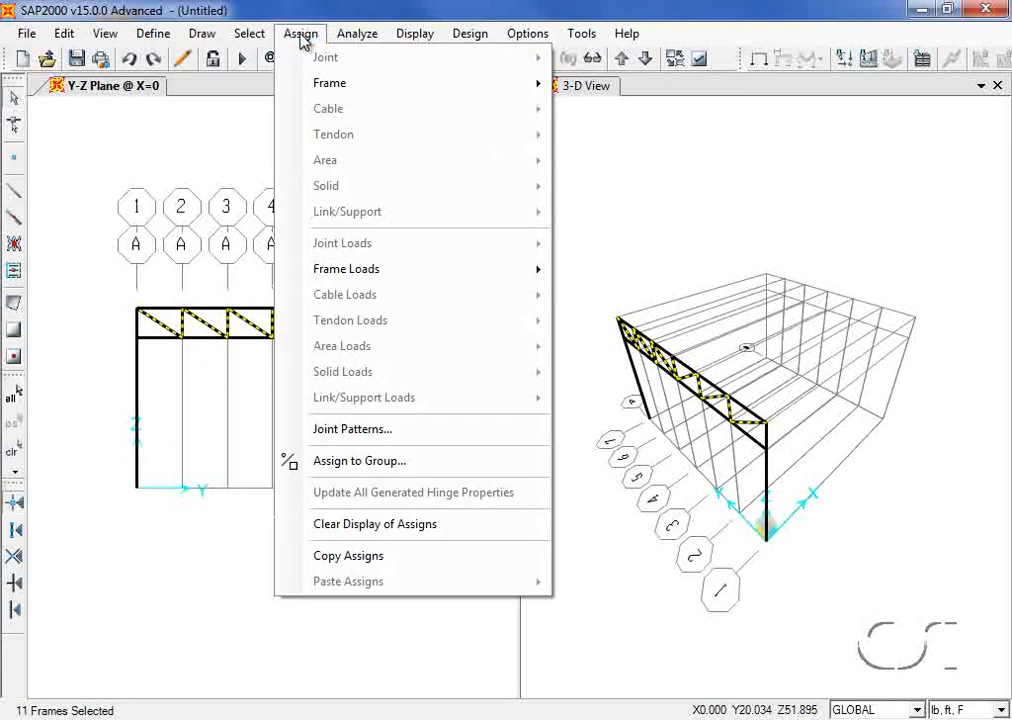
mouse_move(300, 86)
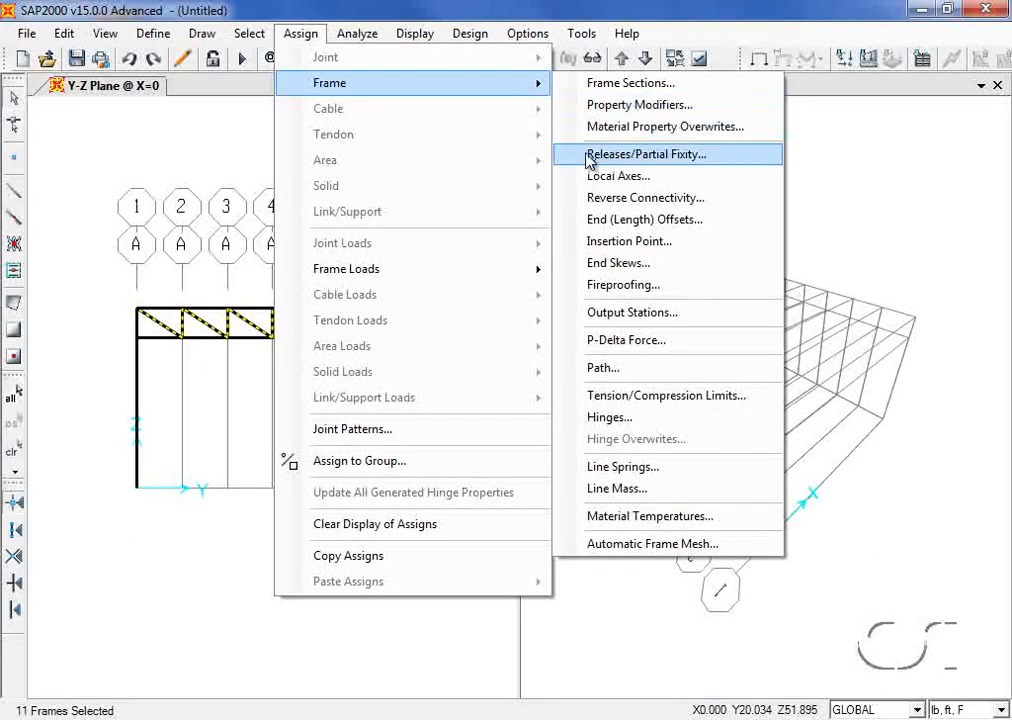
left_click(670, 157)
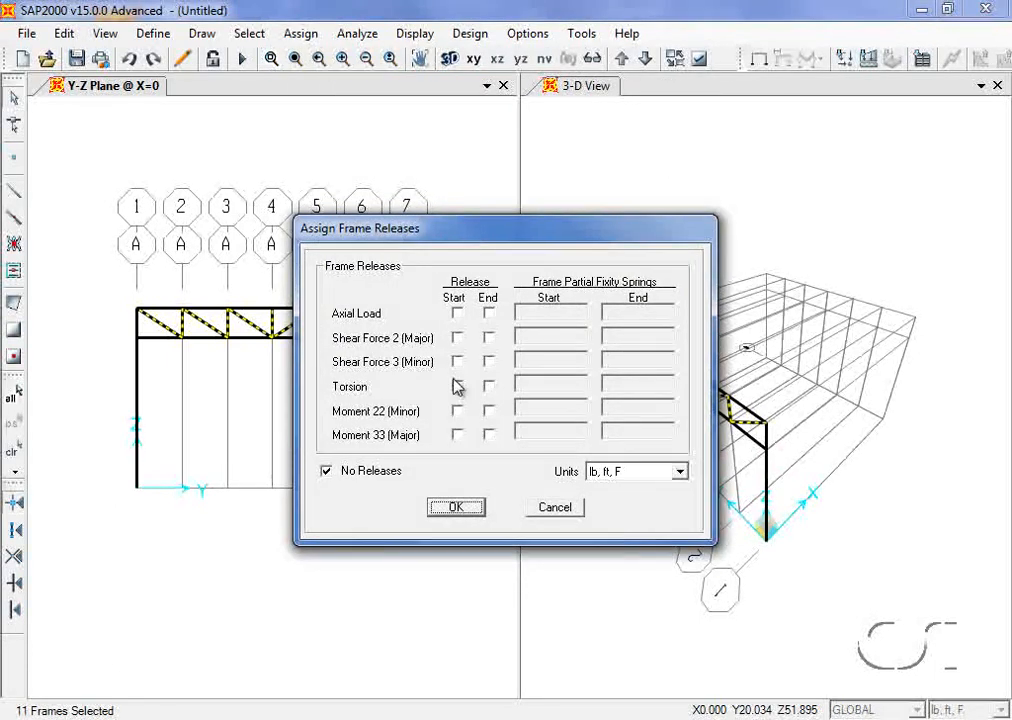
left_click(458, 435)
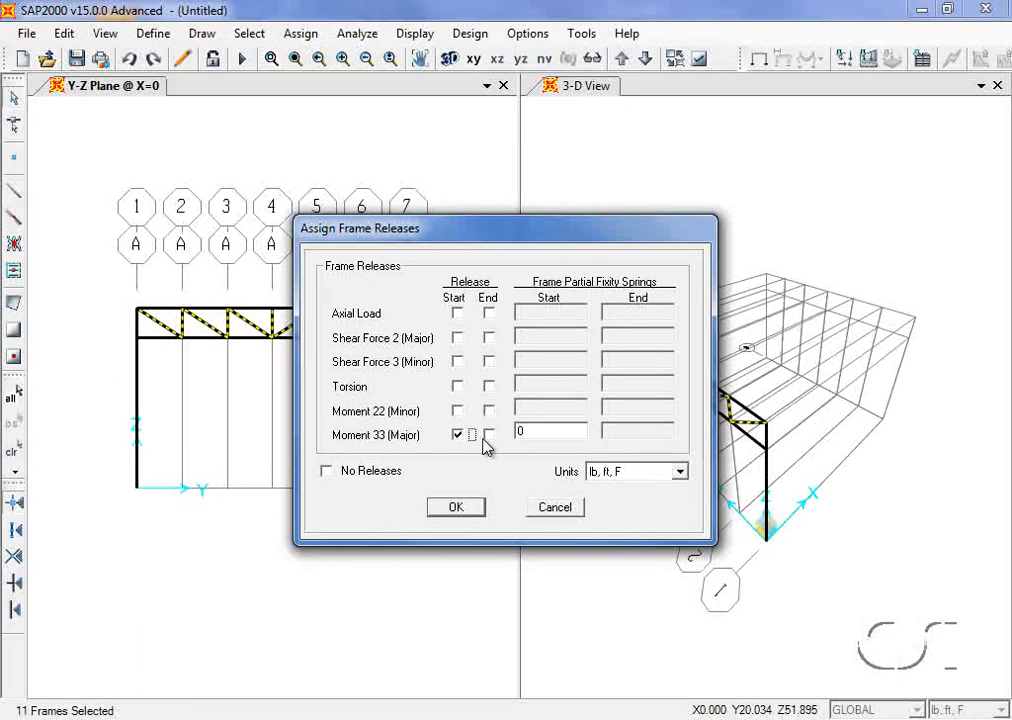
left_click(489, 436)
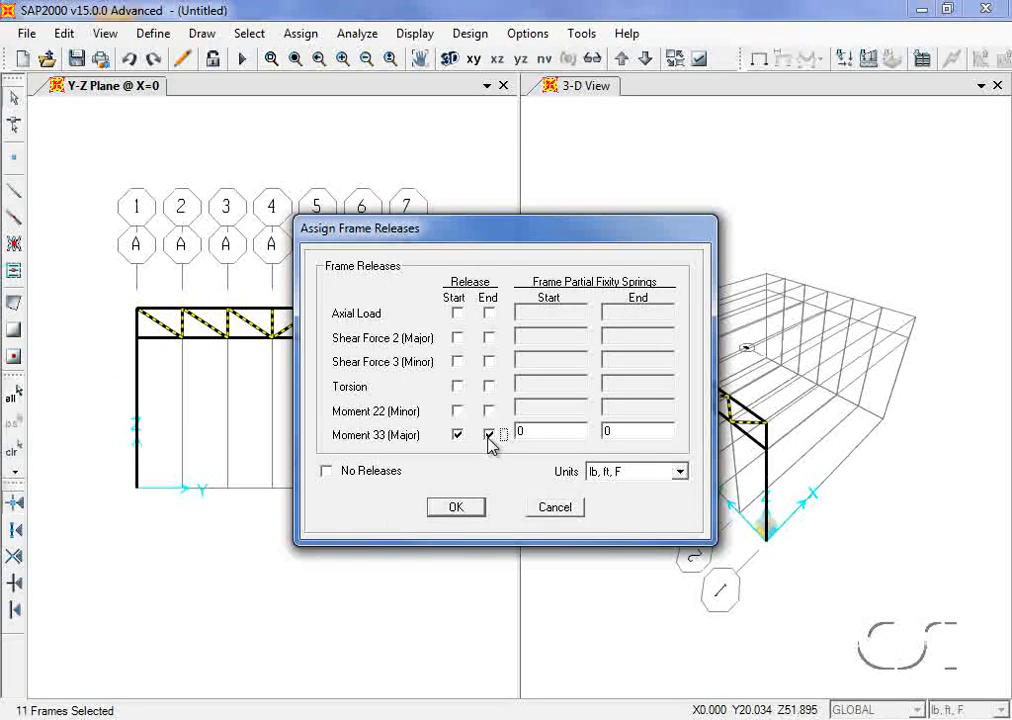
left_click(464, 508)
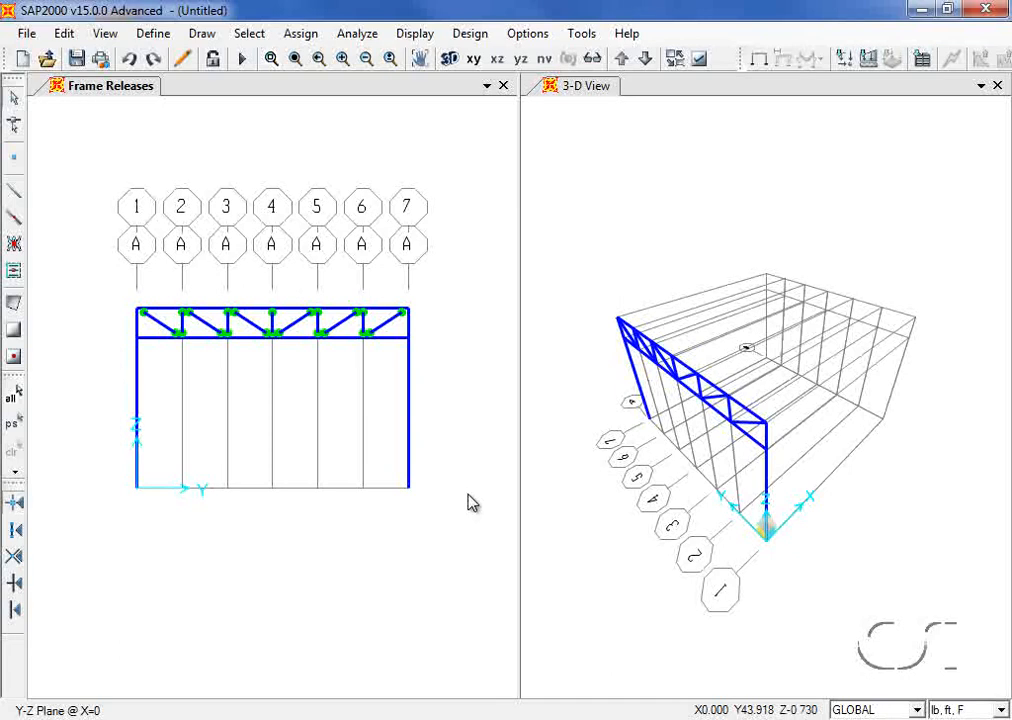
left_click(300, 36)
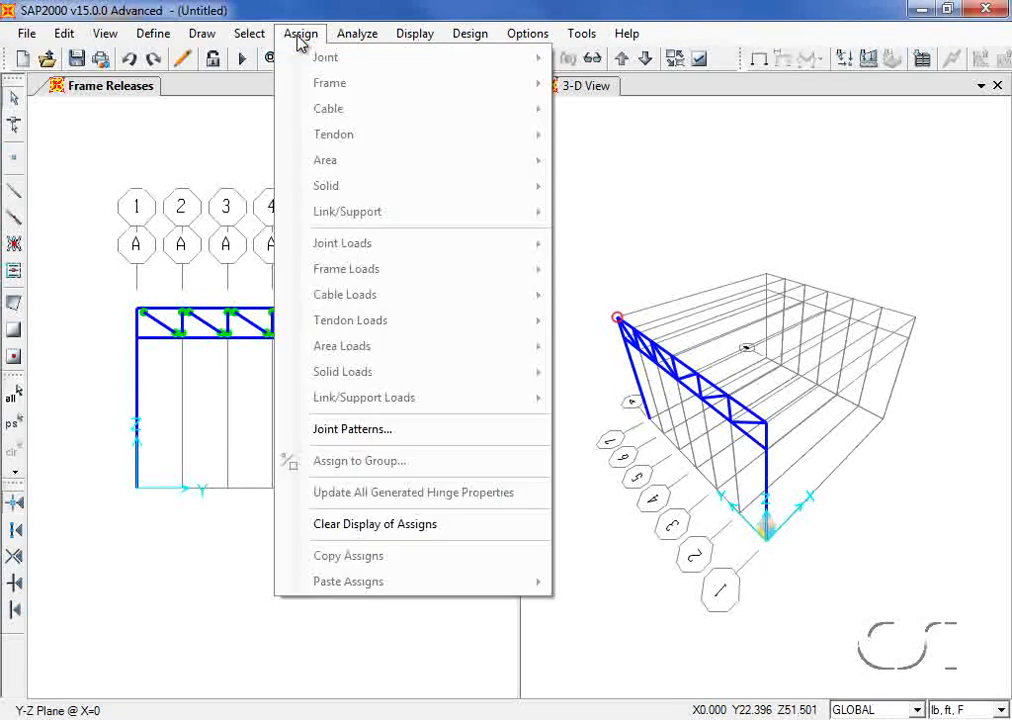
Step: Select the top chord and divide it into 2 equal frames
left_click(453, 538)
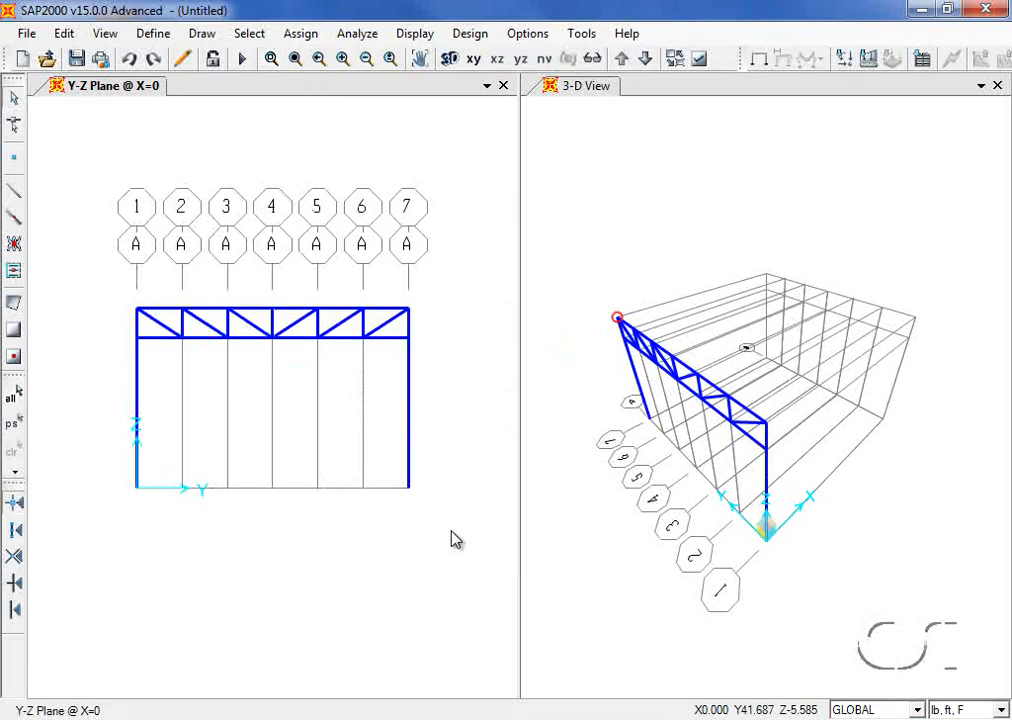
left_click(295, 317)
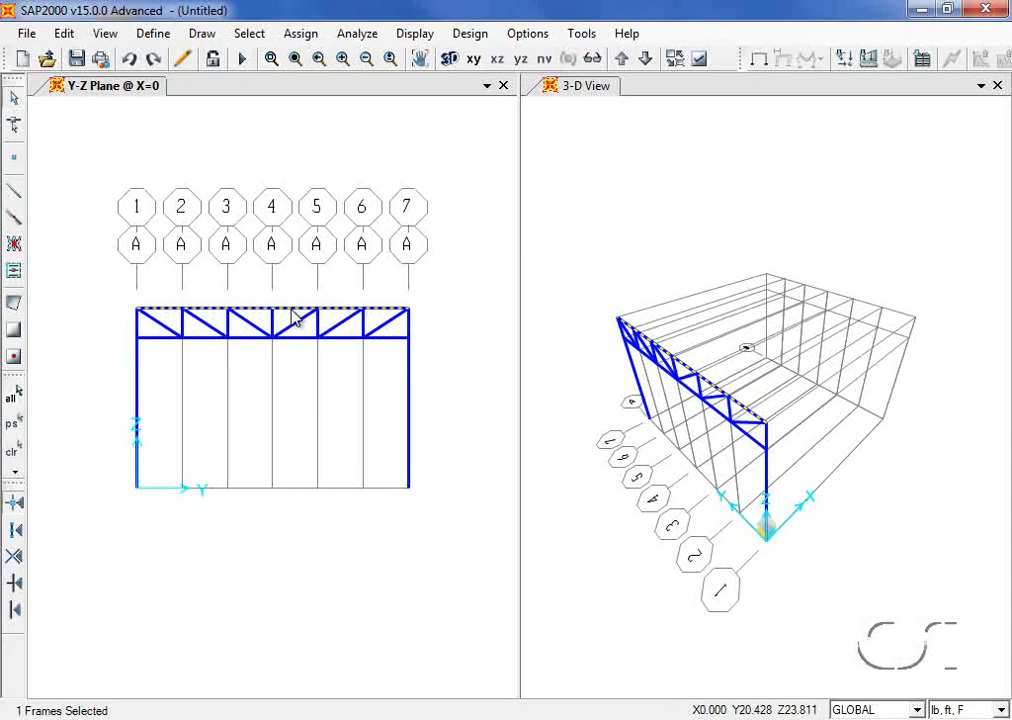
left_click(63, 34)
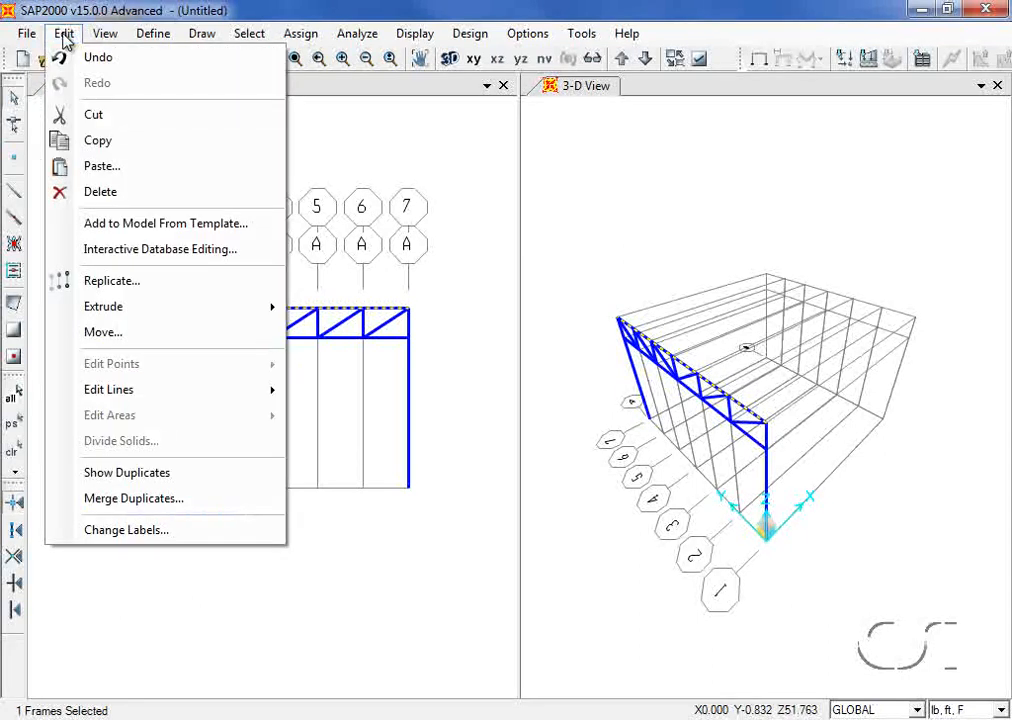
mouse_move(62, 391)
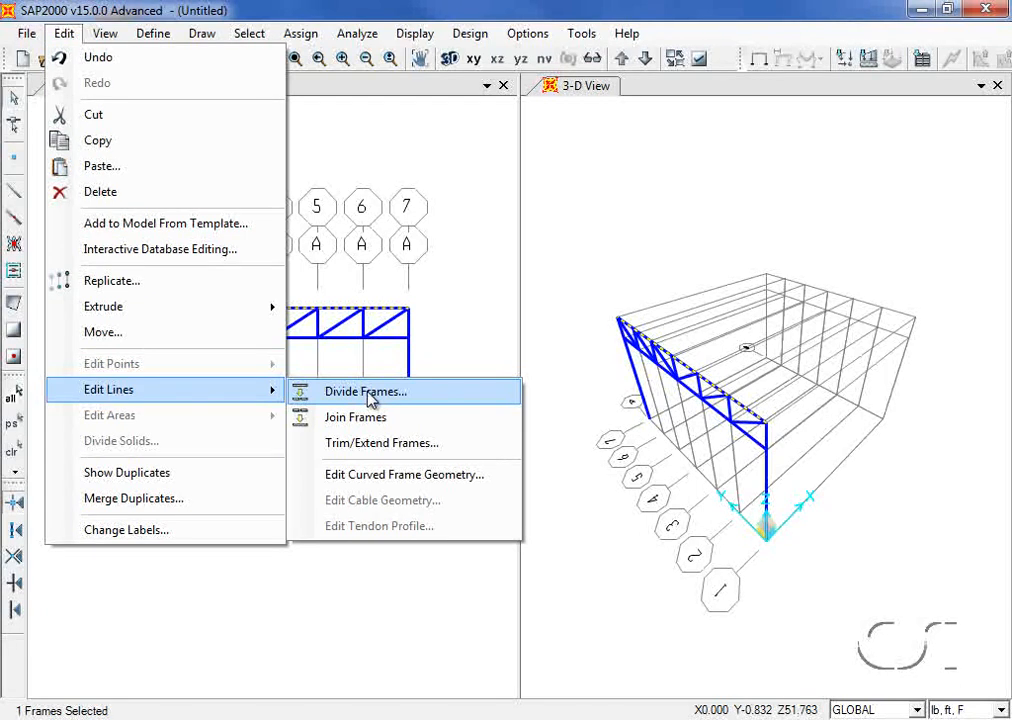
left_click(366, 392)
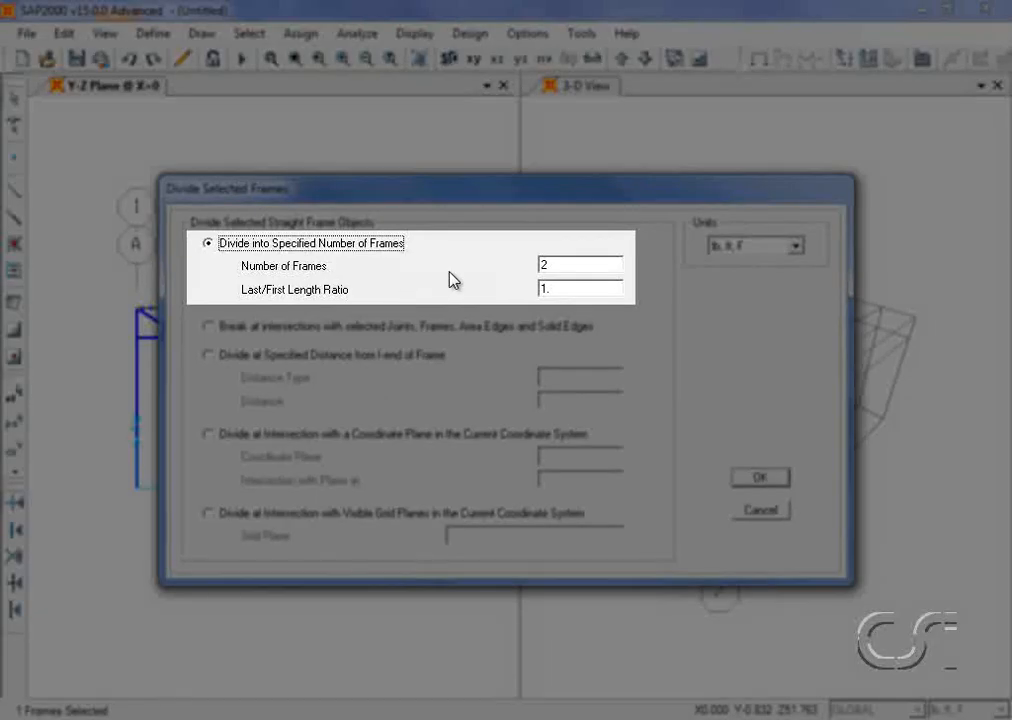
double_click(575, 265)
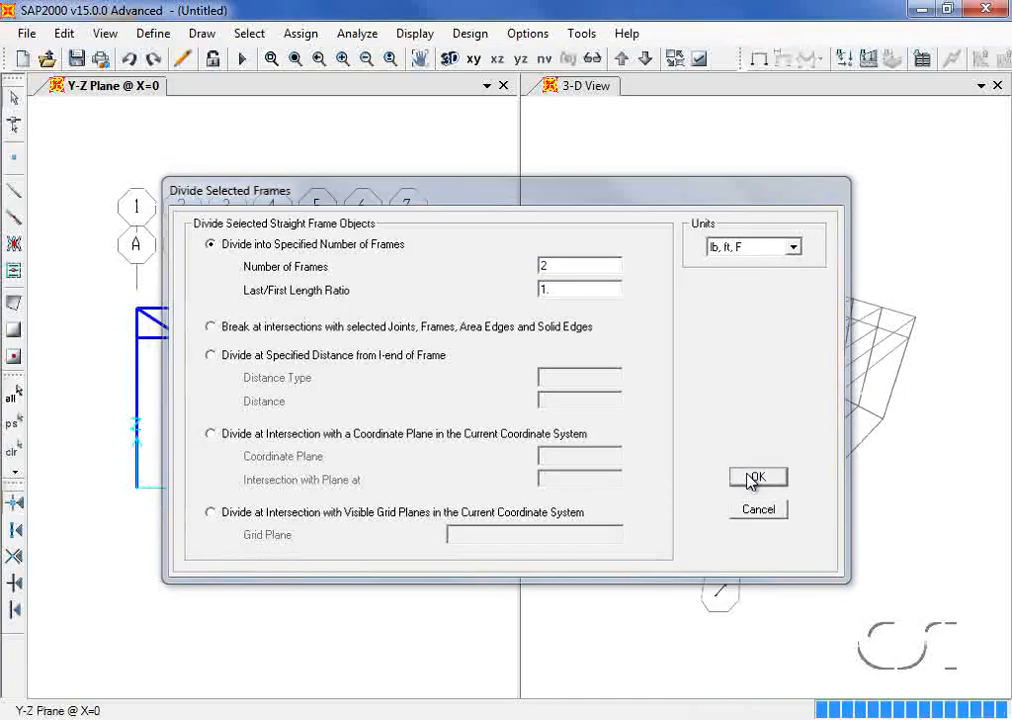
left_click(757, 480)
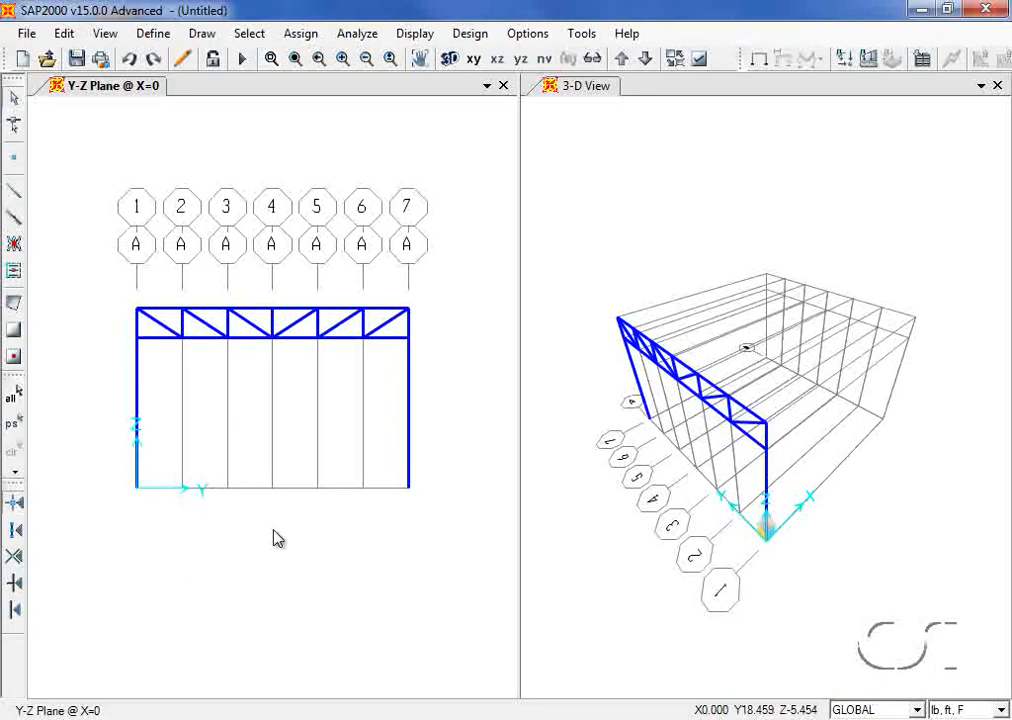
Step: Assign pinned restraints to both column base joints on lines 1 and 7
left_click(136, 489)
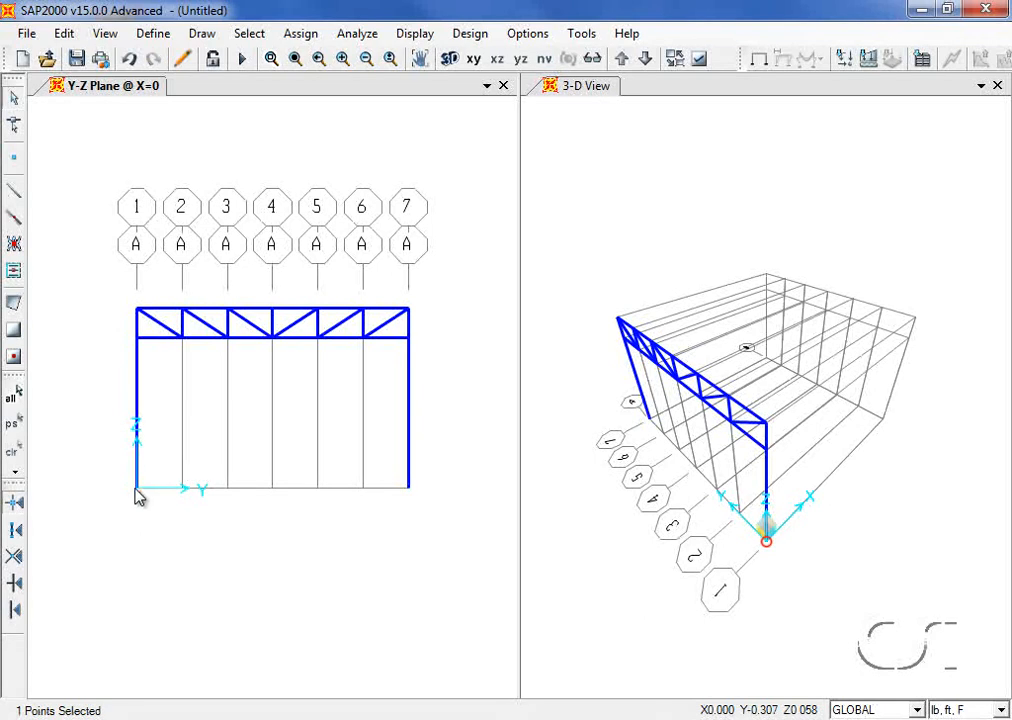
left_click(408, 489)
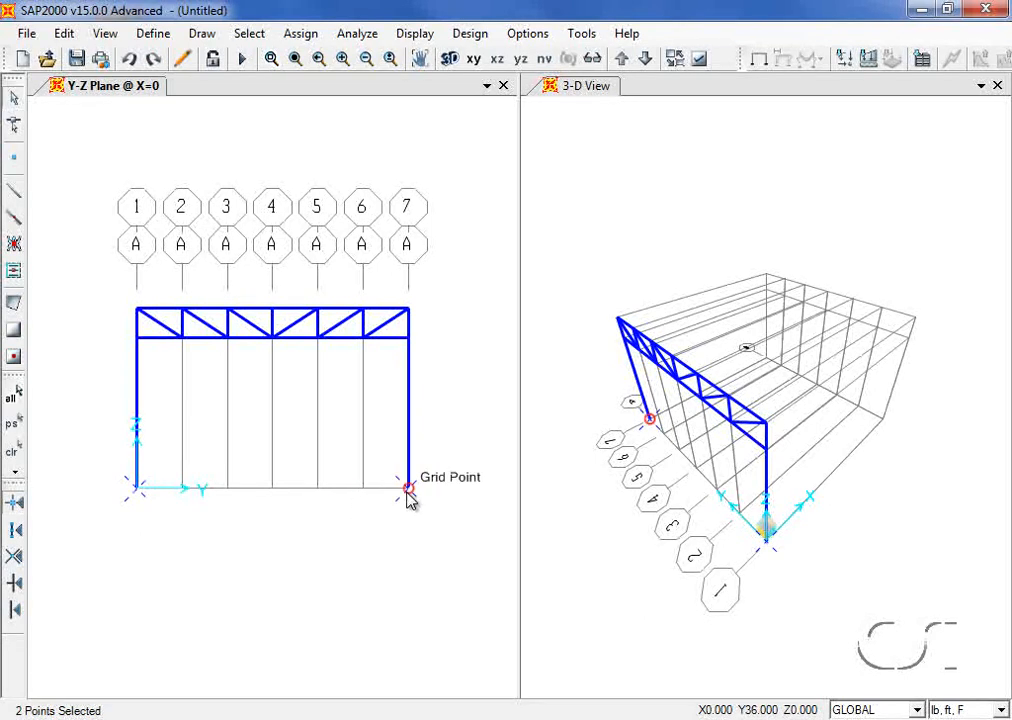
left_click(300, 38)
mouse_move(481, 64)
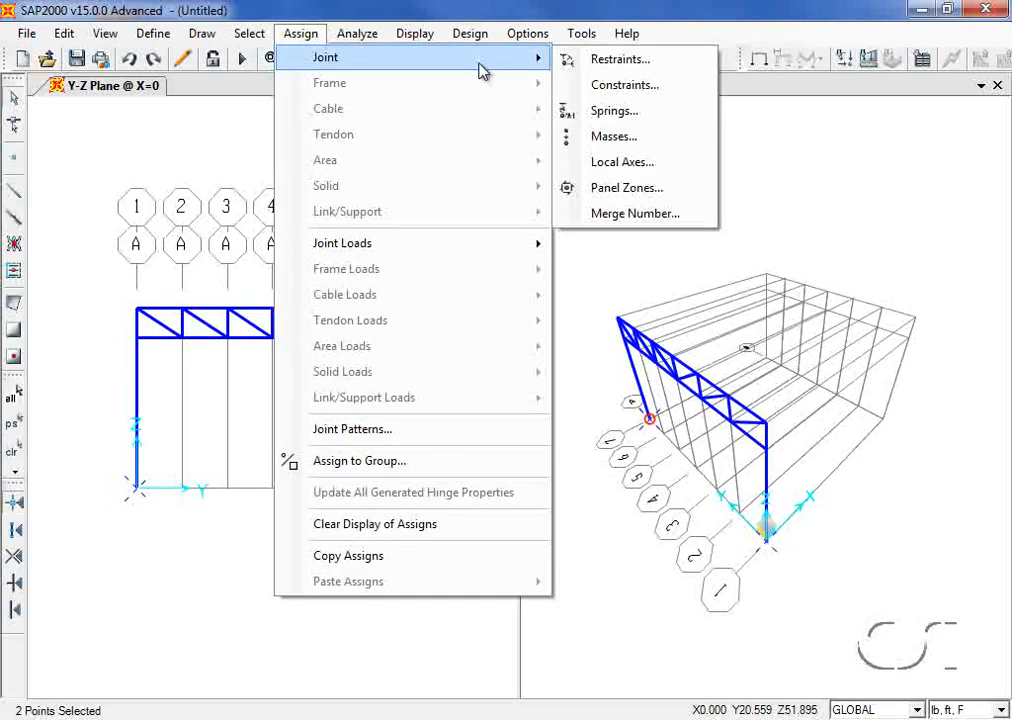
left_click(606, 62)
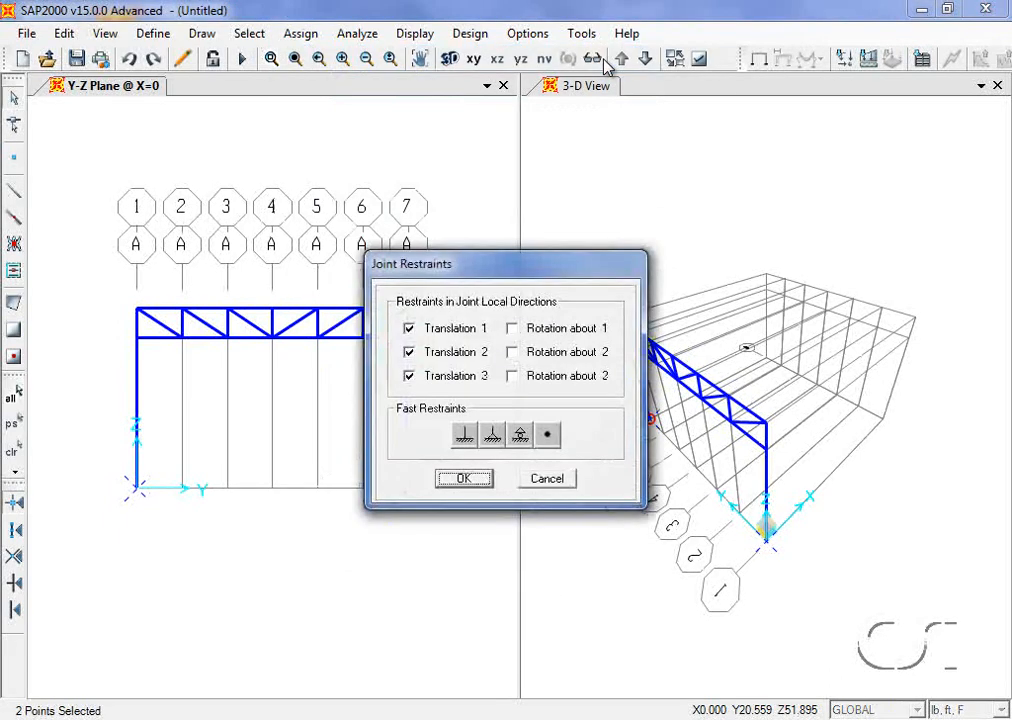
left_click(493, 436)
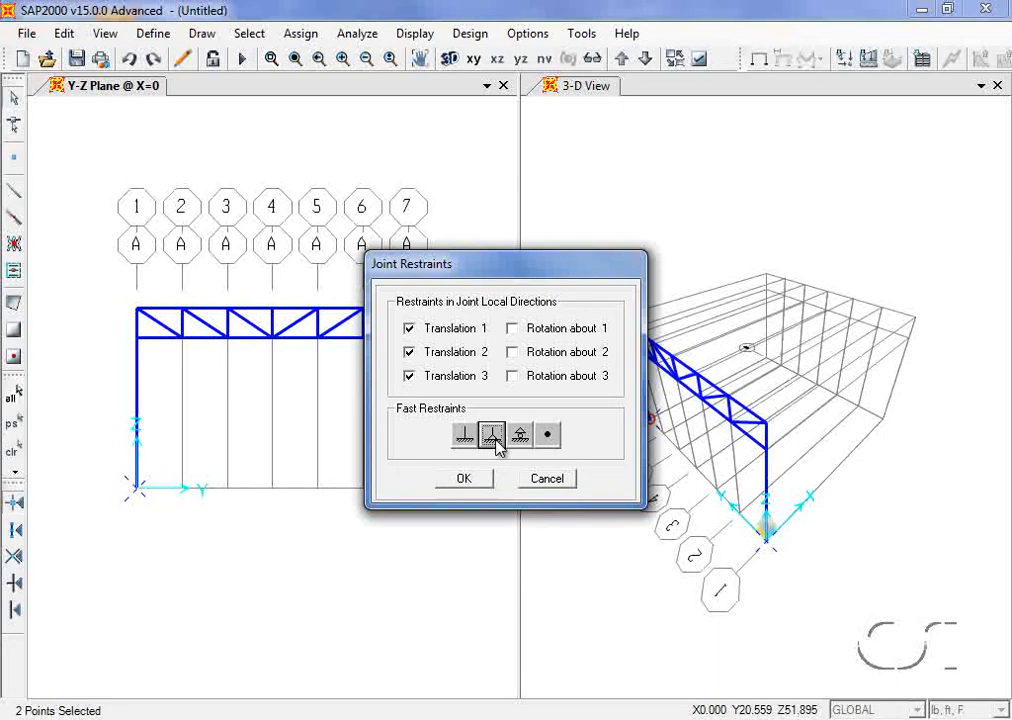
left_click(464, 479)
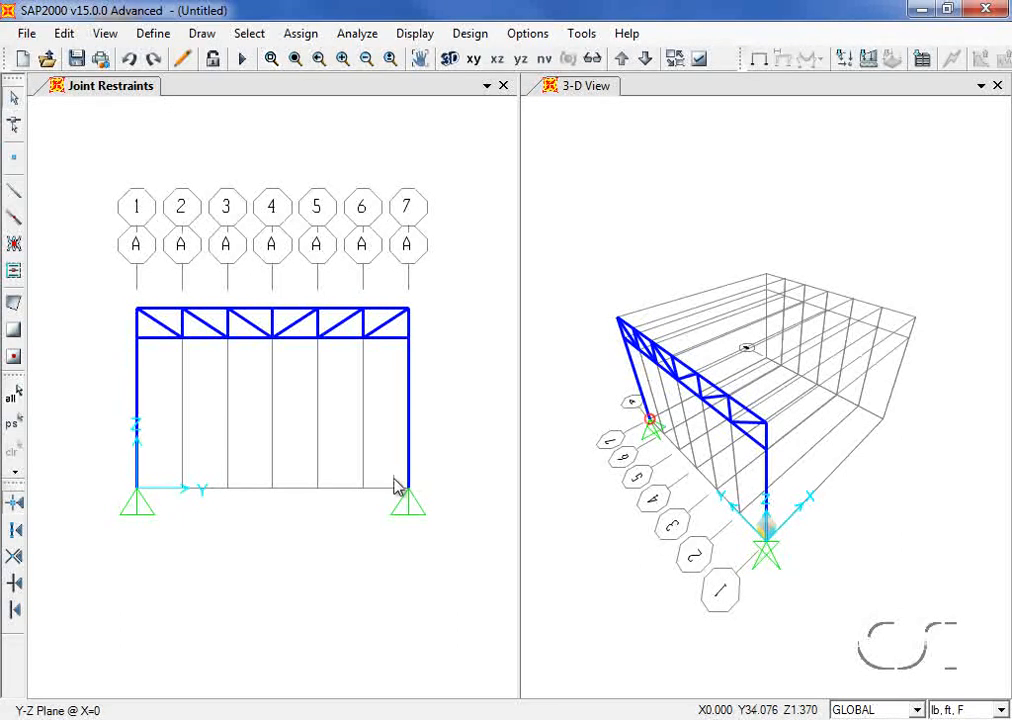
Step: Select everything and replicate it linearly with dx = 12 and 3 copies
left_click(14, 398)
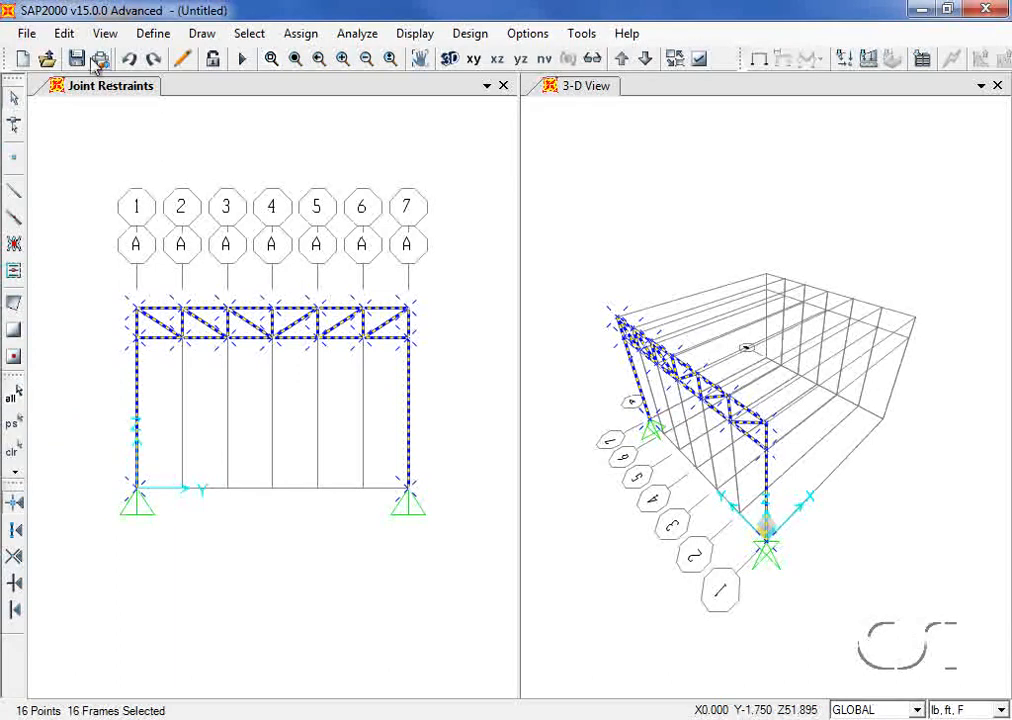
left_click(66, 34)
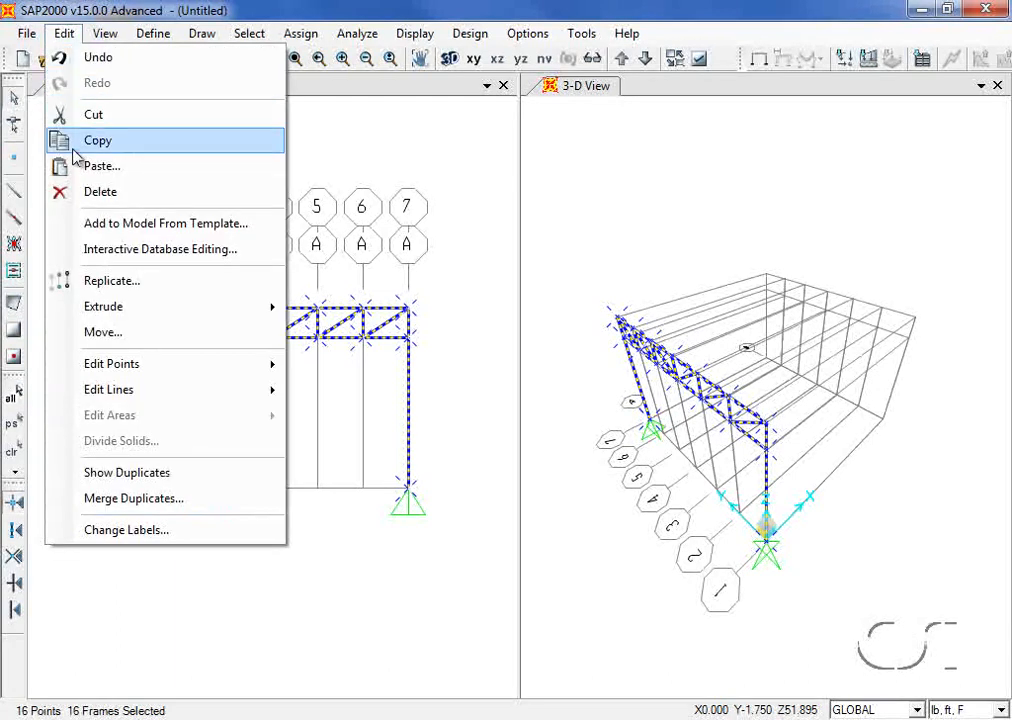
left_click(146, 283)
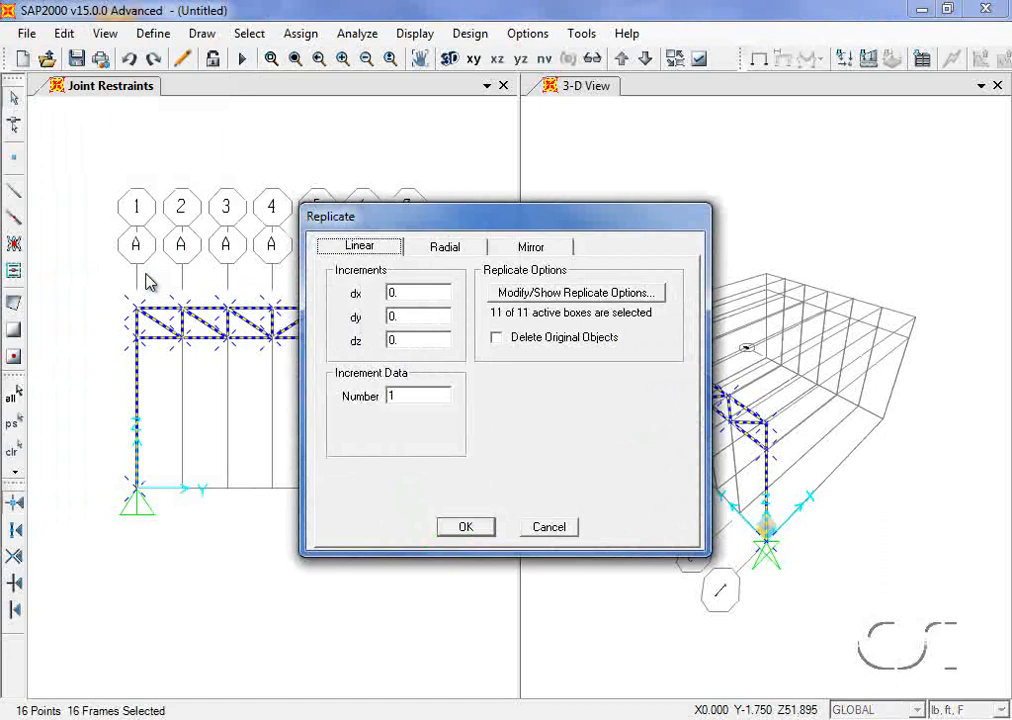
double_click(396, 293)
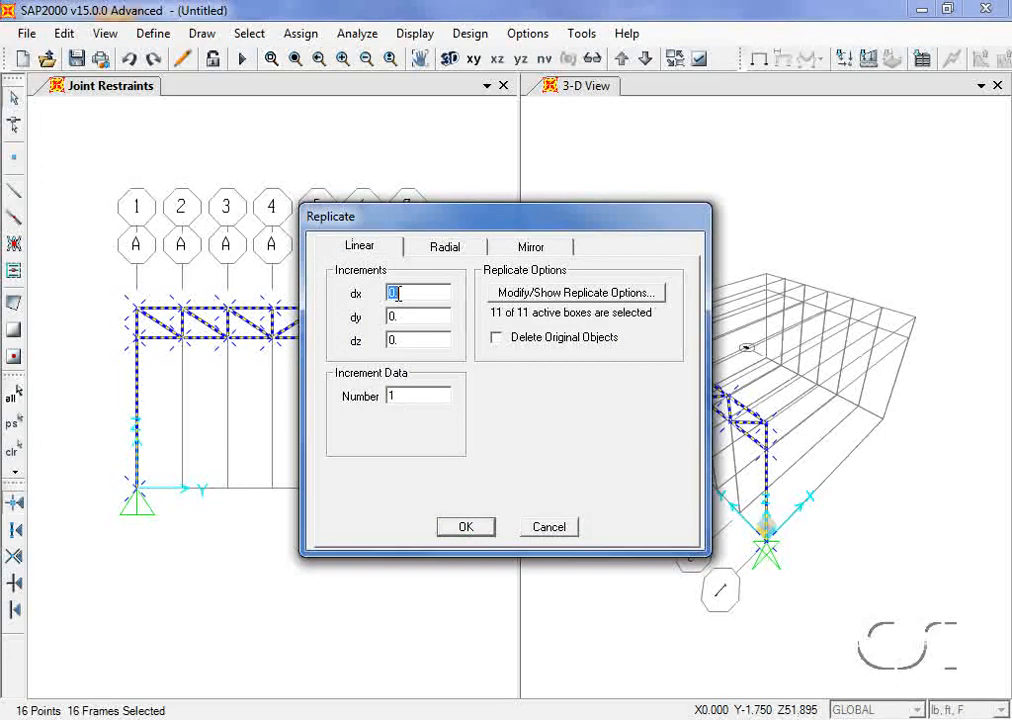
type("12")
double_click(395, 395)
type("3")
left_click(477, 528)
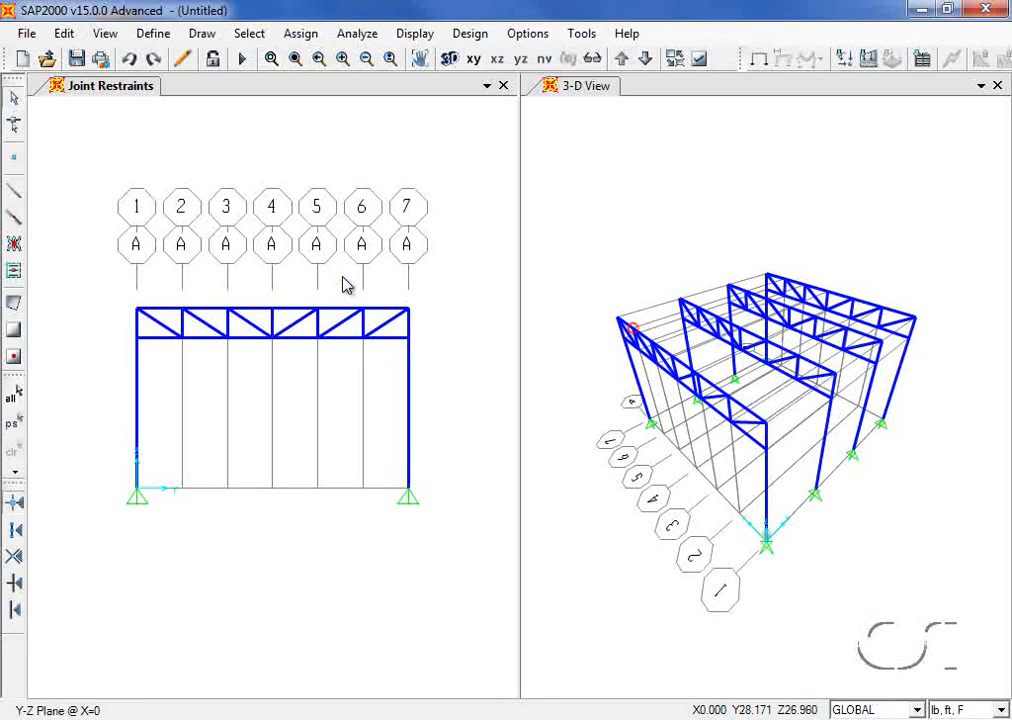
Step: Switch the view to the X-Z plane at Y=0
left_click(105, 33)
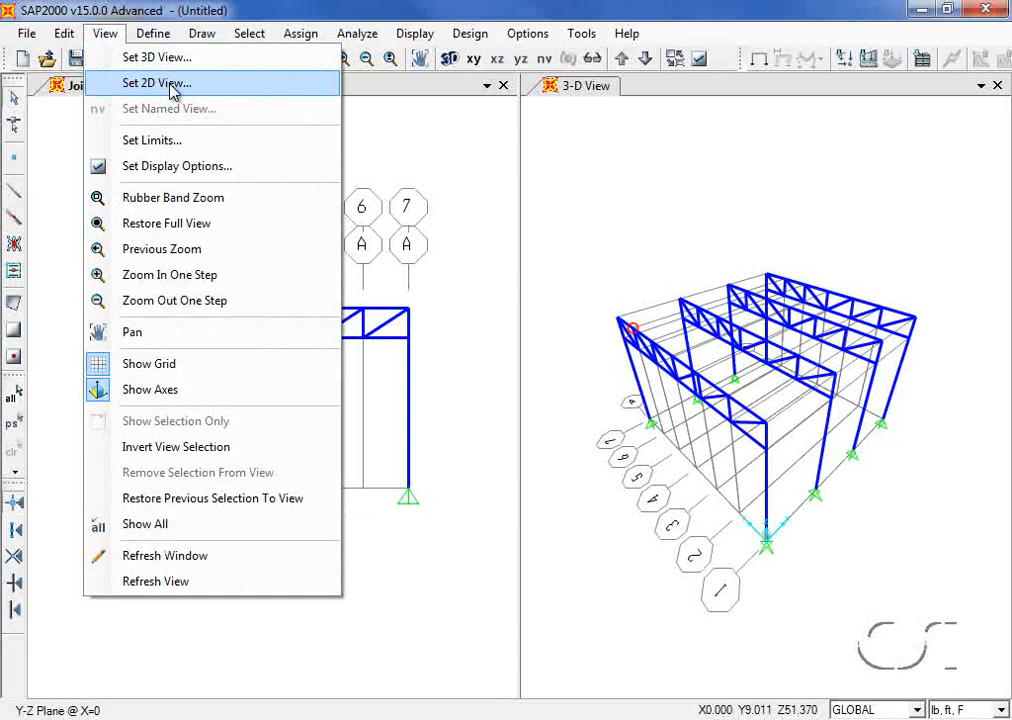
left_click(132, 86)
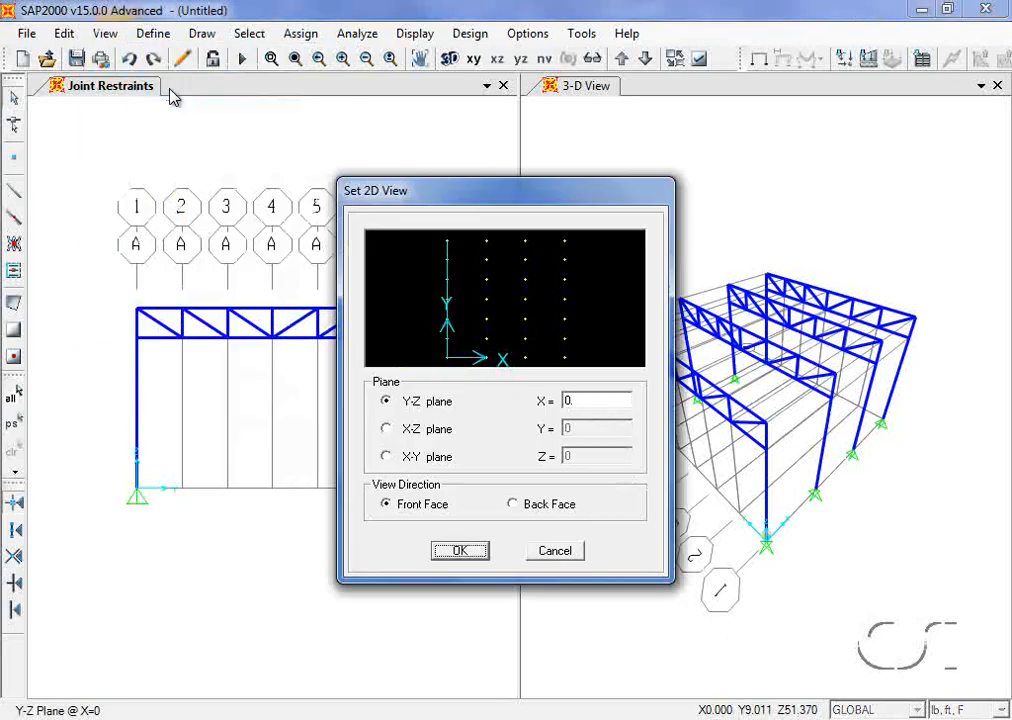
left_click(387, 429)
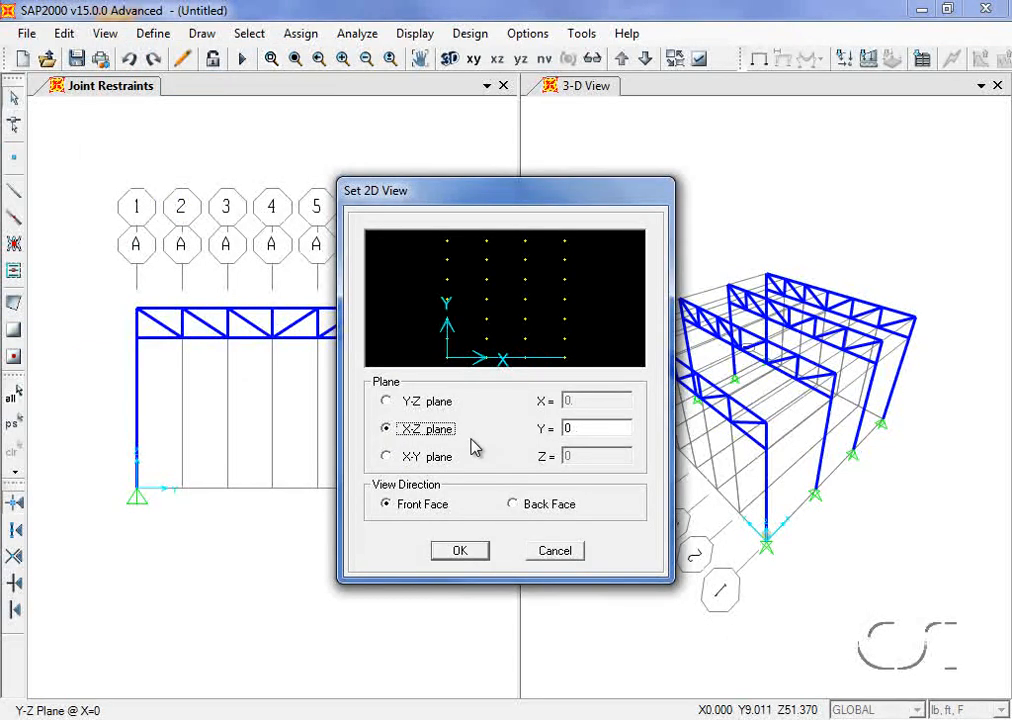
left_click(471, 551)
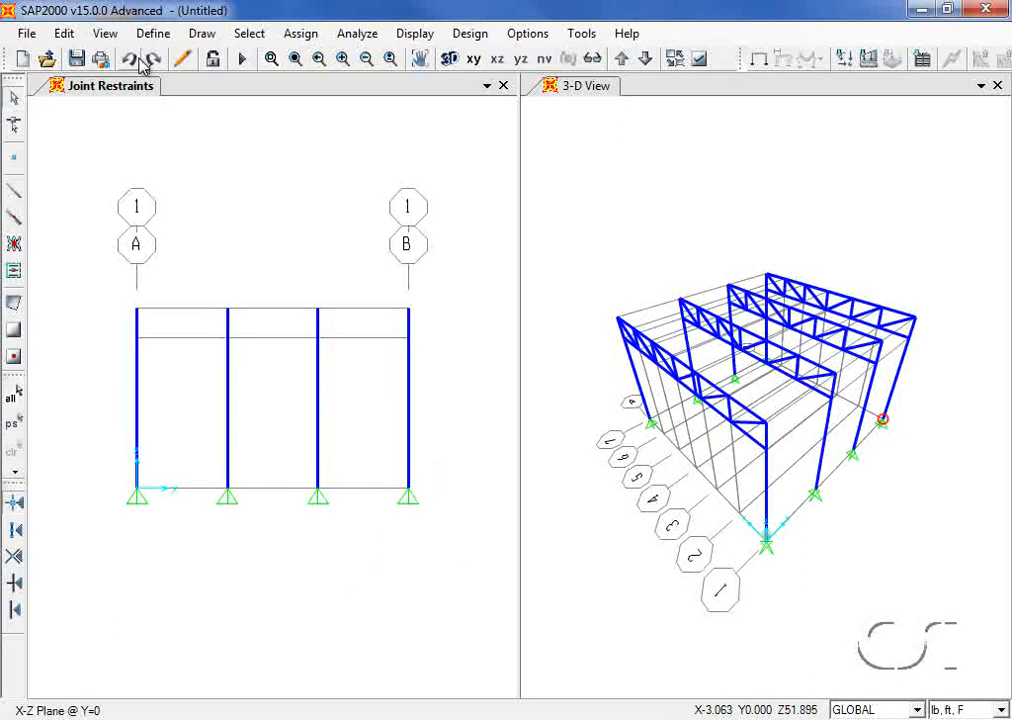
Step: Start drawing frame members with the W8X31 section
left_click(202, 34)
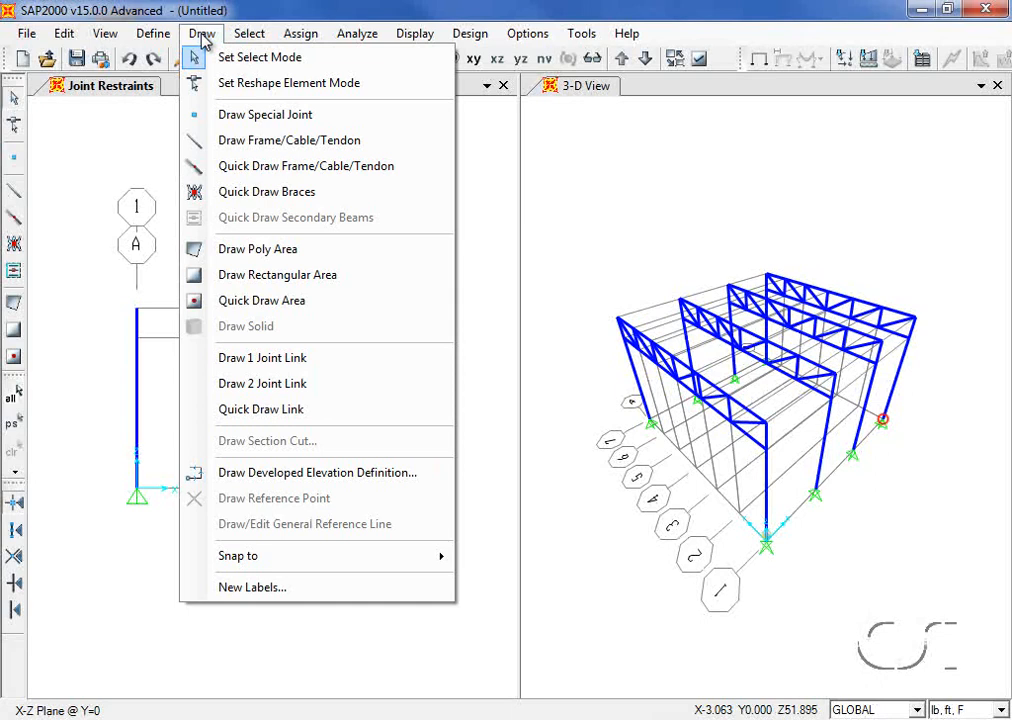
left_click(220, 139)
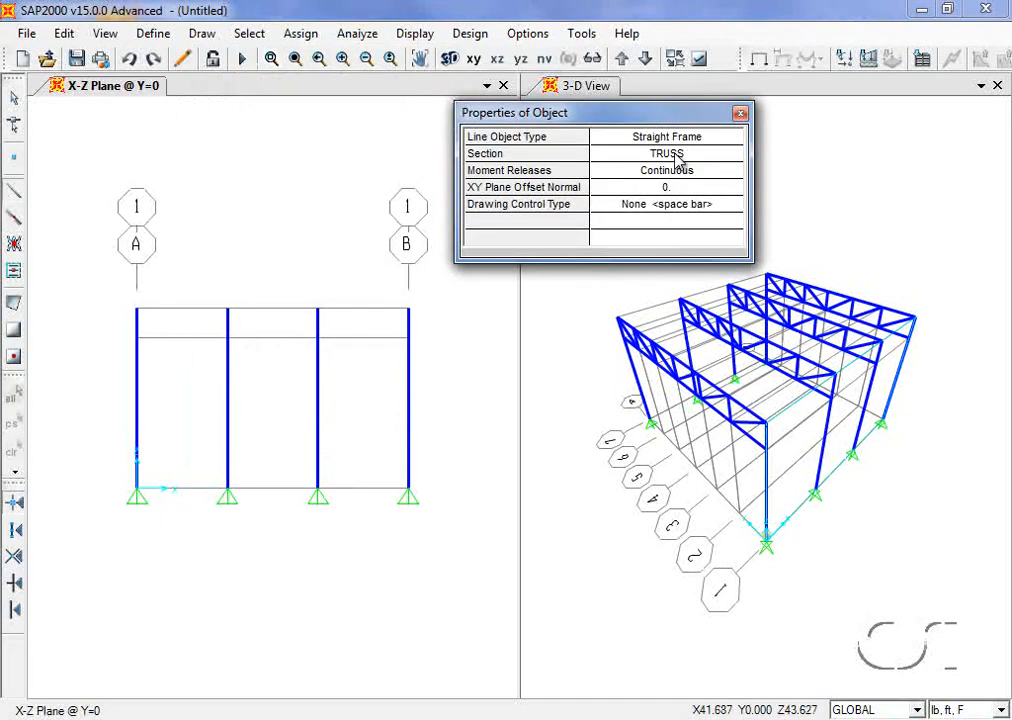
left_click(677, 155)
left_click(679, 157)
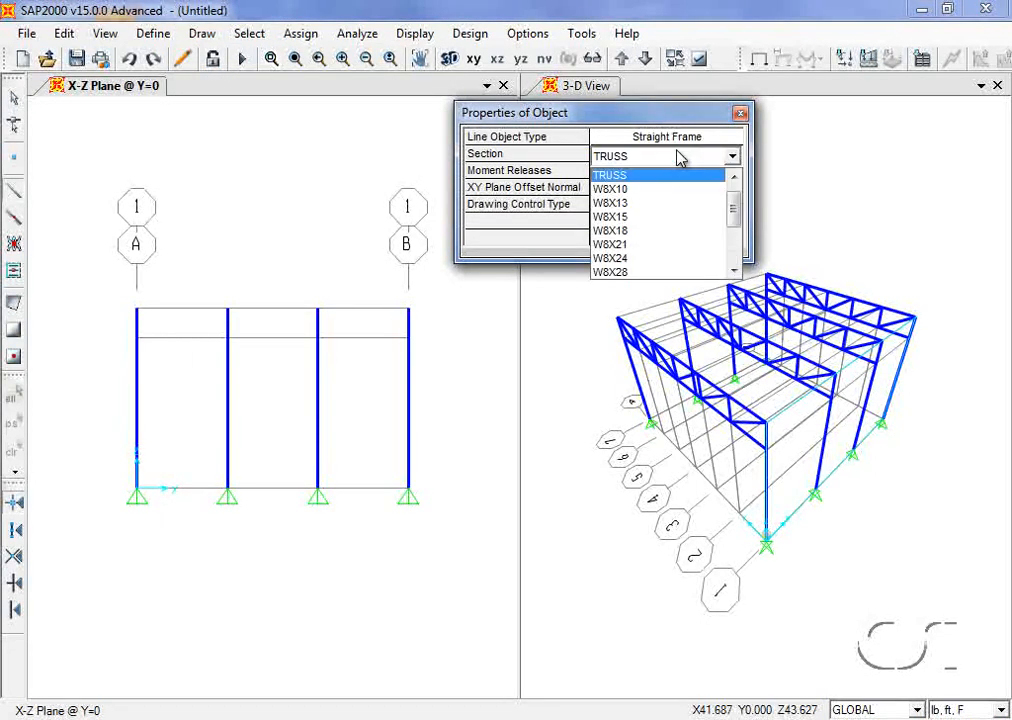
left_click(735, 271)
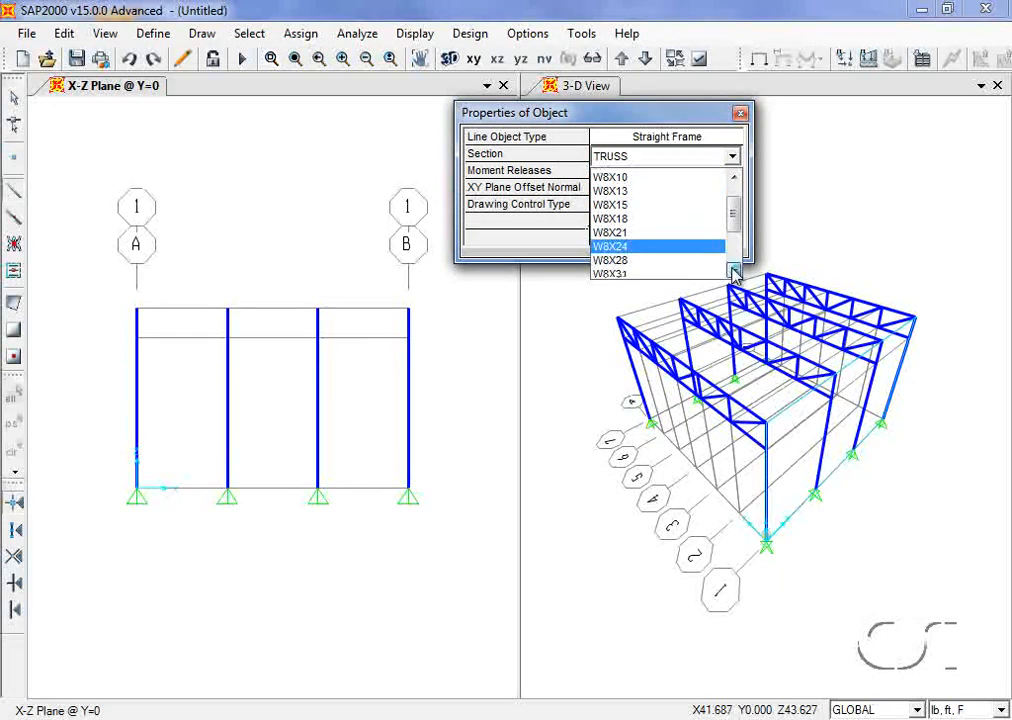
left_click(632, 272)
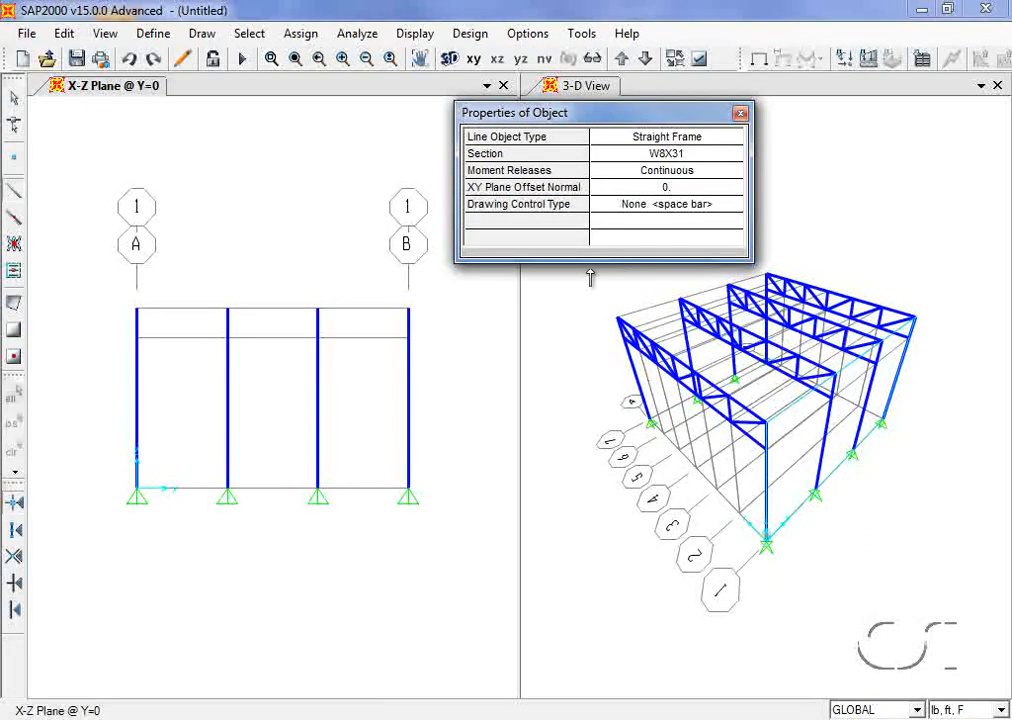
Step: Draw beams from grid A to grid B at Z=24 and Z=20
left_click(137, 310)
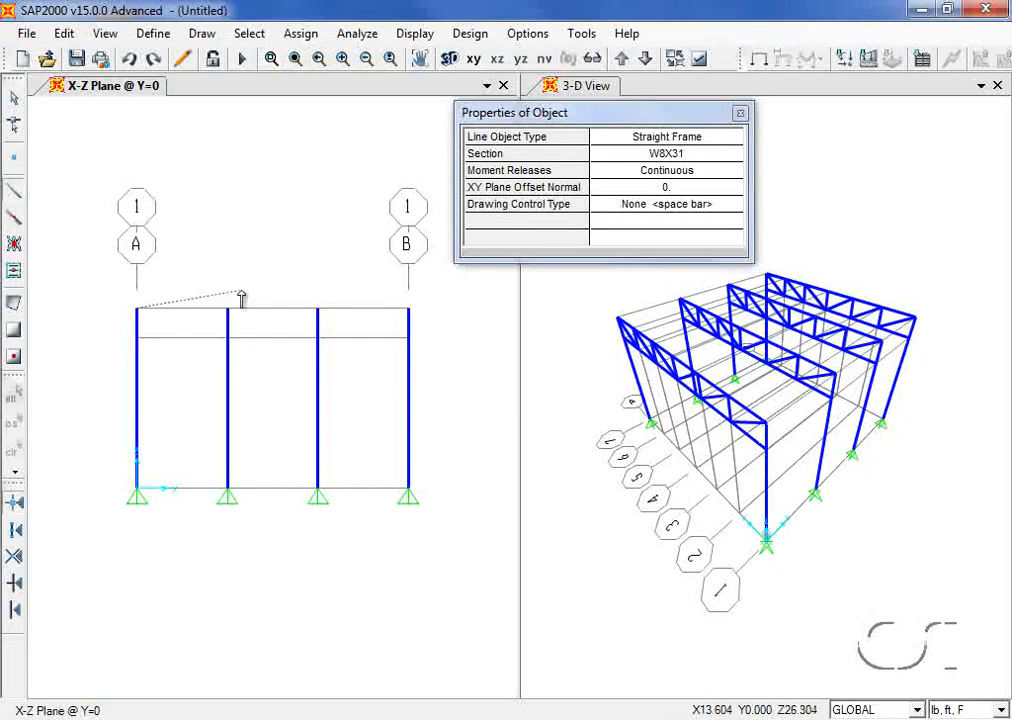
left_click(409, 310)
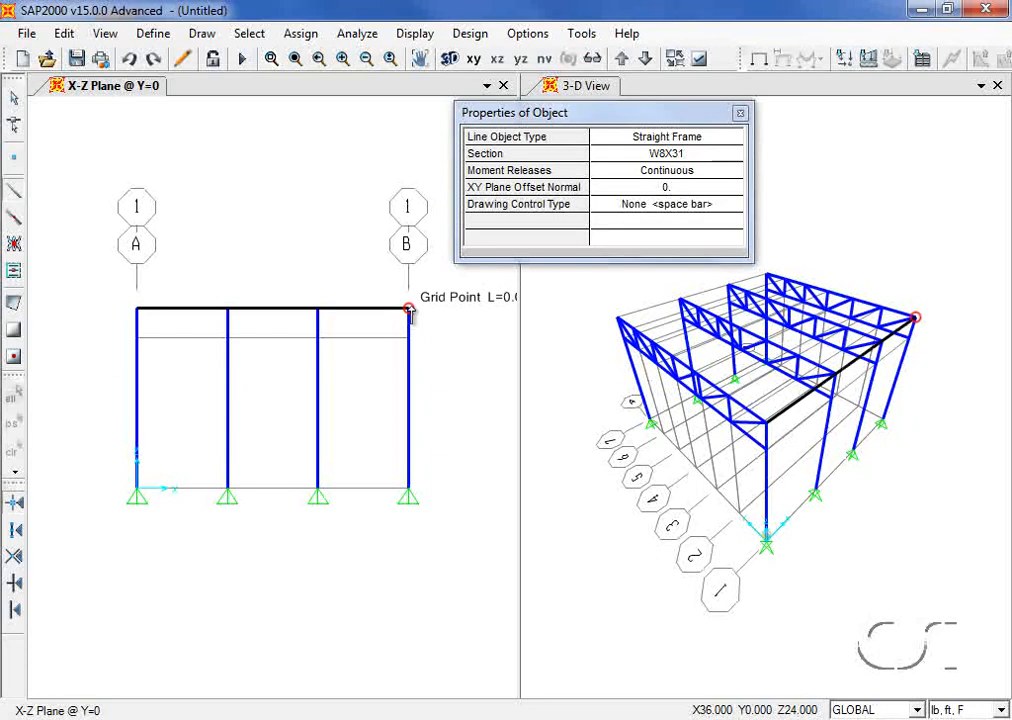
key("Escape")
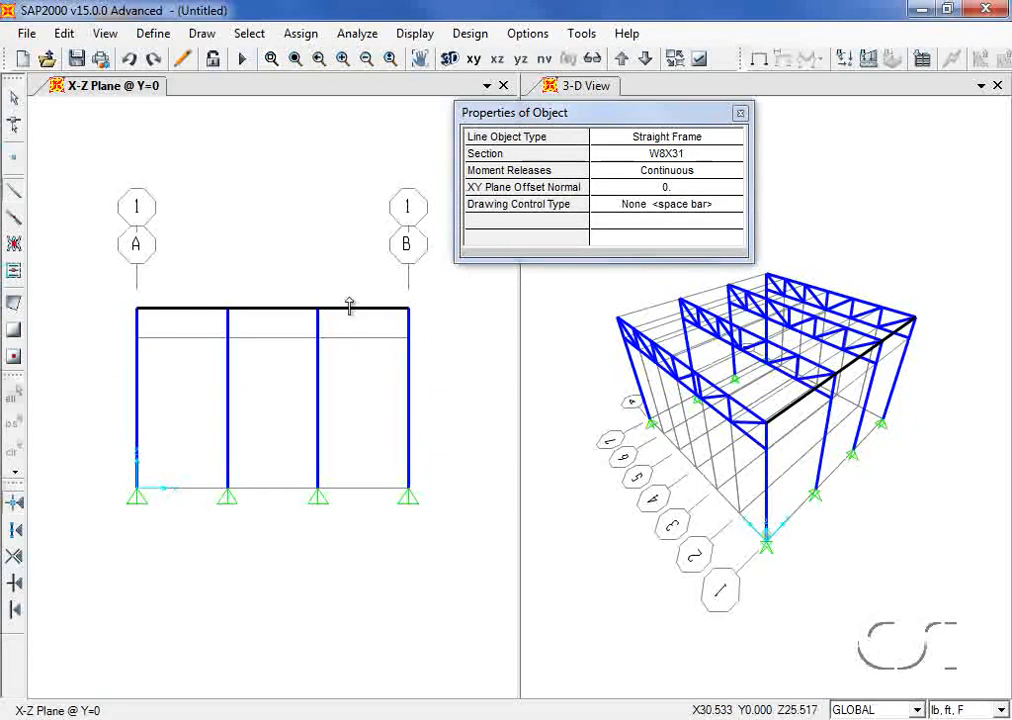
left_click(136, 338)
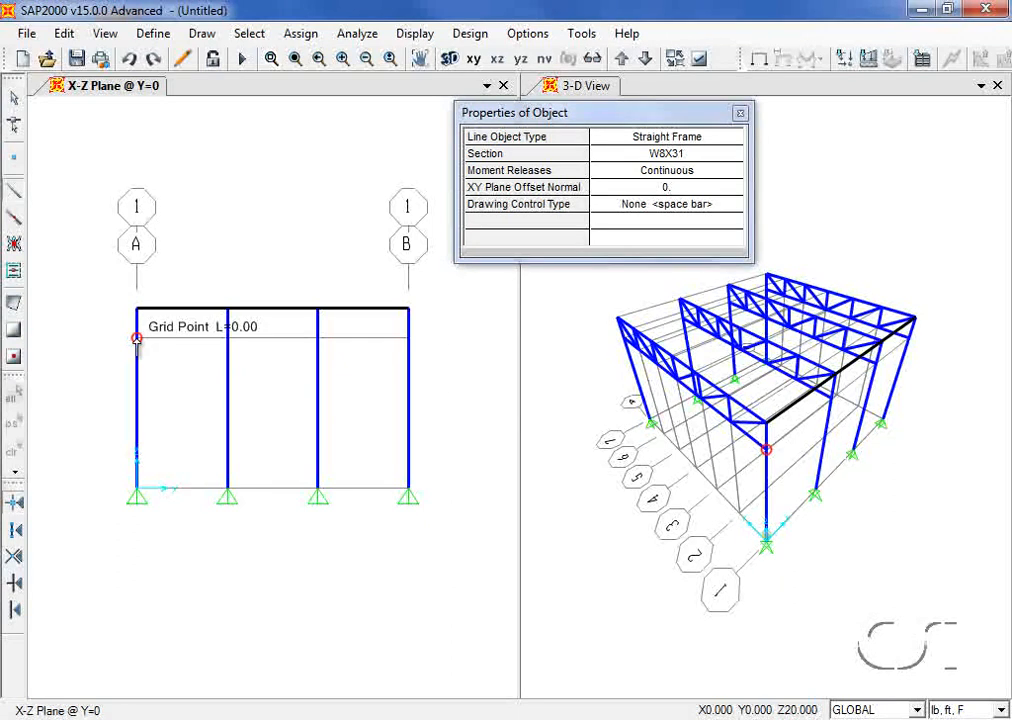
left_click(408, 338)
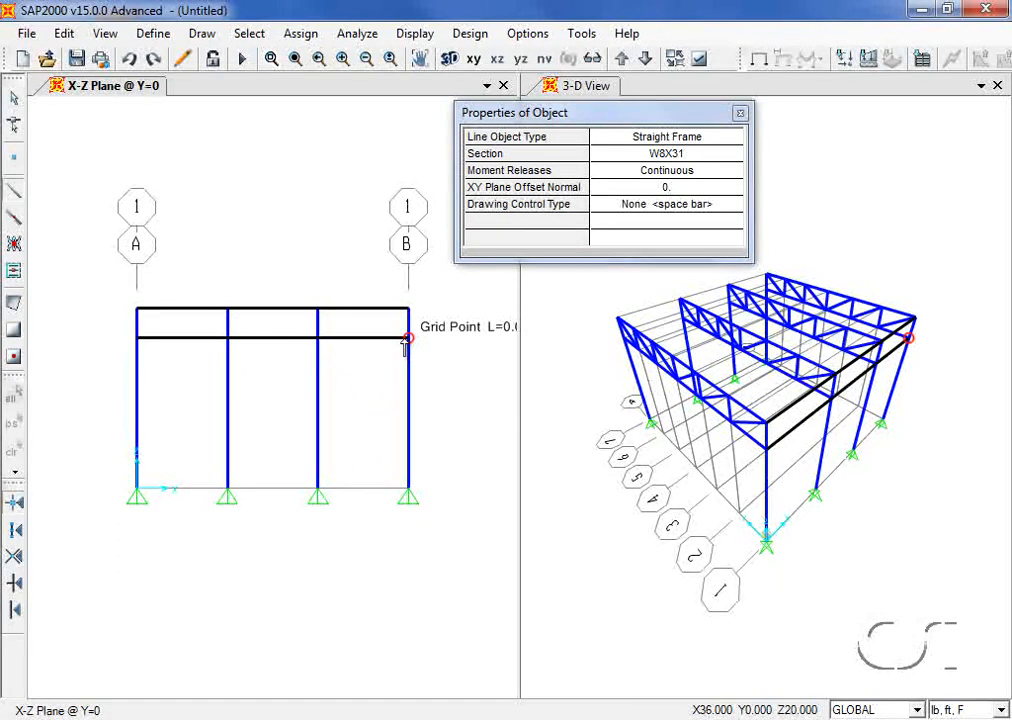
left_click(15, 103)
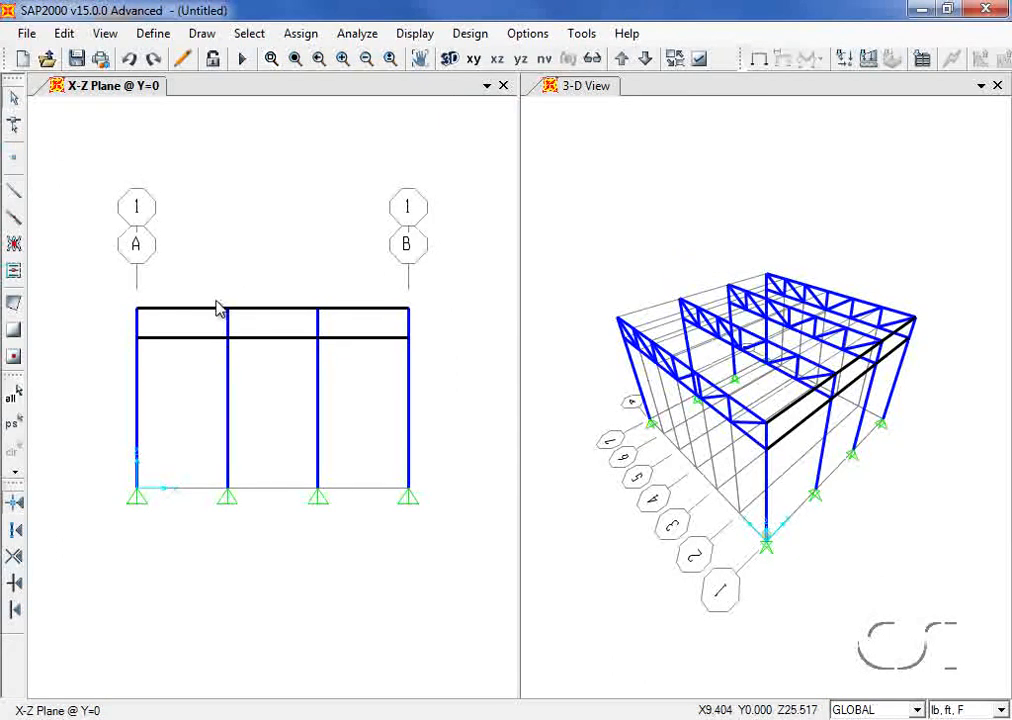
Step: Assign automatic frame meshing at intersections with frames and area edges to both W8X31 beams
left_click(252, 312)
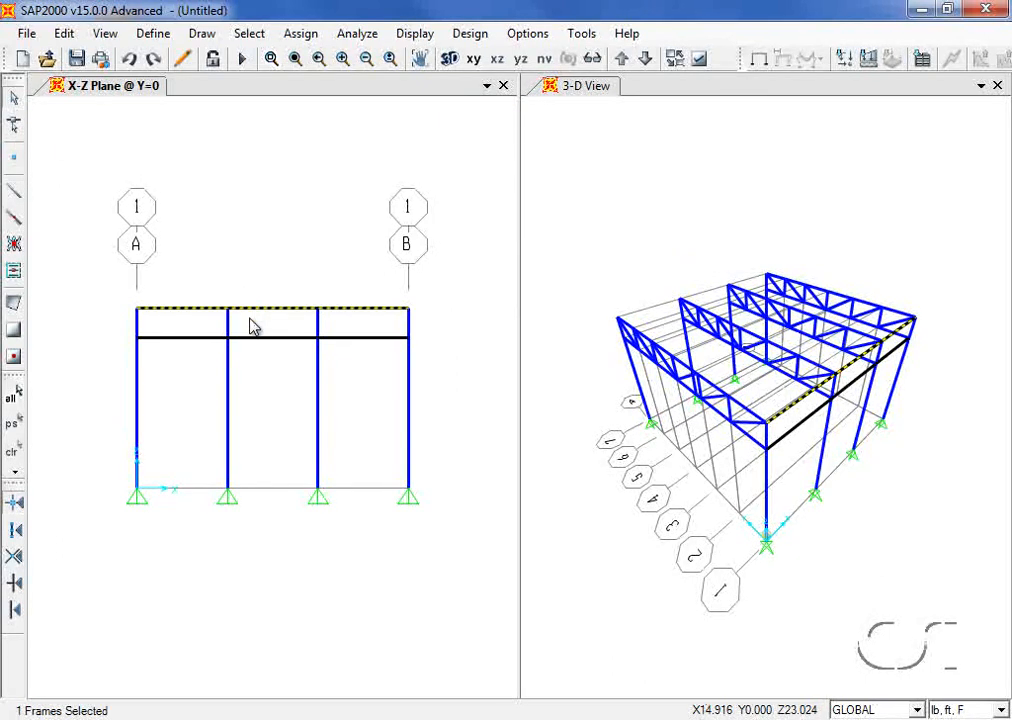
left_click(254, 339)
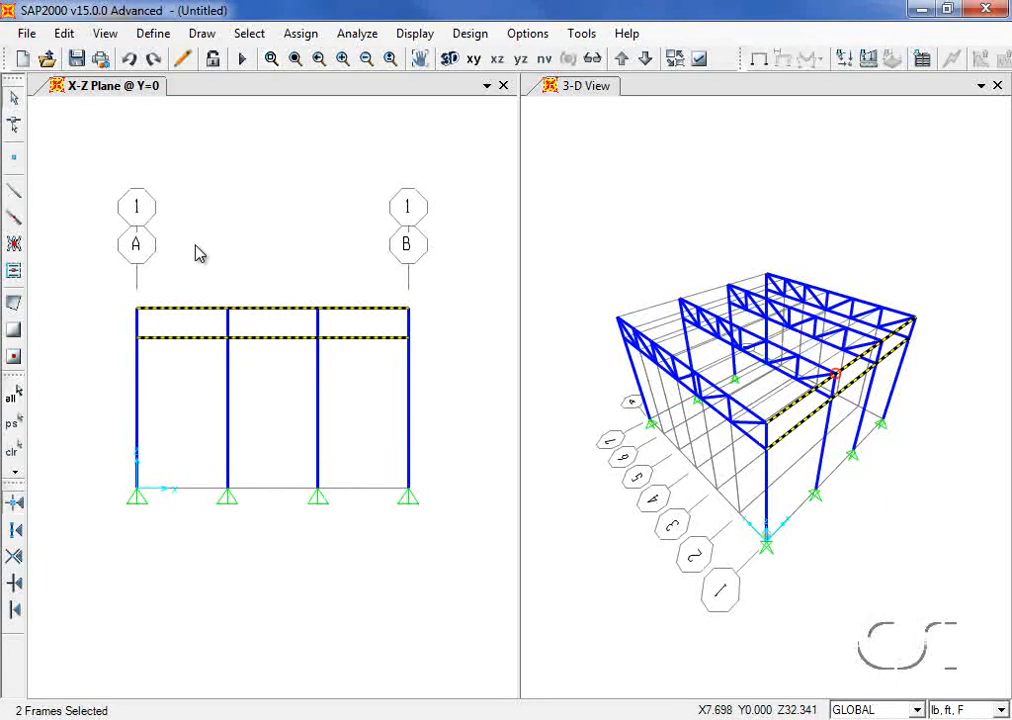
left_click(299, 35)
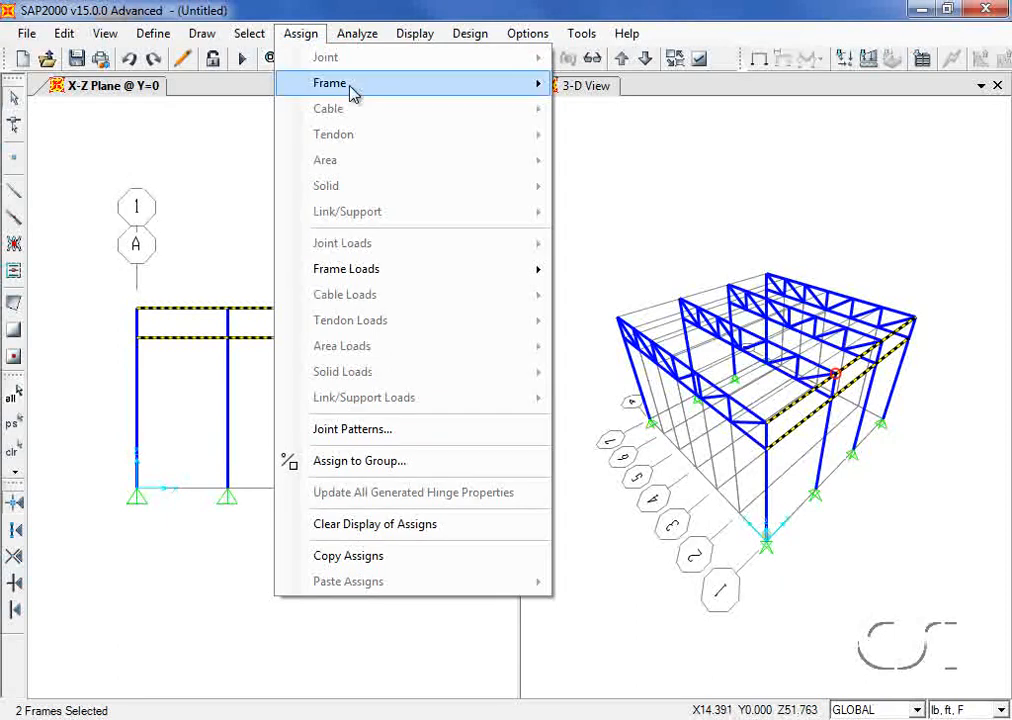
mouse_move(380, 93)
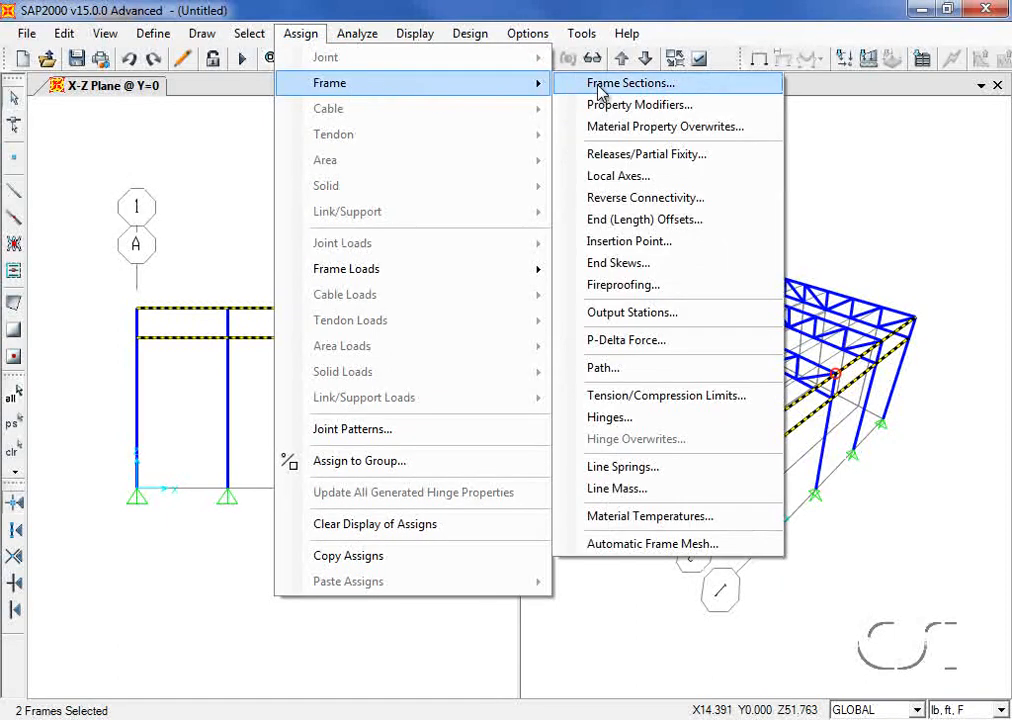
left_click(634, 547)
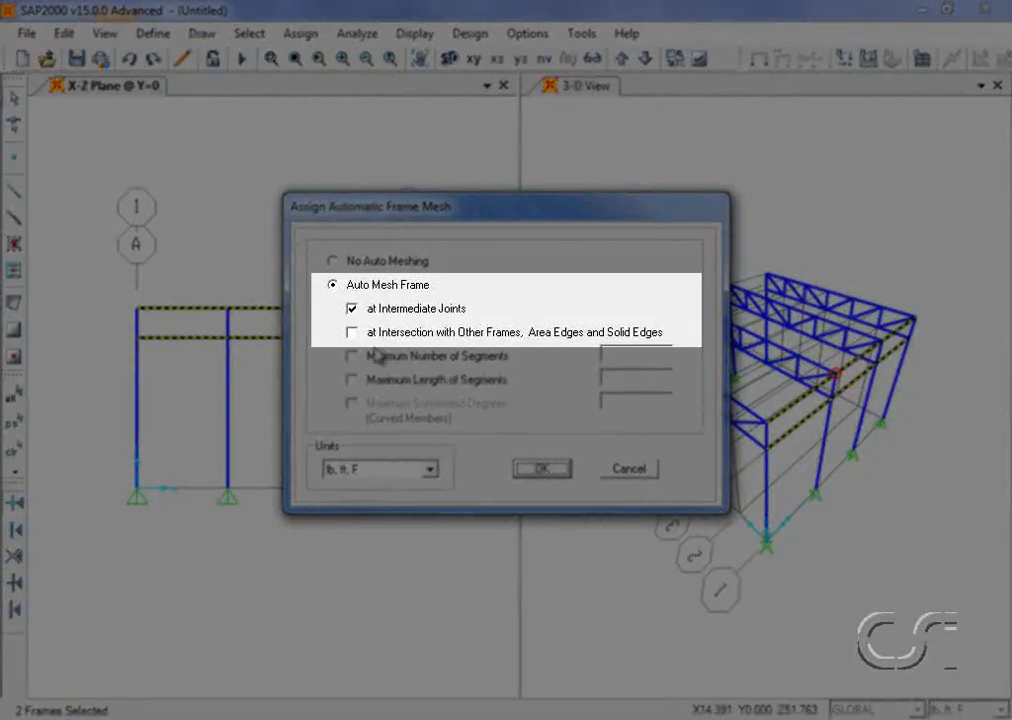
left_click(352, 333)
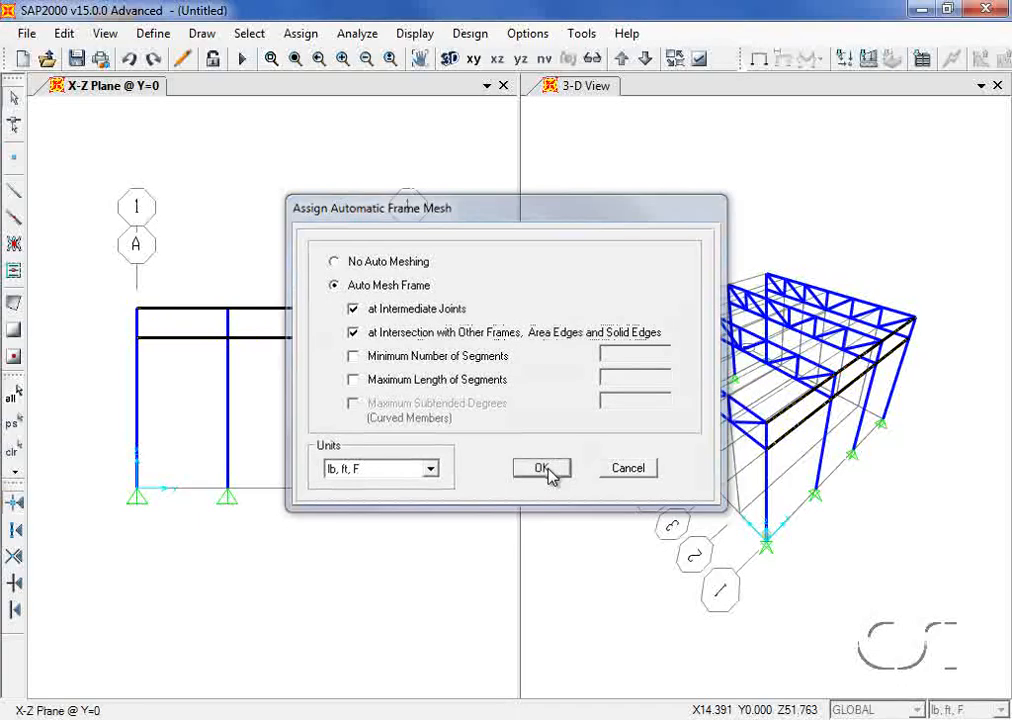
left_click(546, 471)
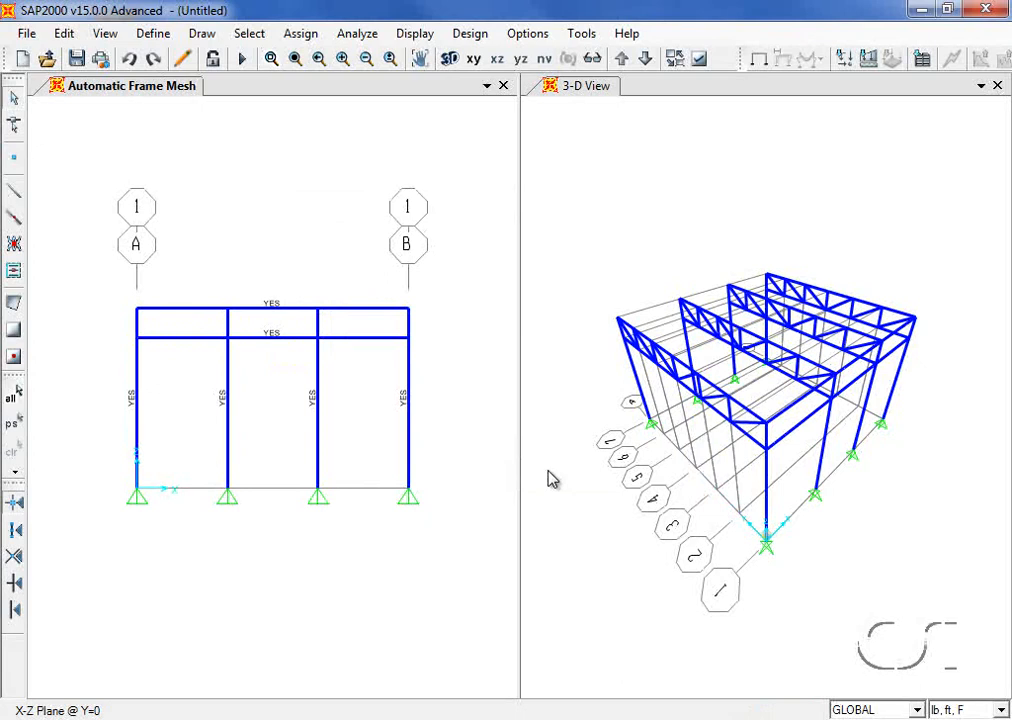
Step: Reselect the two W8X31 beams at Z=24 and Z=20
left_click(253, 311)
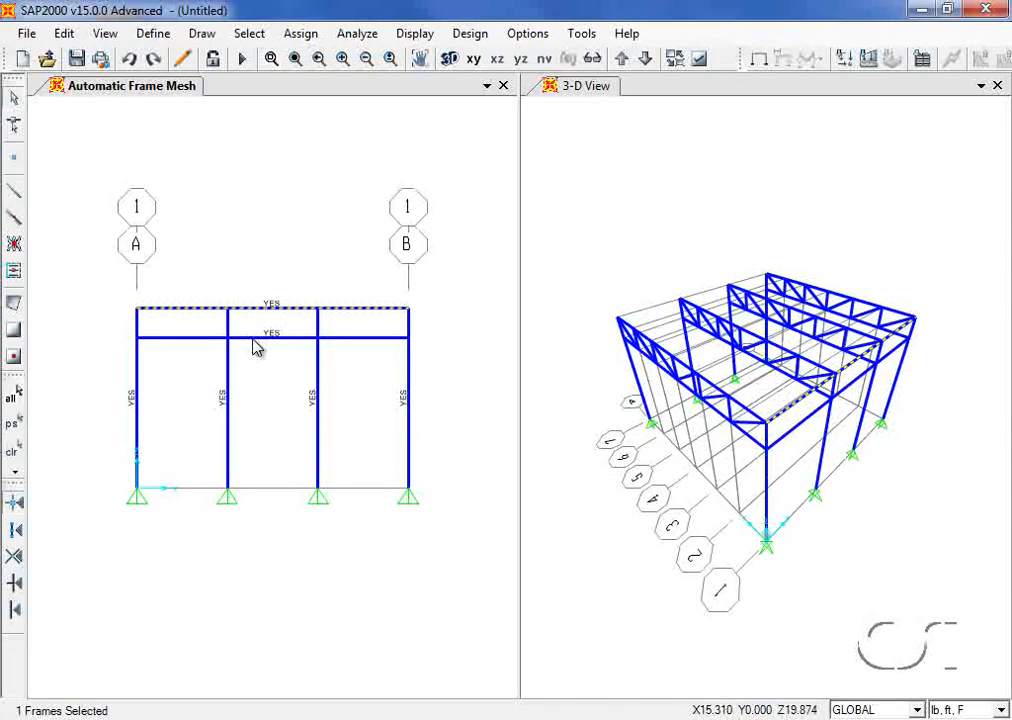
left_click(253, 339)
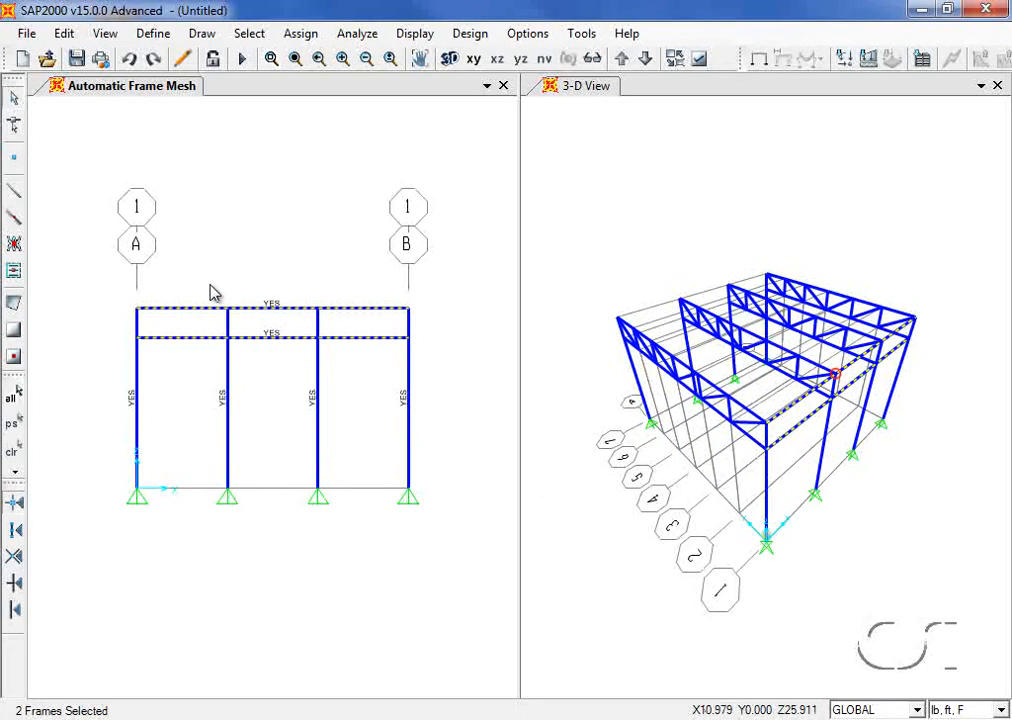
left_click(65, 34)
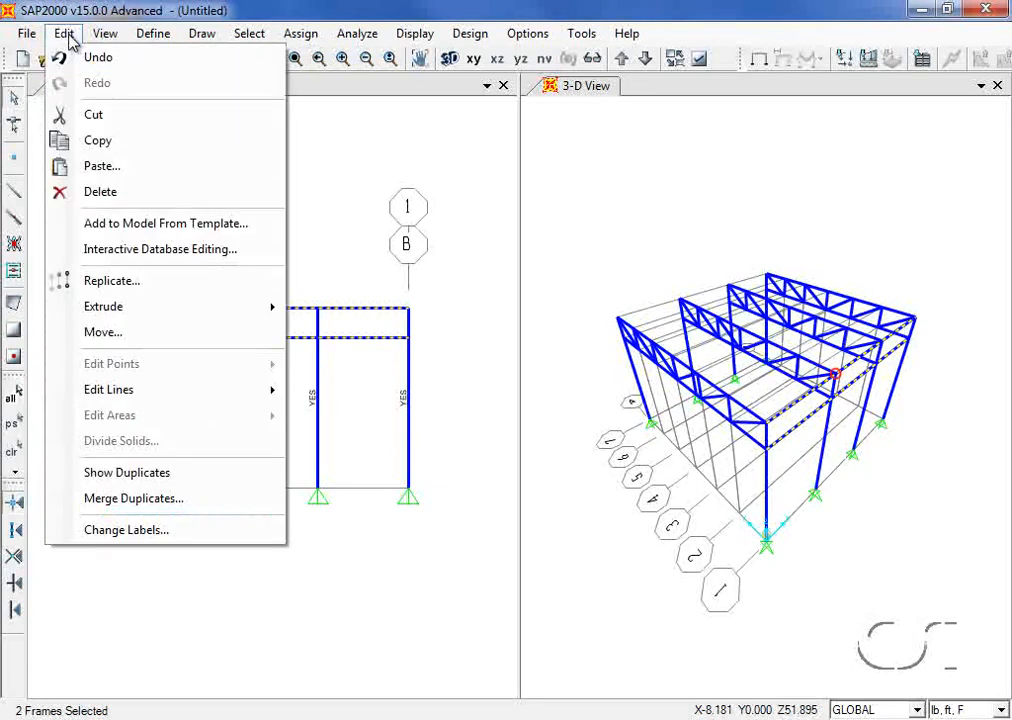
Step: Replicate the selected beams once with dx = 0 and dy = 36
left_click(137, 283)
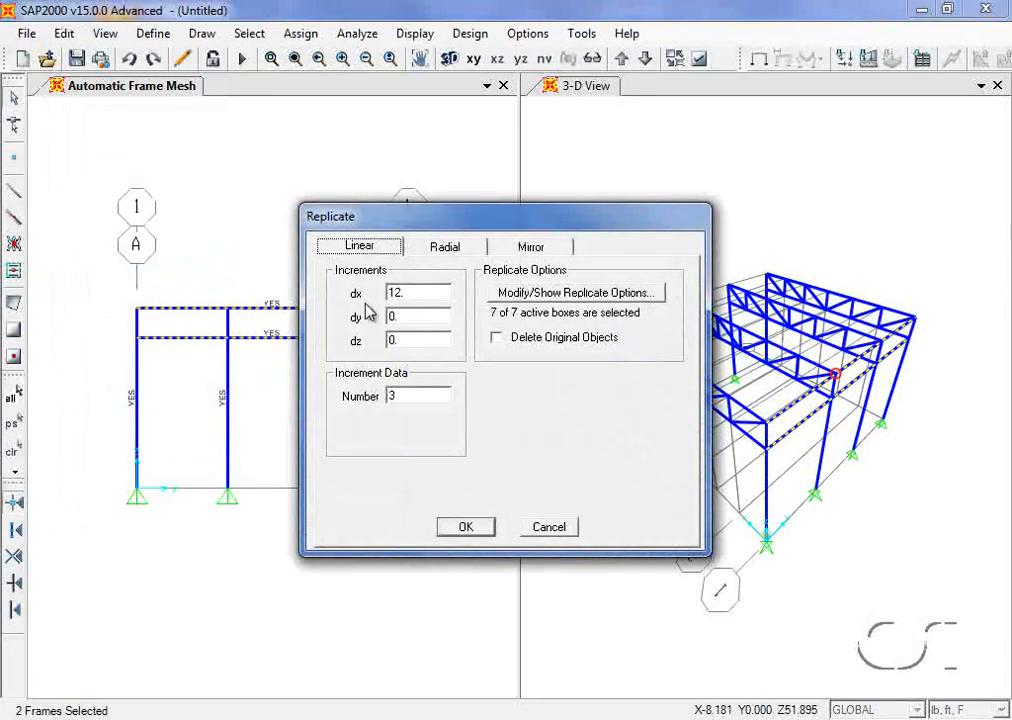
double_click(399, 292)
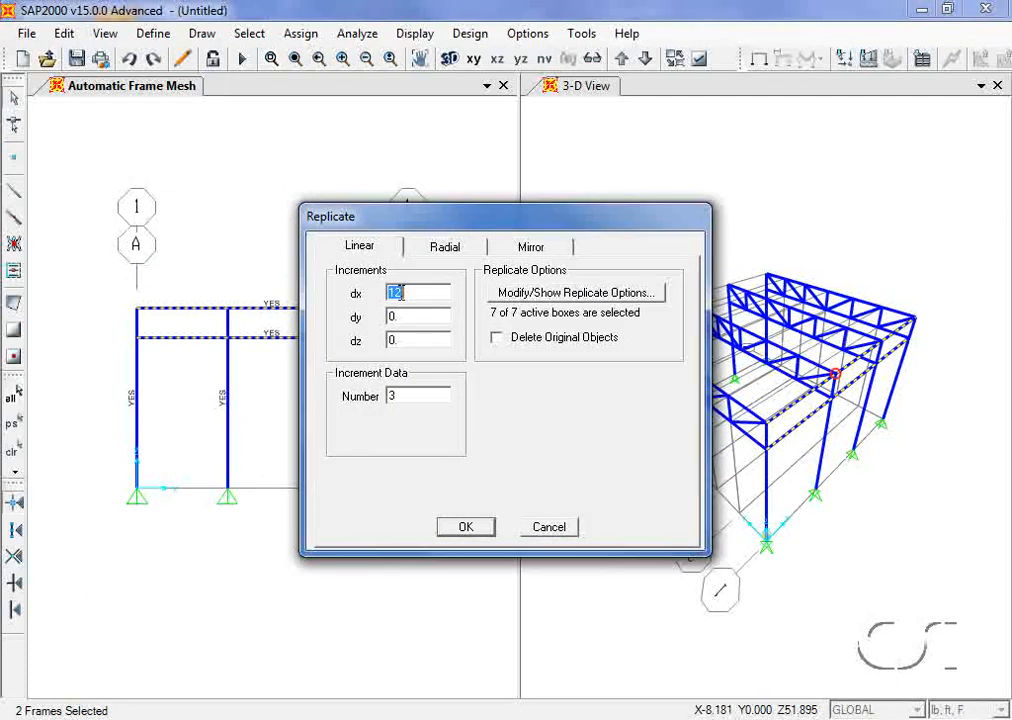
type("0")
double_click(401, 314)
type("36")
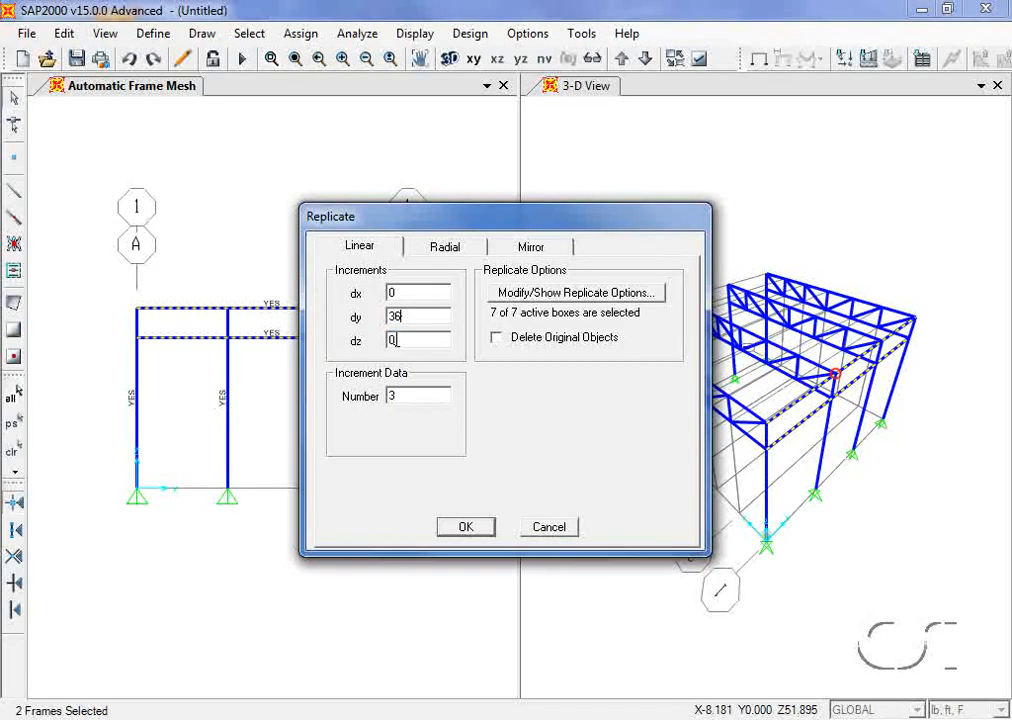
double_click(401, 393)
type("1")
left_click(466, 527)
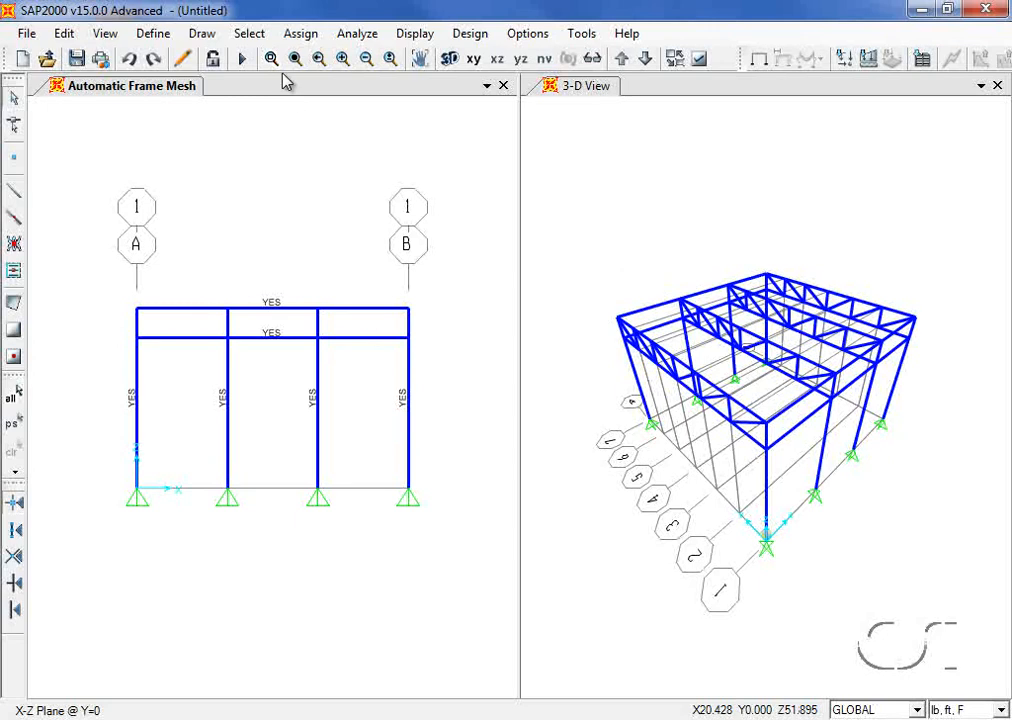
Step: Clear the display of assigns to hide the YES auto-mesh labels
left_click(300, 33)
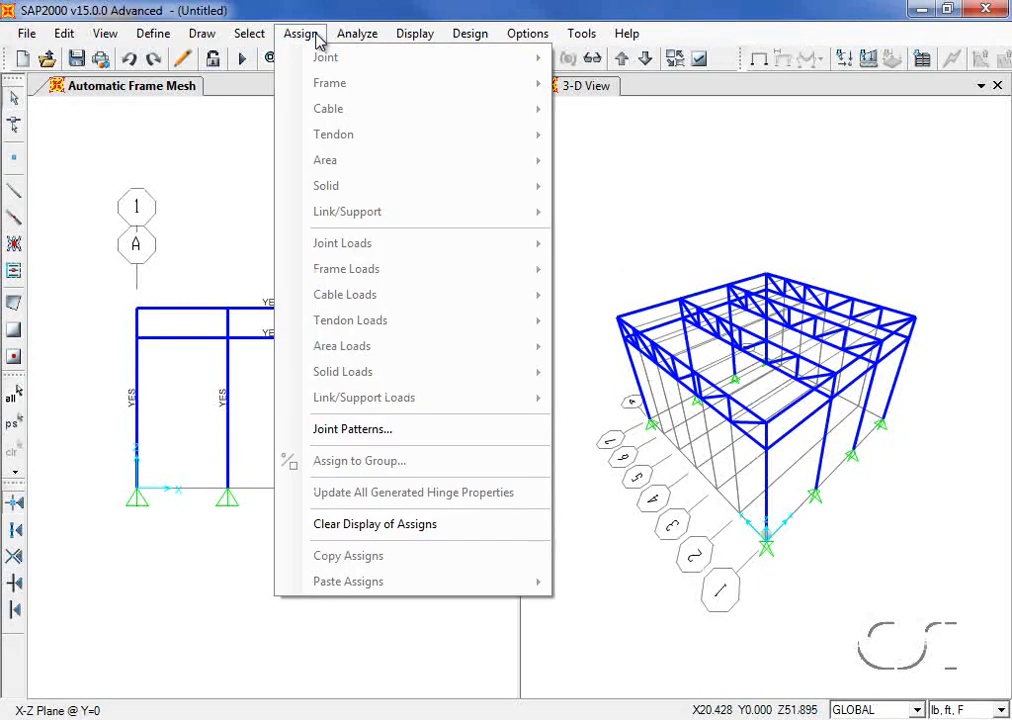
left_click(300, 524)
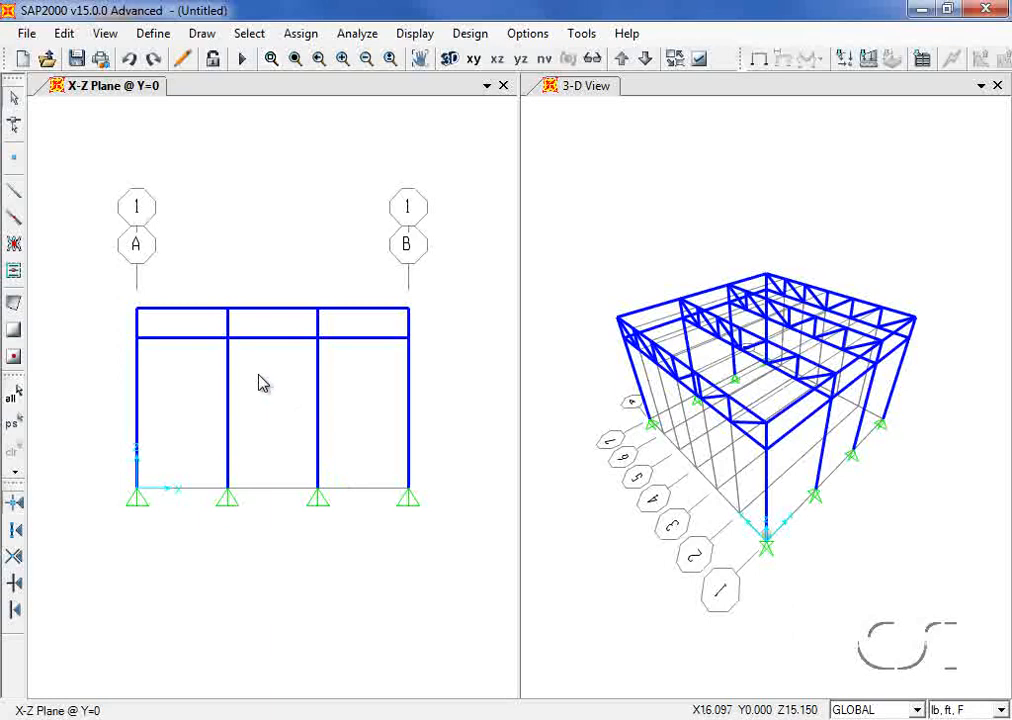
left_click(106, 33)
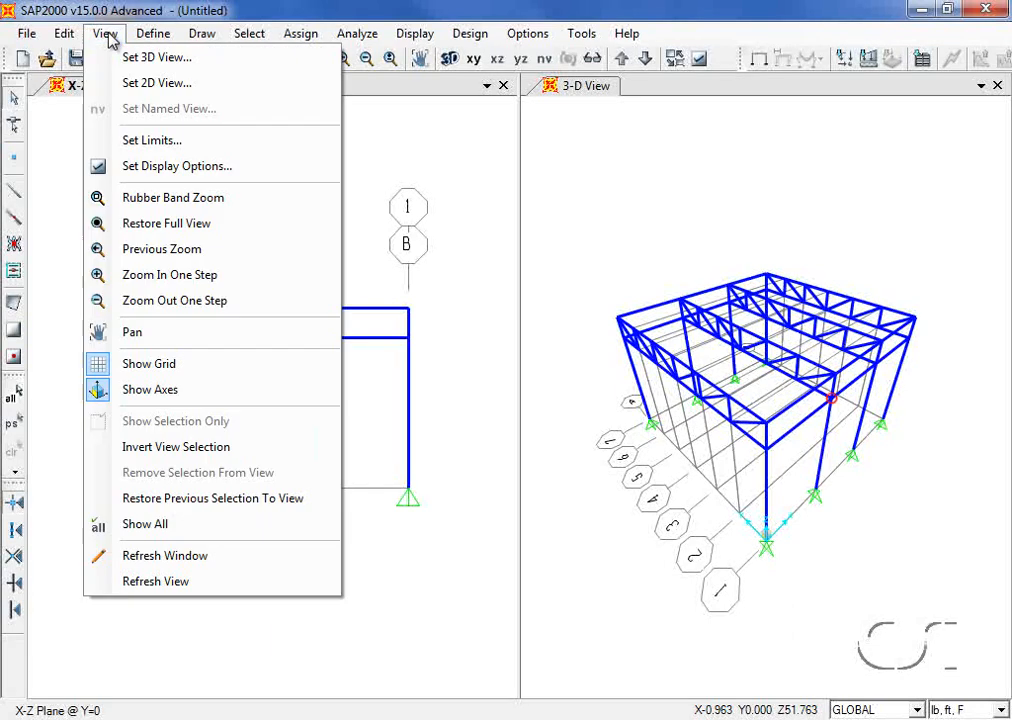
Step: Set the left window to an X-Y plan view at Z = 24
left_click(158, 86)
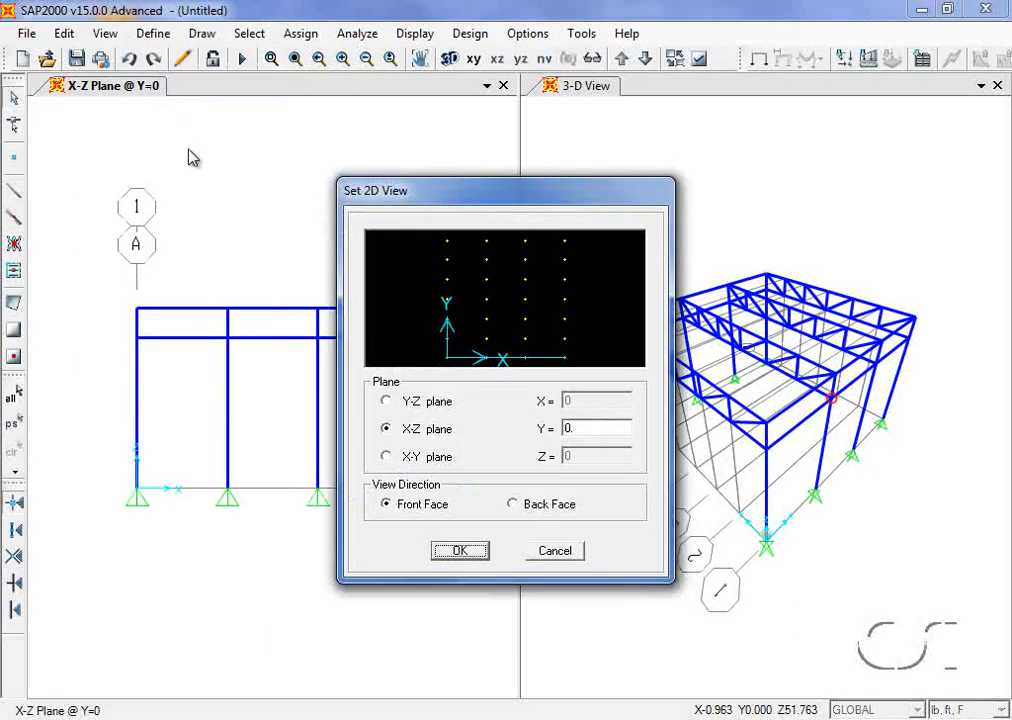
left_click(386, 457)
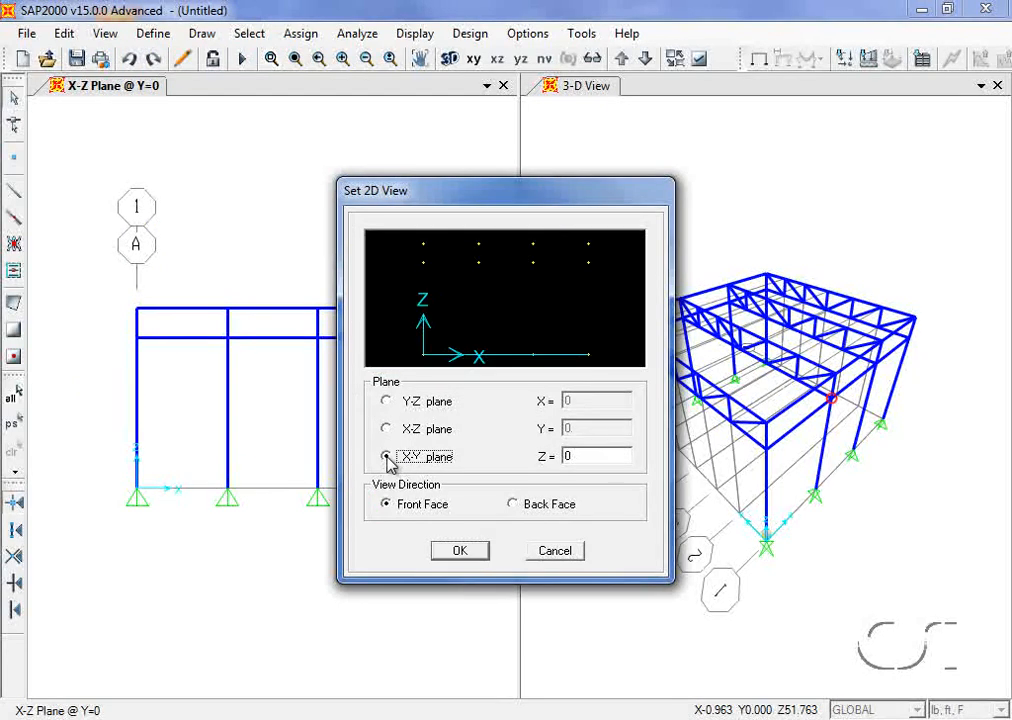
double_click(579, 456)
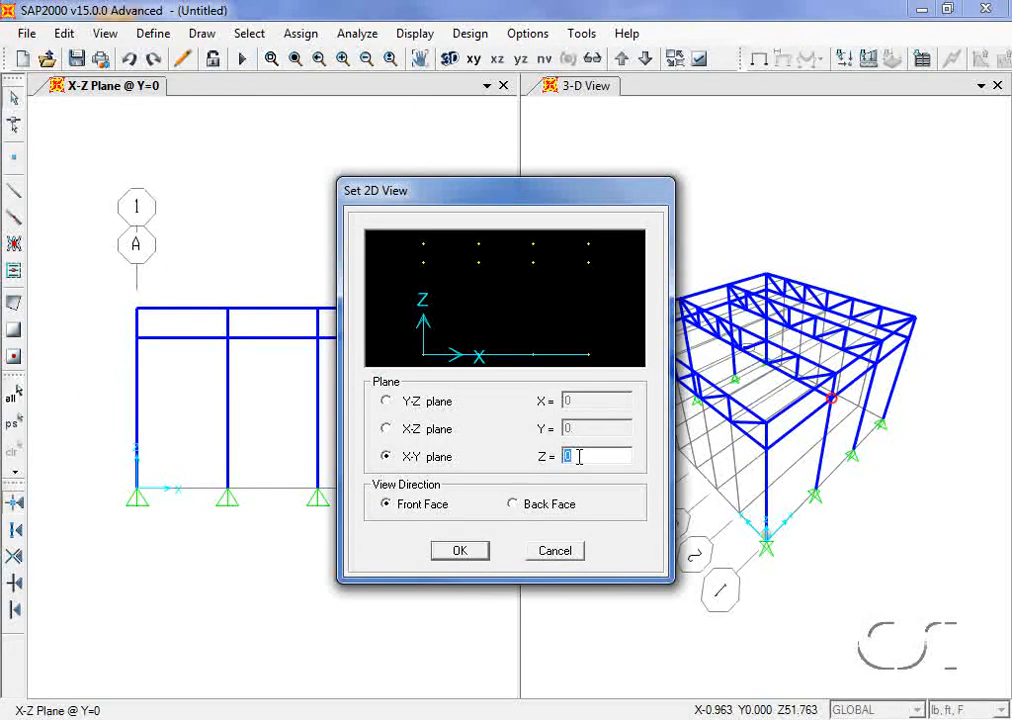
type("24")
left_click(459, 550)
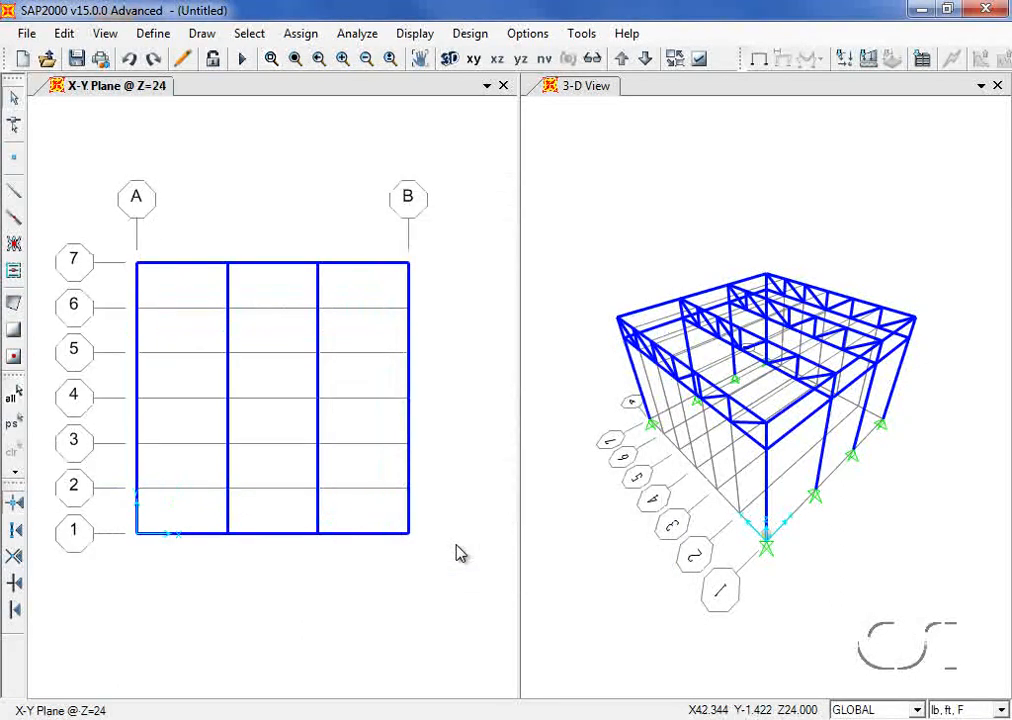
Step: Add a new shell area section and name it ROOF
left_click(153, 34)
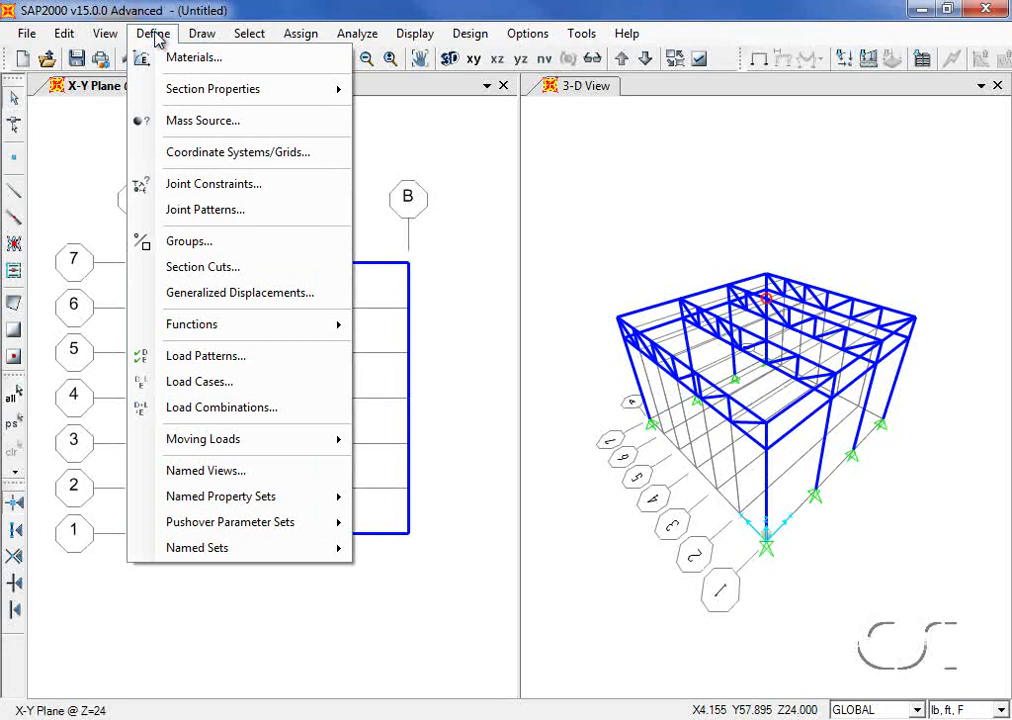
mouse_move(165, 89)
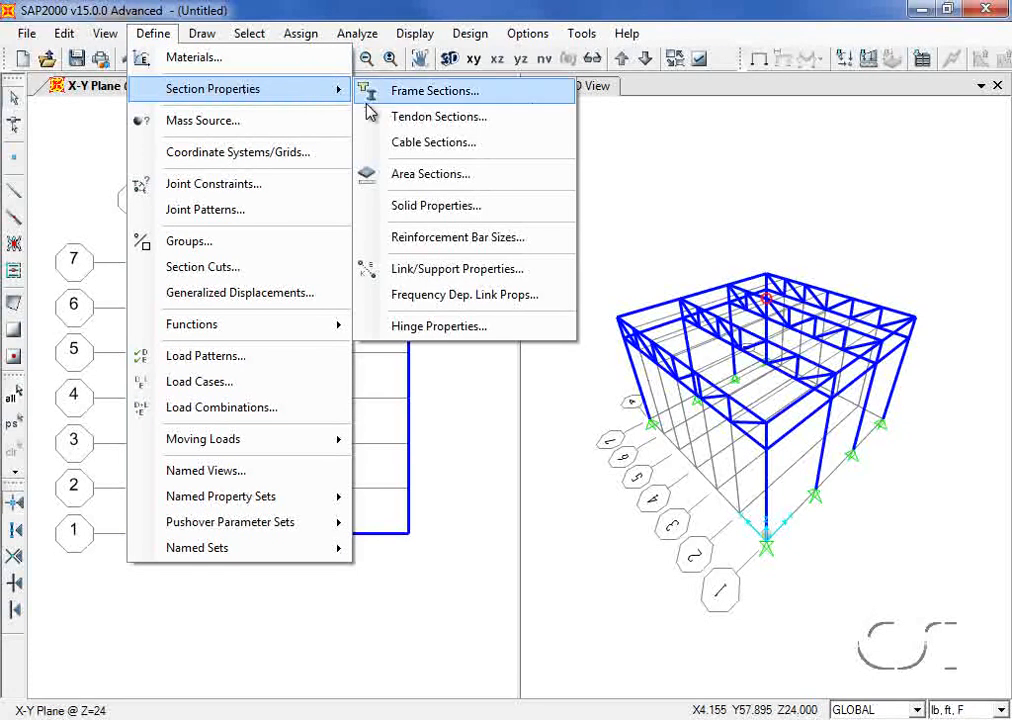
left_click(450, 176)
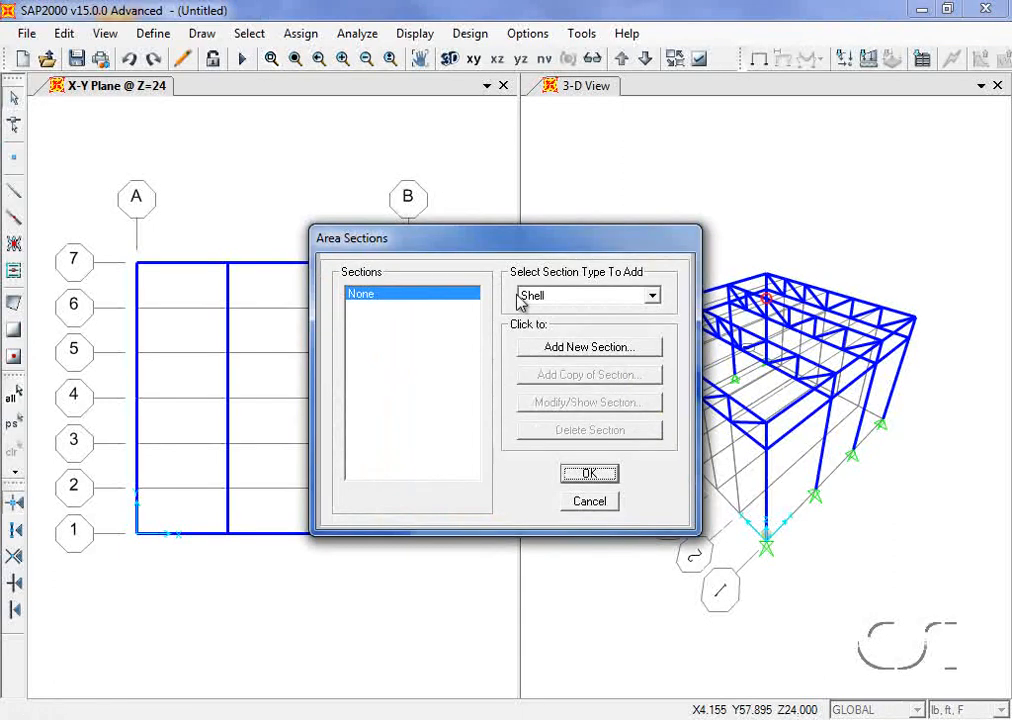
left_click(578, 350)
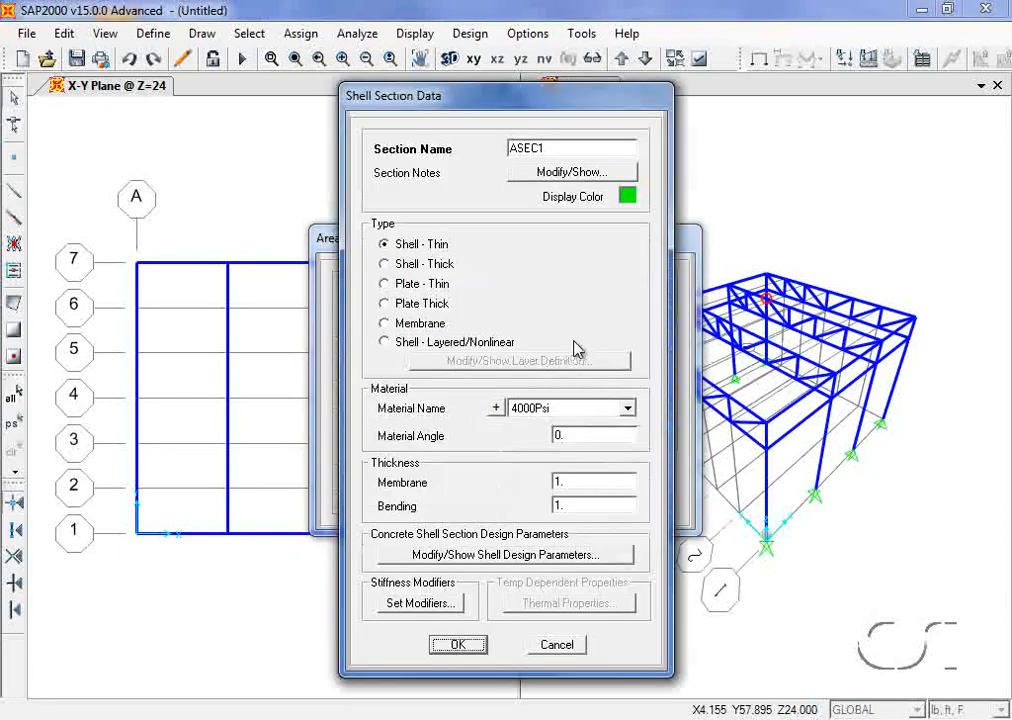
double_click(548, 148)
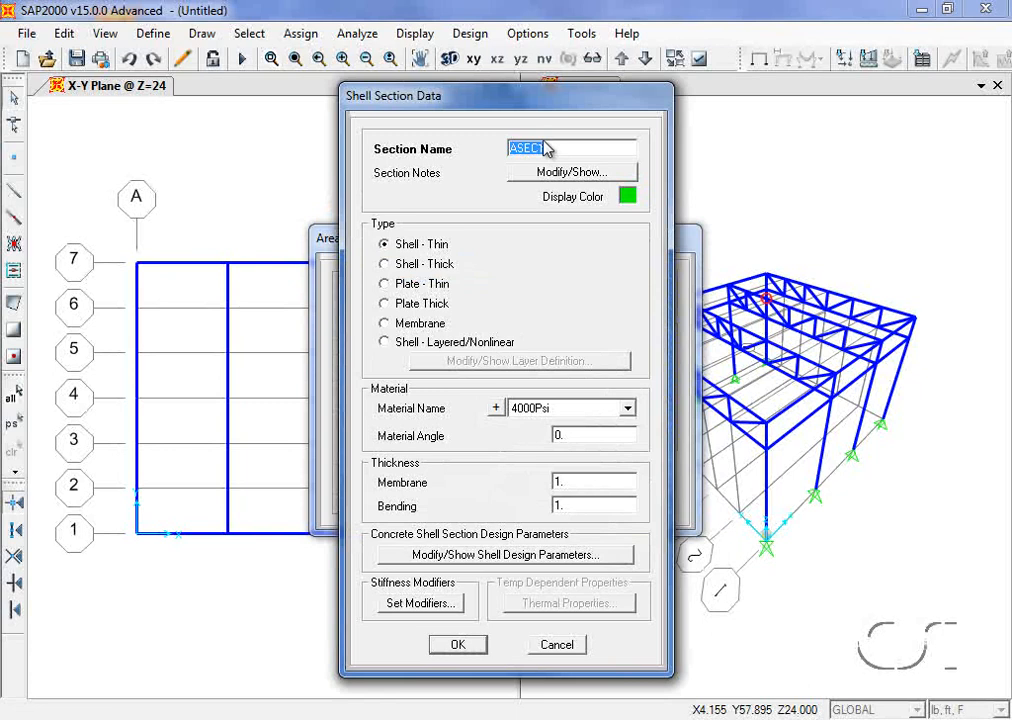
type("ROOF")
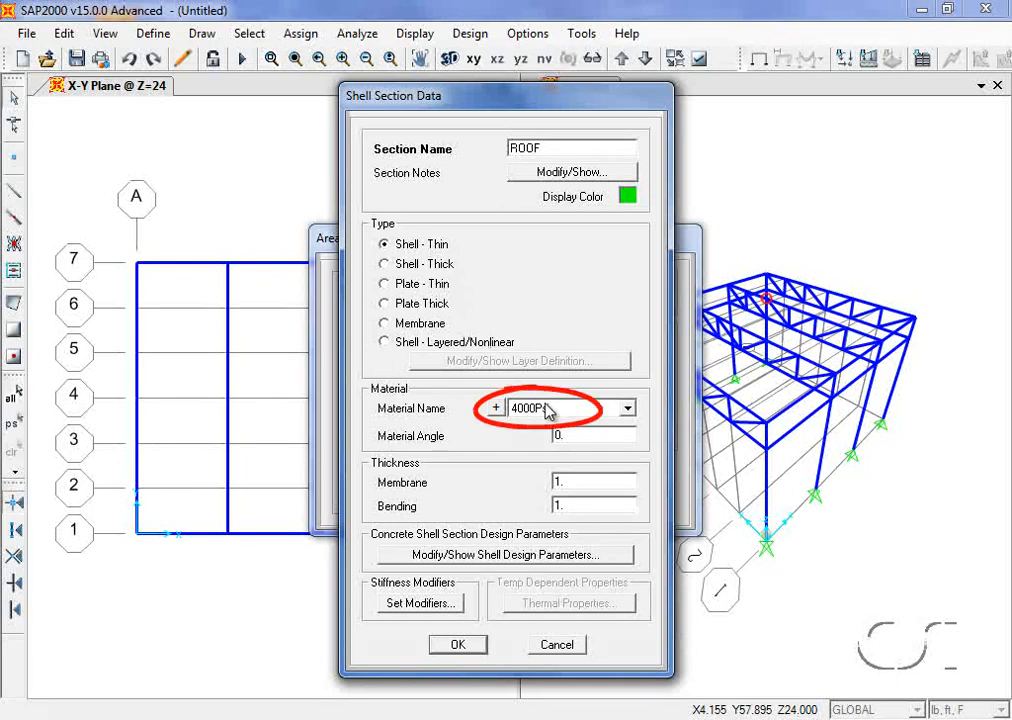
Step: Give ROOF 5 in membrane and bending thickness and confirm the area section dialogs
double_click(574, 481)
type("5")
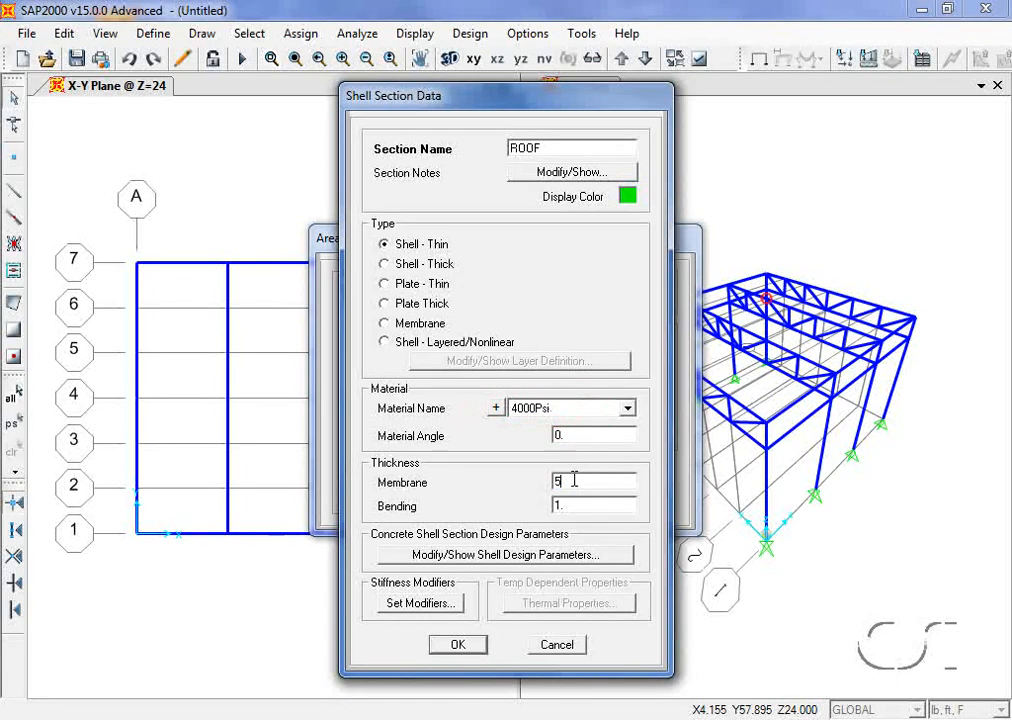
type("in")
double_click(573, 508)
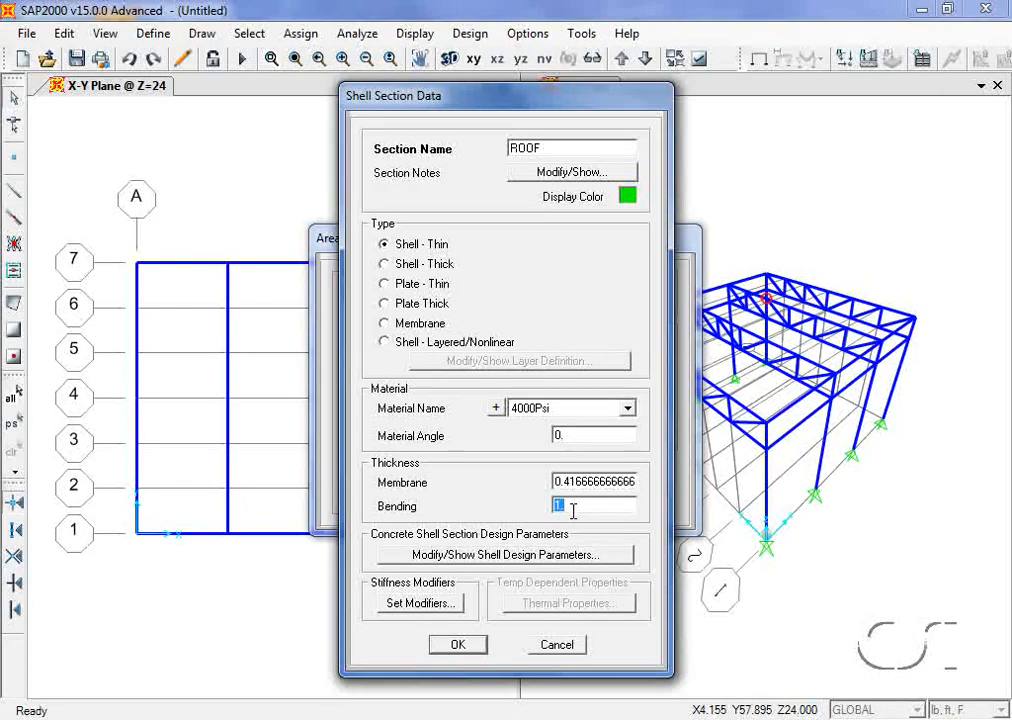
type("5in")
left_click(464, 646)
left_click(464, 646)
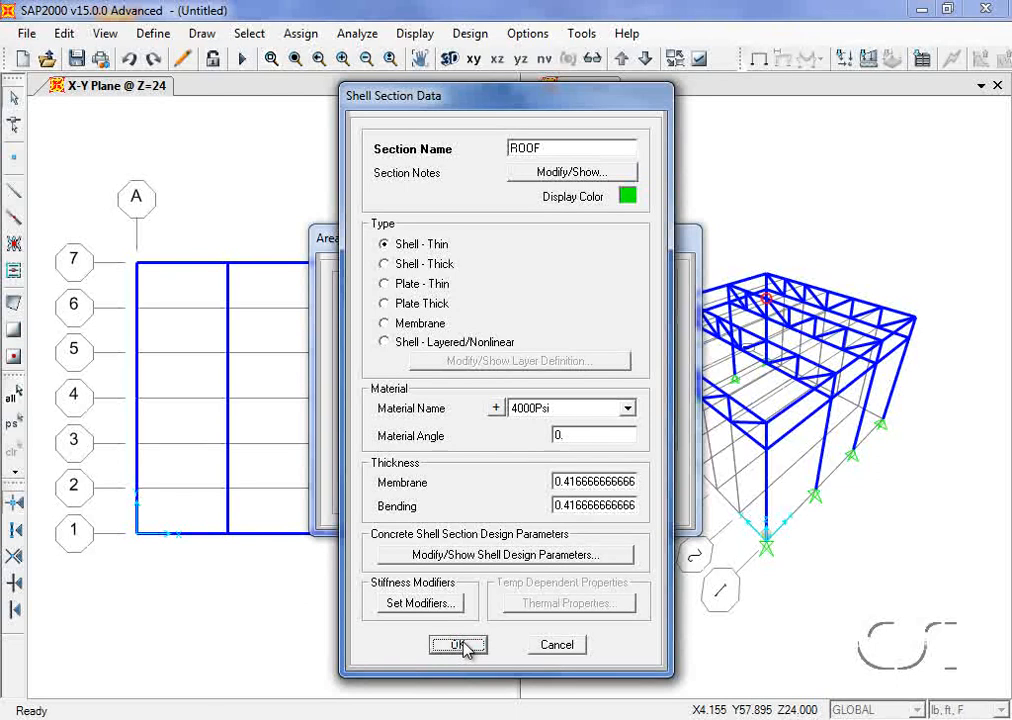
left_click(464, 646)
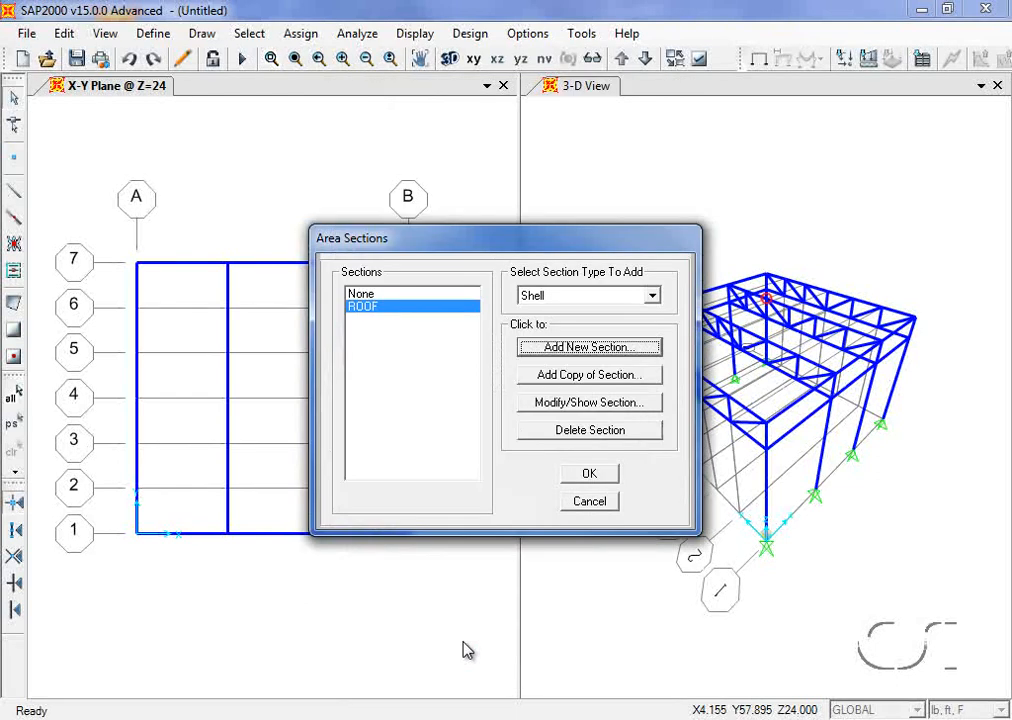
left_click(590, 474)
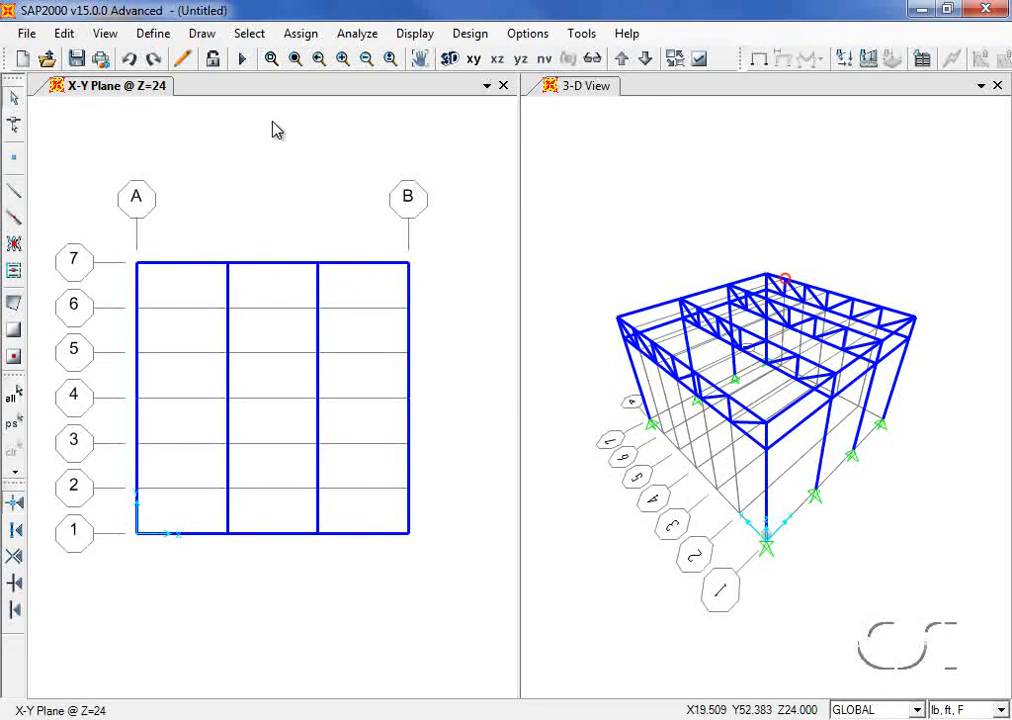
left_click(205, 35)
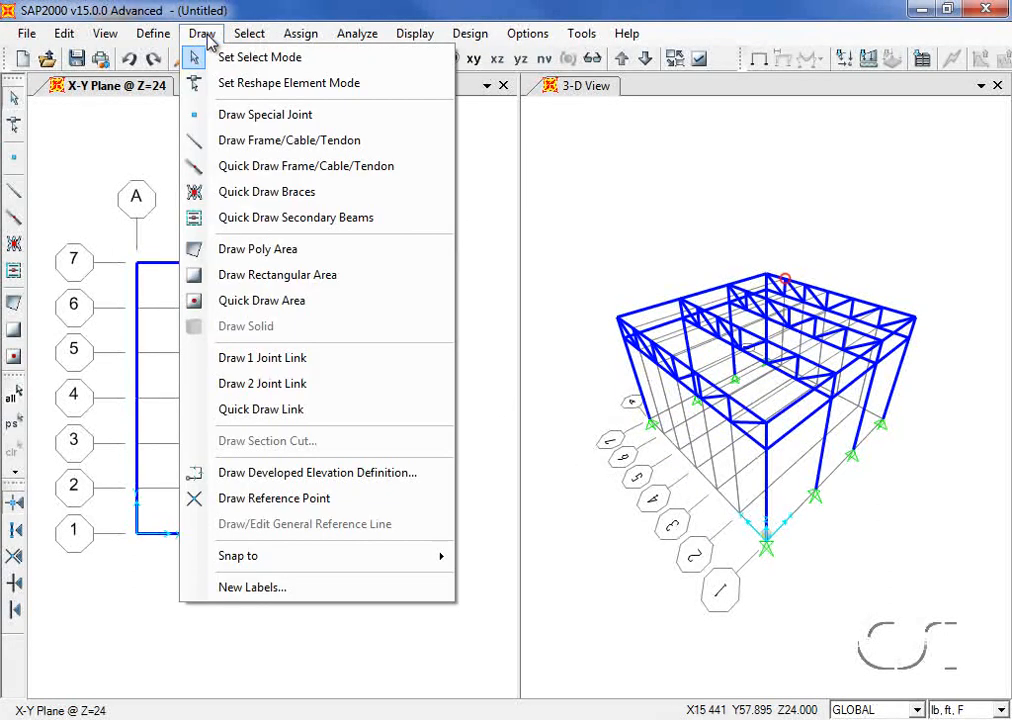
Step: Draw a ROOF poly area at Z=24 through corners A/1, line 1, line 4 and A/4
left_click(308, 250)
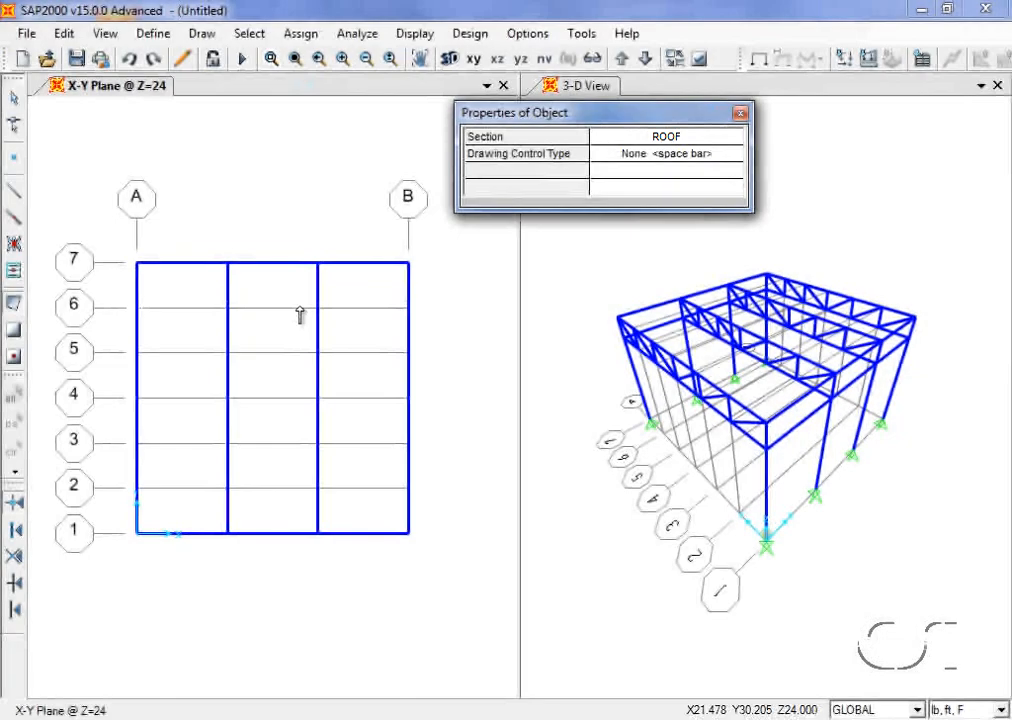
left_click(137, 533)
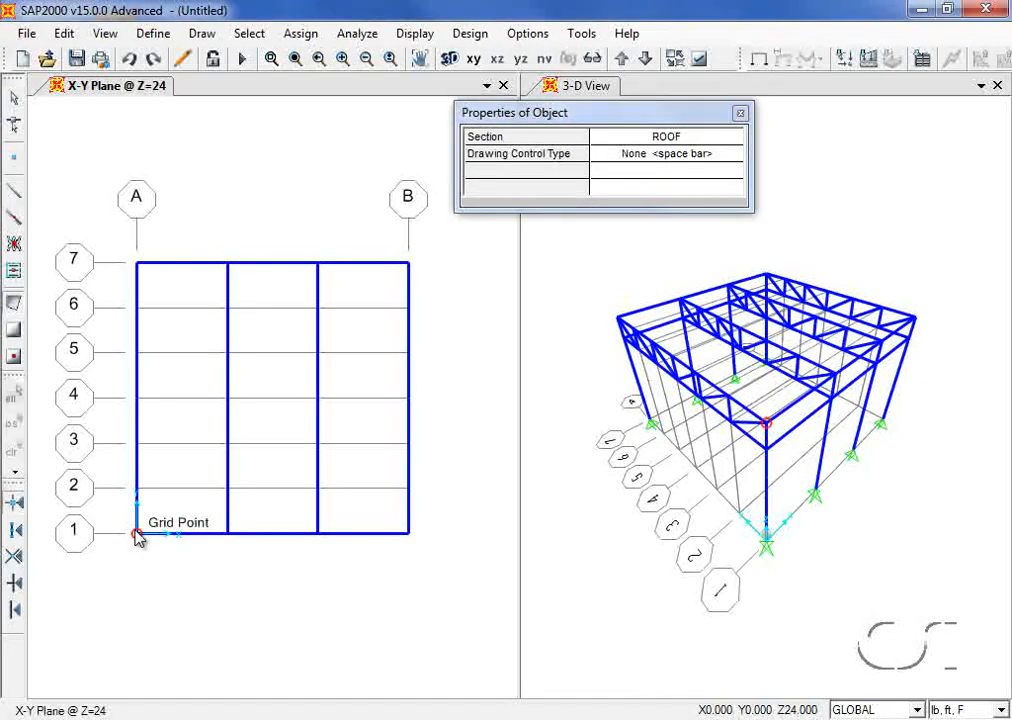
left_click(228, 533)
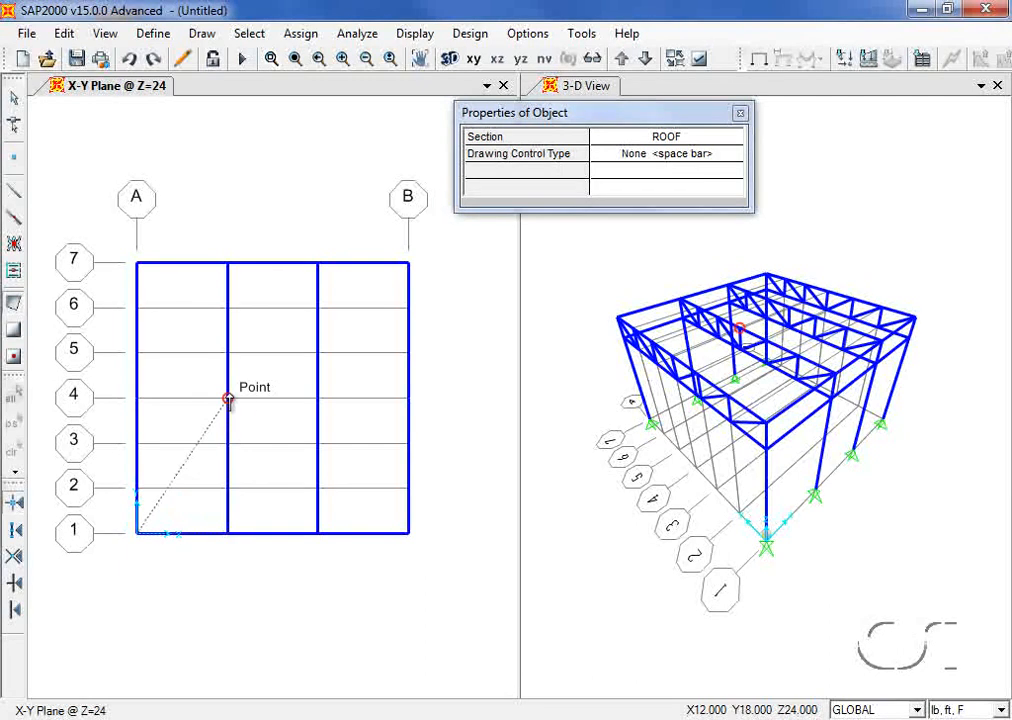
left_click(228, 399)
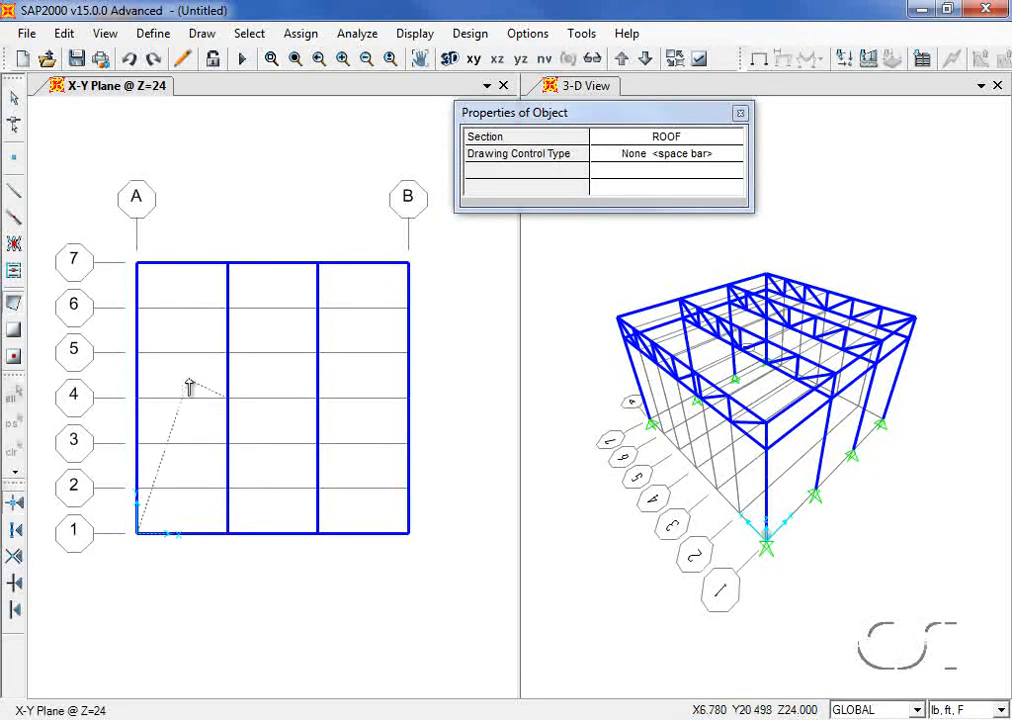
left_click(137, 397)
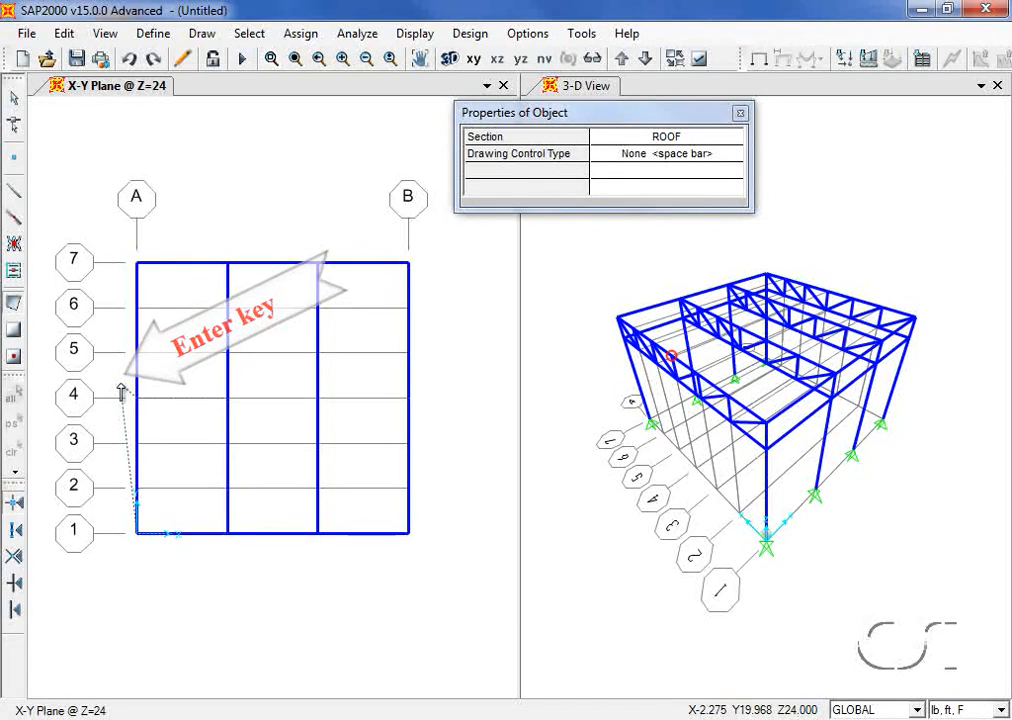
key("Return")
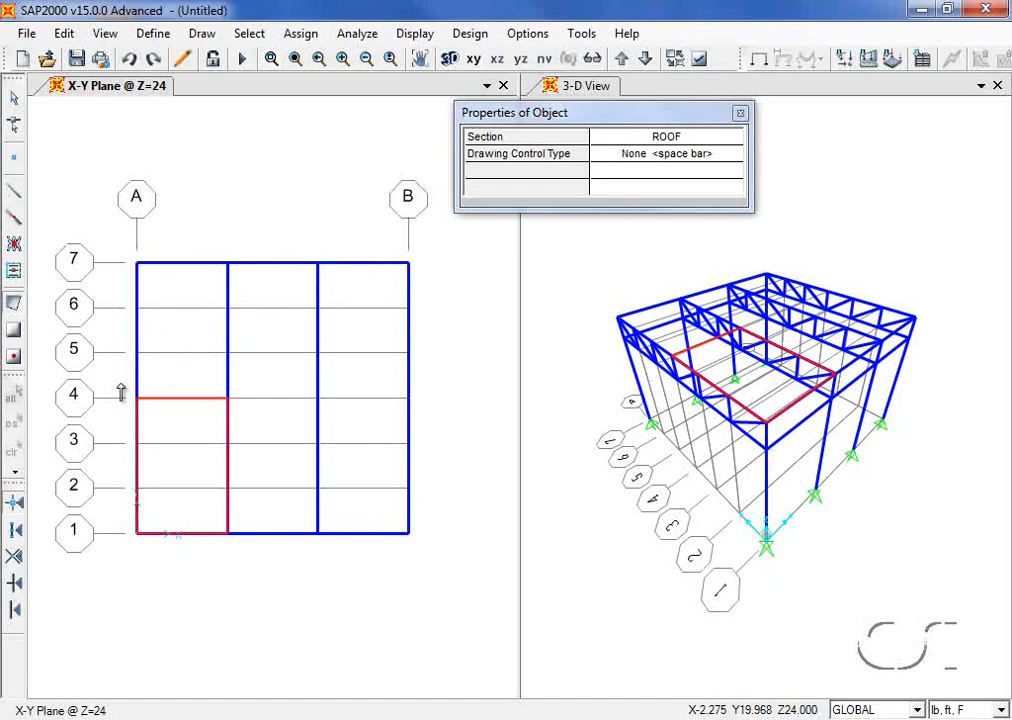
left_click(14, 100)
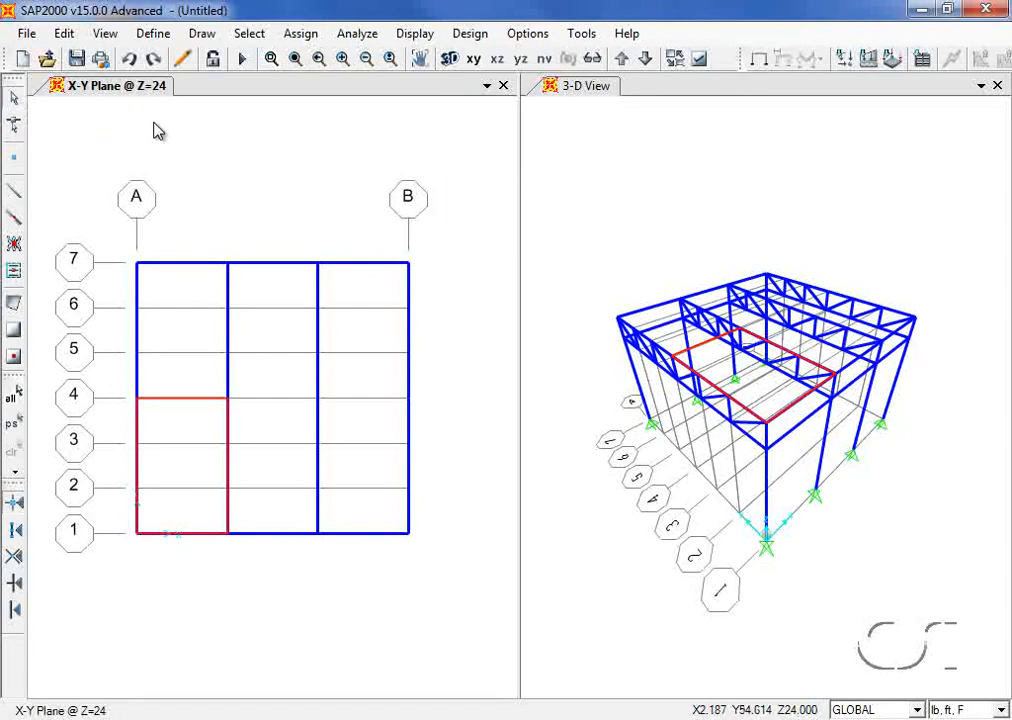
left_click(699, 62)
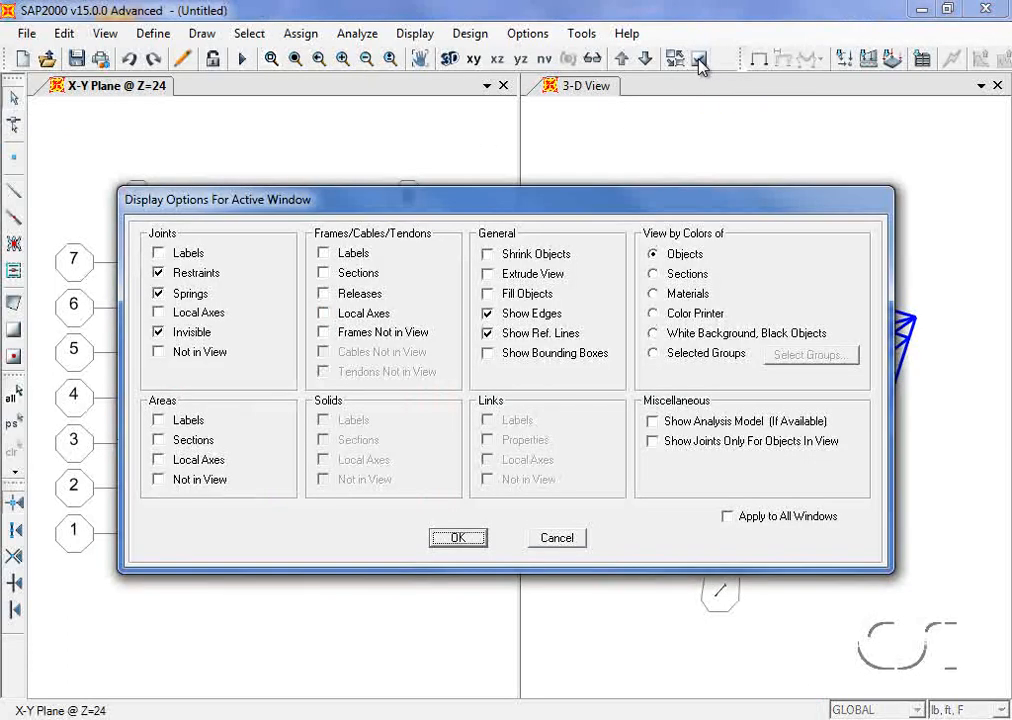
Step: Turn on Fill Objects and apply the display setting to all windows
left_click(499, 295)
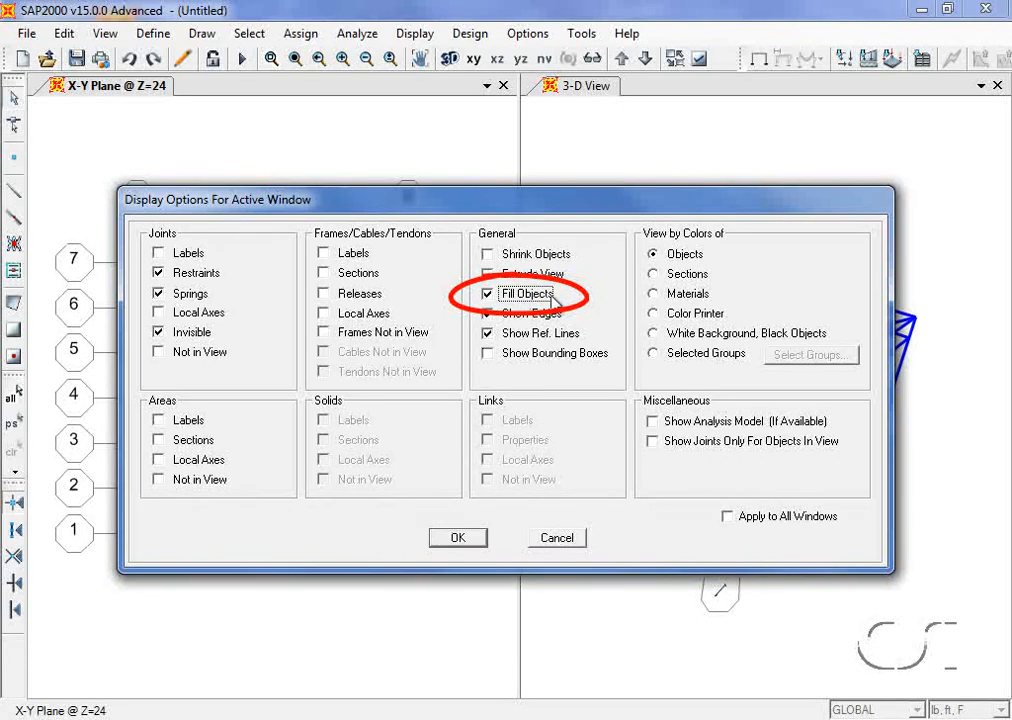
left_click(727, 518)
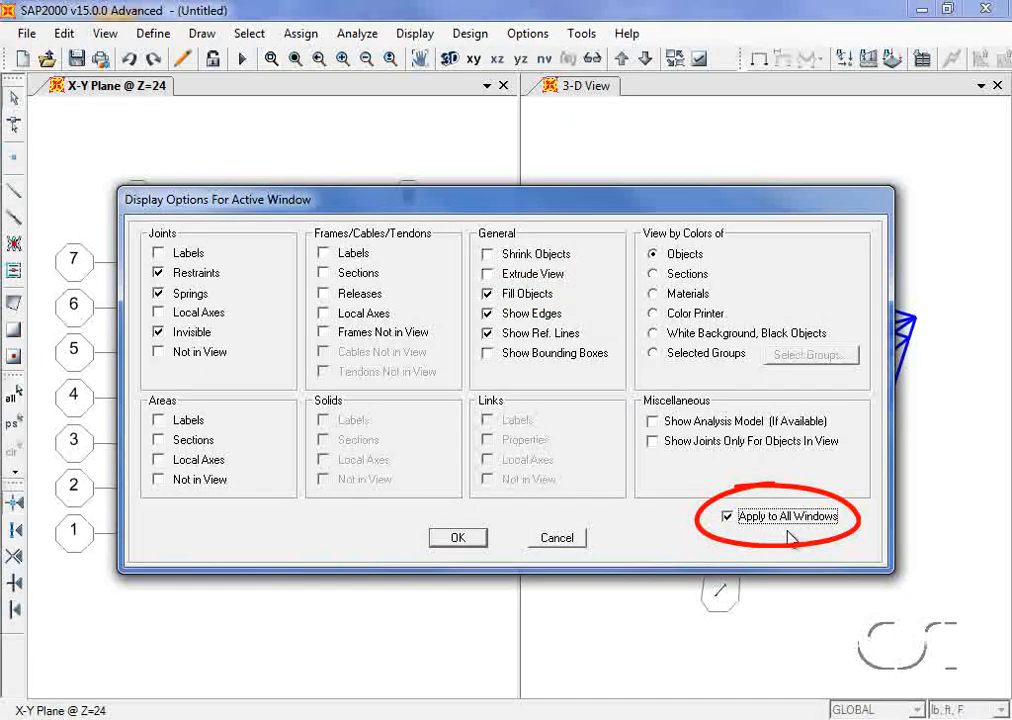
left_click(456, 540)
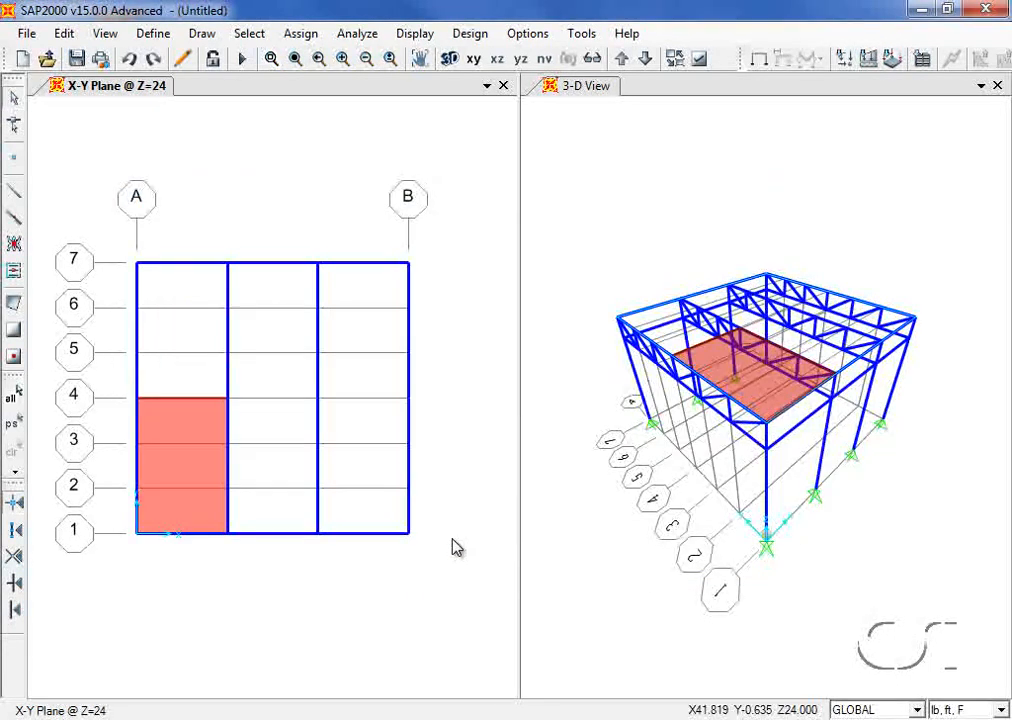
Step: Hide the grid lines in the 3-D view
left_click(590, 252)
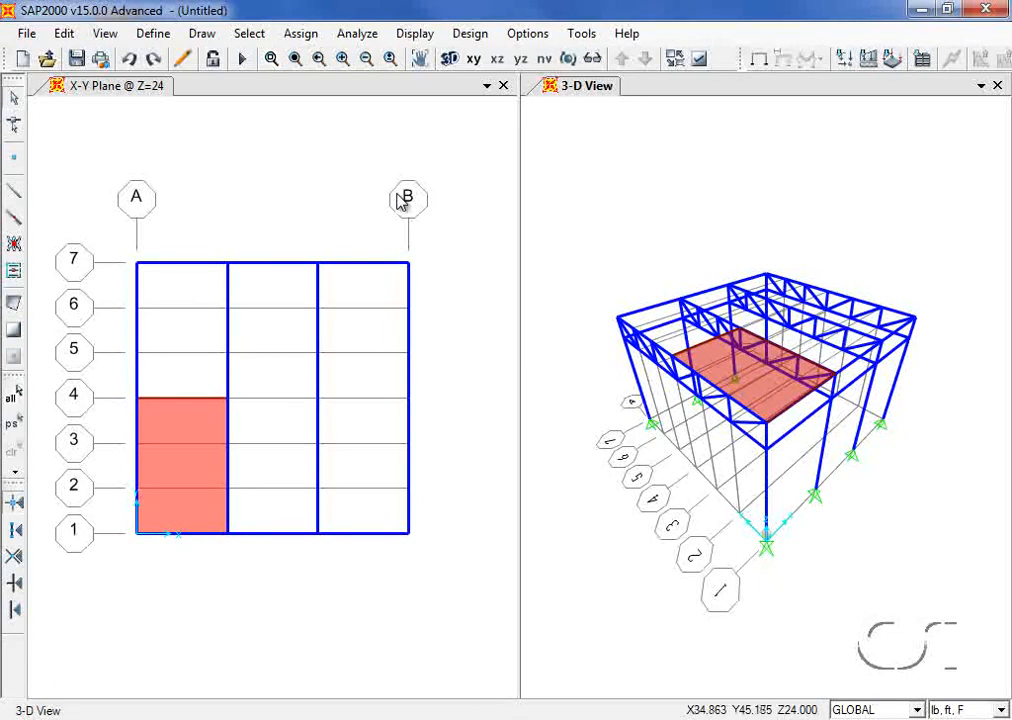
left_click(107, 34)
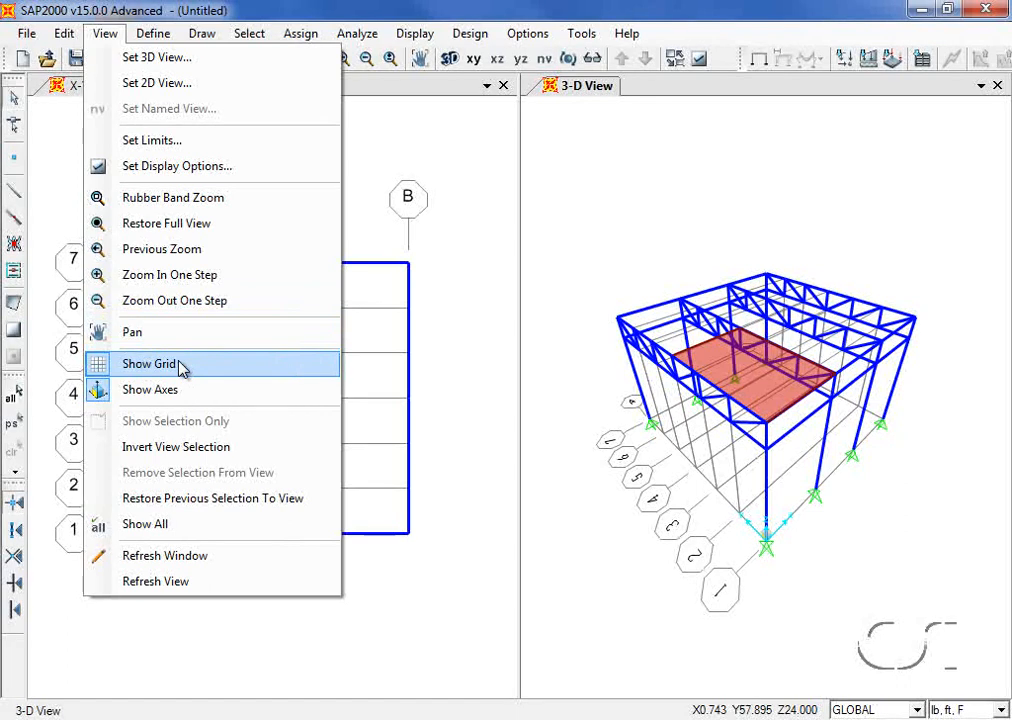
left_click(181, 366)
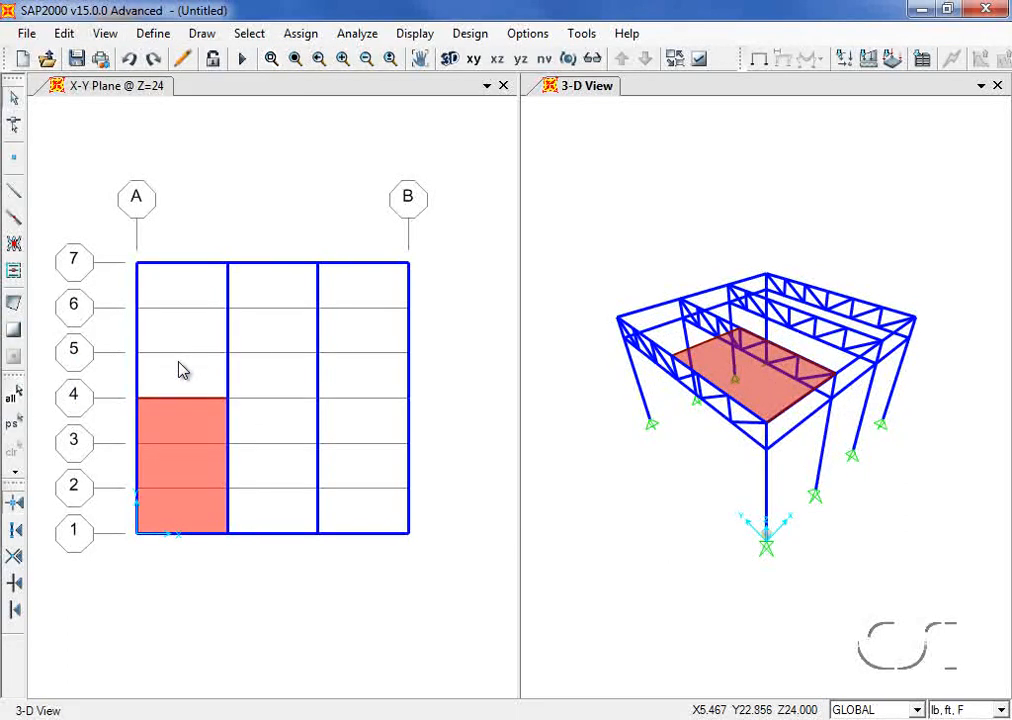
left_click(180, 370)
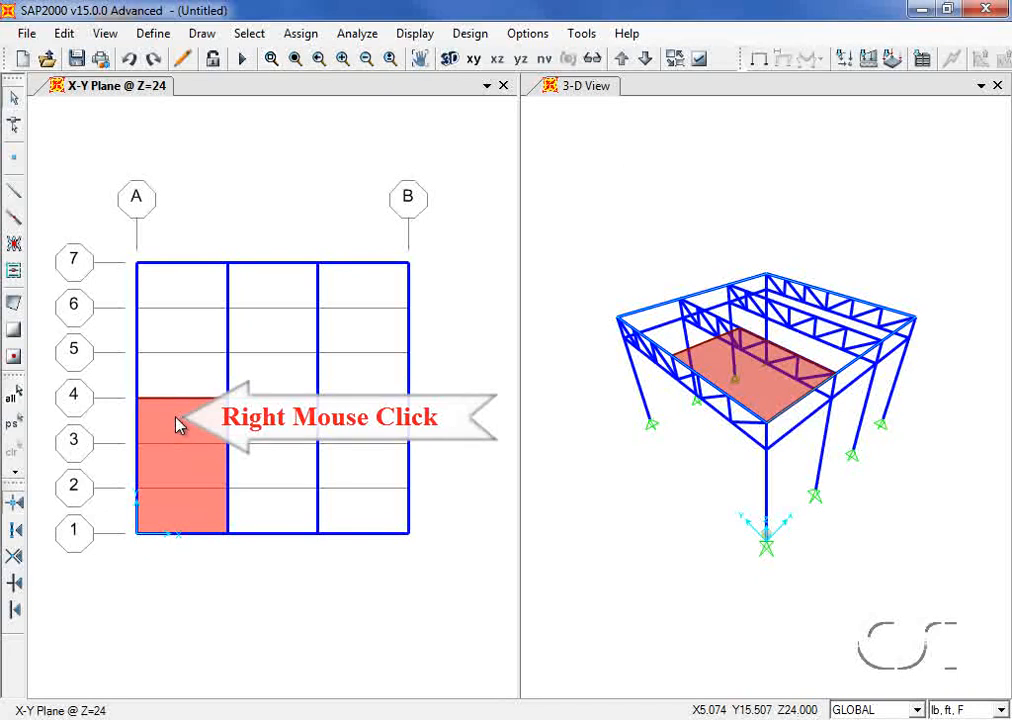
Step: Set the roof area's auto-mesh to edge points from line intersections and point objects
right_click(177, 425)
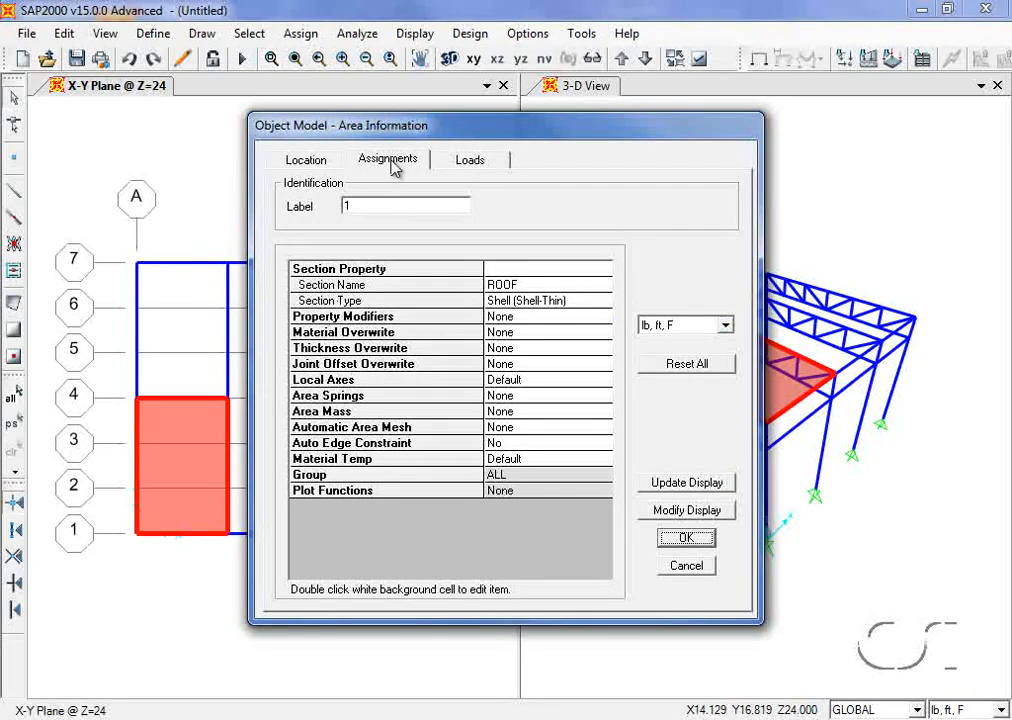
left_click(460, 164)
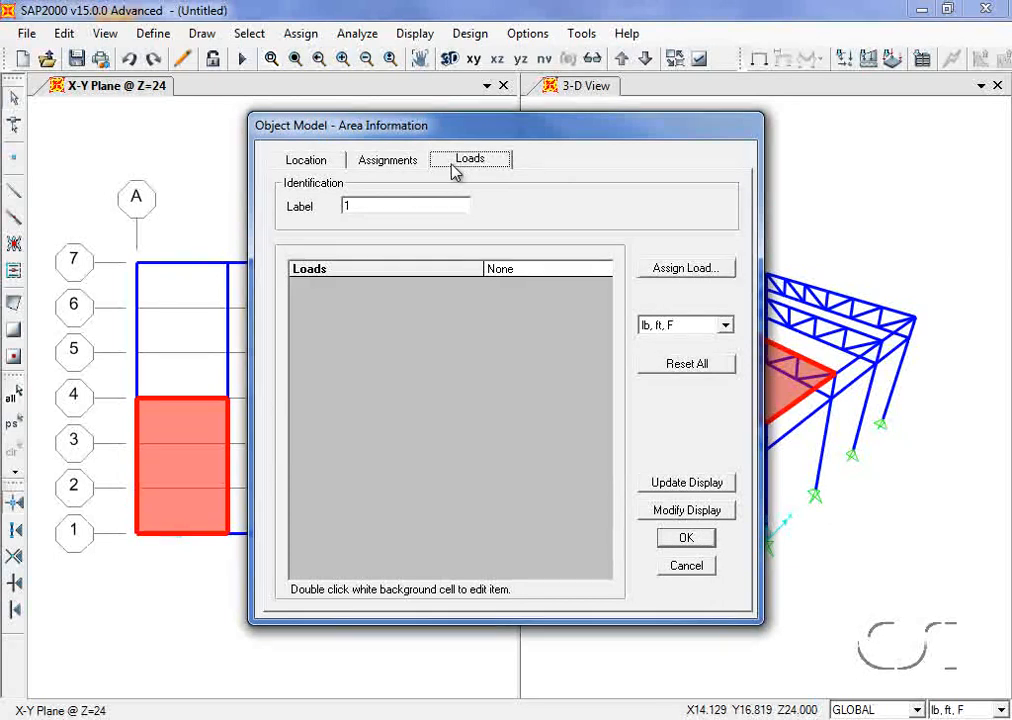
left_click(398, 162)
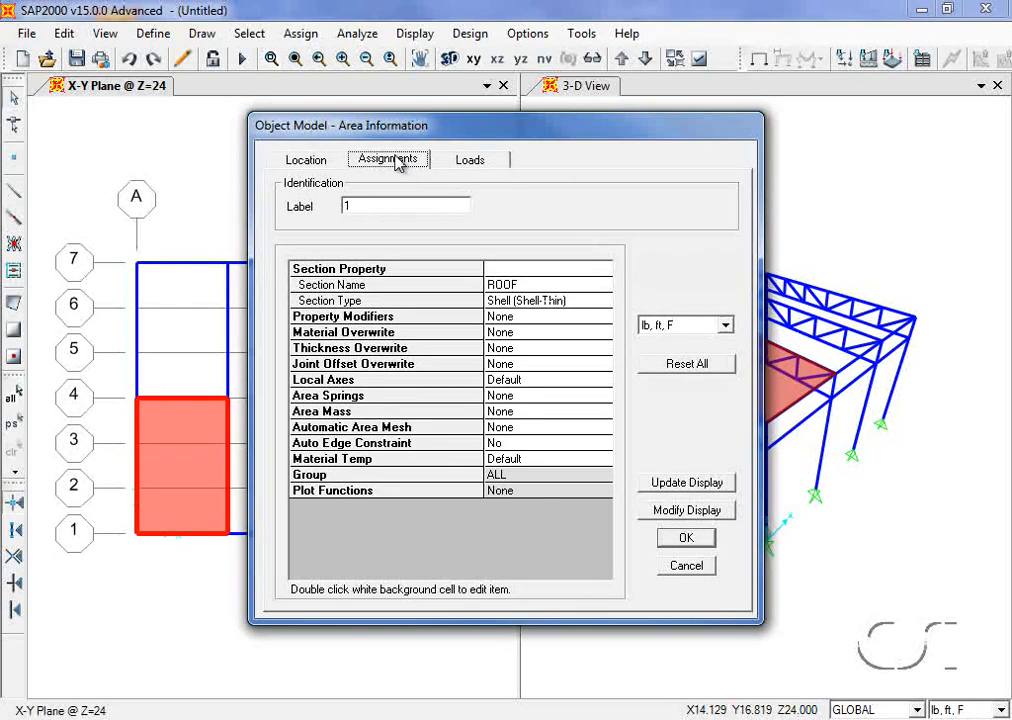
double_click(511, 437)
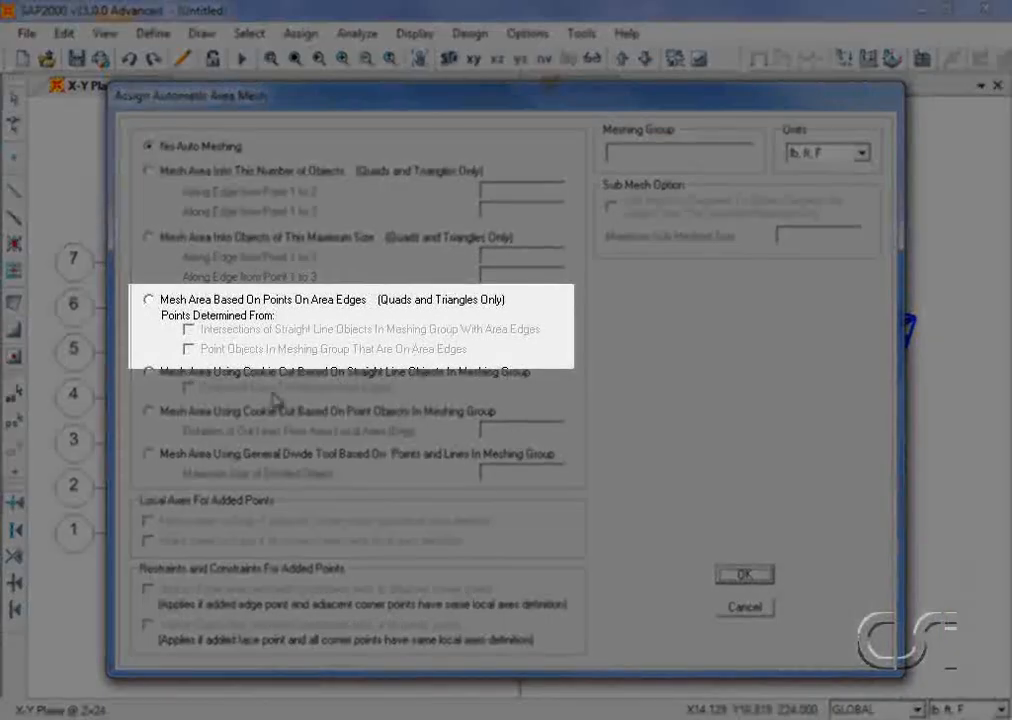
left_click(152, 300)
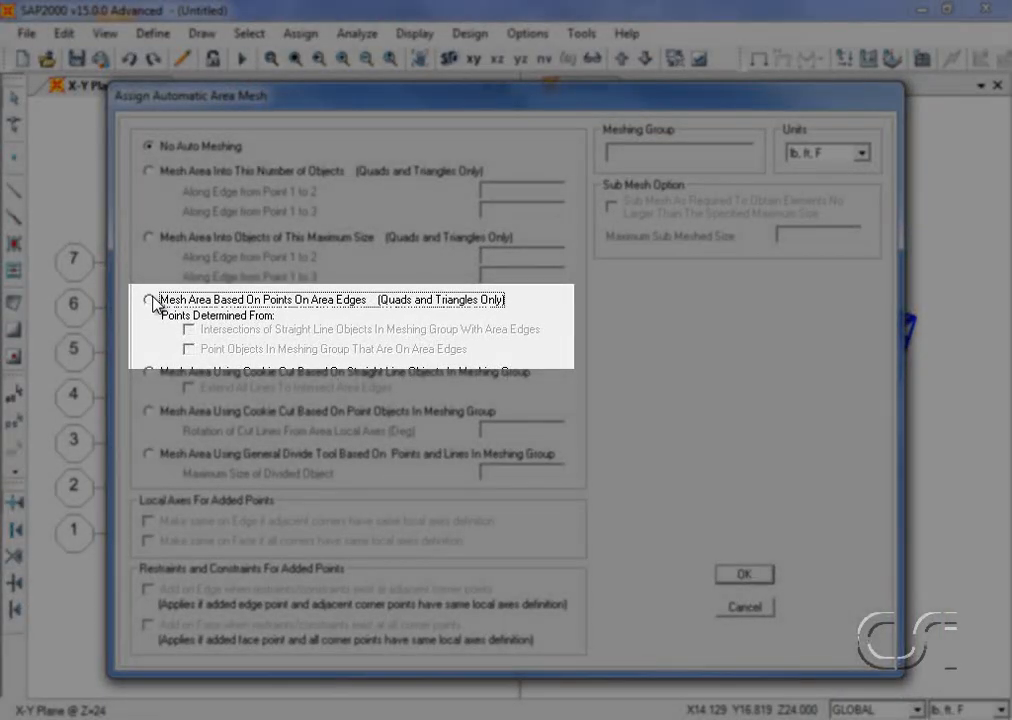
left_click(189, 329)
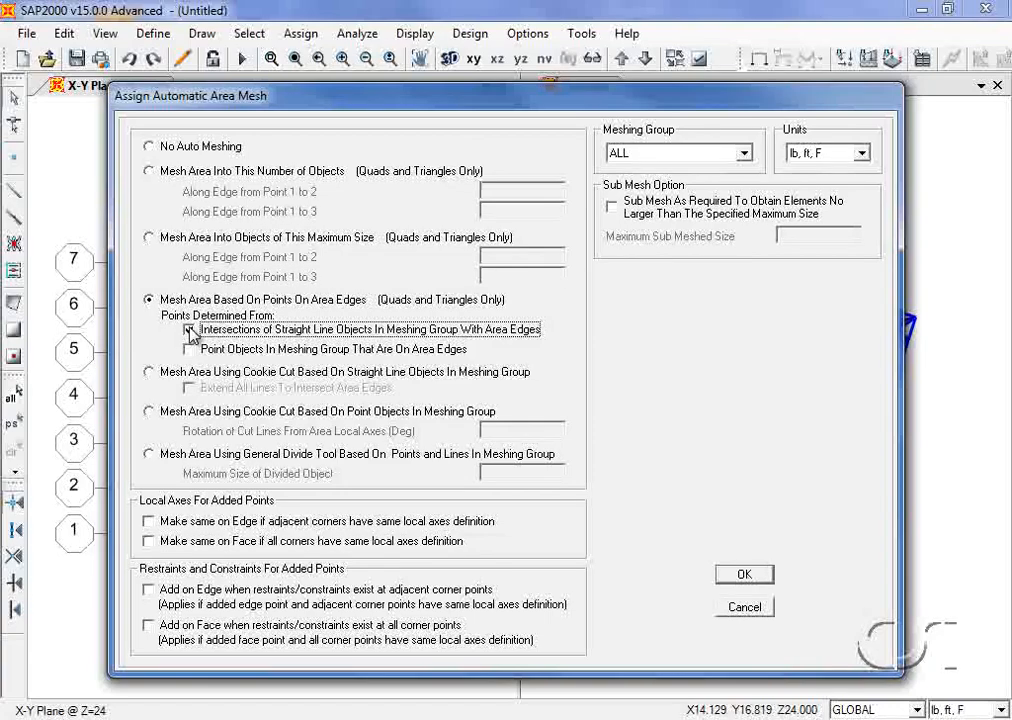
left_click(189, 349)
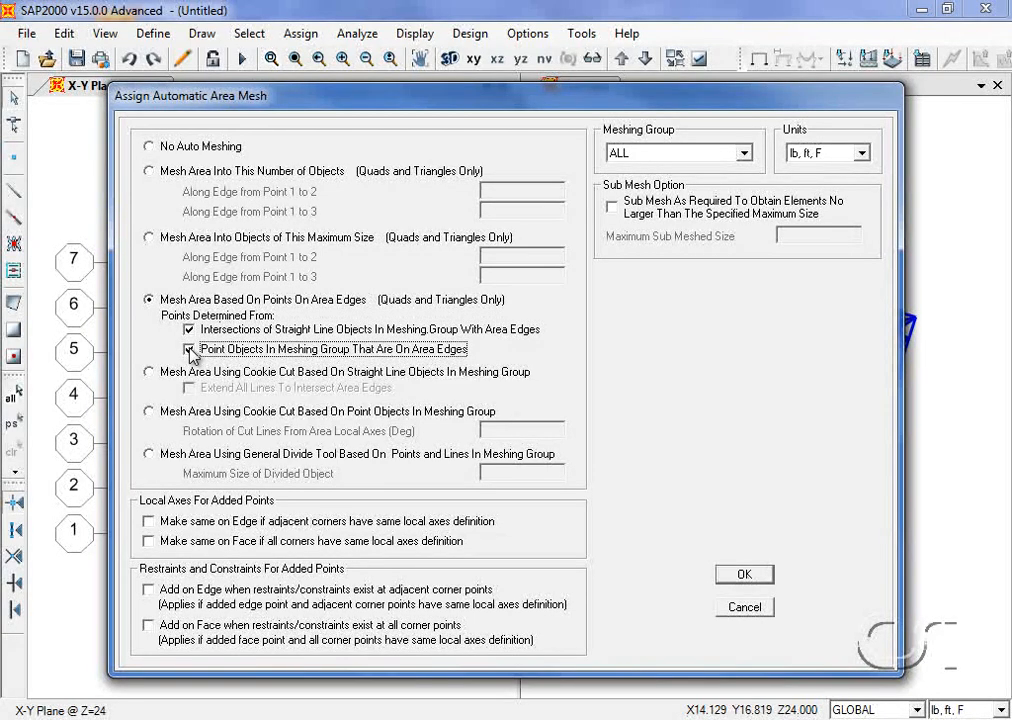
left_click(745, 576)
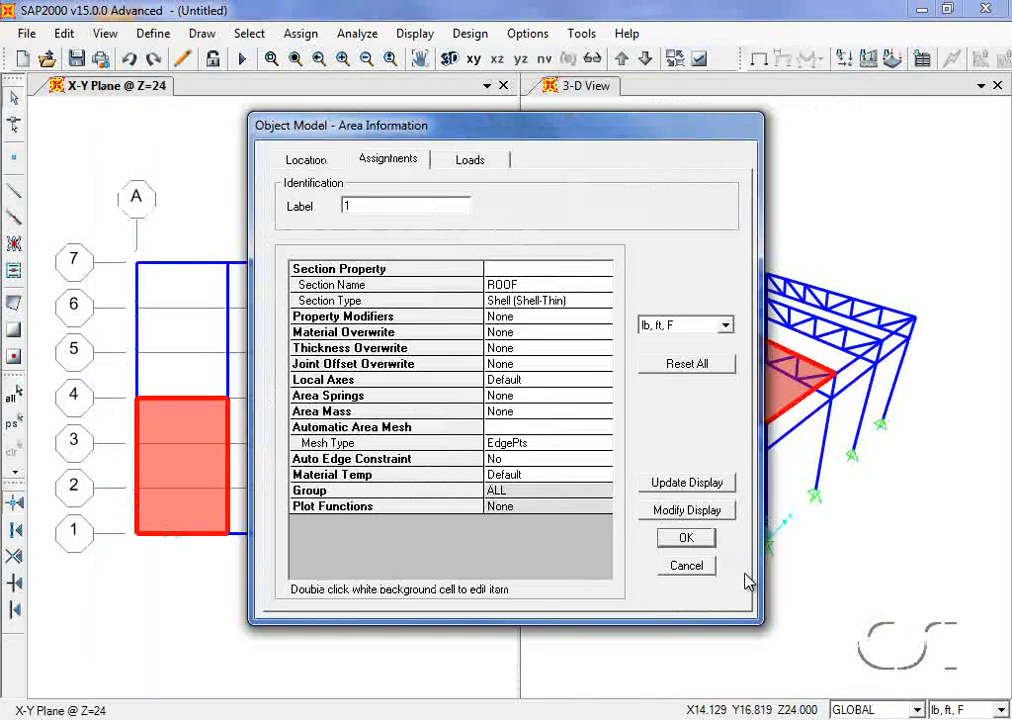
left_click(697, 539)
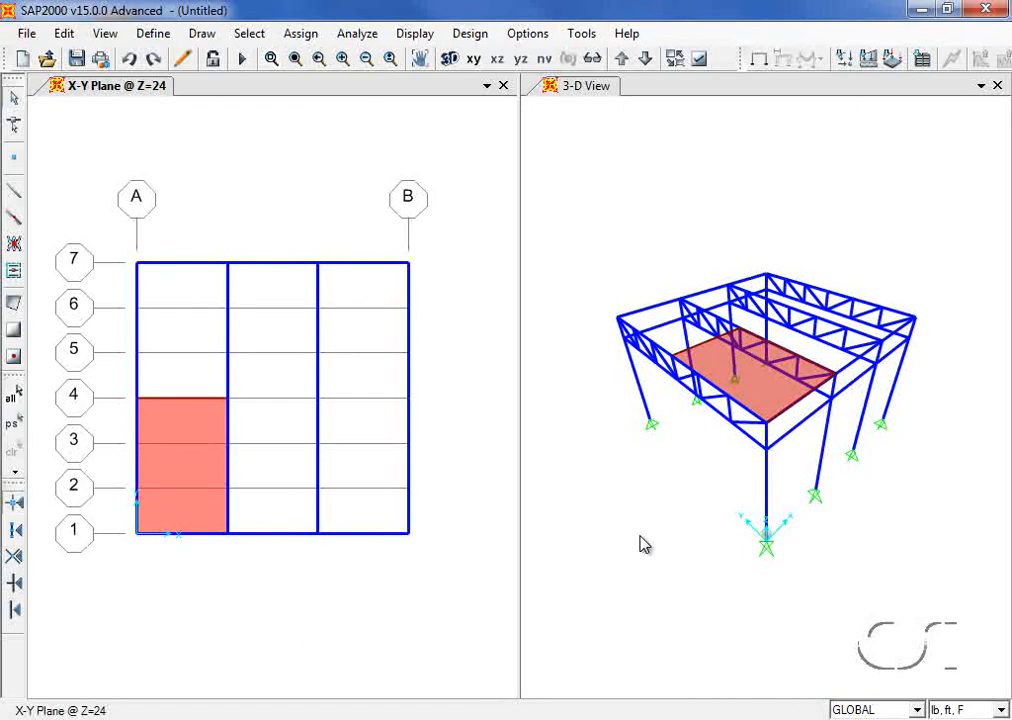
Step: Replicate the roof area linearly with dx 12, dy 0 and 2 copies
left_click(197, 474)
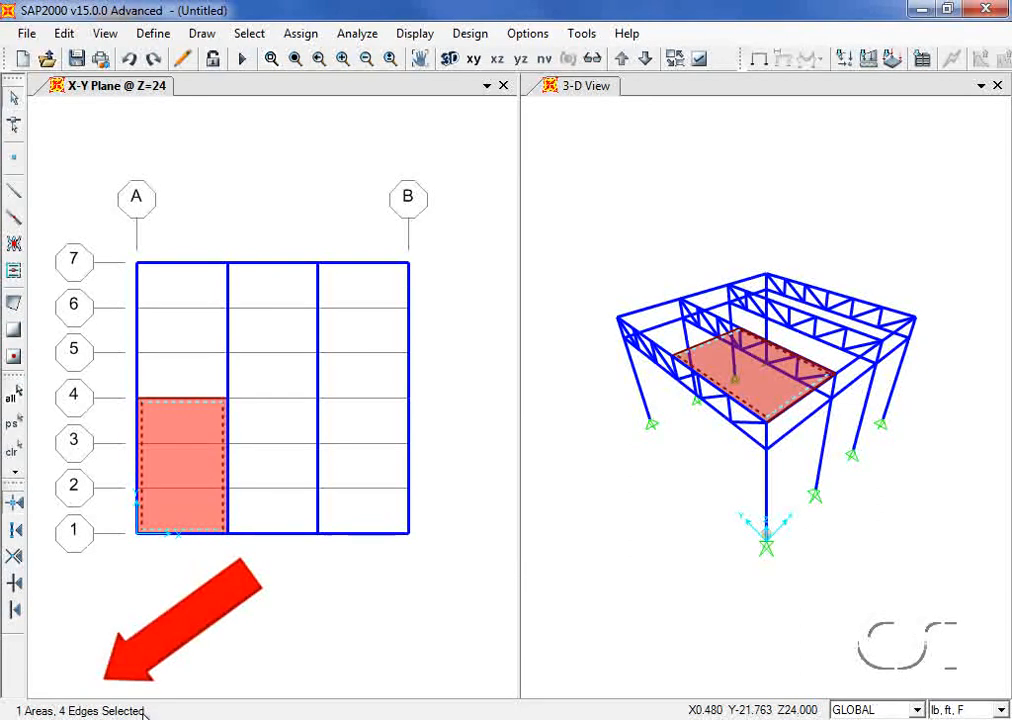
left_click(63, 33)
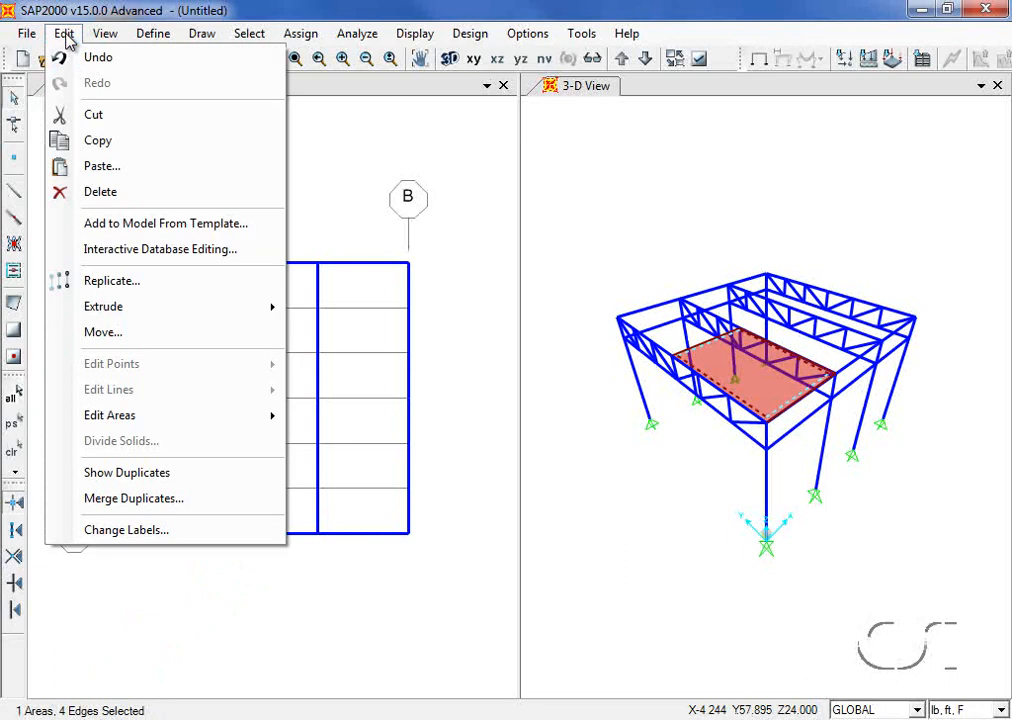
left_click(92, 282)
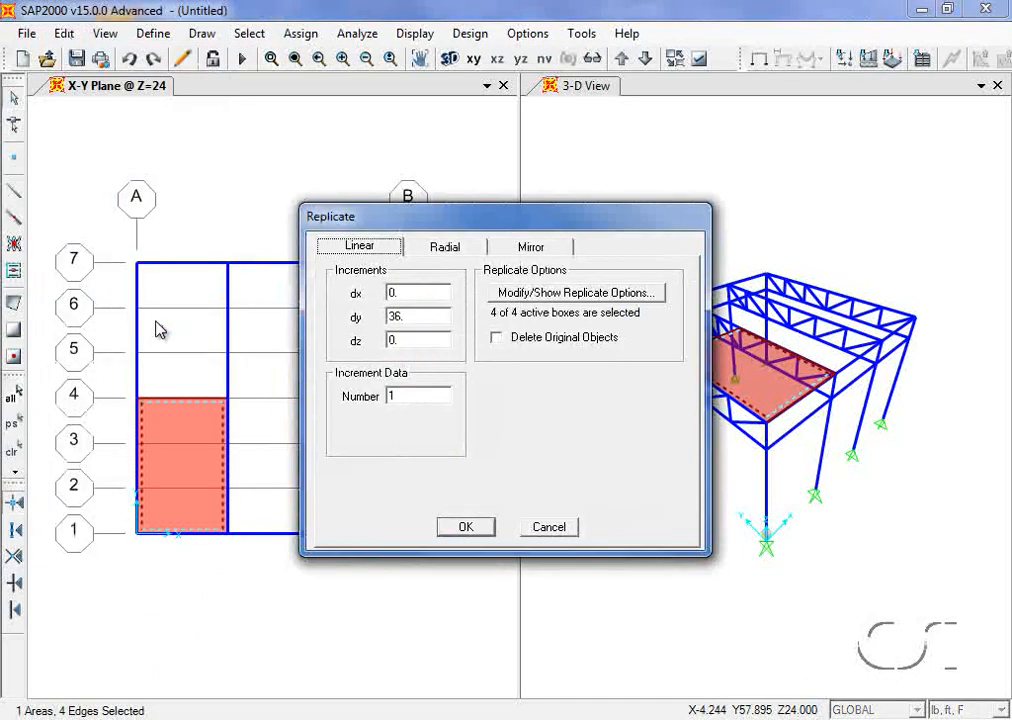
double_click(399, 294)
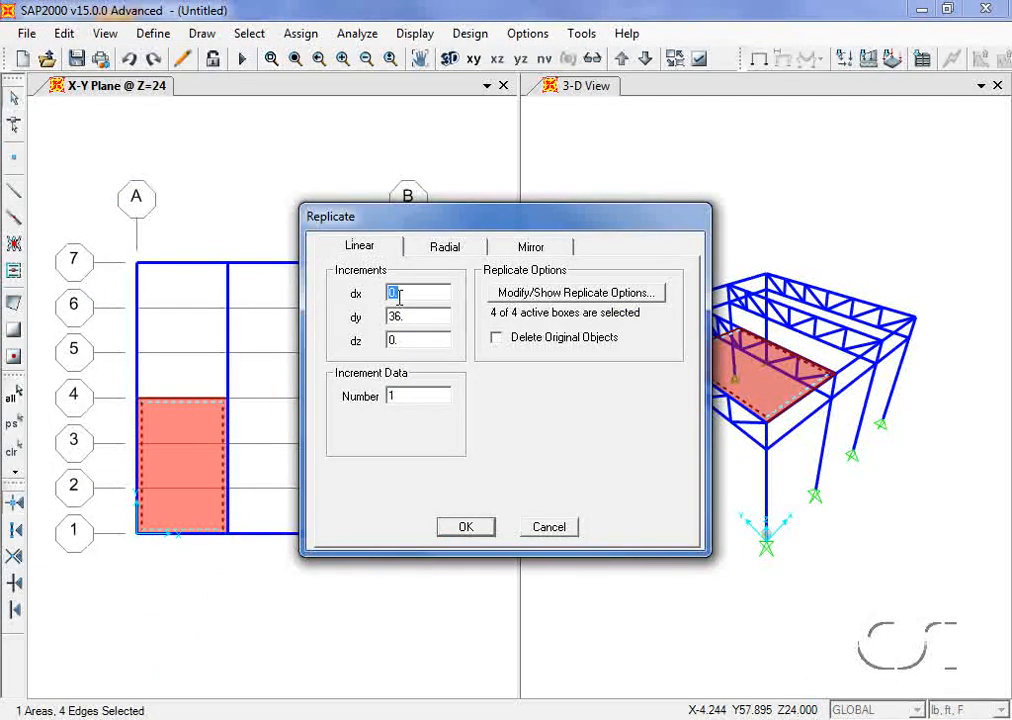
type("12")
double_click(402, 316)
type("0")
double_click(408, 394)
type("2")
left_click(463, 525)
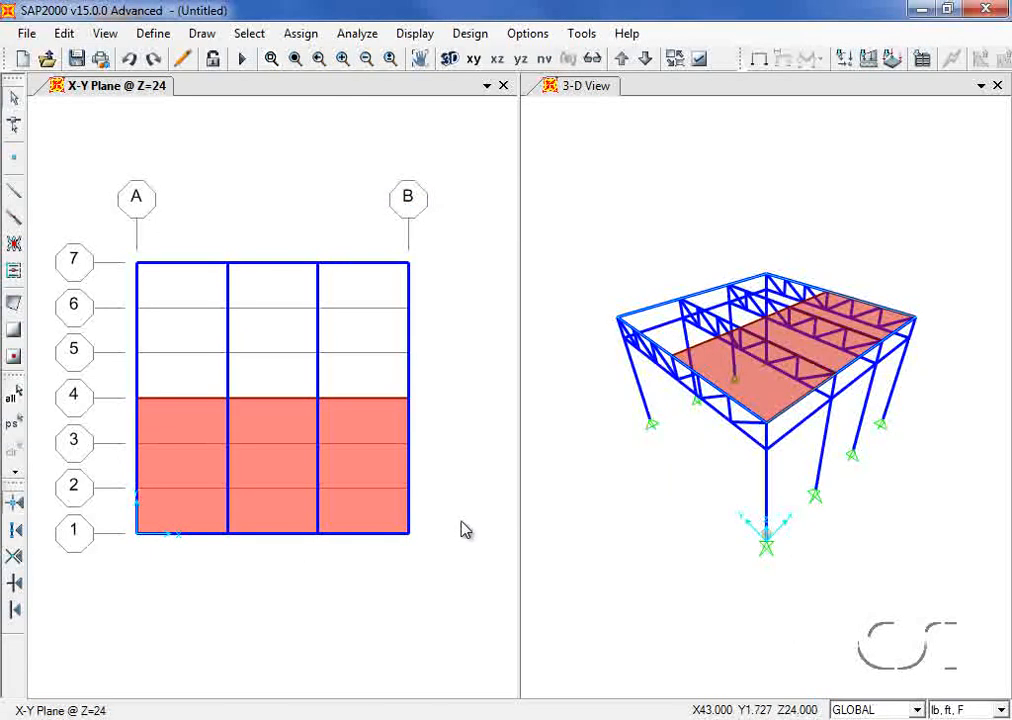
left_click(206, 432)
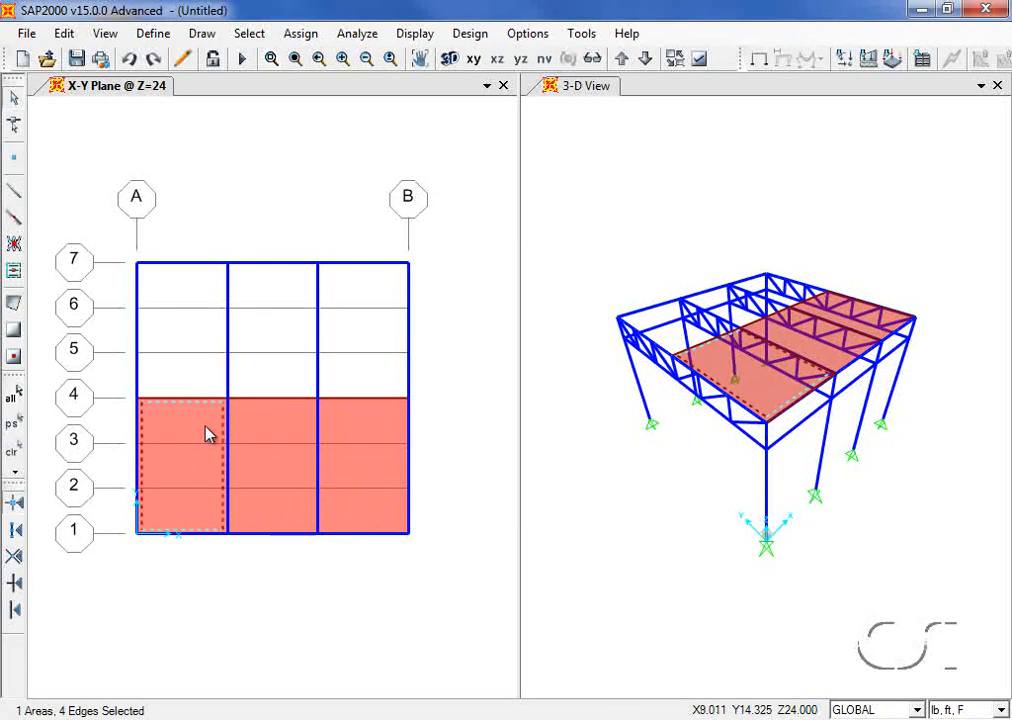
Step: Select all three roof panels and replicate them with dx 0, dy 18, 1 copy
left_click(263, 432)
left_click(362, 432)
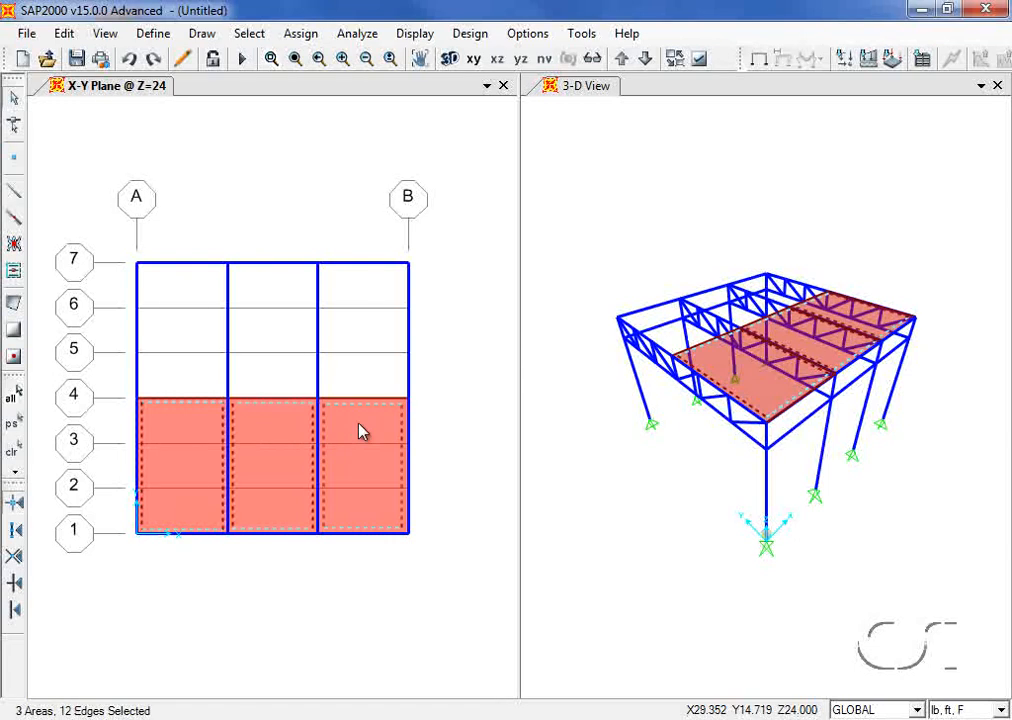
left_click(63, 34)
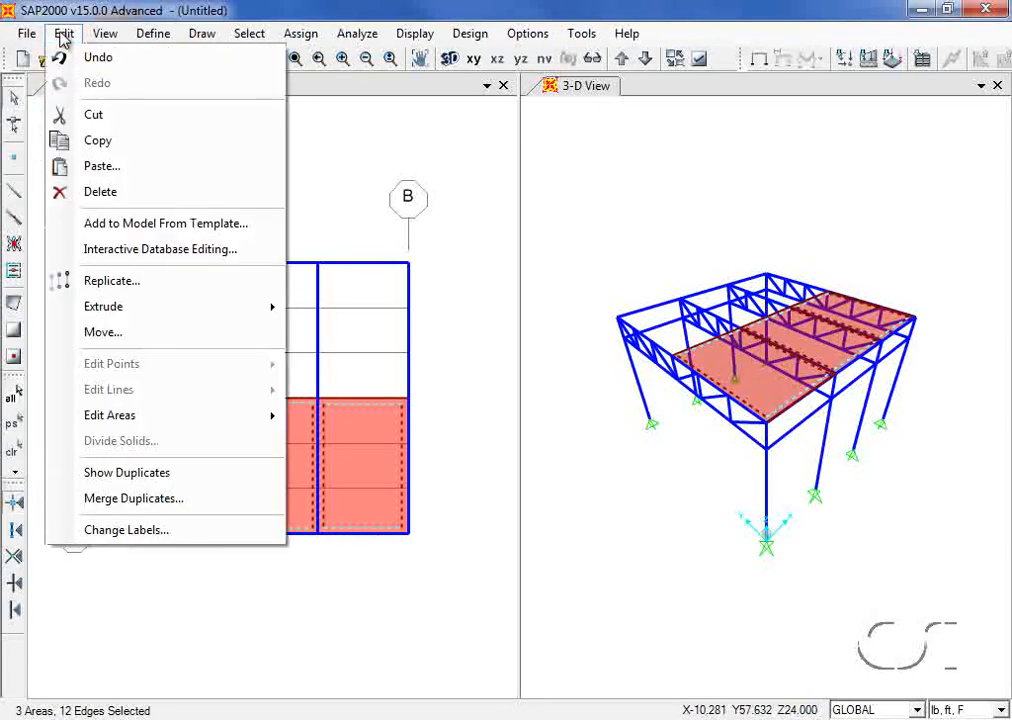
left_click(111, 283)
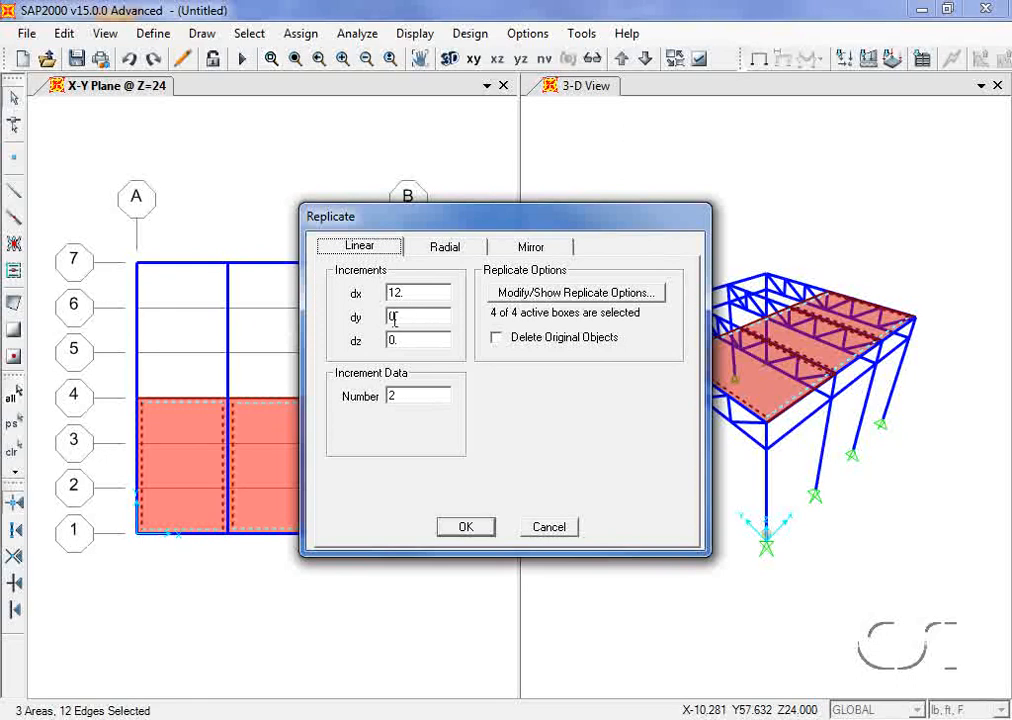
double_click(409, 293)
type("0")
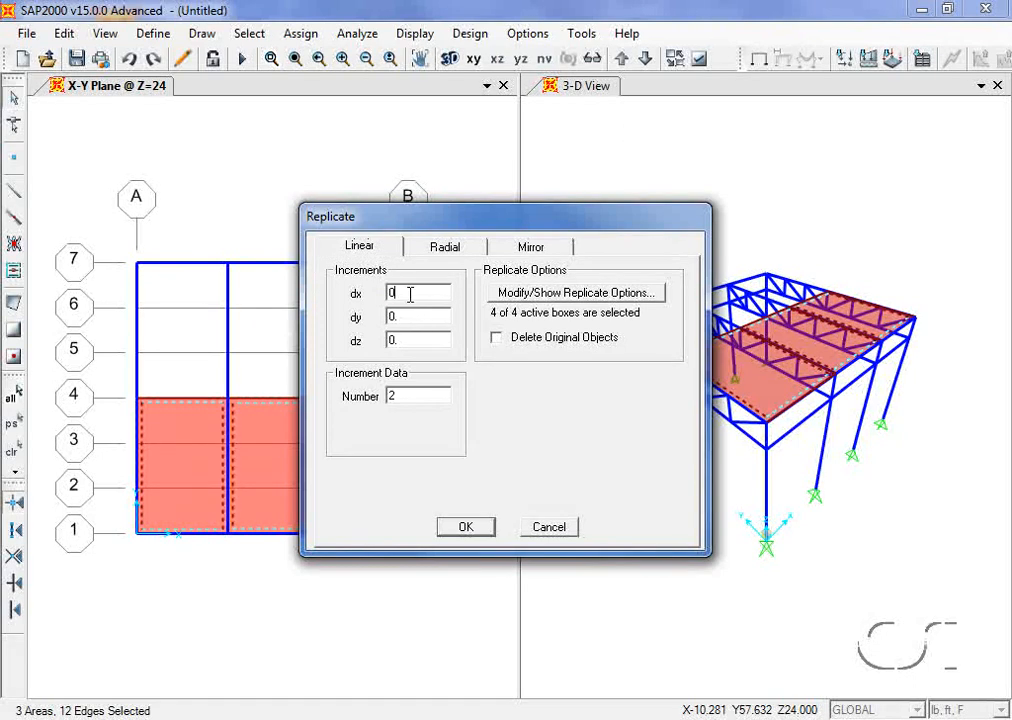
double_click(409, 316)
type("18")
double_click(394, 397)
type("1")
left_click(465, 528)
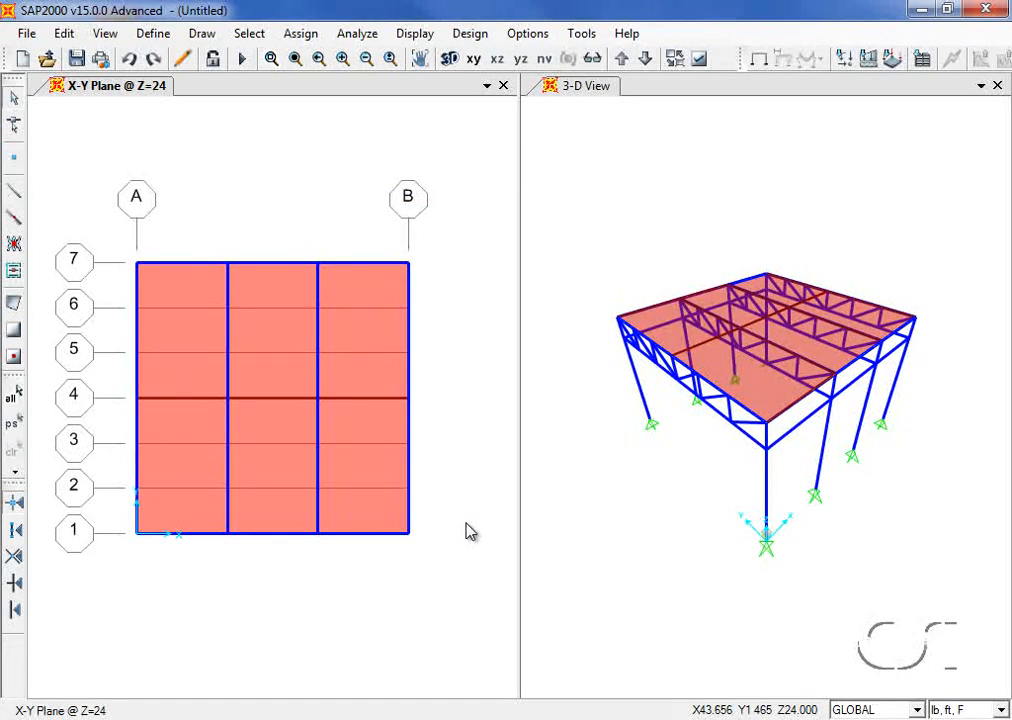
Step: Set the left view to the Y-Z plane at X=0
left_click(105, 33)
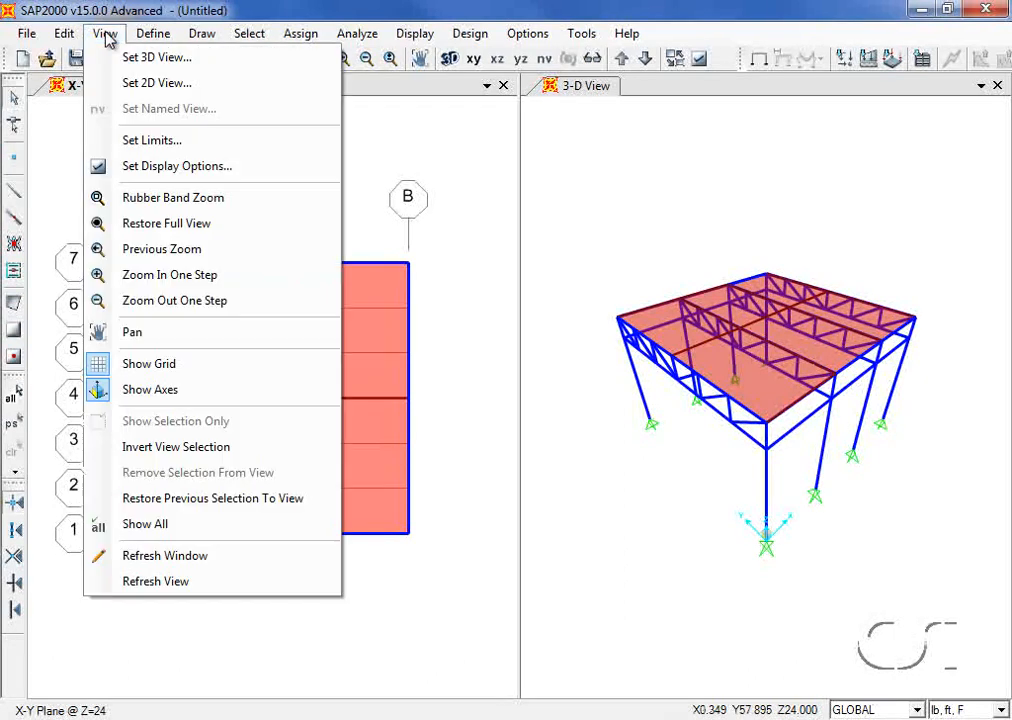
left_click(120, 85)
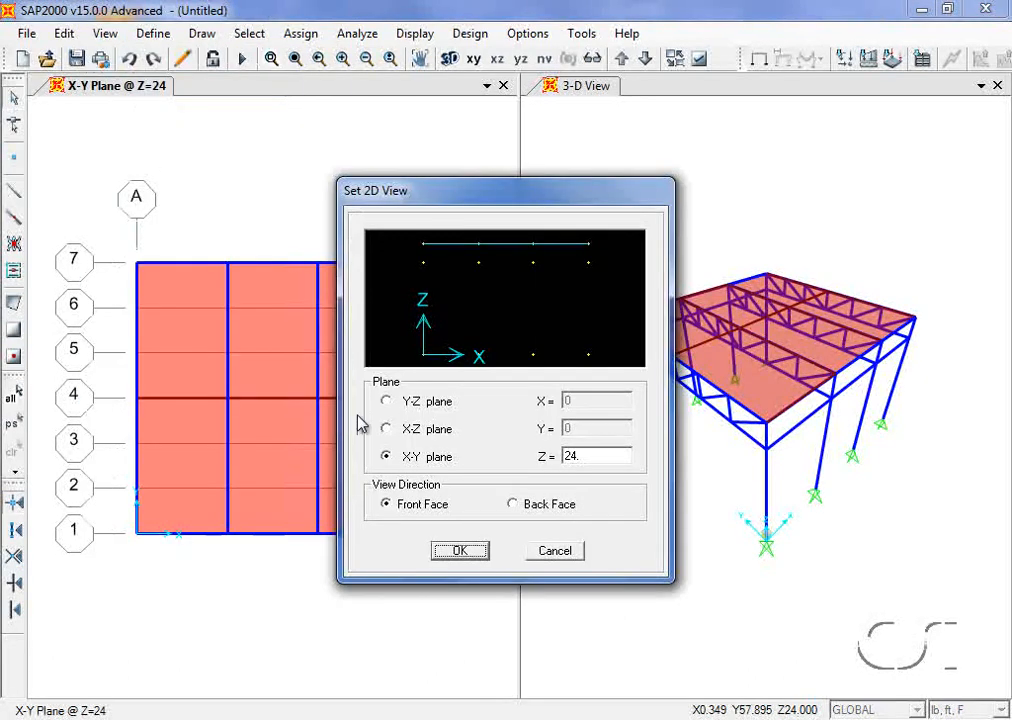
left_click(396, 404)
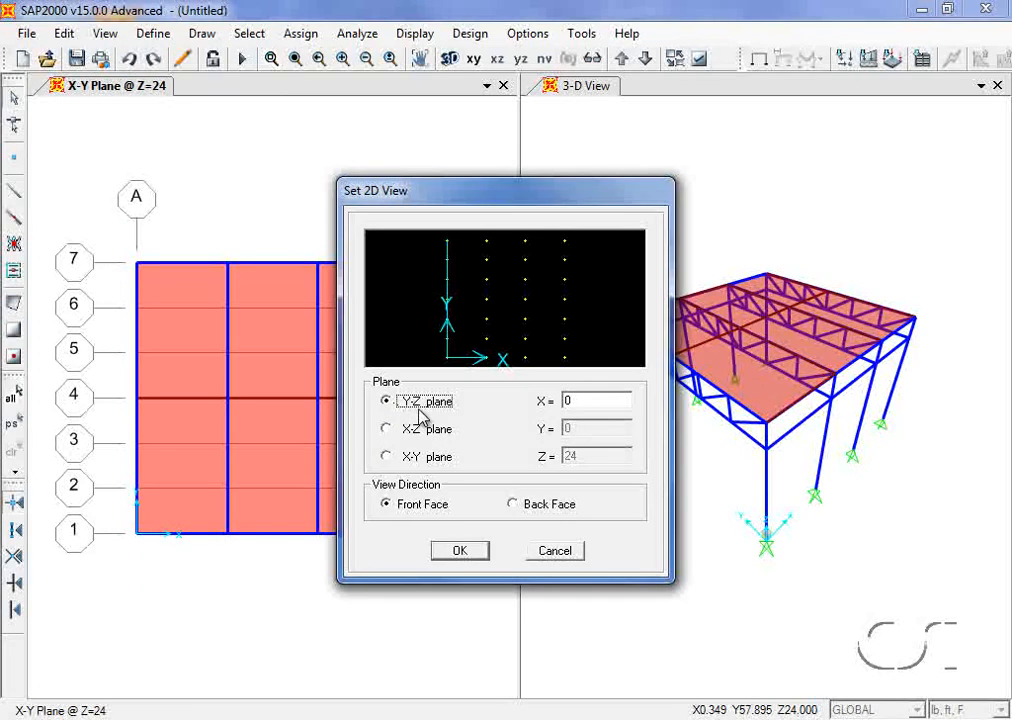
left_click(459, 551)
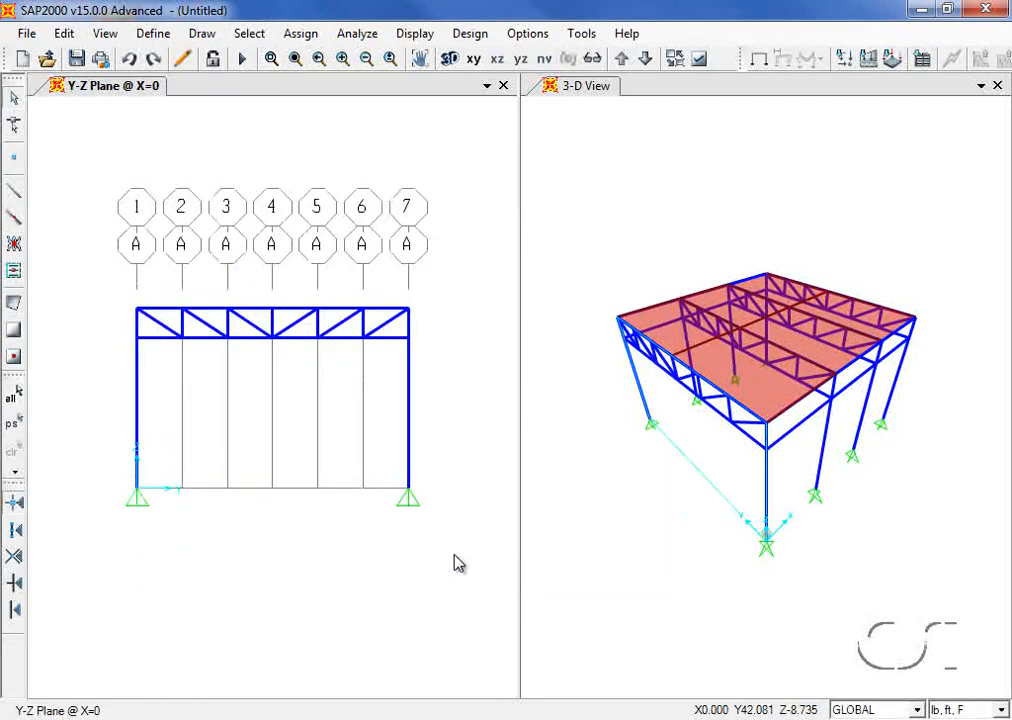
Step: Hide the grid lines in the Y-Z elevation
left_click(106, 36)
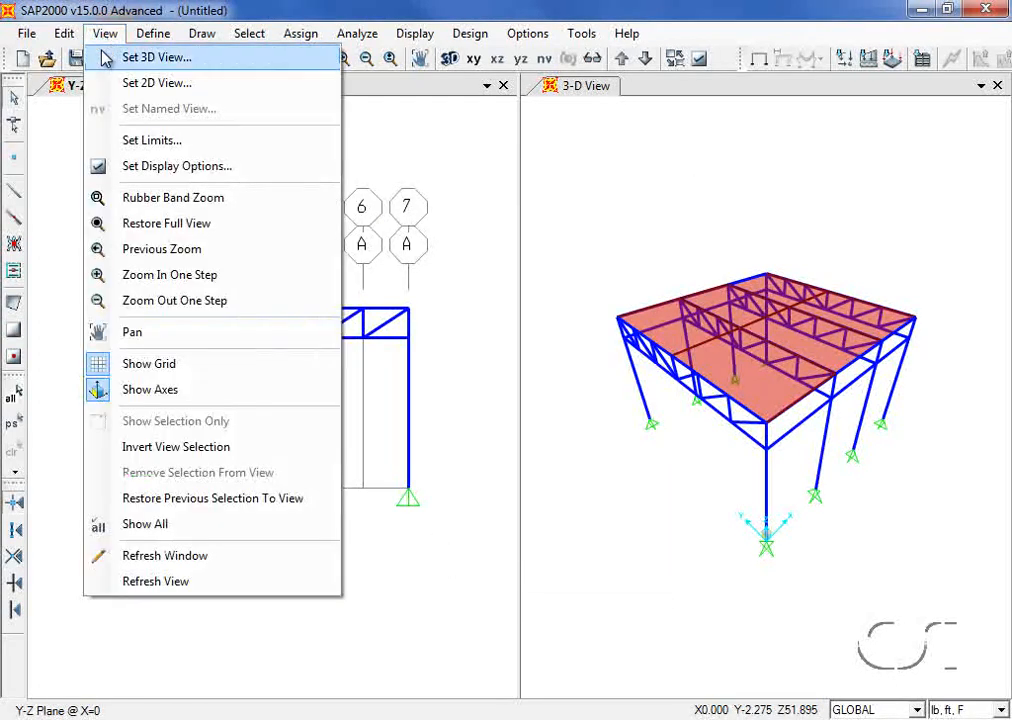
left_click(184, 365)
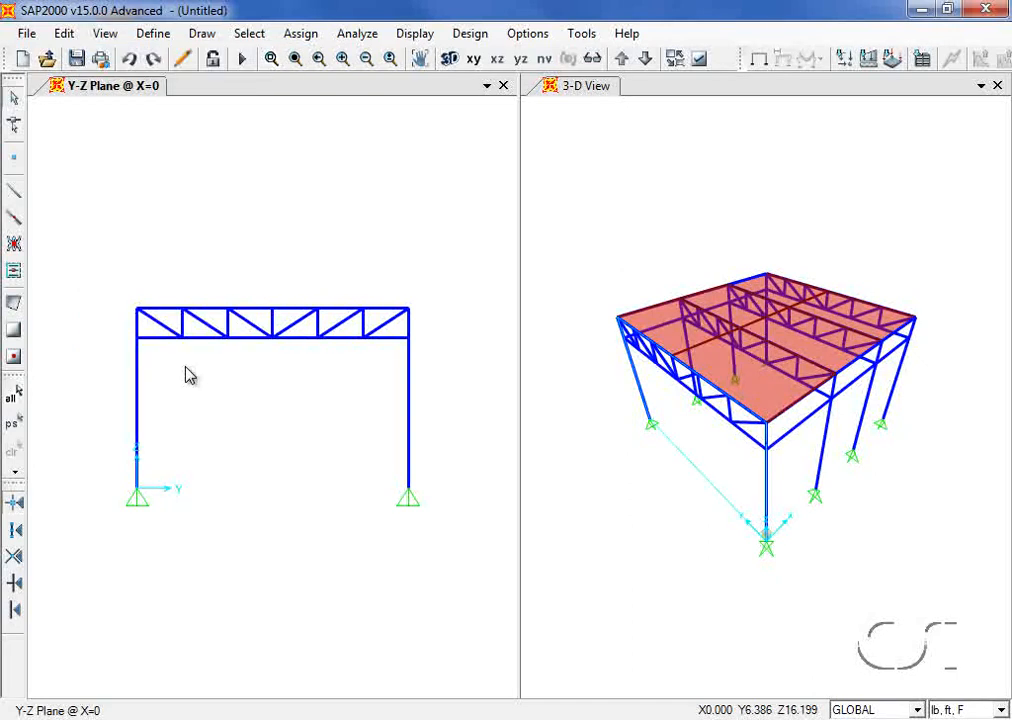
left_click(249, 35)
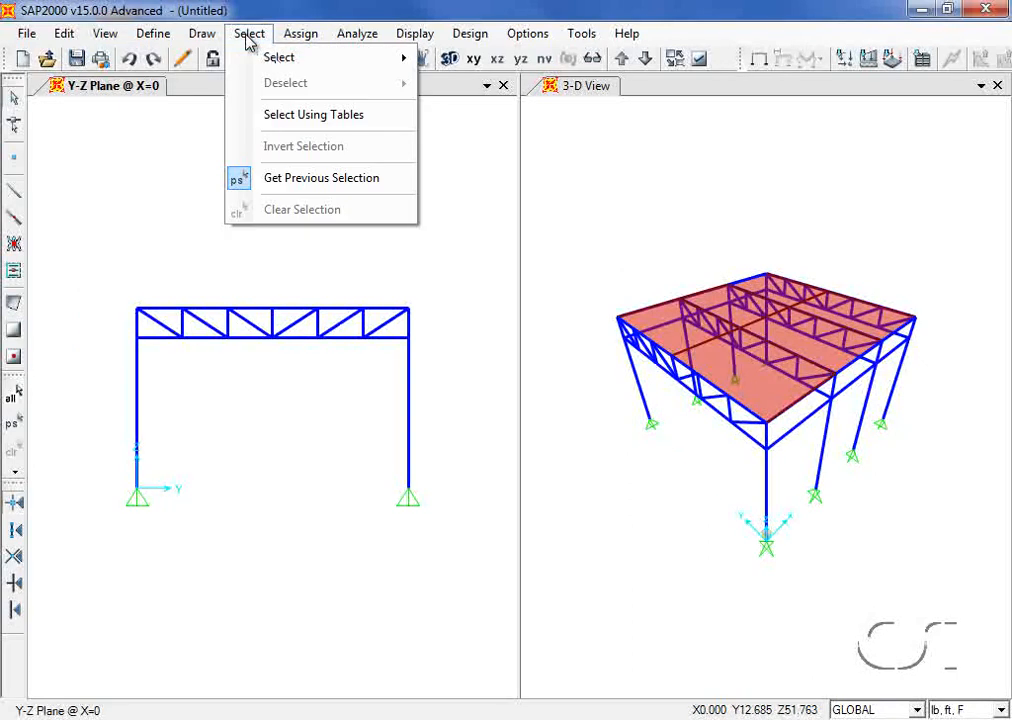
Step: Select objects by coordinate range at single values Y = 18 and Z = 24
mouse_move(257, 63)
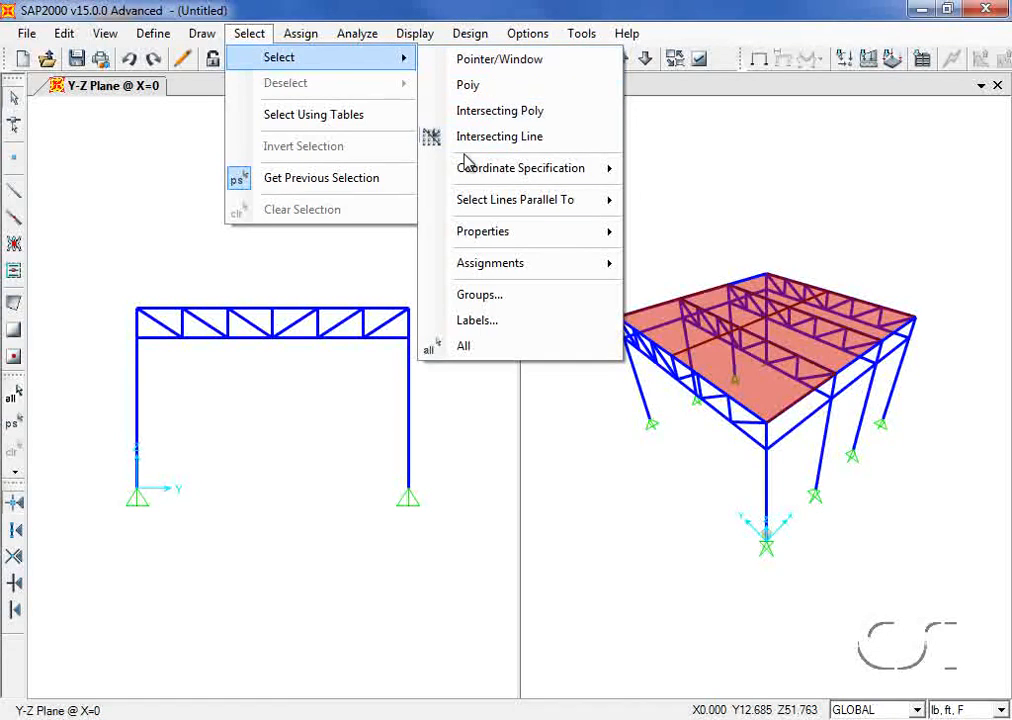
mouse_move(468, 172)
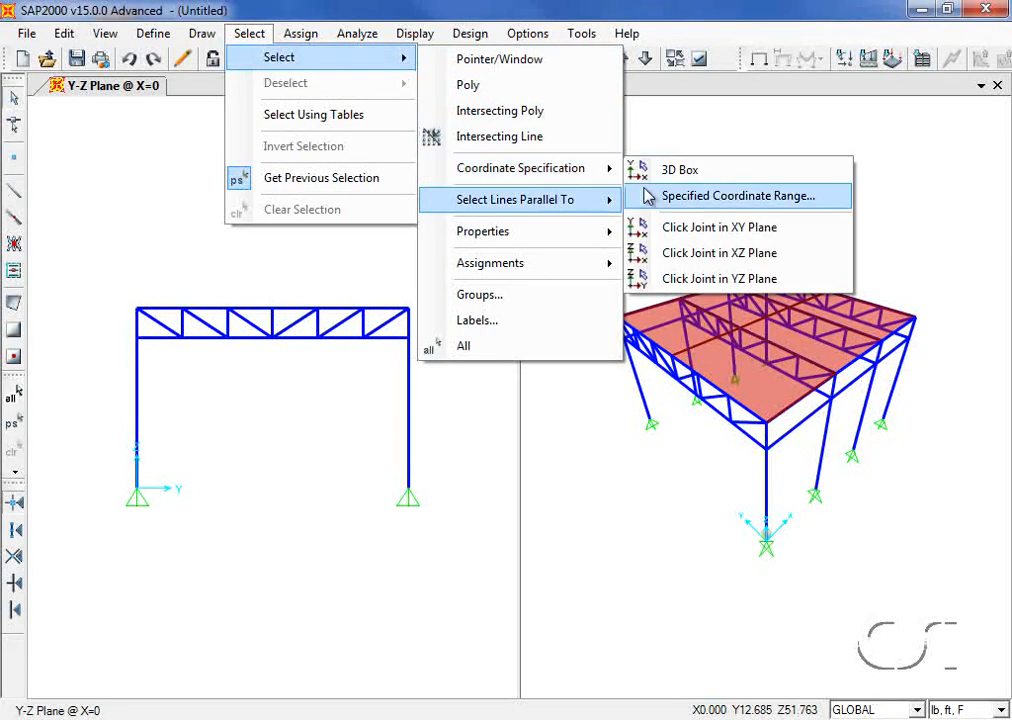
left_click(765, 198)
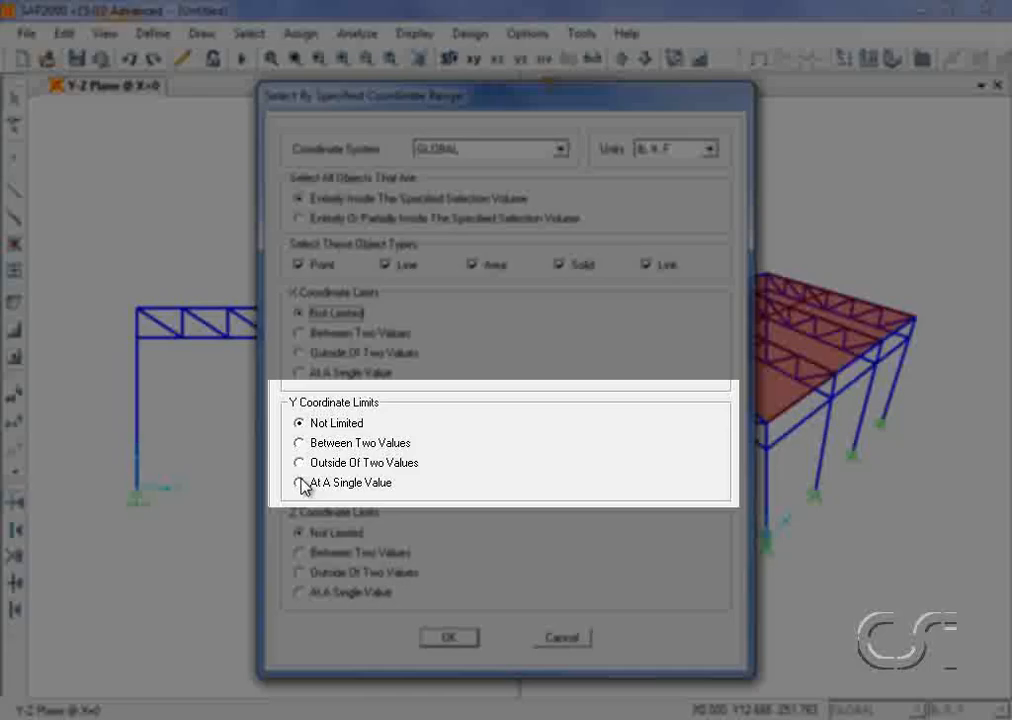
left_click(300, 483)
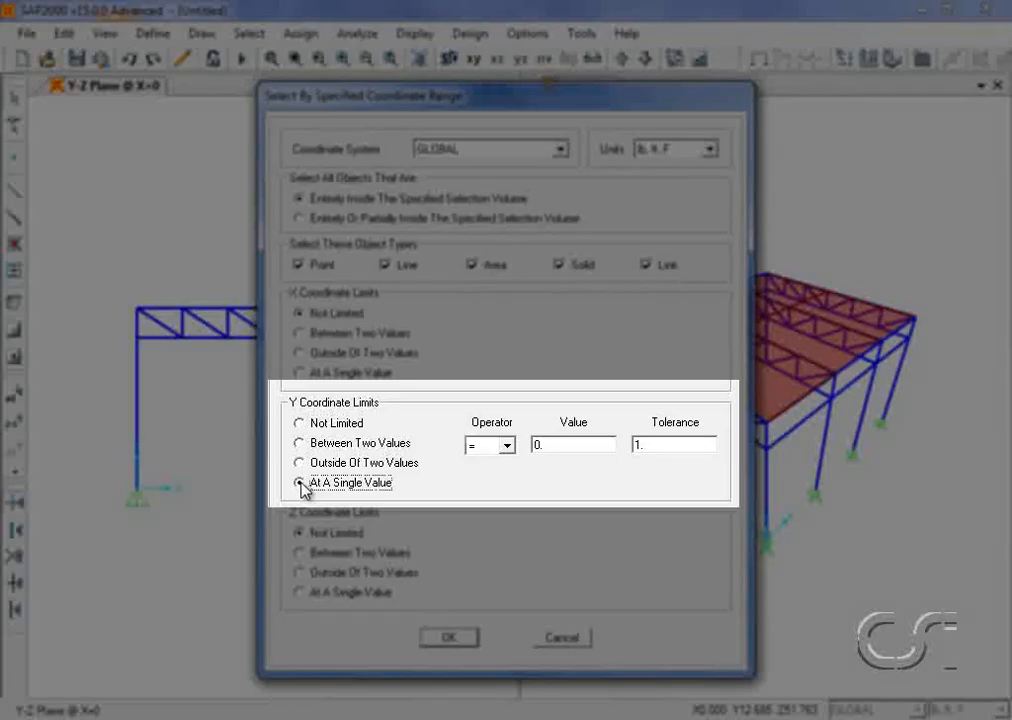
left_click_drag(533, 445, 552, 446)
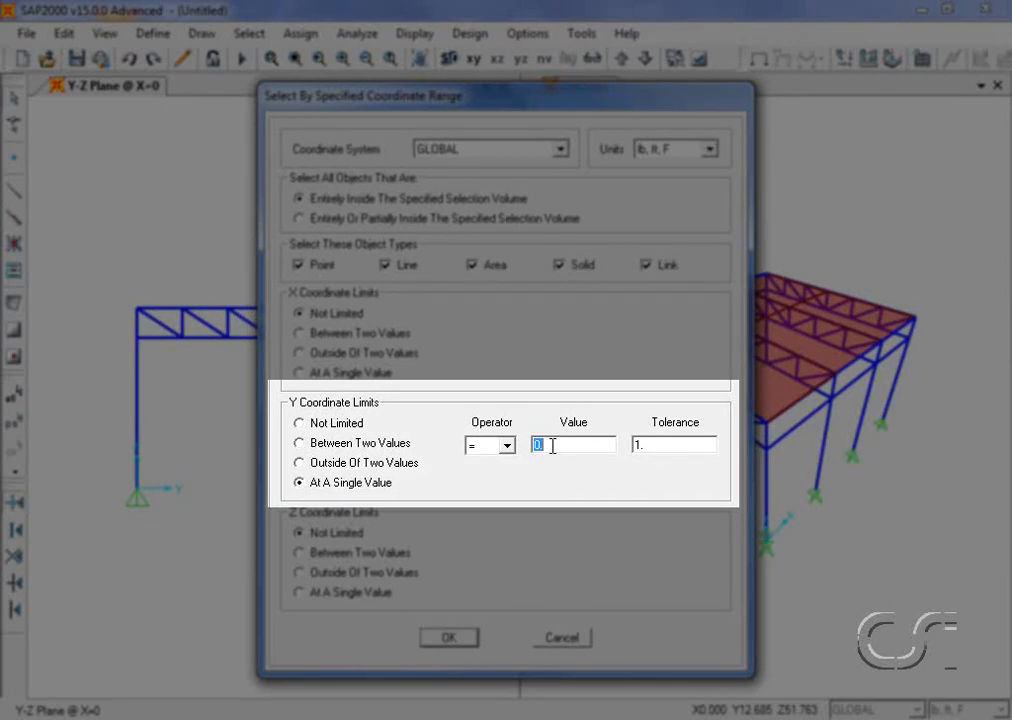
type("18")
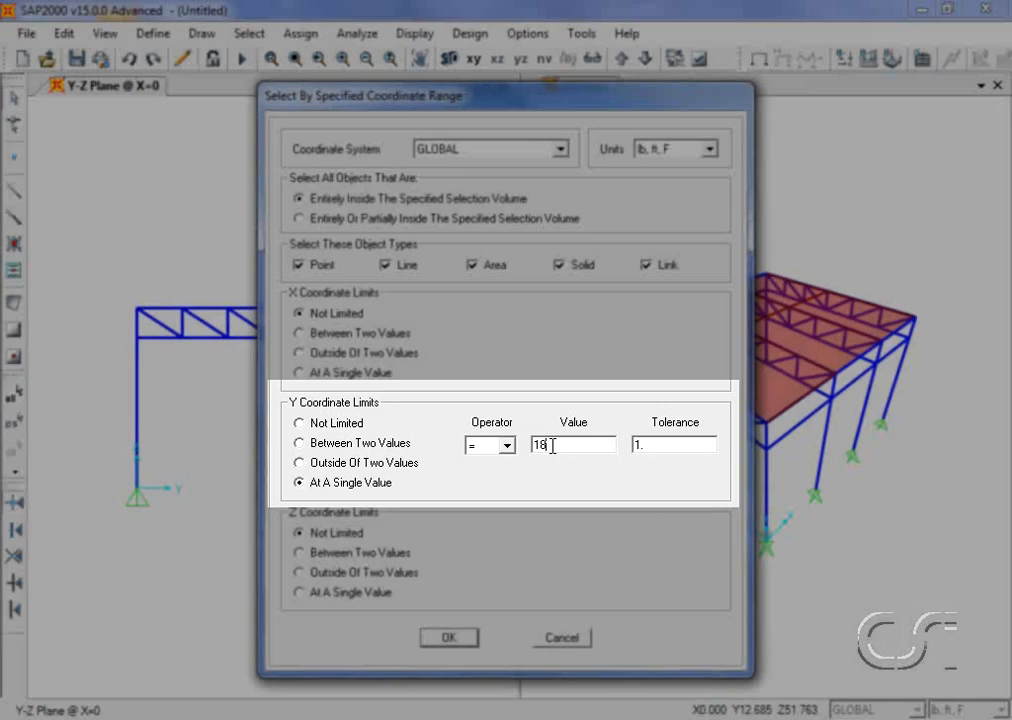
left_click(300, 592)
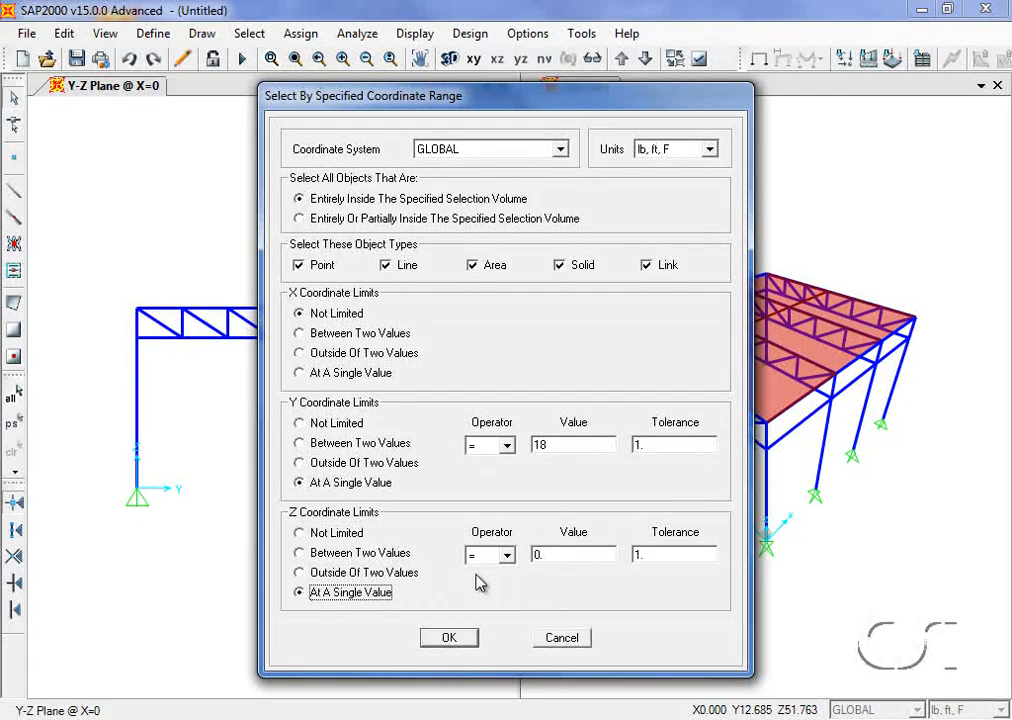
double_click(551, 554)
type("24")
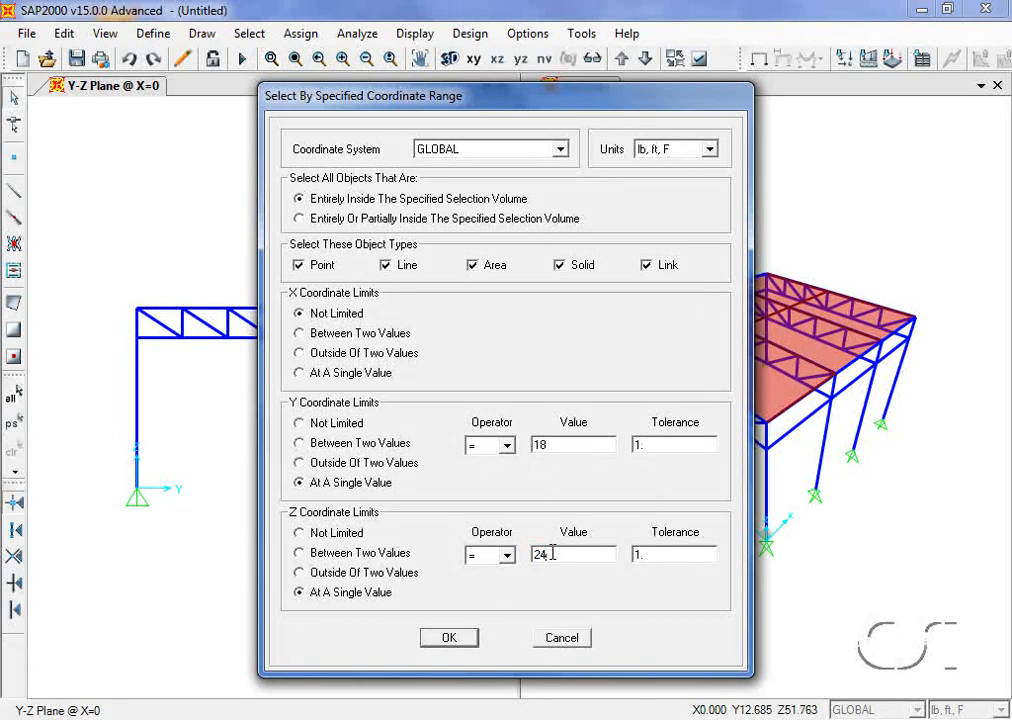
left_click(449, 640)
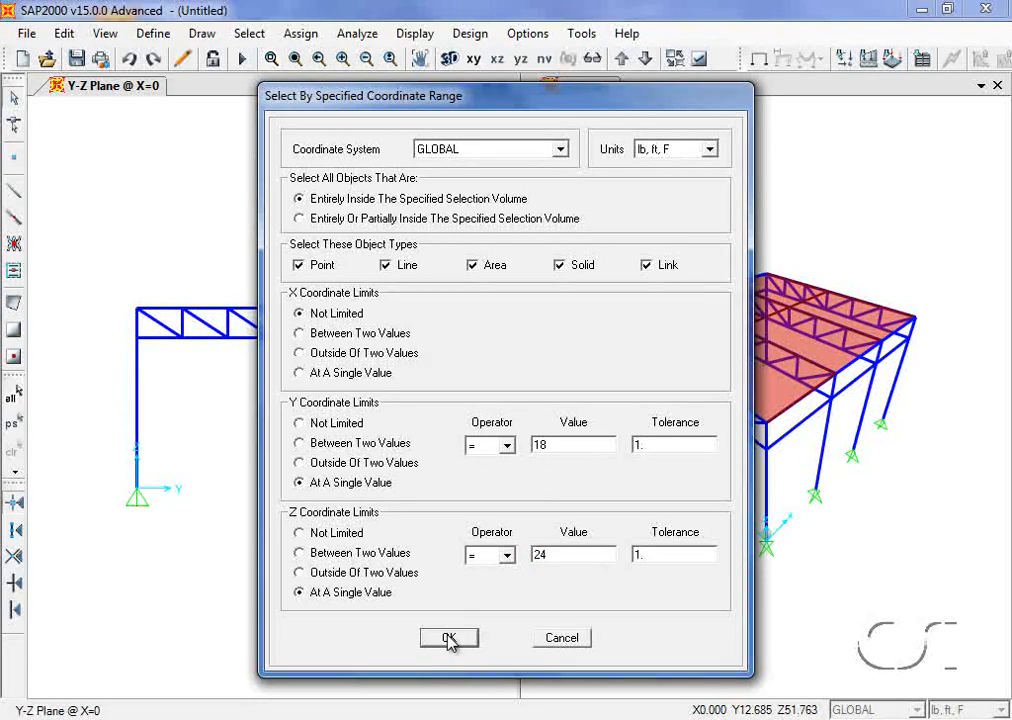
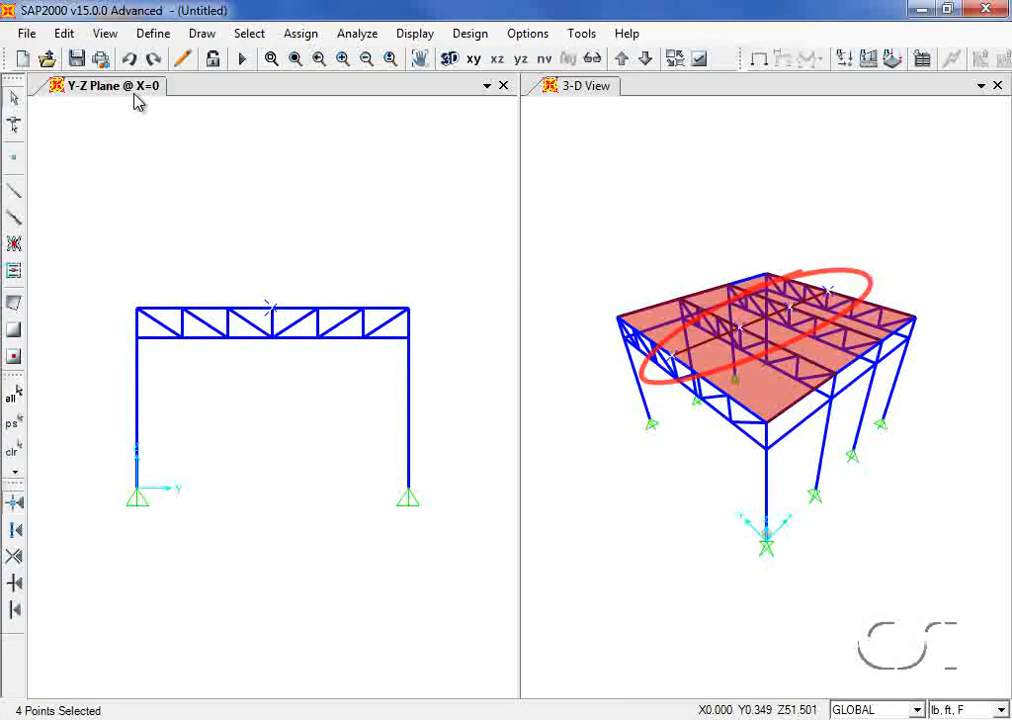
Step: Move the four selected ridge joints up by Delta Z = 3 ft
left_click(64, 34)
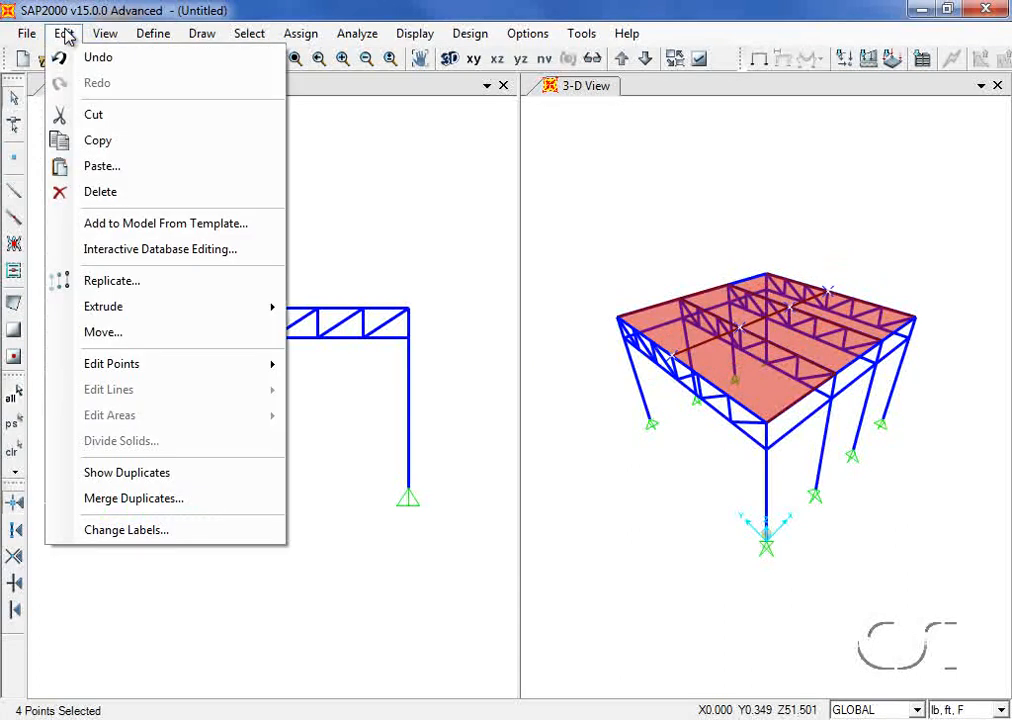
left_click(103, 336)
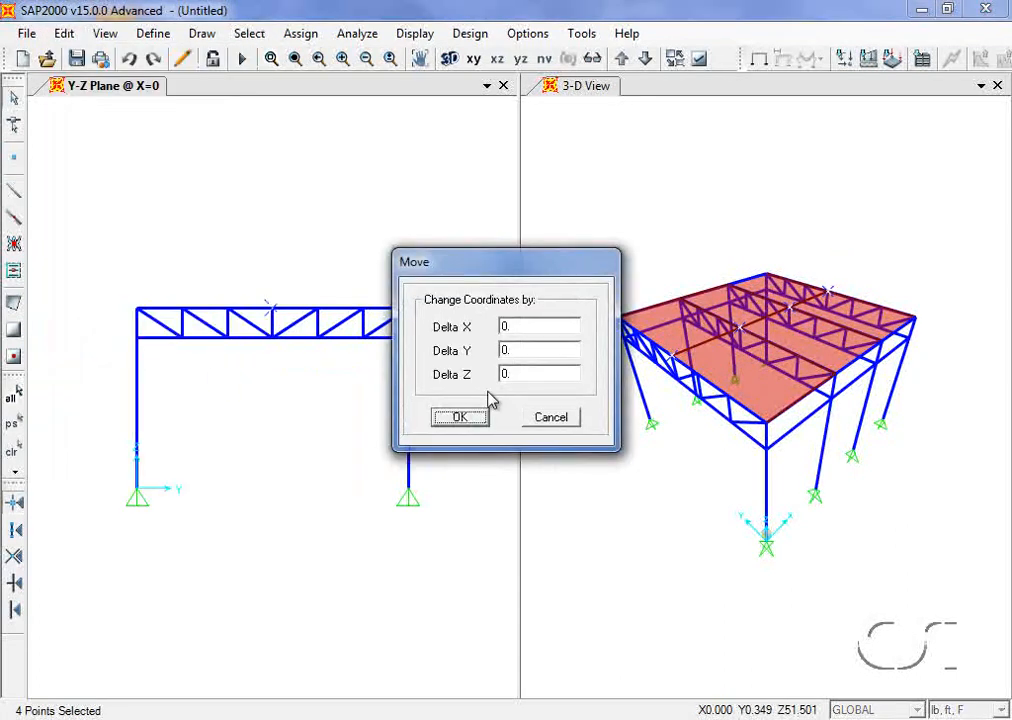
double_click(531, 376)
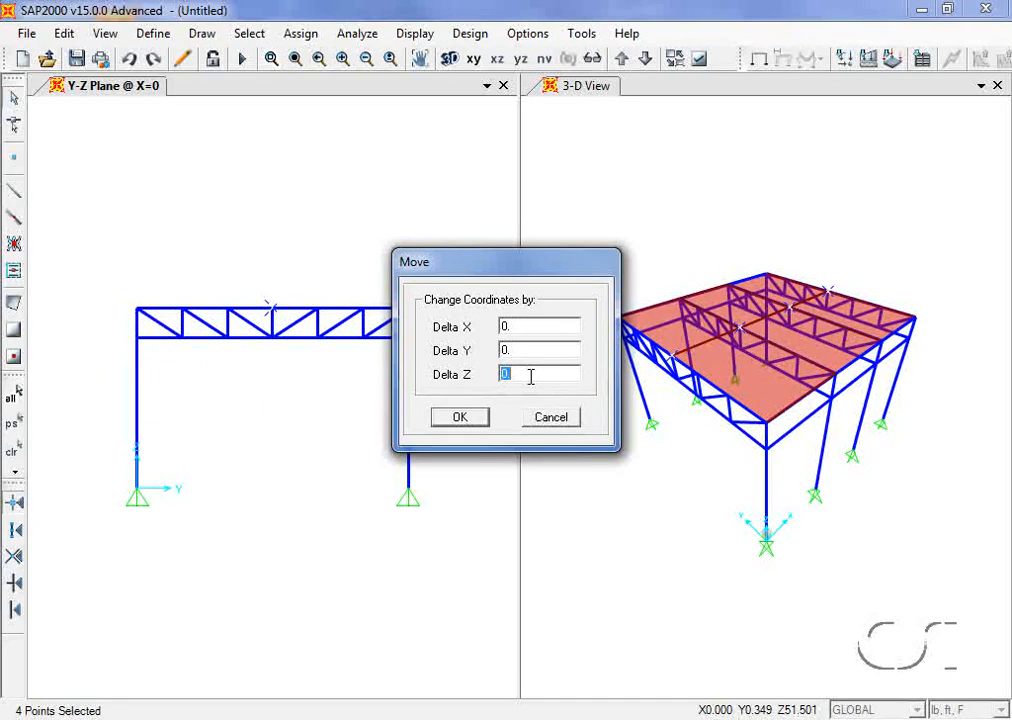
type("3")
left_click(456, 418)
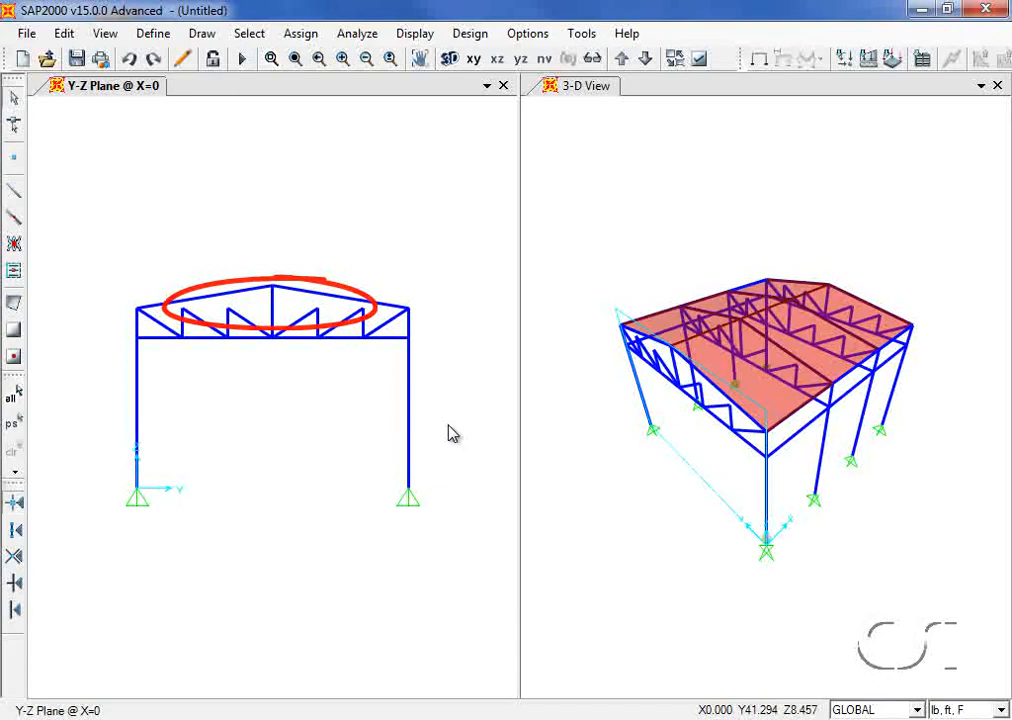
Step: Select the top-chord joints with Y between 12 and 24 ft by coordinate range
left_click(250, 35)
mouse_move(294, 58)
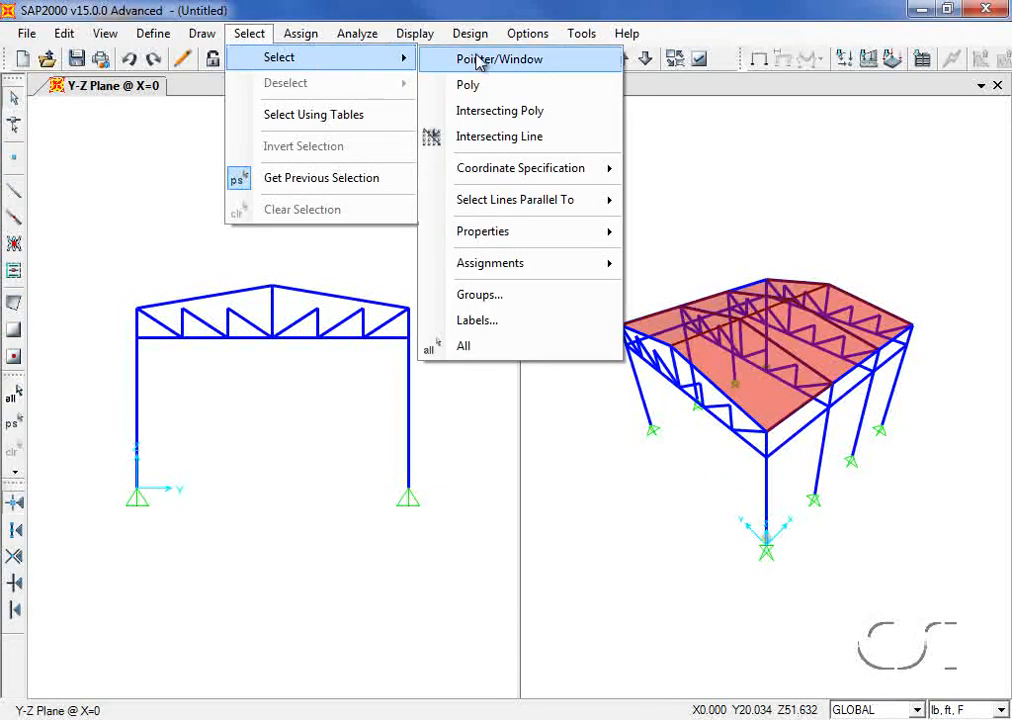
mouse_move(510, 172)
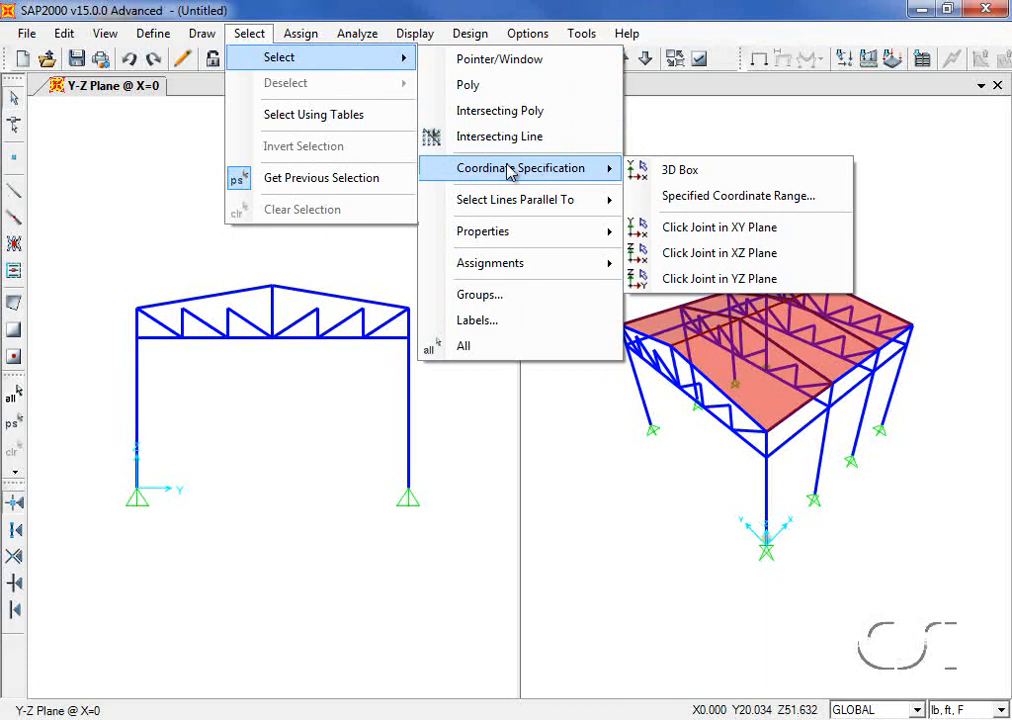
left_click(736, 197)
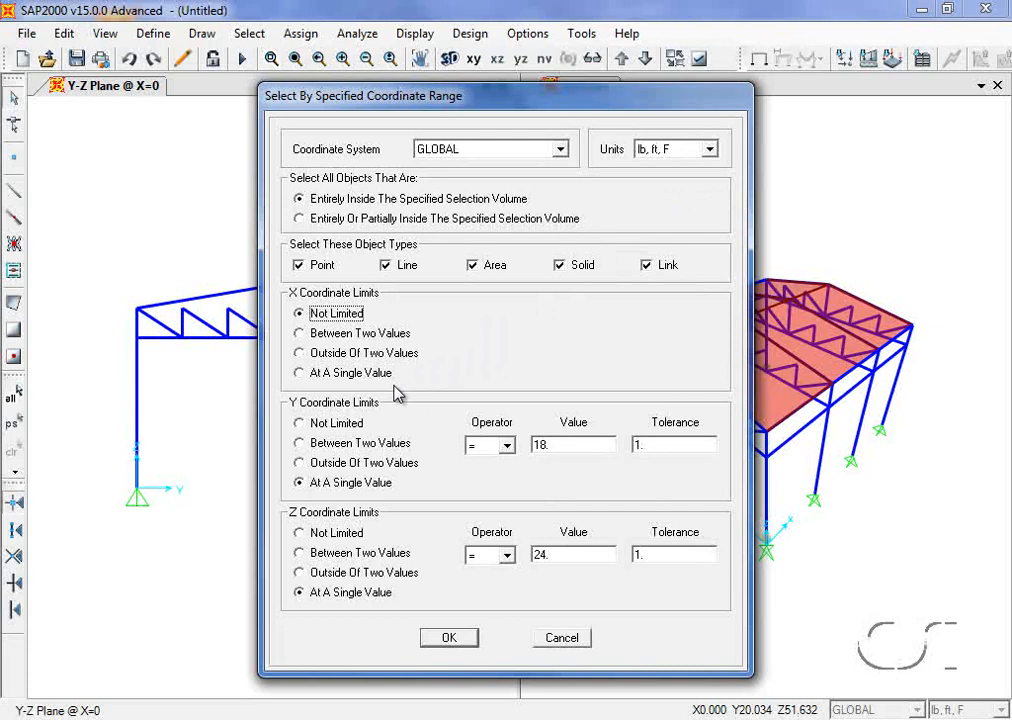
left_click(300, 444)
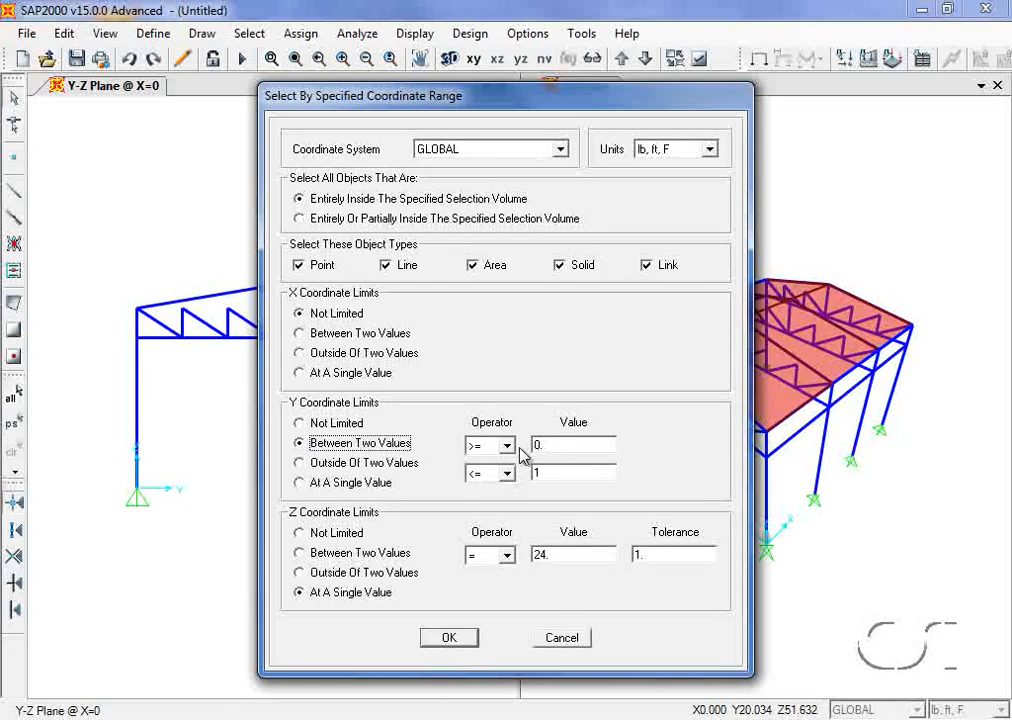
double_click(544, 444)
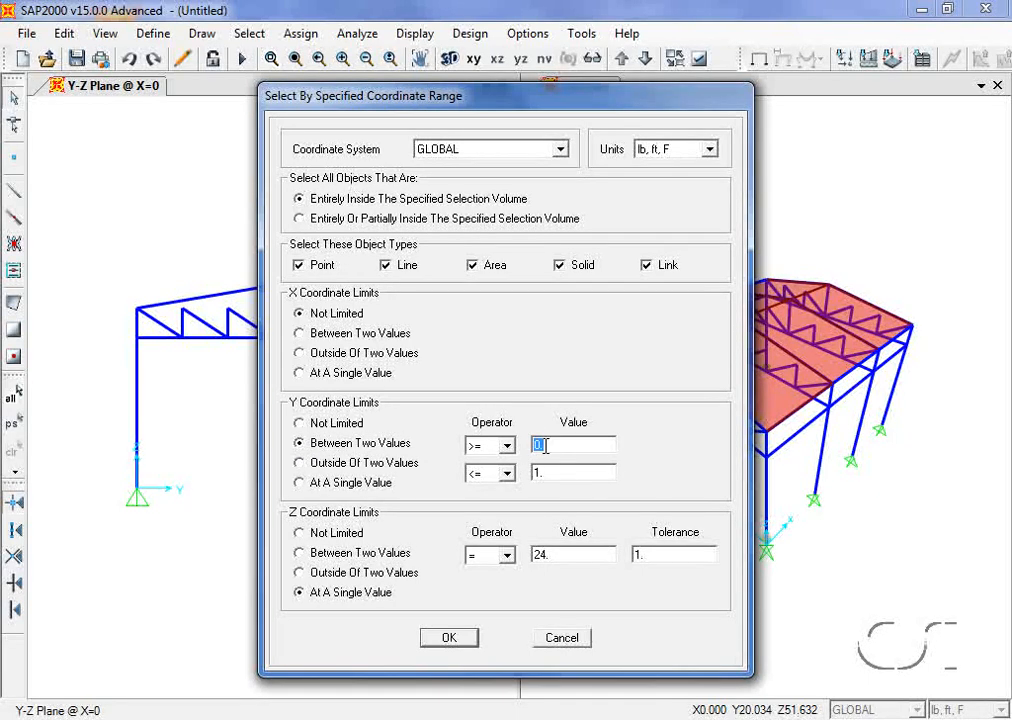
type("12")
double_click(544, 471)
type("24")
left_click(451, 638)
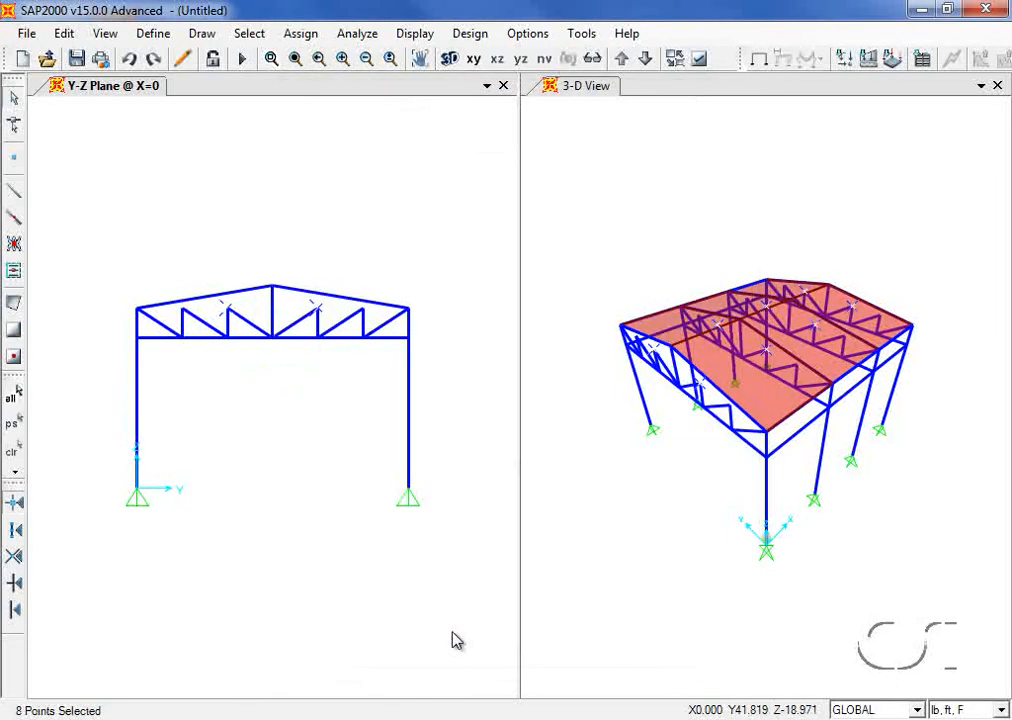
Step: Move the eight selected joints up by Delta Z = 2 ft
left_click(64, 36)
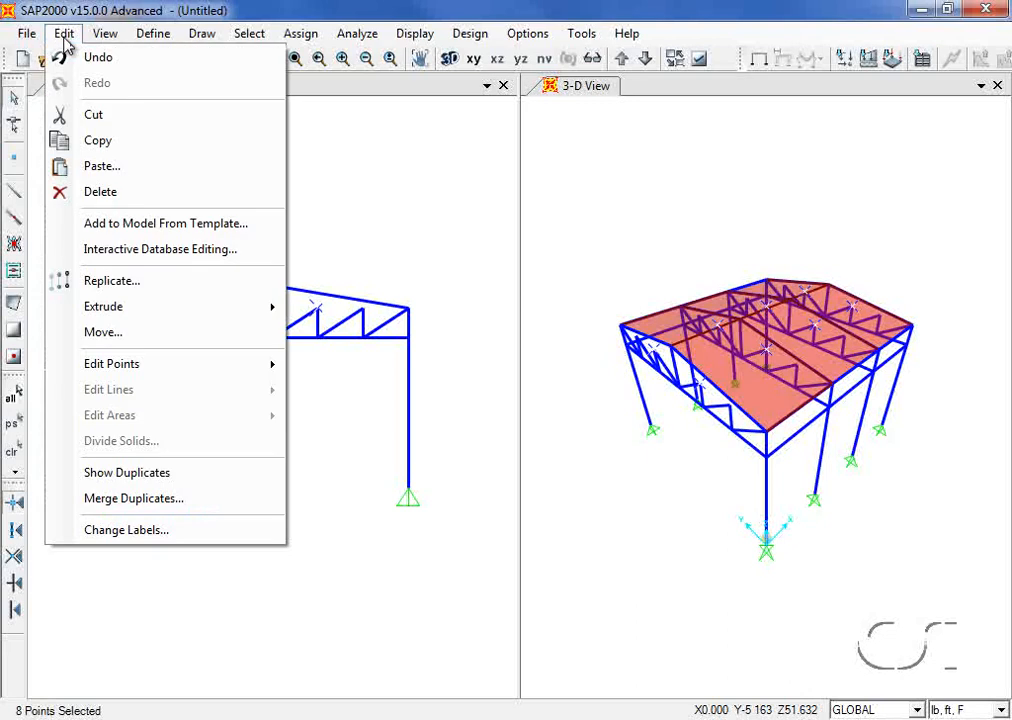
left_click(112, 336)
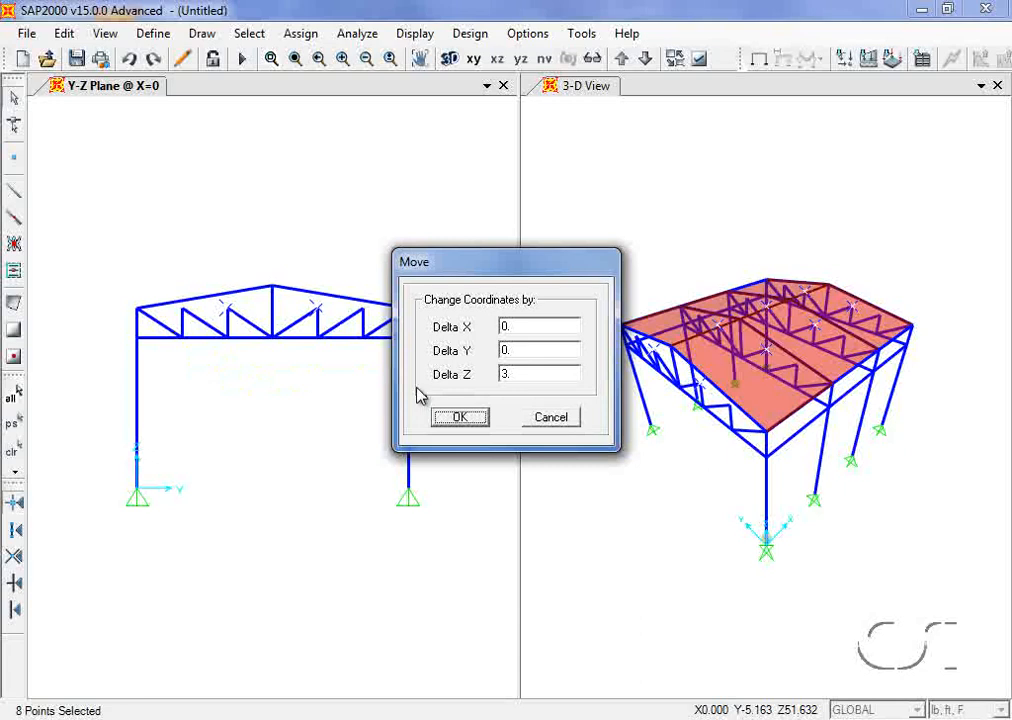
double_click(514, 375)
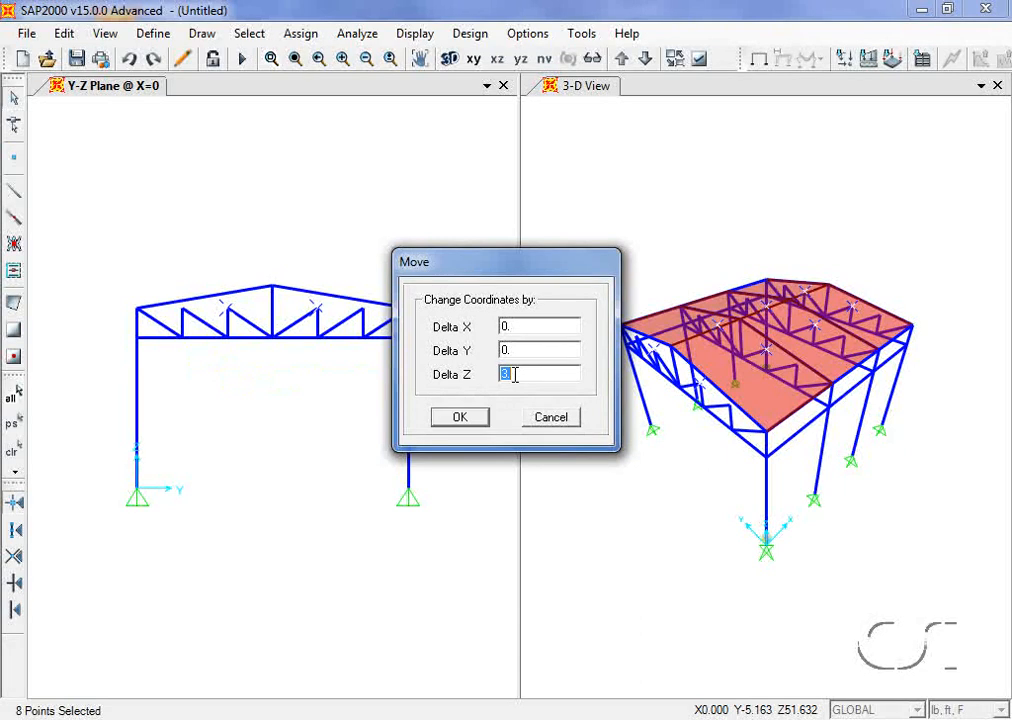
type("2")
left_click(460, 419)
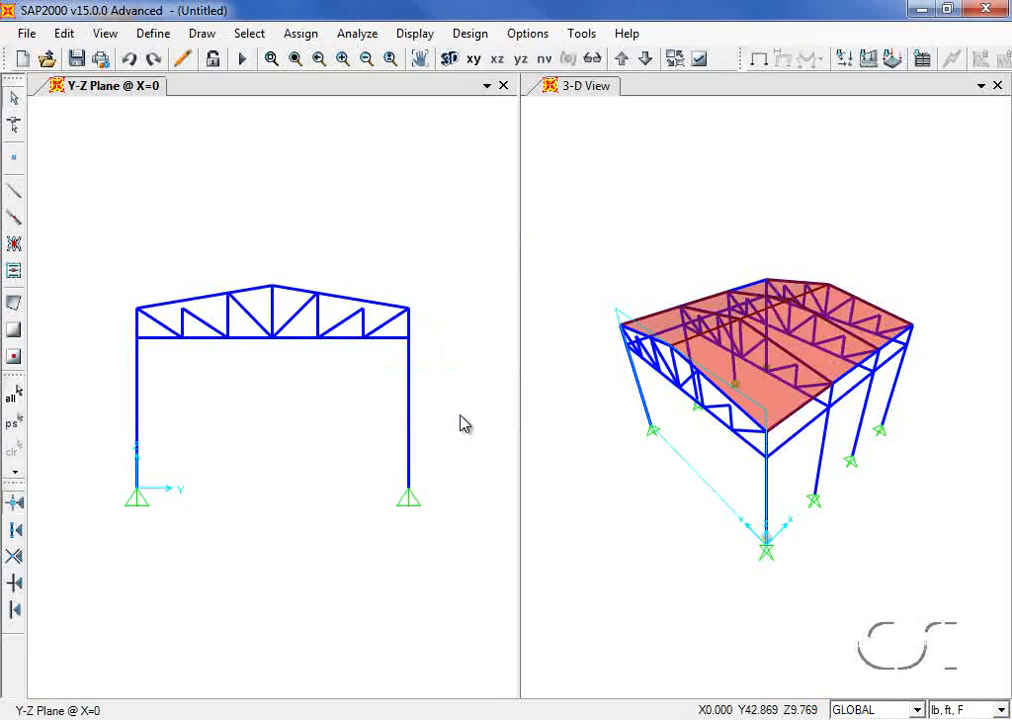
Step: Select the top-chord joints with Y between 6 and 30 ft by coordinate range
left_click(252, 36)
mouse_move(300, 57)
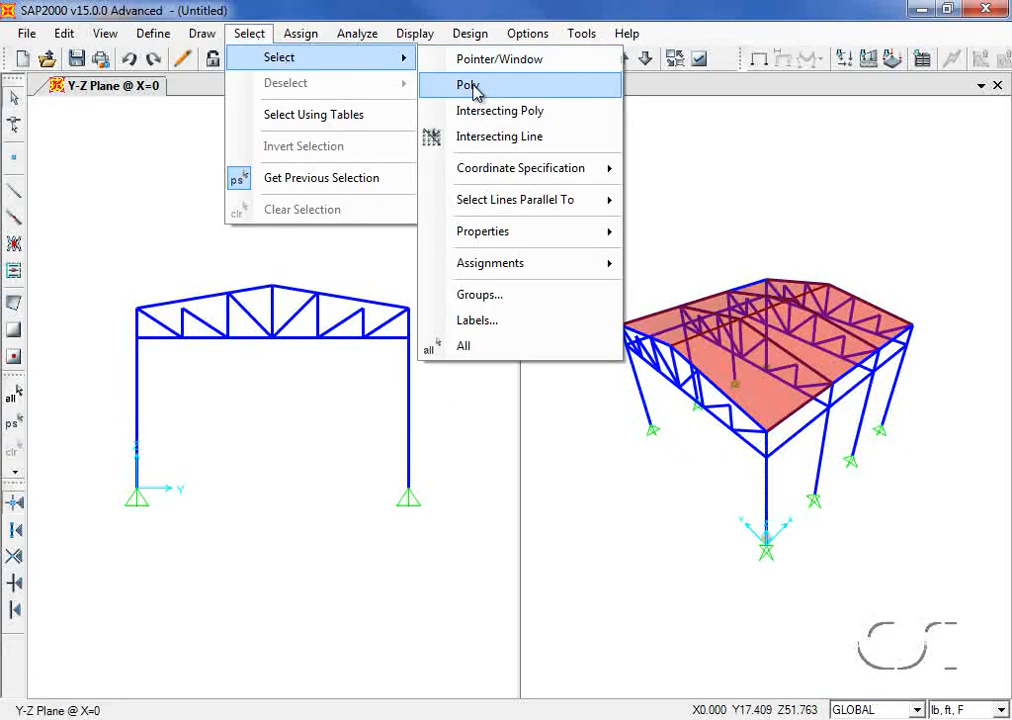
mouse_move(495, 171)
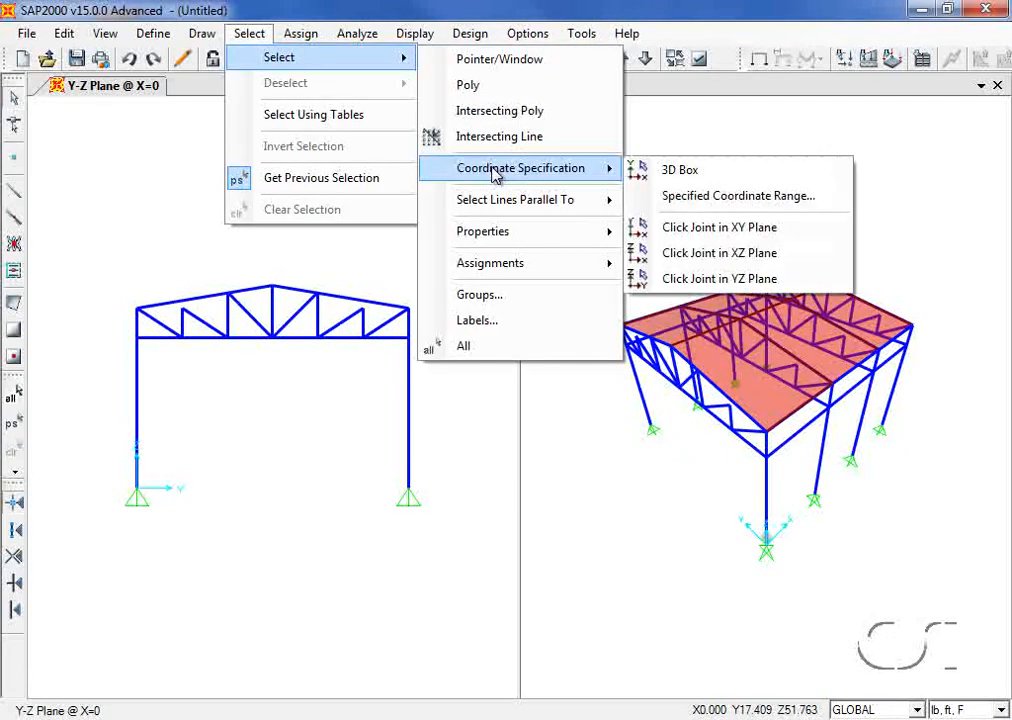
left_click(752, 197)
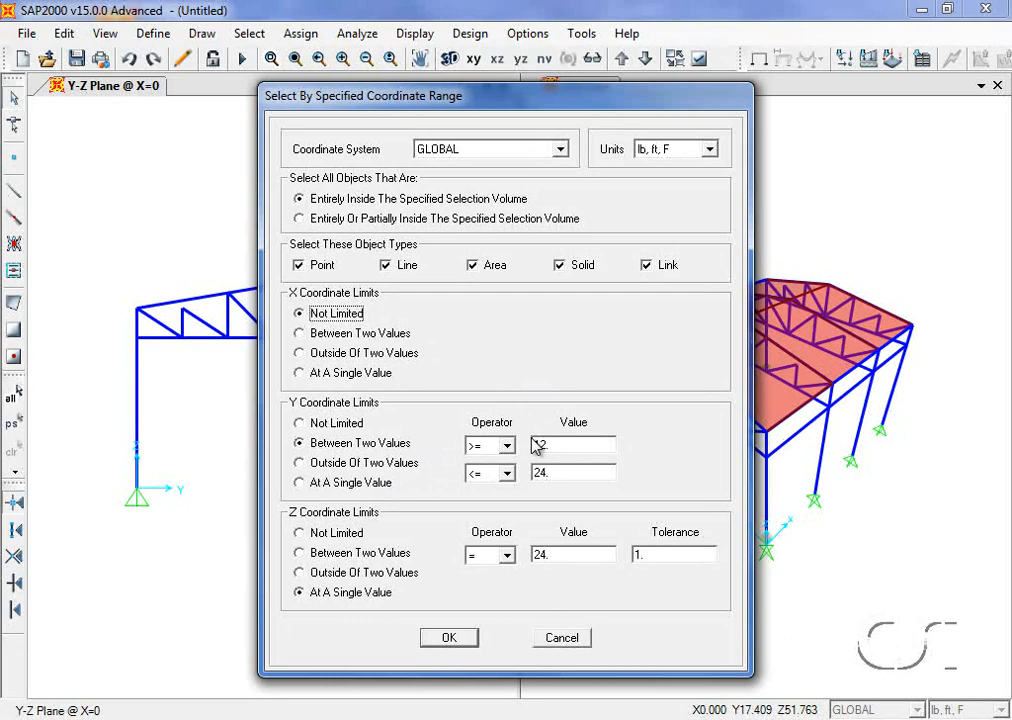
left_click_drag(532, 440, 548, 439)
type("6")
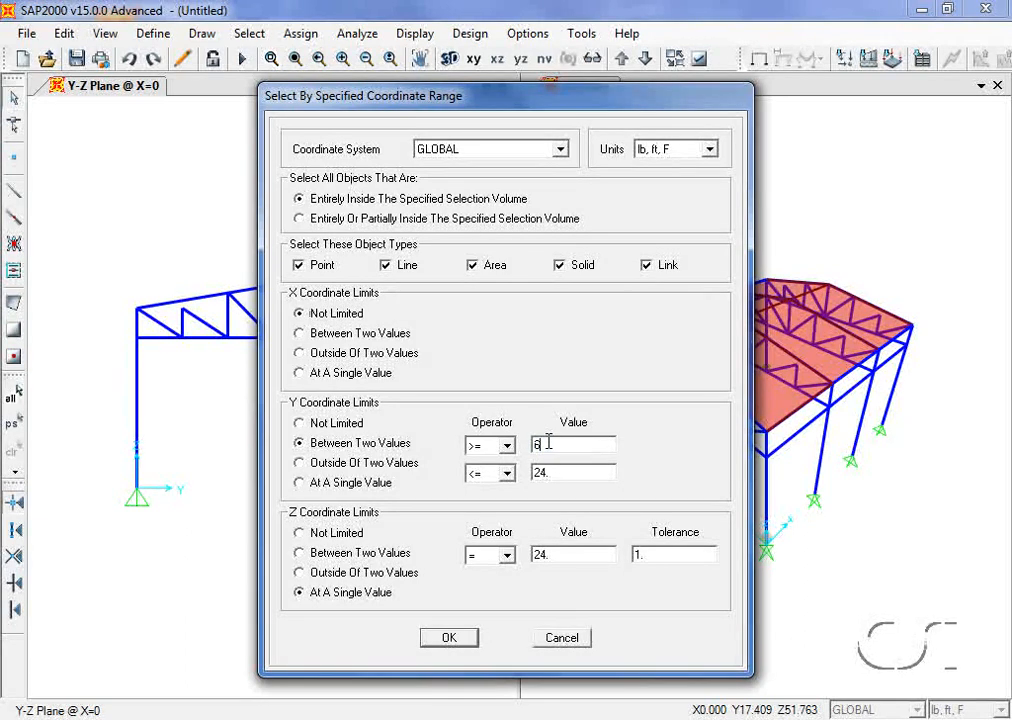
key("Delete")
double_click(556, 472)
type("30")
left_click(450, 639)
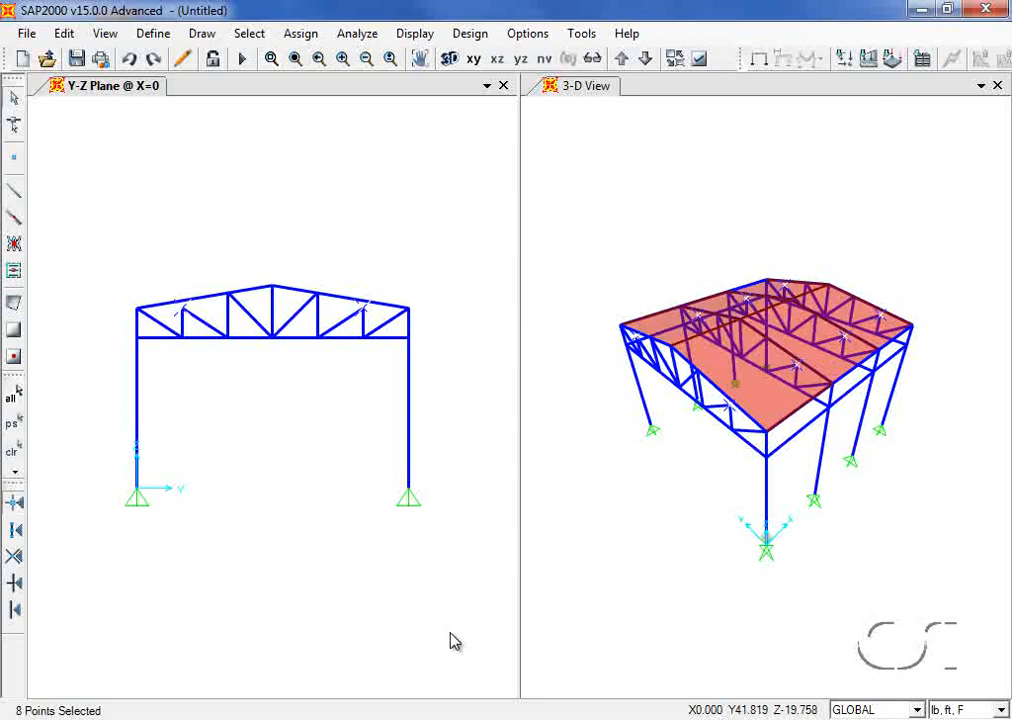
Step: Move the selected joints up by Delta Z = 1 ft
left_click(72, 35)
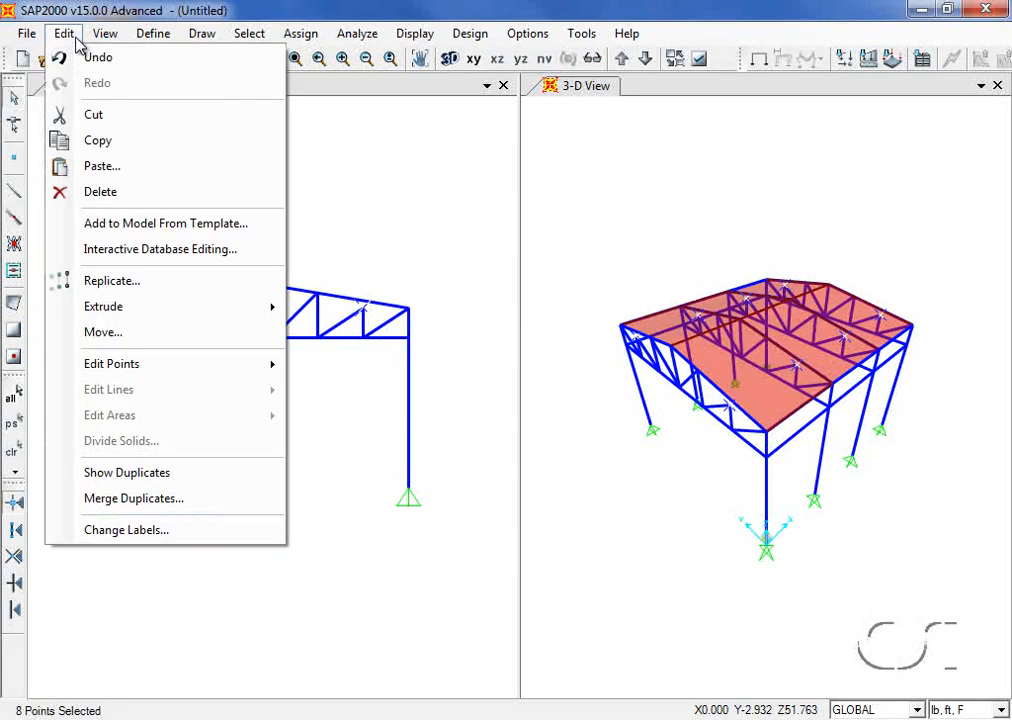
left_click(104, 338)
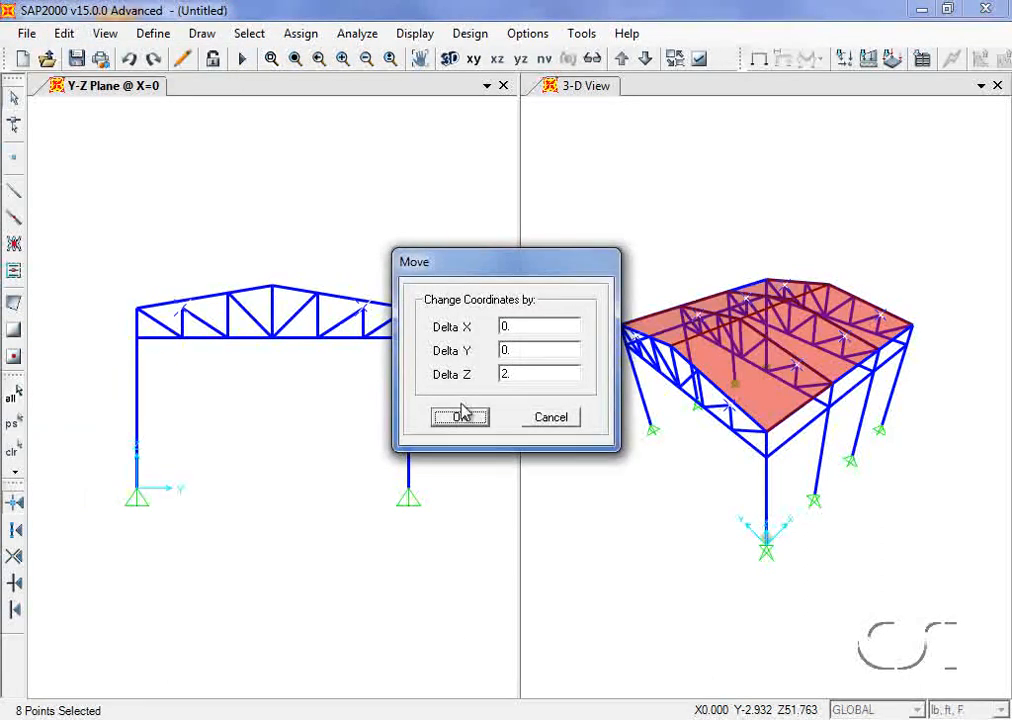
double_click(514, 374)
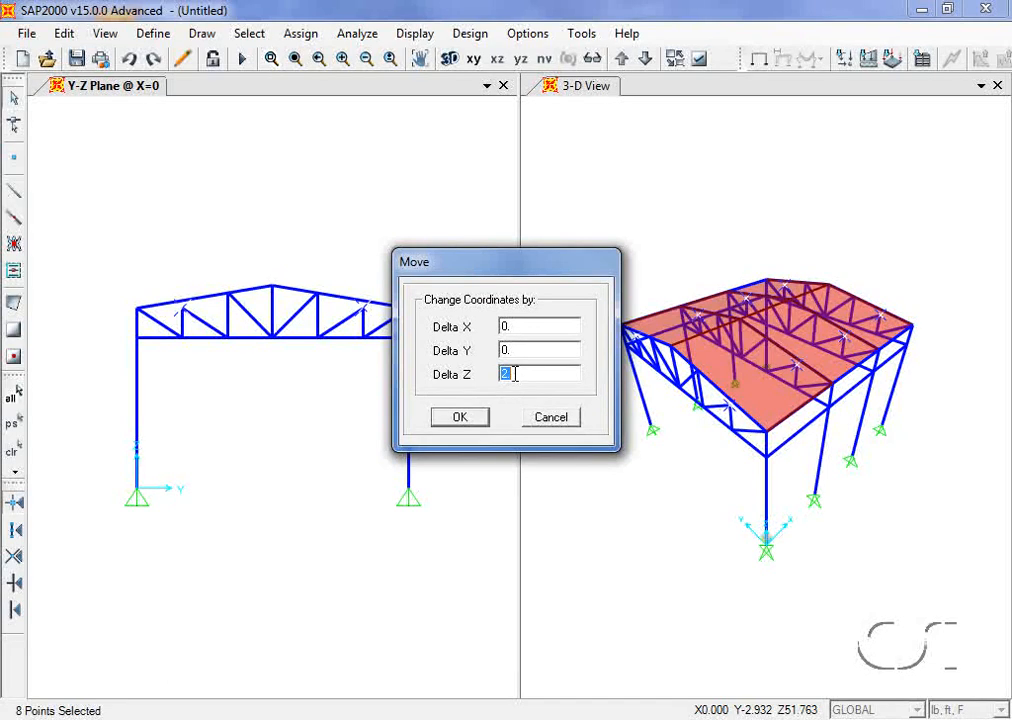
type("1")
left_click(464, 420)
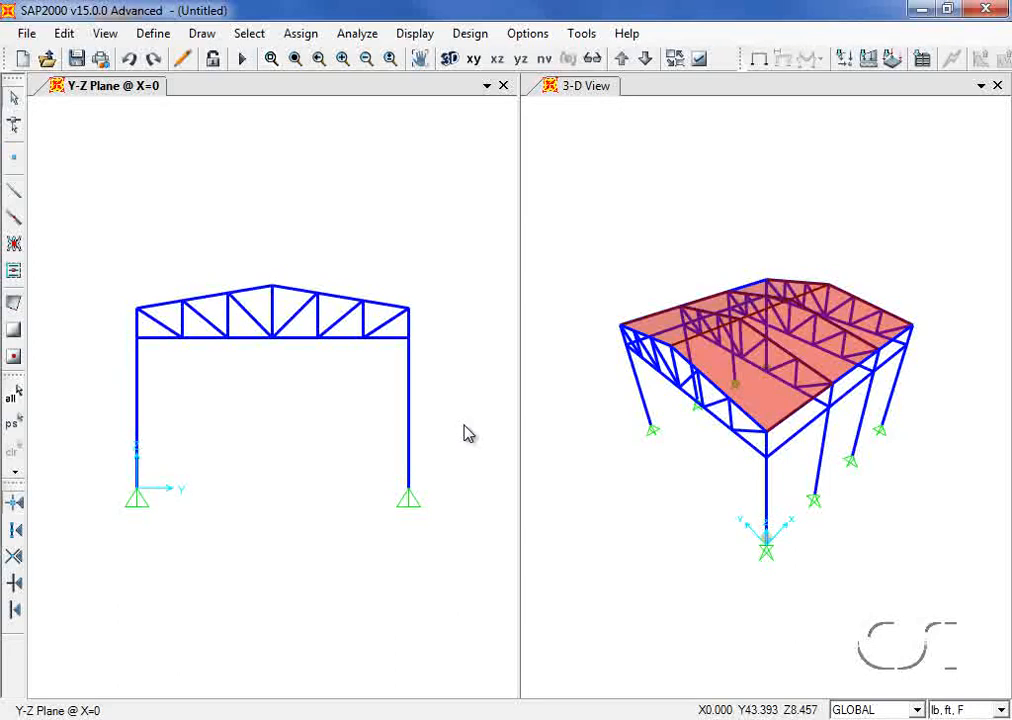
Step: Select all areas made of the 4000Psi material
left_click(264, 36)
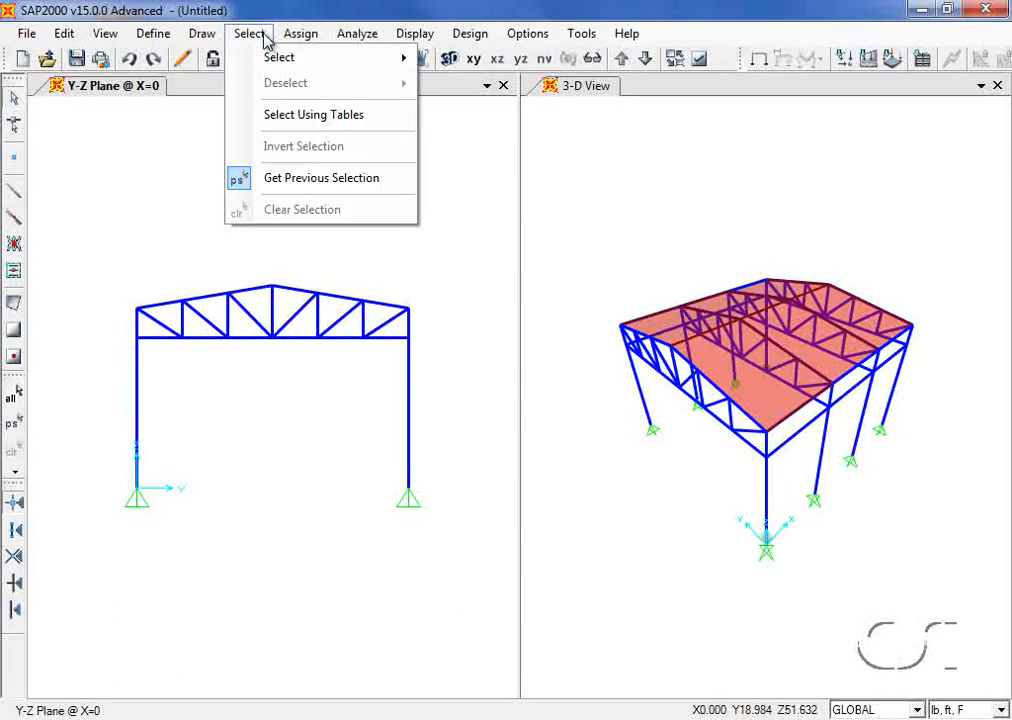
mouse_move(235, 57)
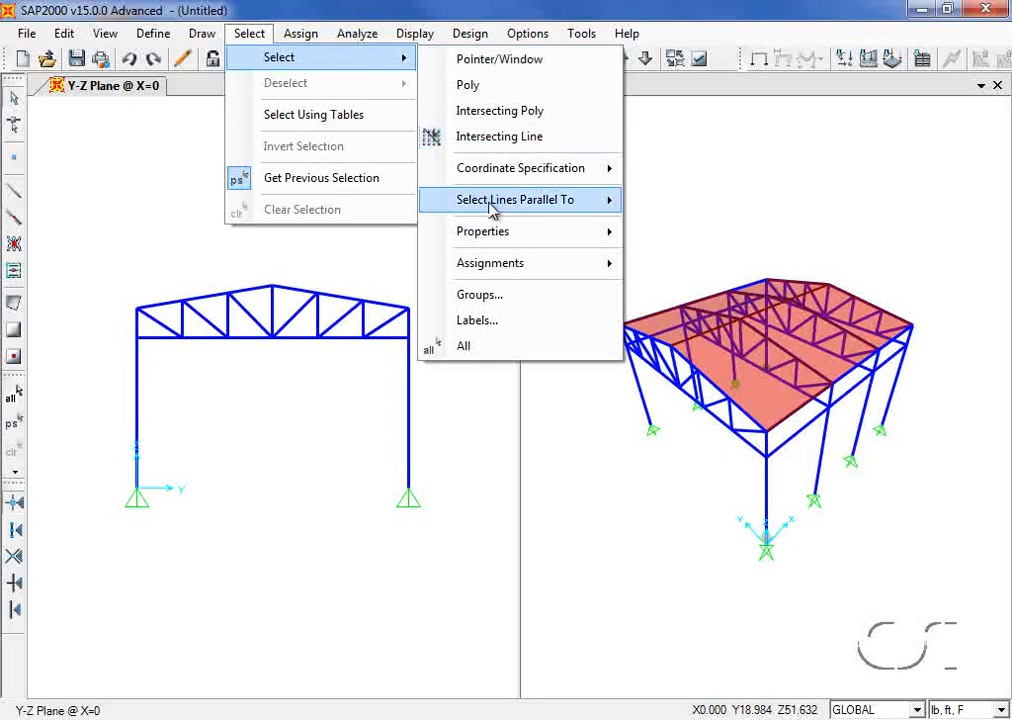
mouse_move(496, 233)
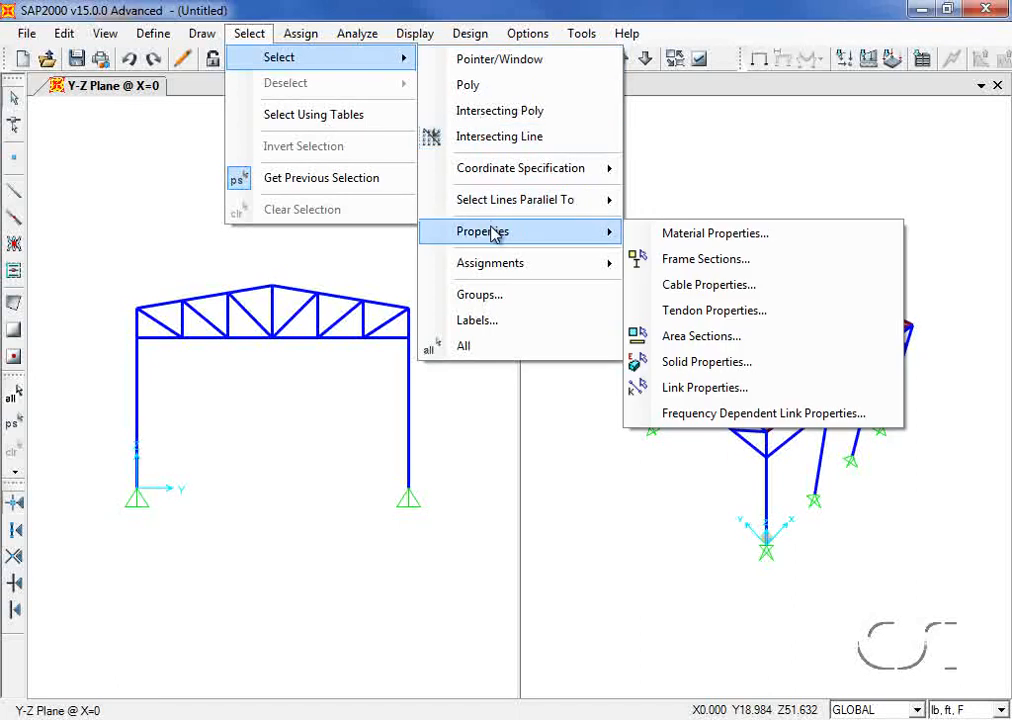
left_click(674, 238)
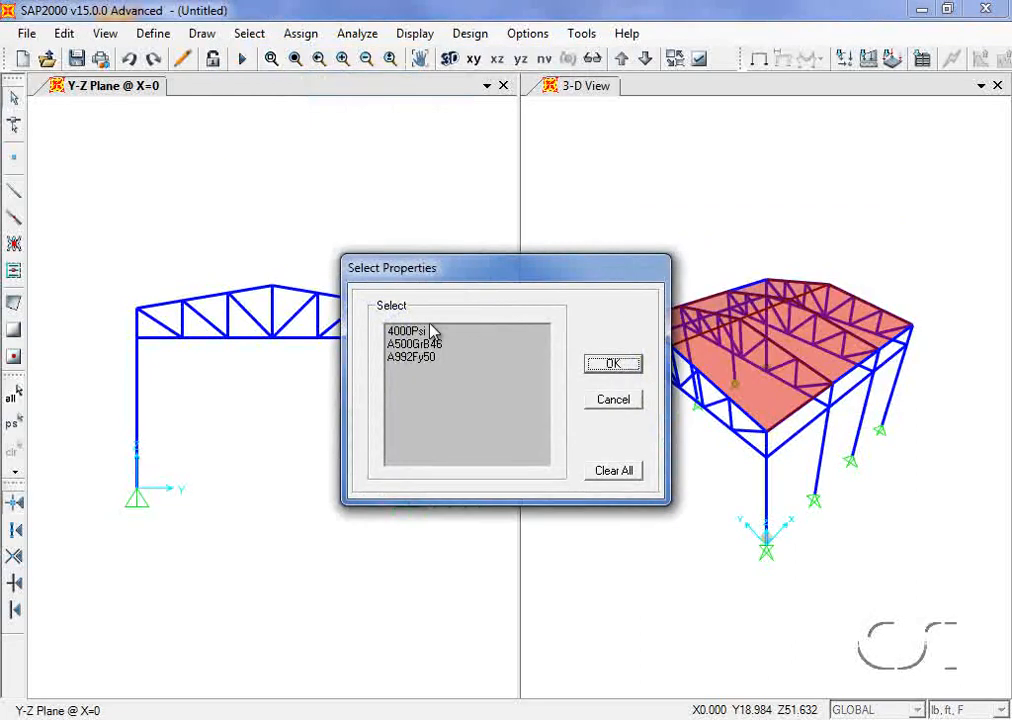
left_click(432, 332)
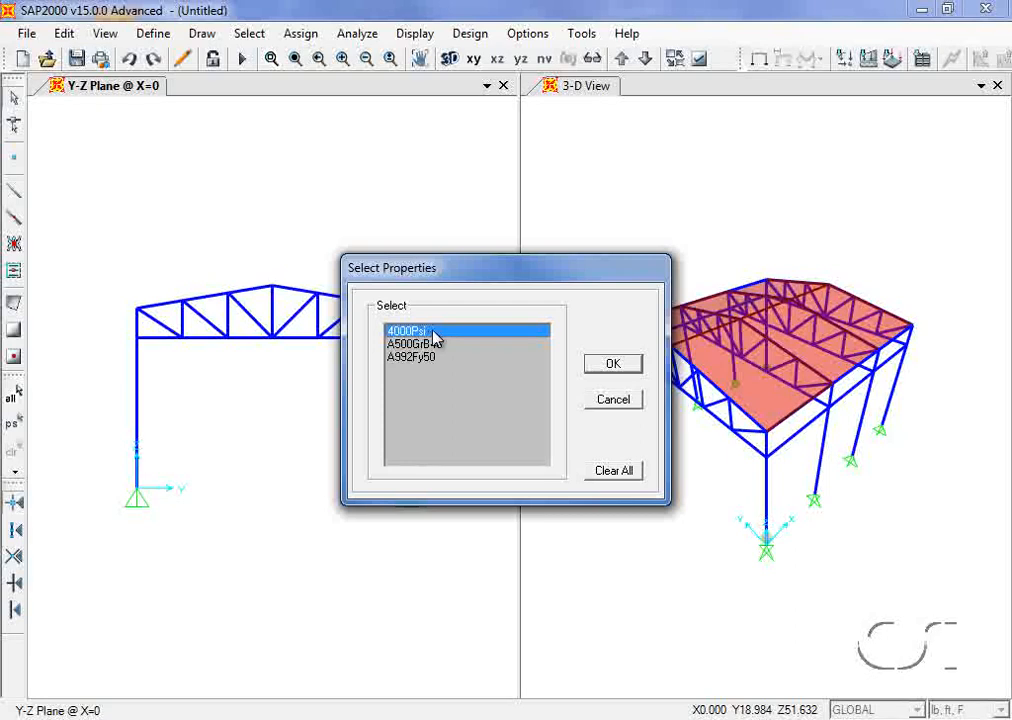
left_click(600, 366)
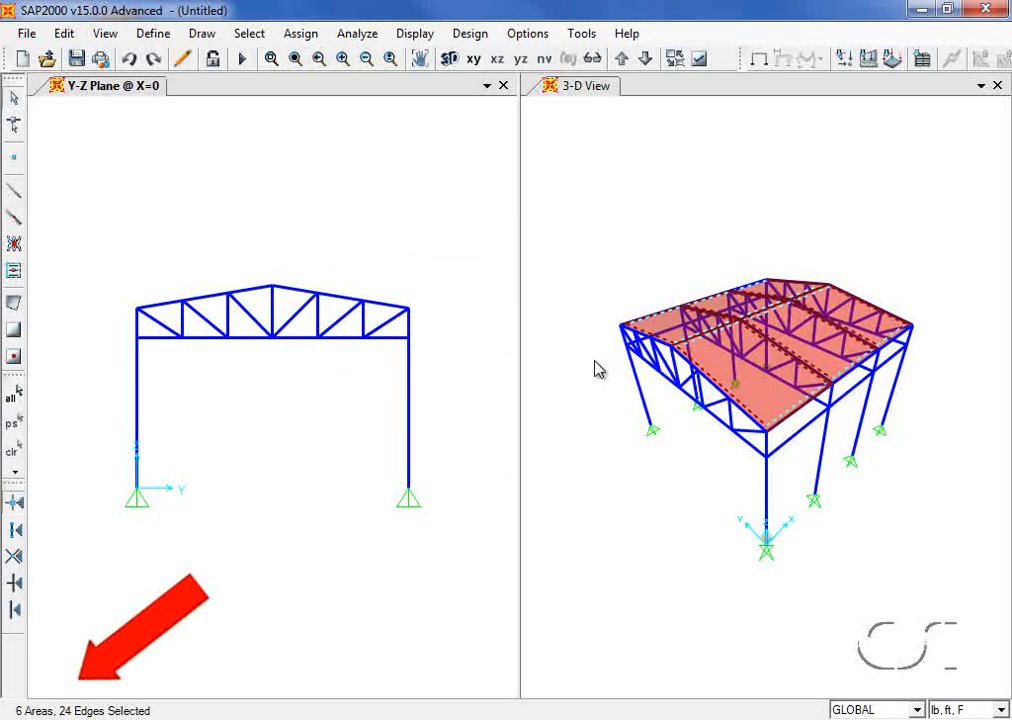
Step: Assign area stiffness modifiers with Membrane f22 set to 0 and the rest at 1
left_click(300, 33)
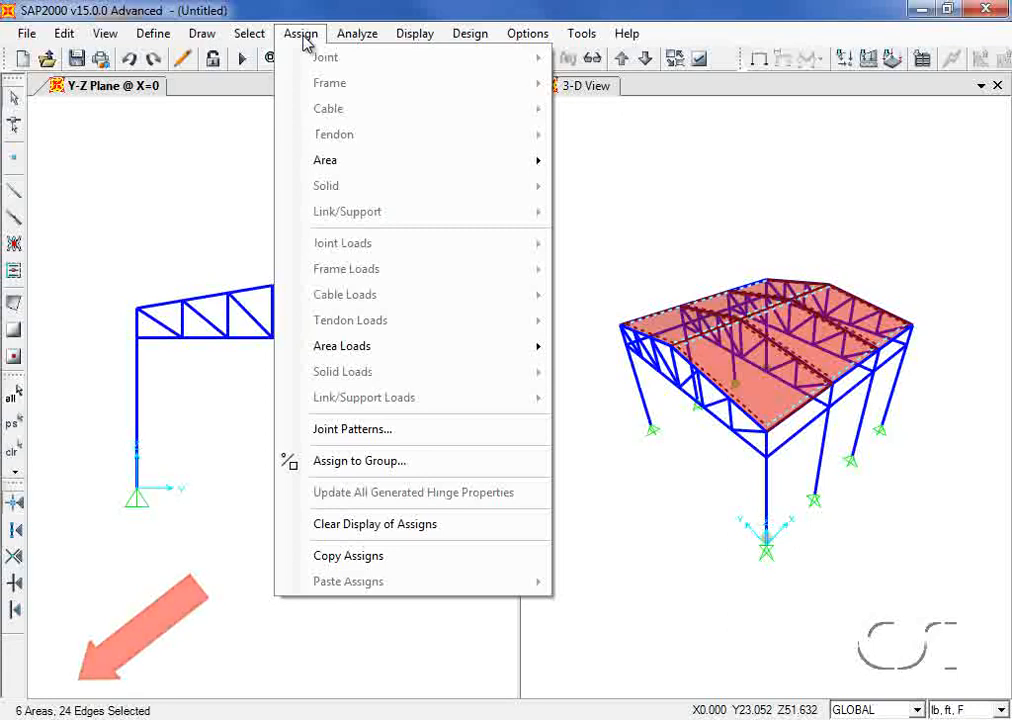
mouse_move(330, 162)
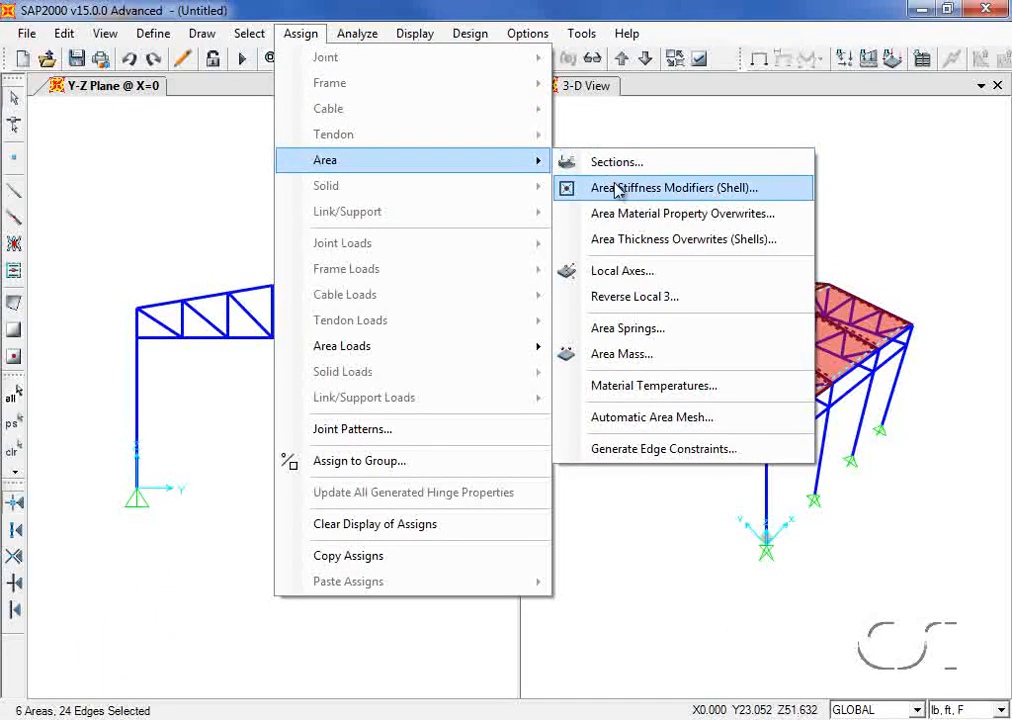
left_click(650, 196)
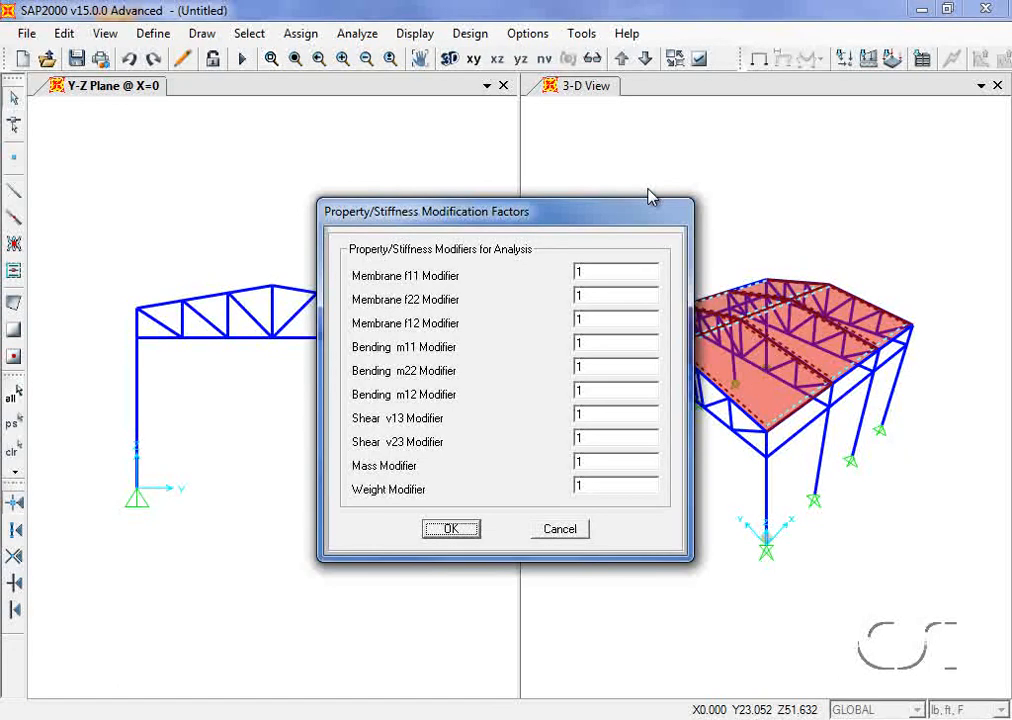
left_click(597, 297)
left_click(458, 530)
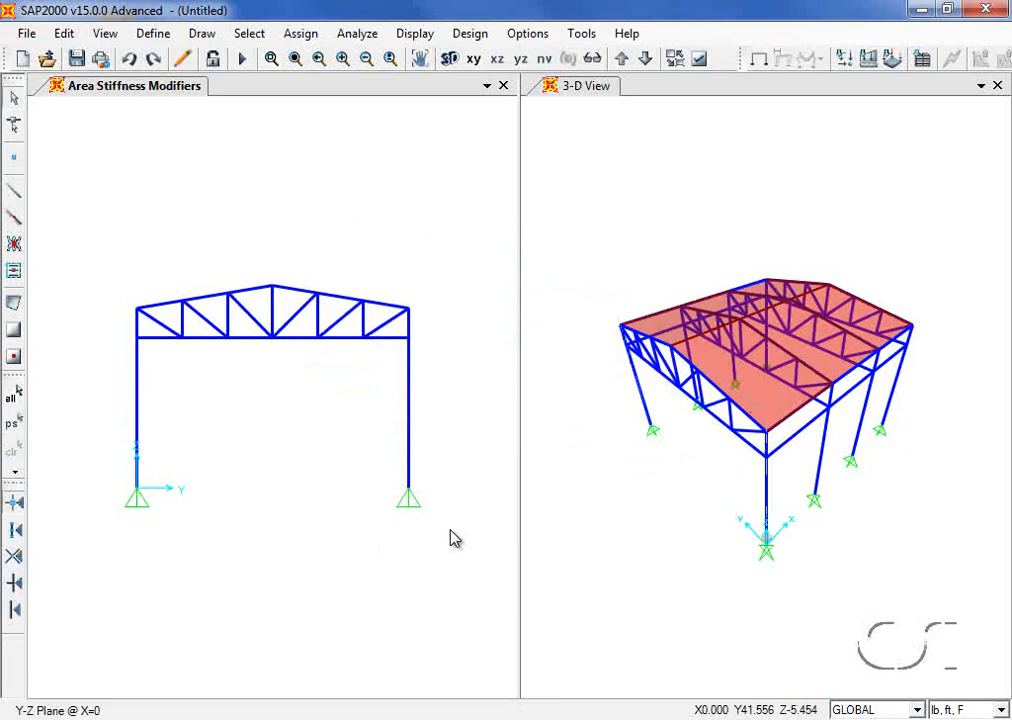
Step: Add a load pattern named LIVE of type LIVE
left_click(151, 36)
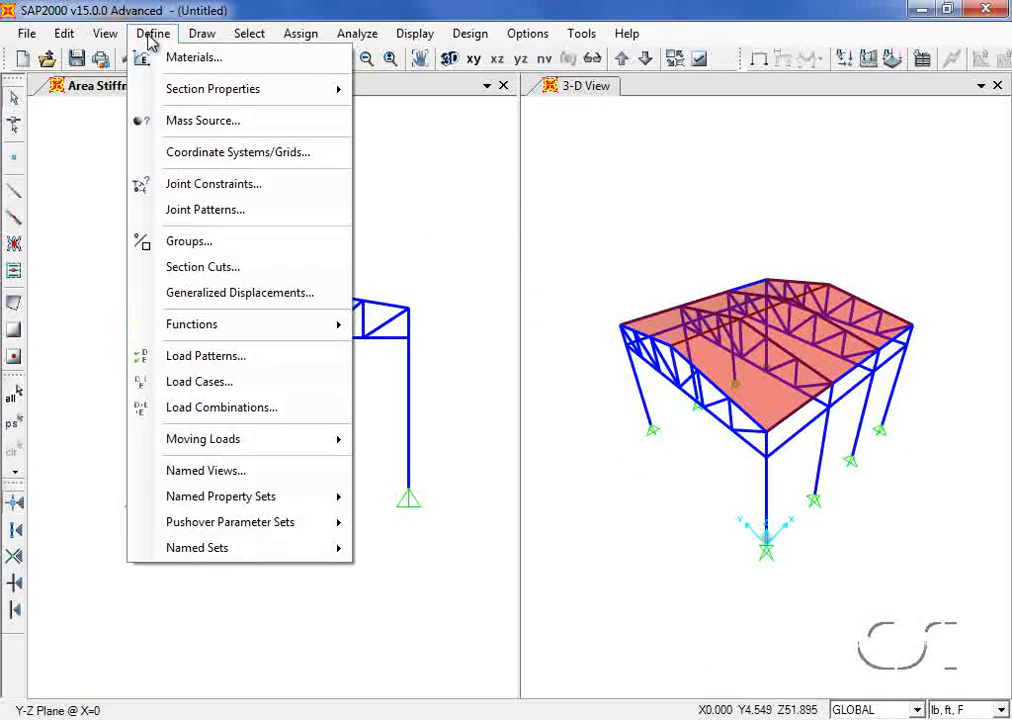
left_click(244, 362)
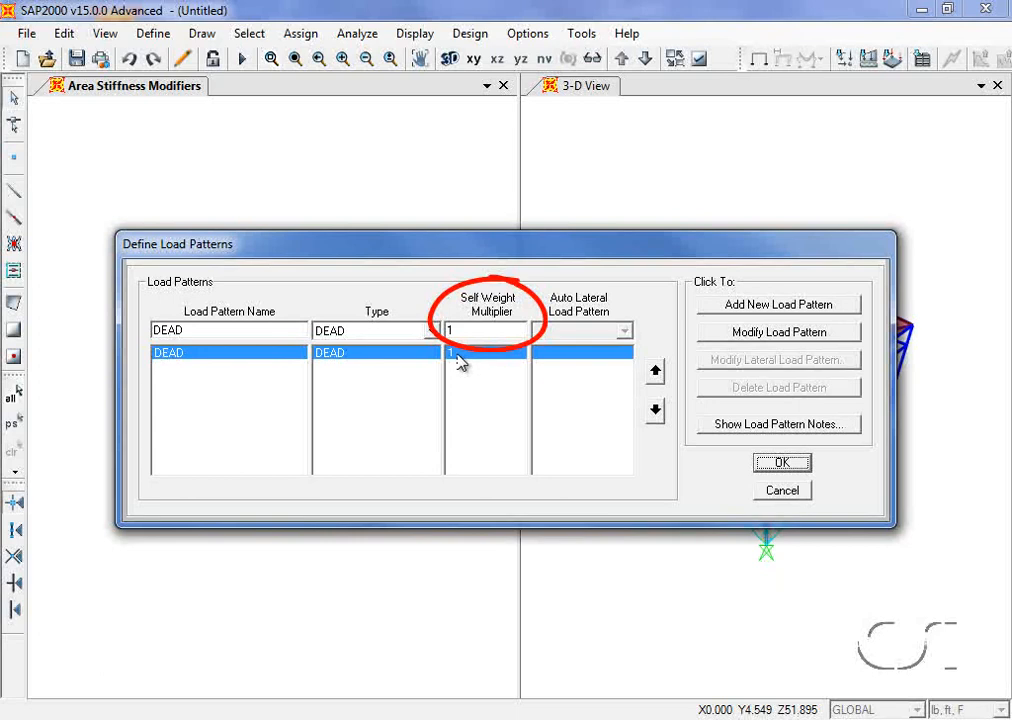
double_click(205, 330)
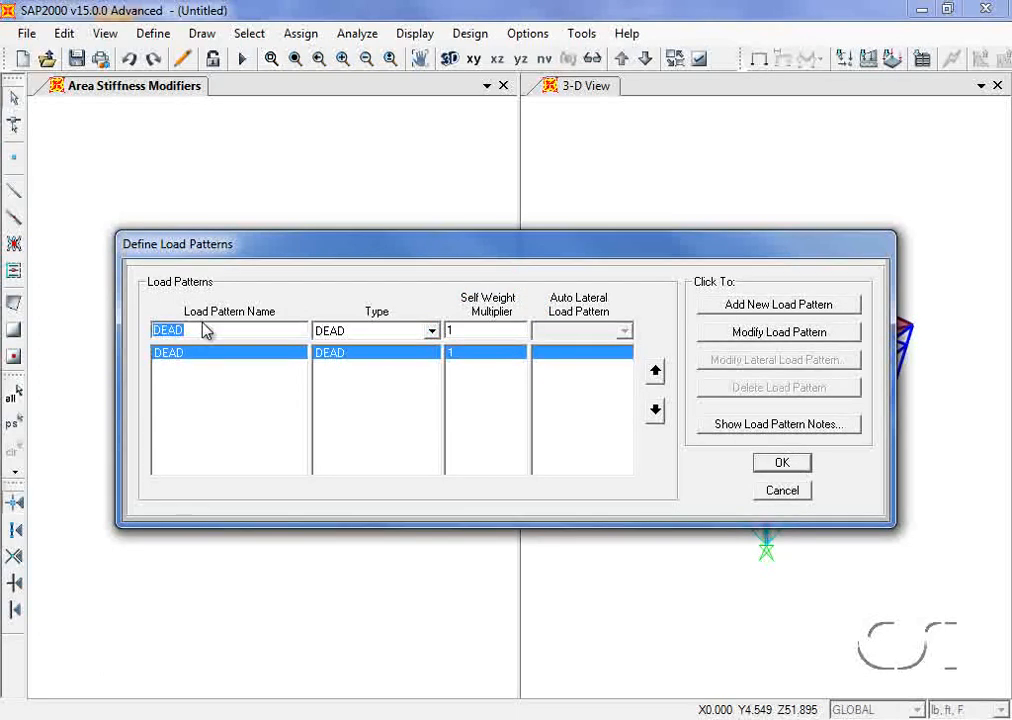
type("LIVE")
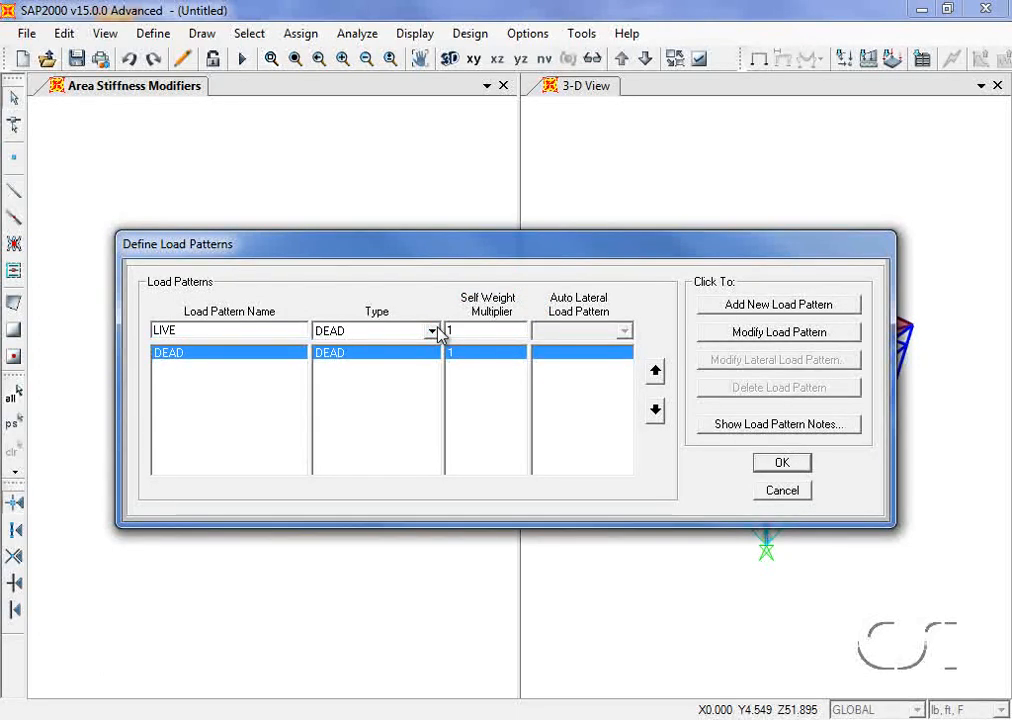
left_click(432, 331)
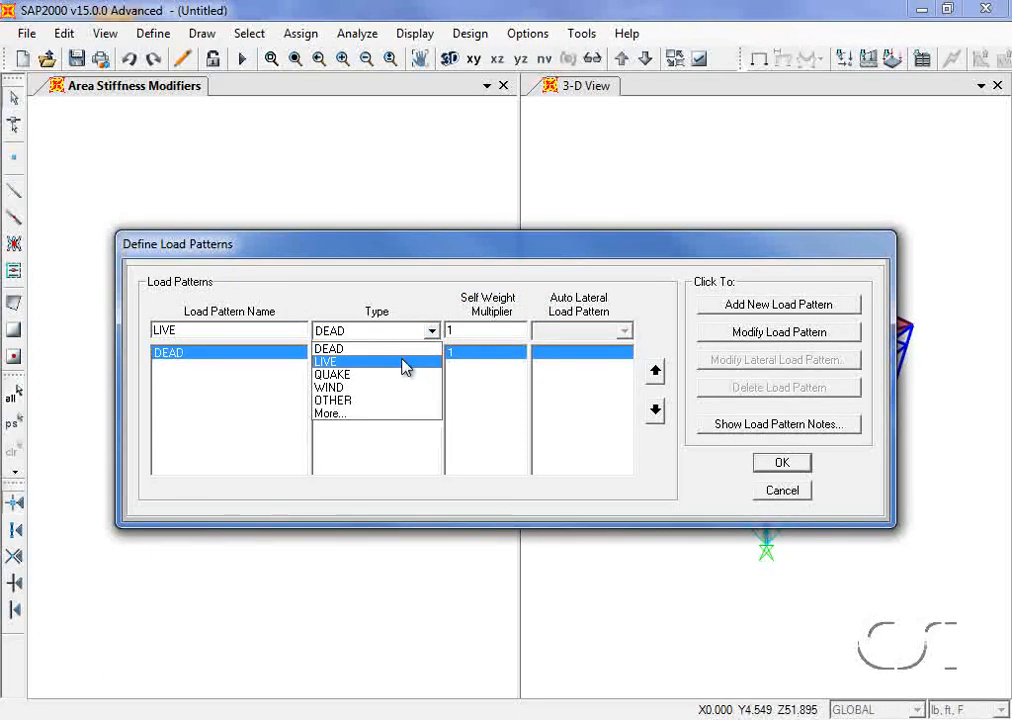
left_click(405, 362)
left_click(778, 304)
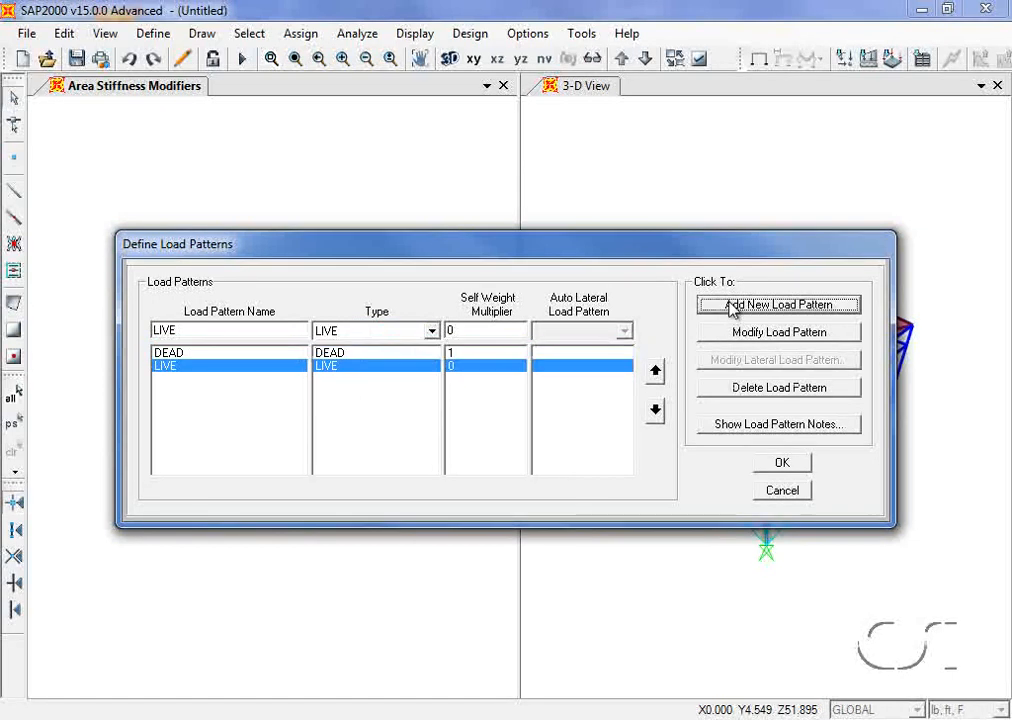
Step: Add a load pattern named WIND of type WIND and confirm the load patterns
double_click(222, 333)
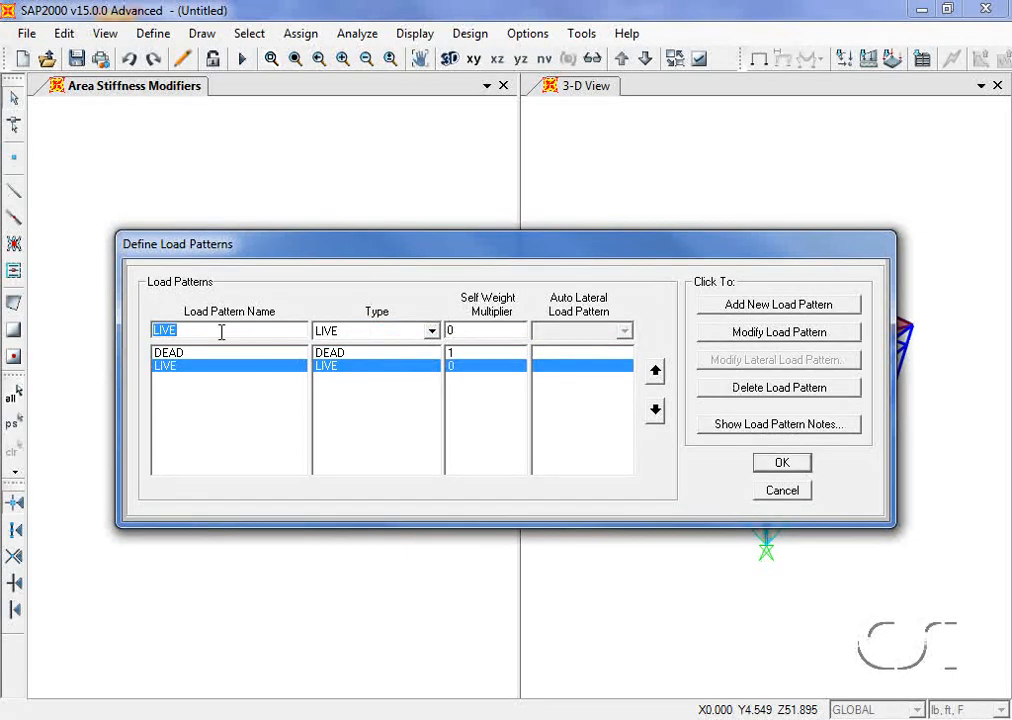
type("WIND")
left_click(437, 332)
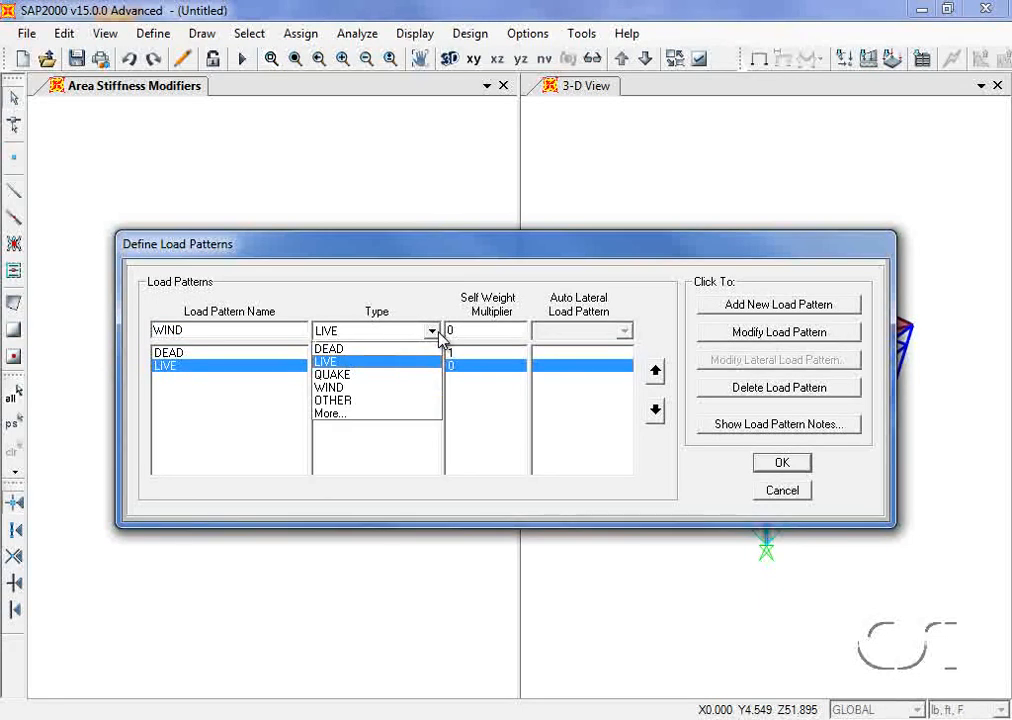
left_click(320, 388)
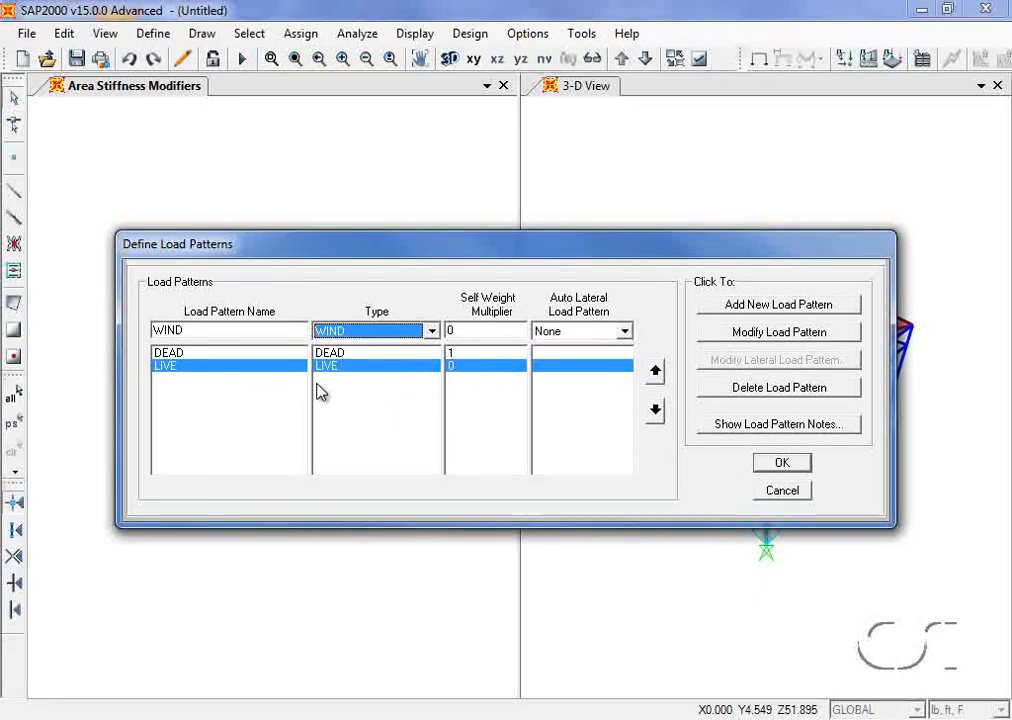
left_click(735, 310)
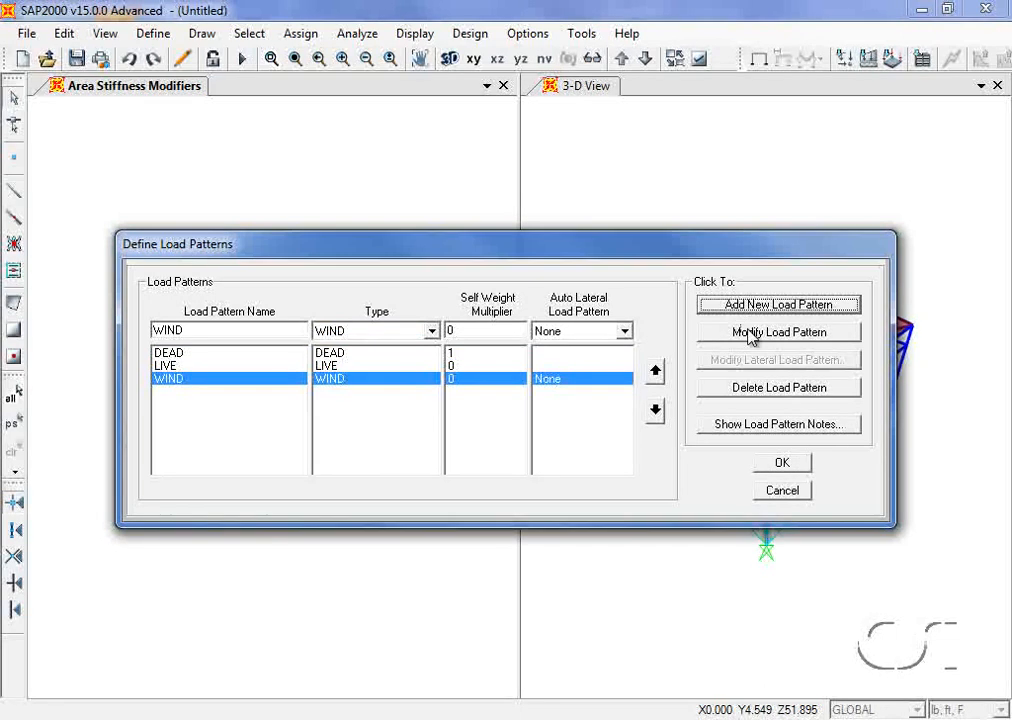
left_click(785, 463)
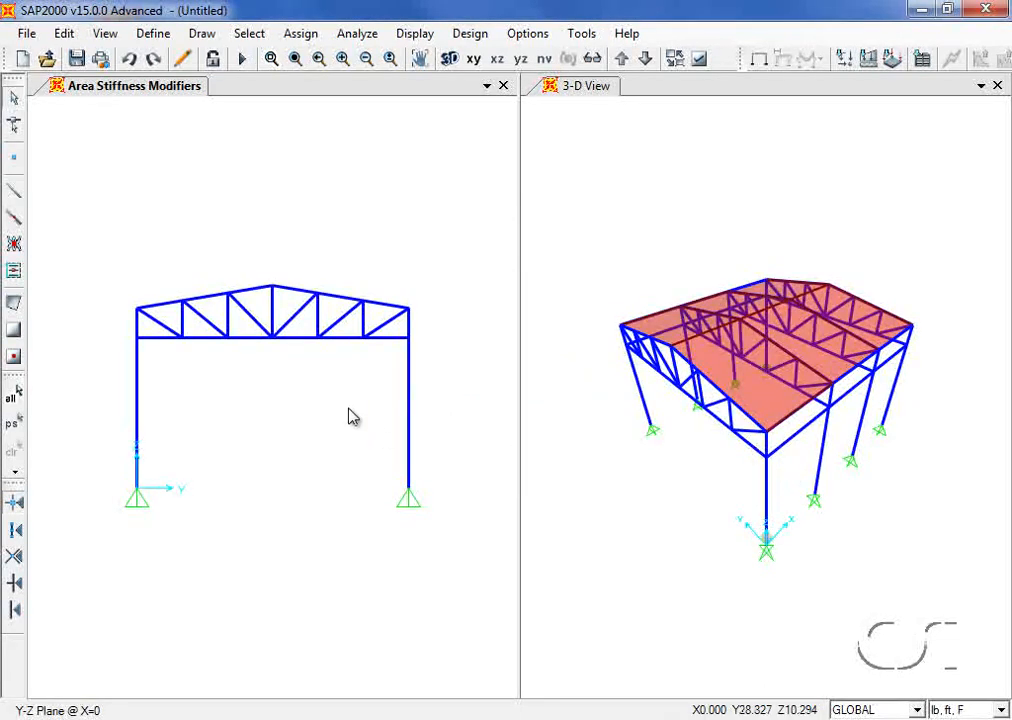
Step: Select the five truss chord joints
left_click(184, 343)
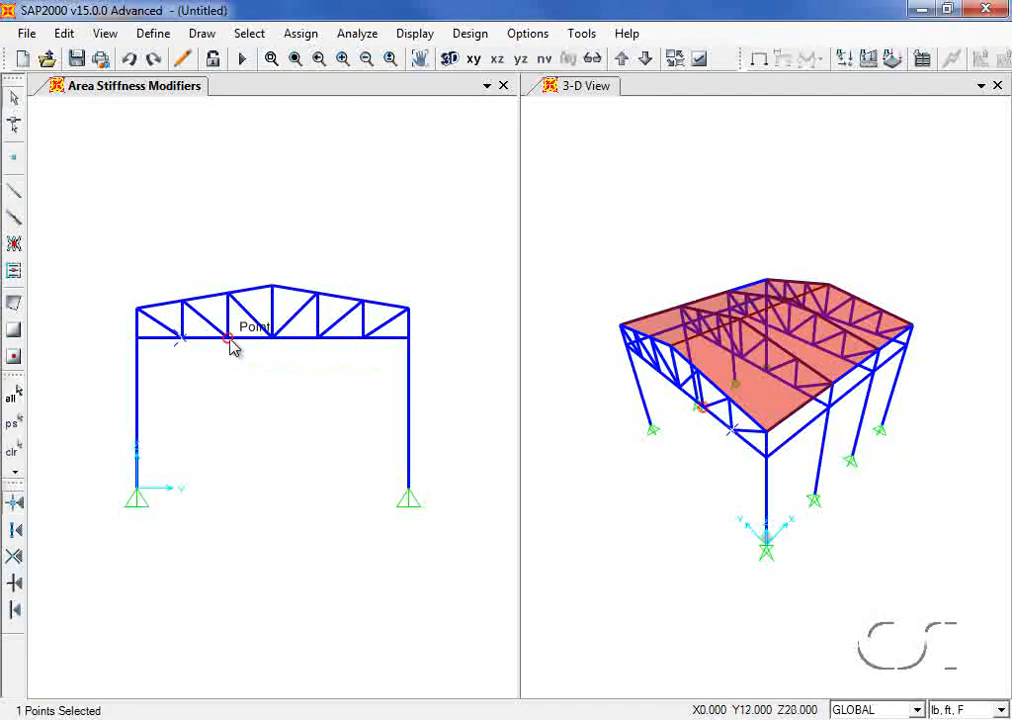
left_click(230, 343)
left_click(272, 343)
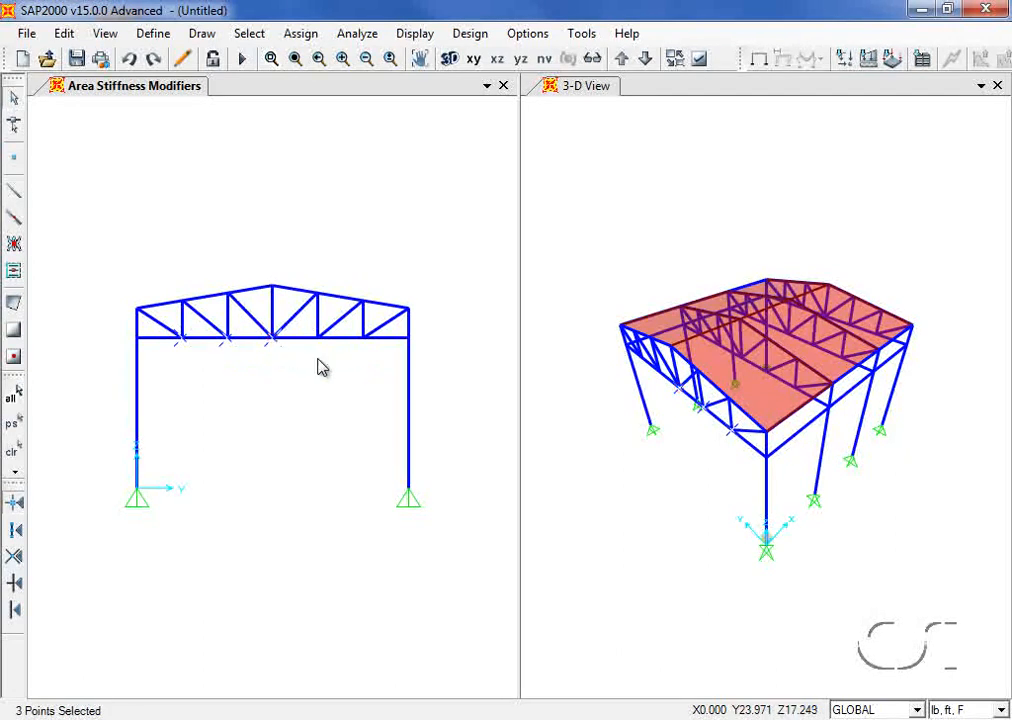
left_click(318, 343)
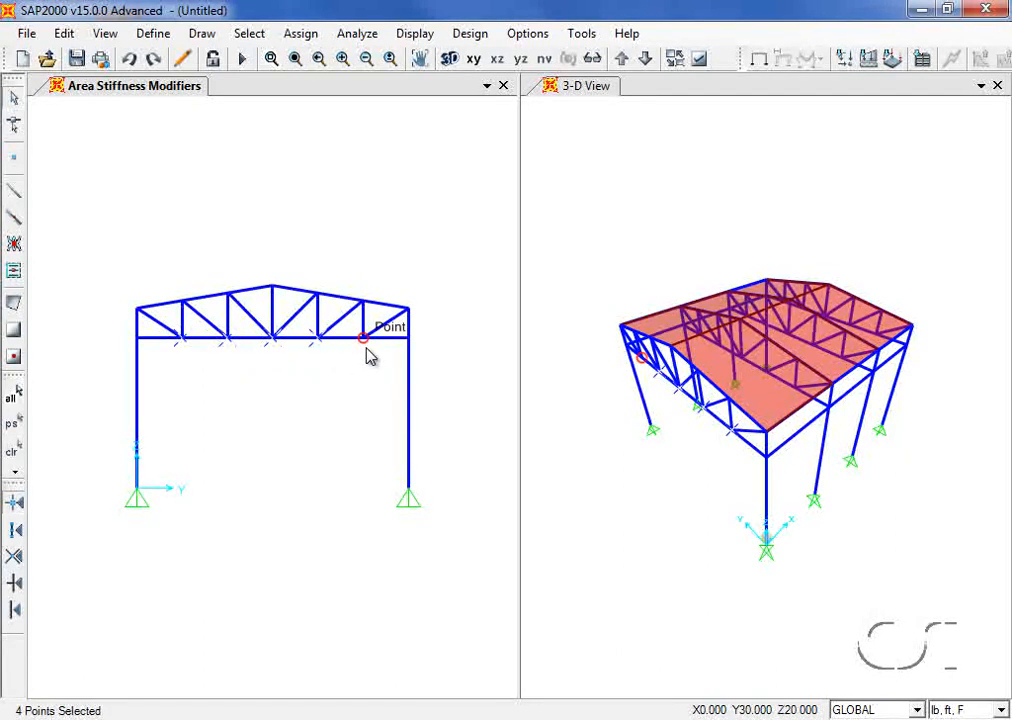
left_click(363, 340)
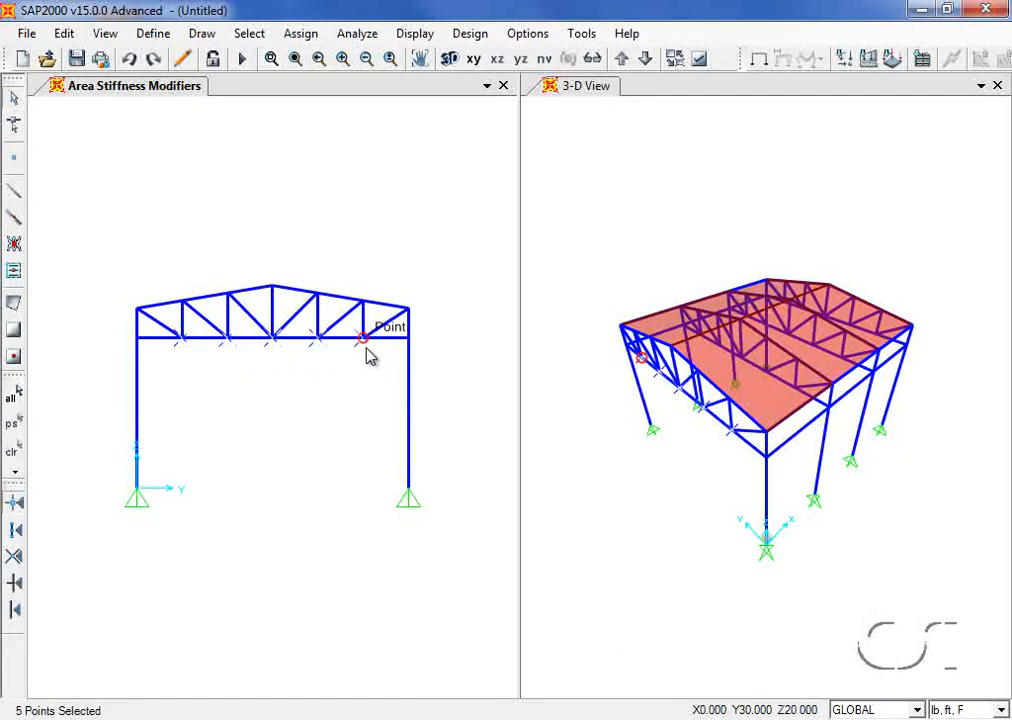
Step: Assign a DEAD joint force of -20000 lb in global Z, then restore the selection
left_click(300, 33)
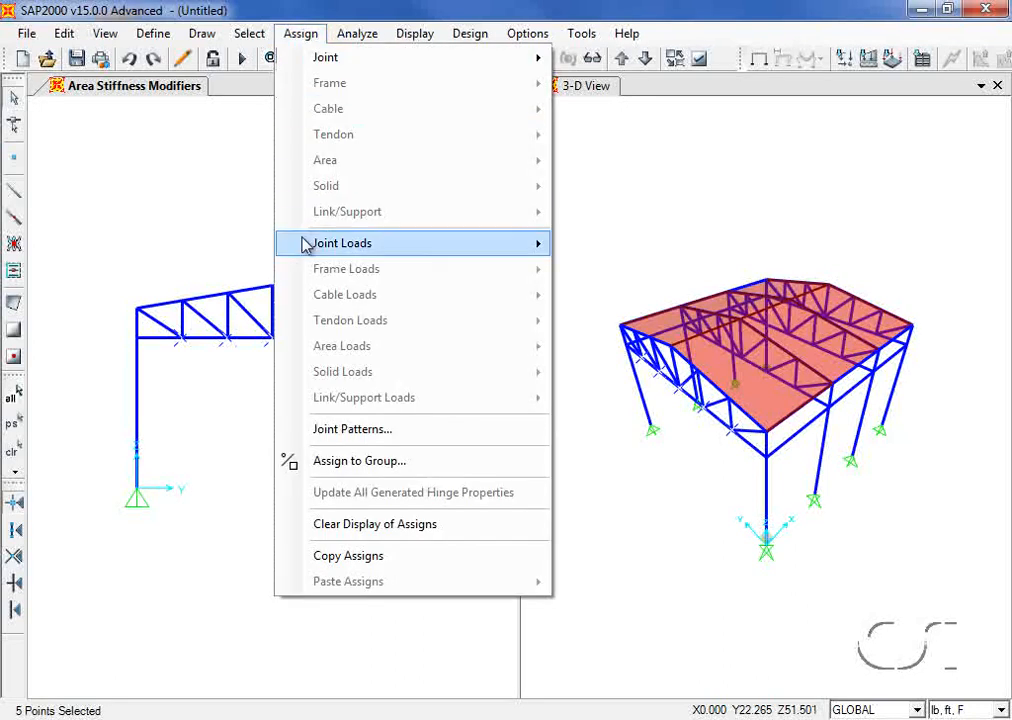
mouse_move(303, 240)
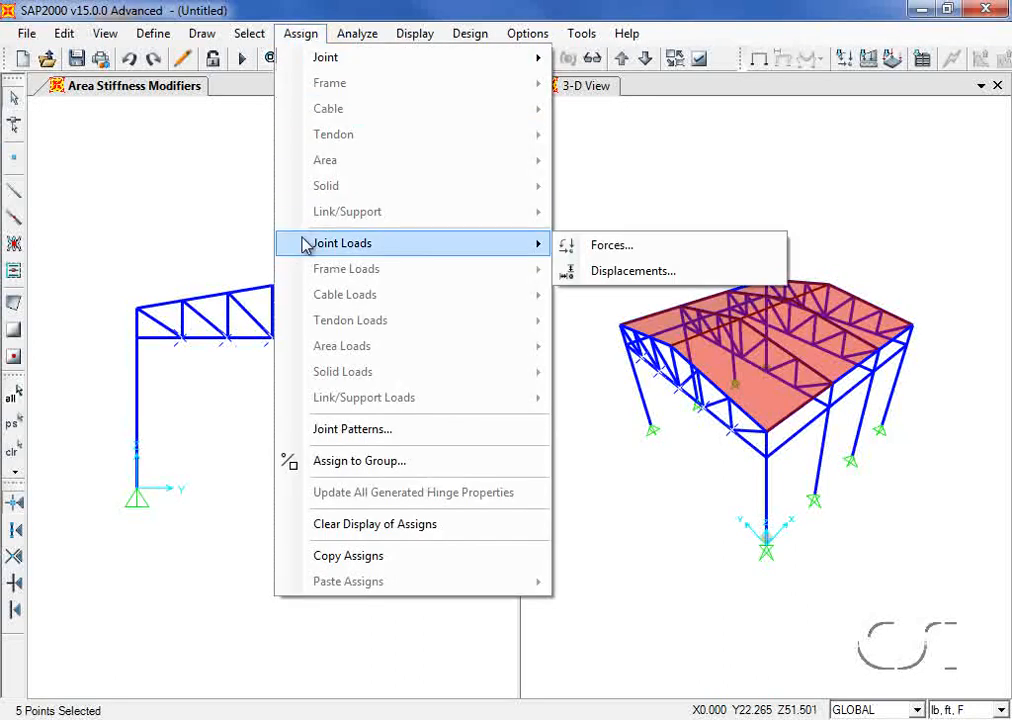
left_click(612, 246)
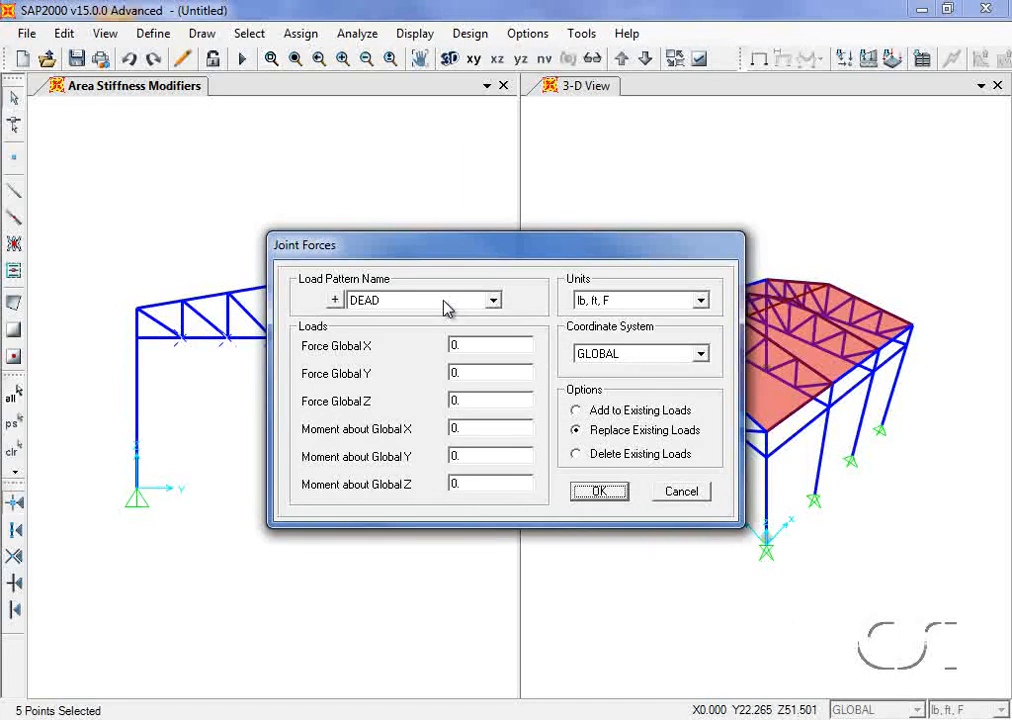
double_click(481, 400)
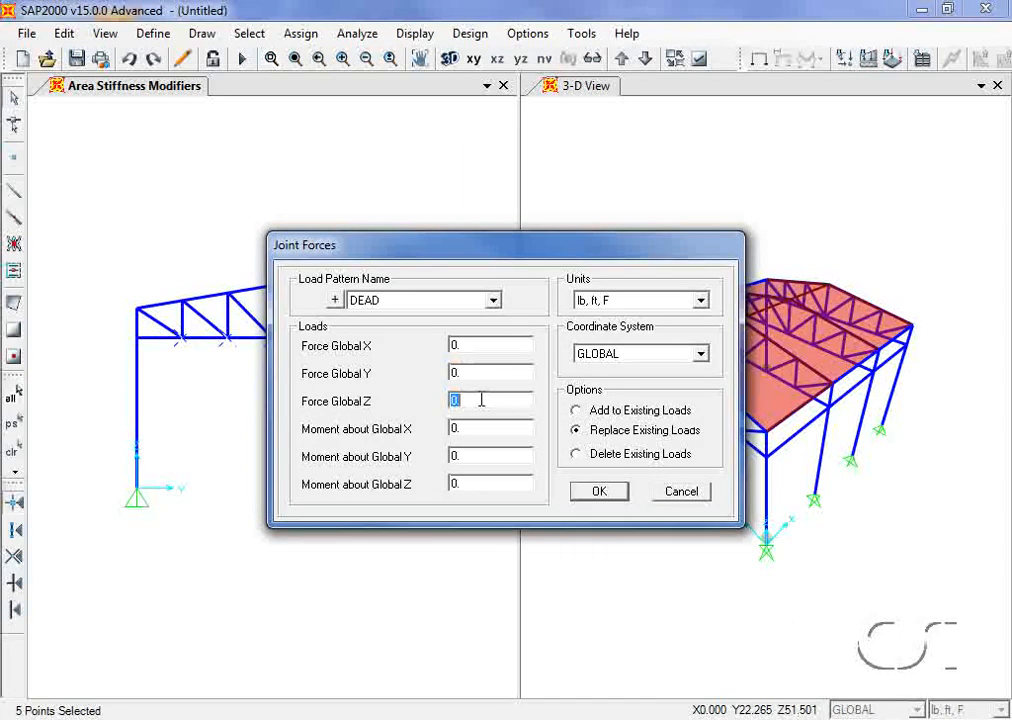
type("-20000")
left_click(595, 492)
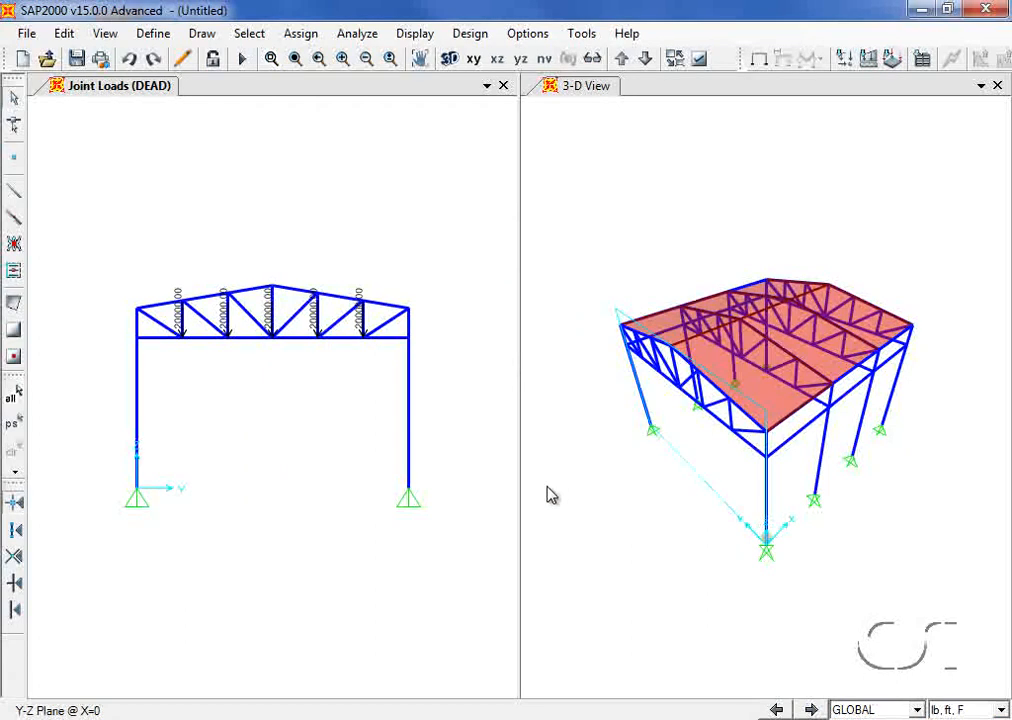
left_click(15, 425)
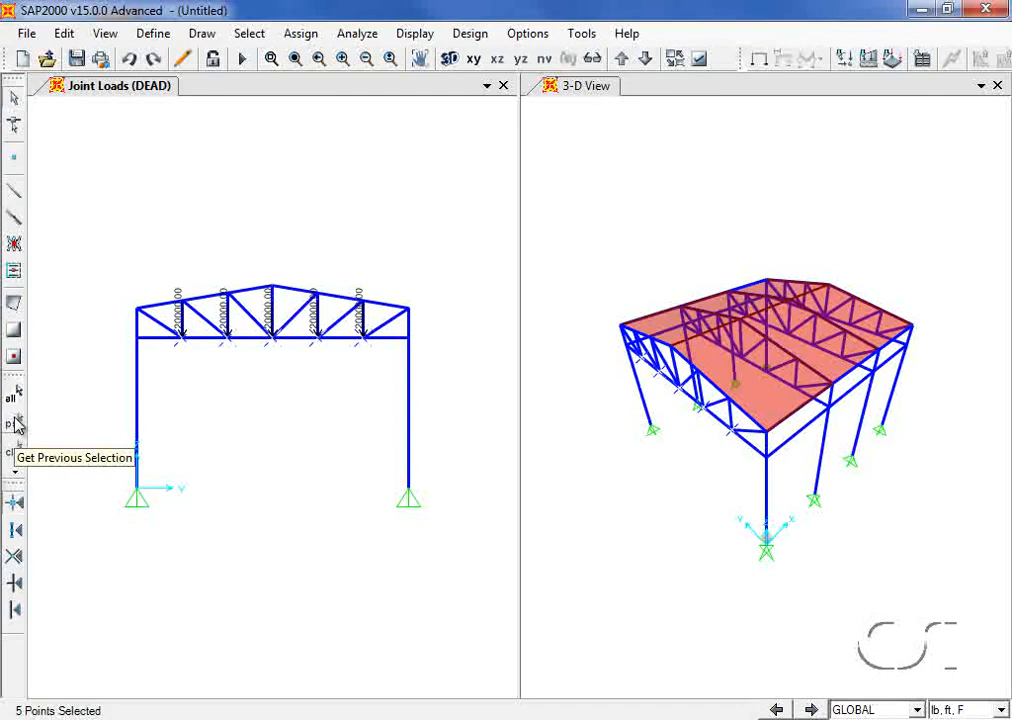
Step: Replicate the five loaded joints linearly with dx 12, dy 0, and 3 copies
left_click(63, 36)
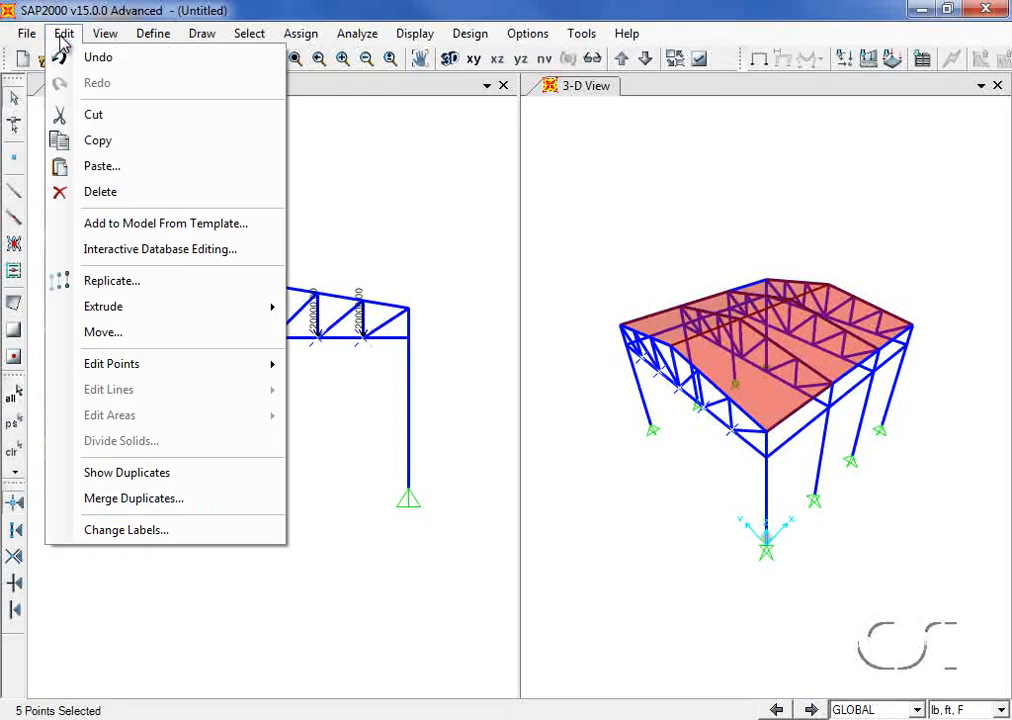
left_click(129, 281)
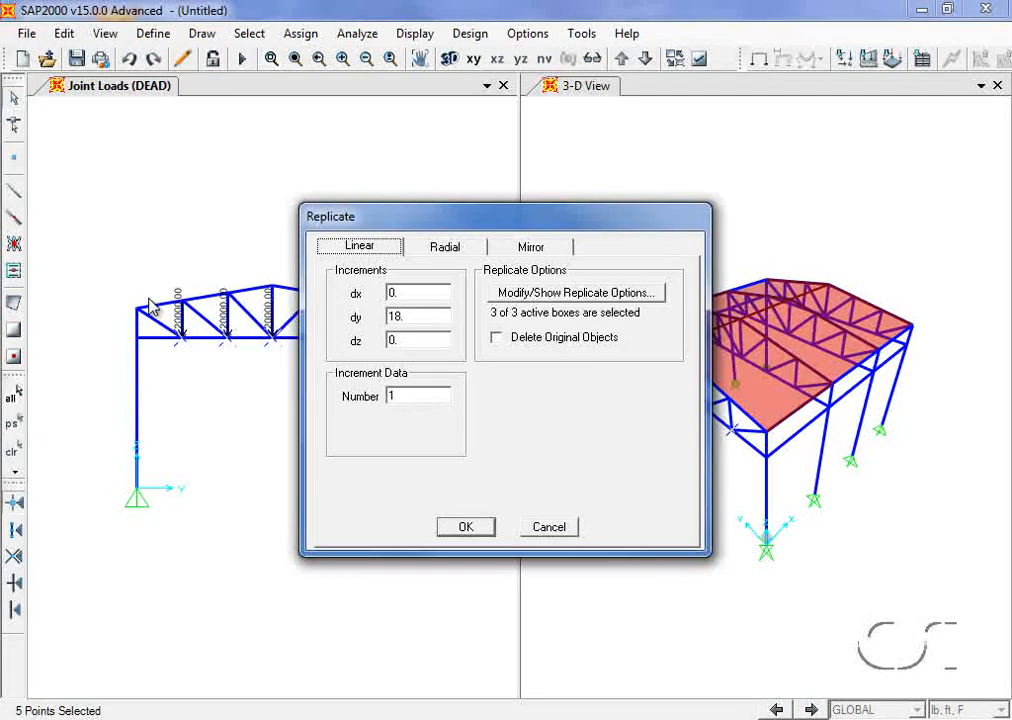
double_click(400, 293)
type("12")
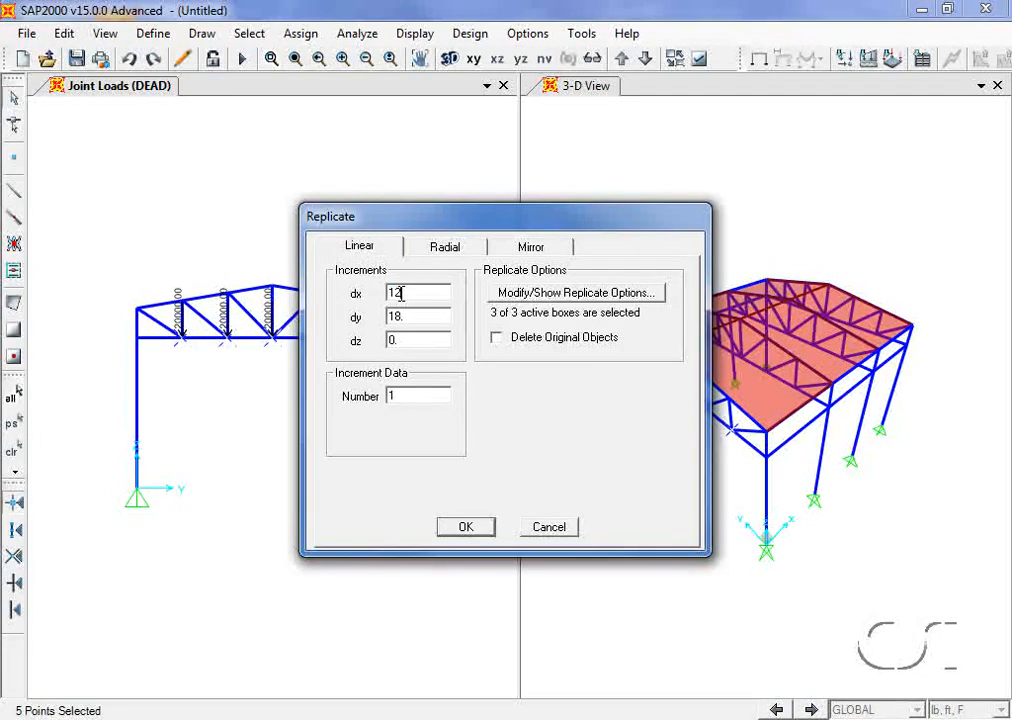
double_click(397, 316)
type("0")
double_click(403, 396)
type("3")
left_click(466, 530)
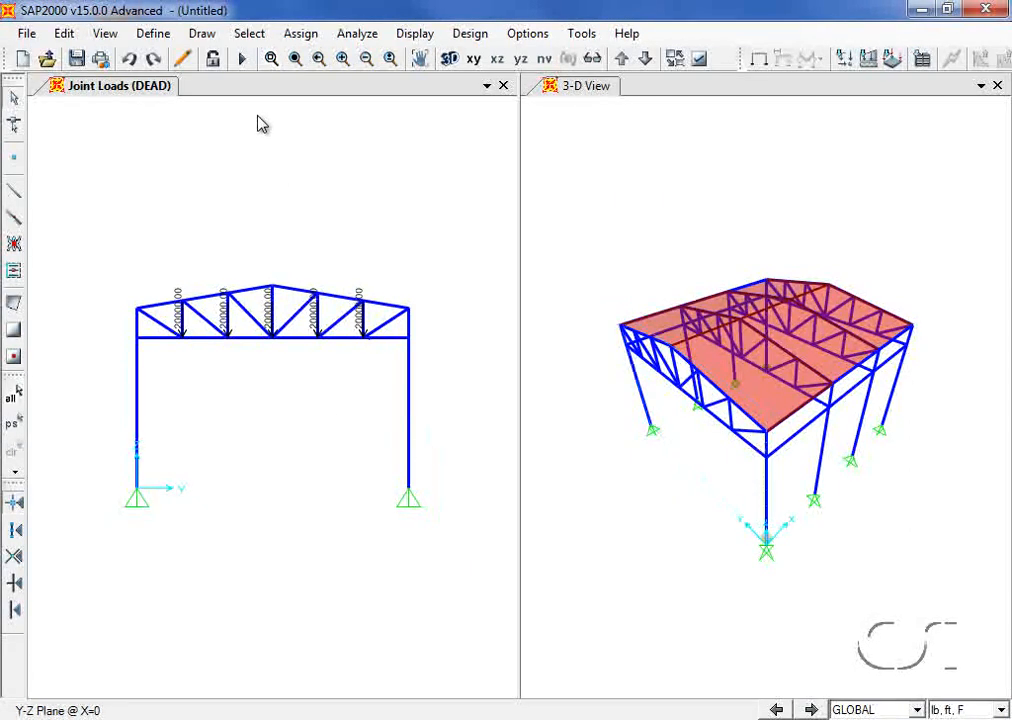
Step: Select every area using the ROOF area section
left_click(247, 36)
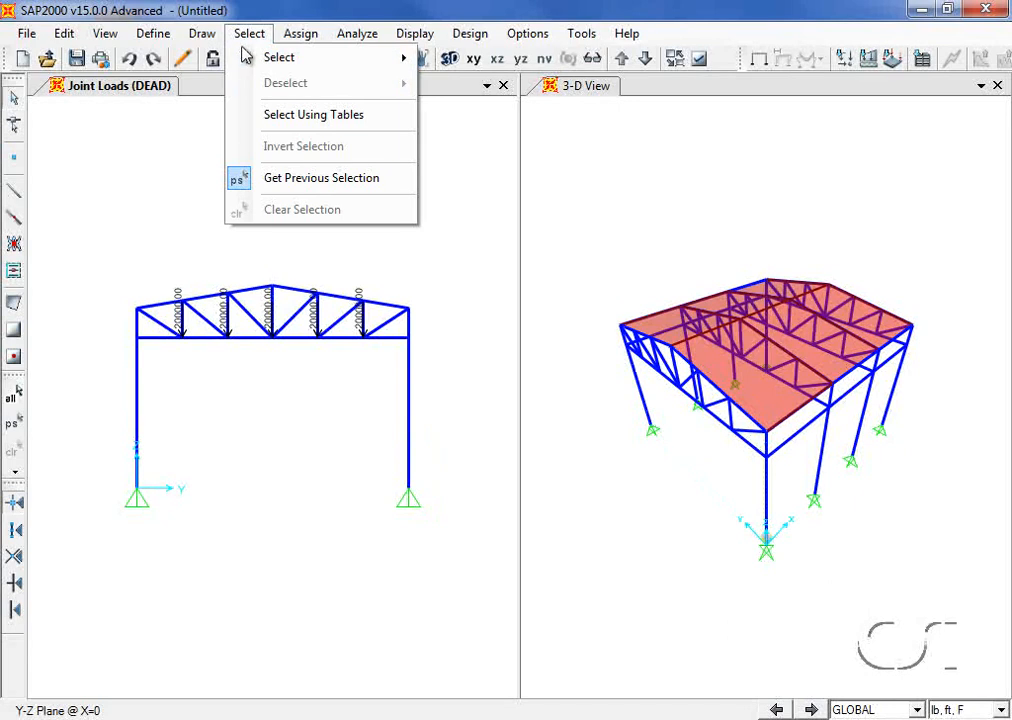
mouse_move(248, 64)
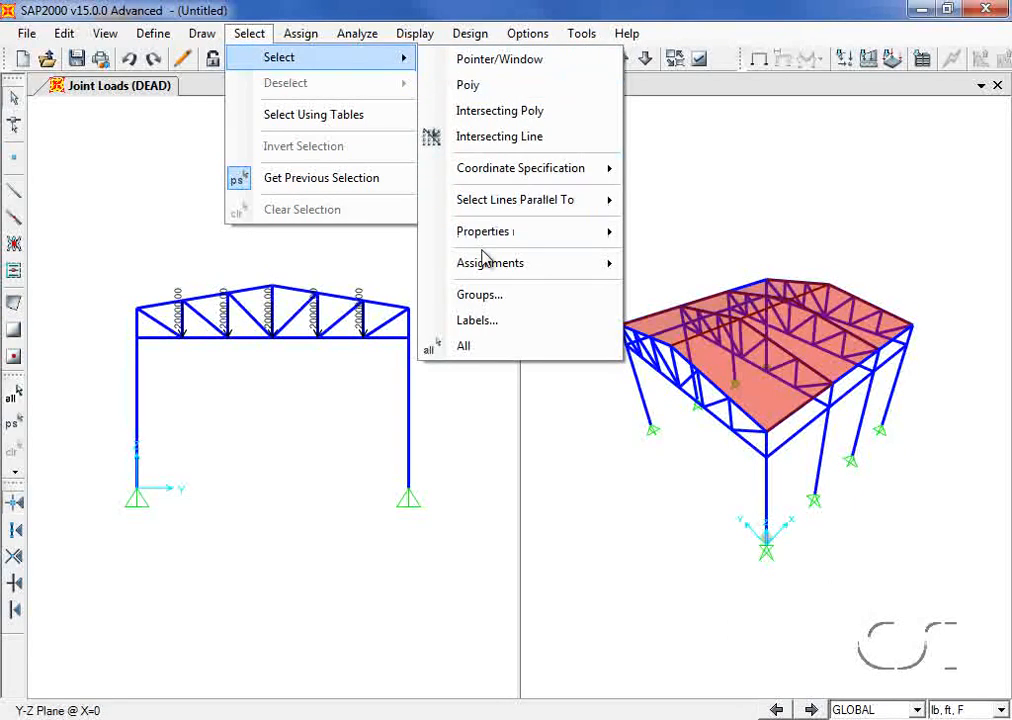
mouse_move(620, 233)
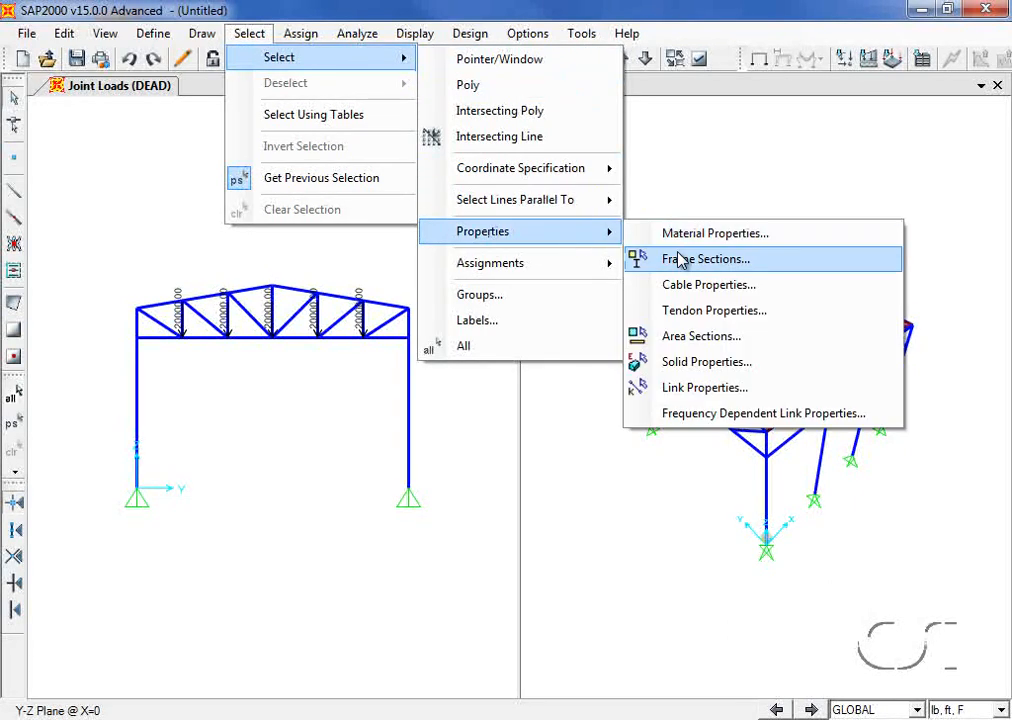
left_click(692, 340)
left_click(395, 345)
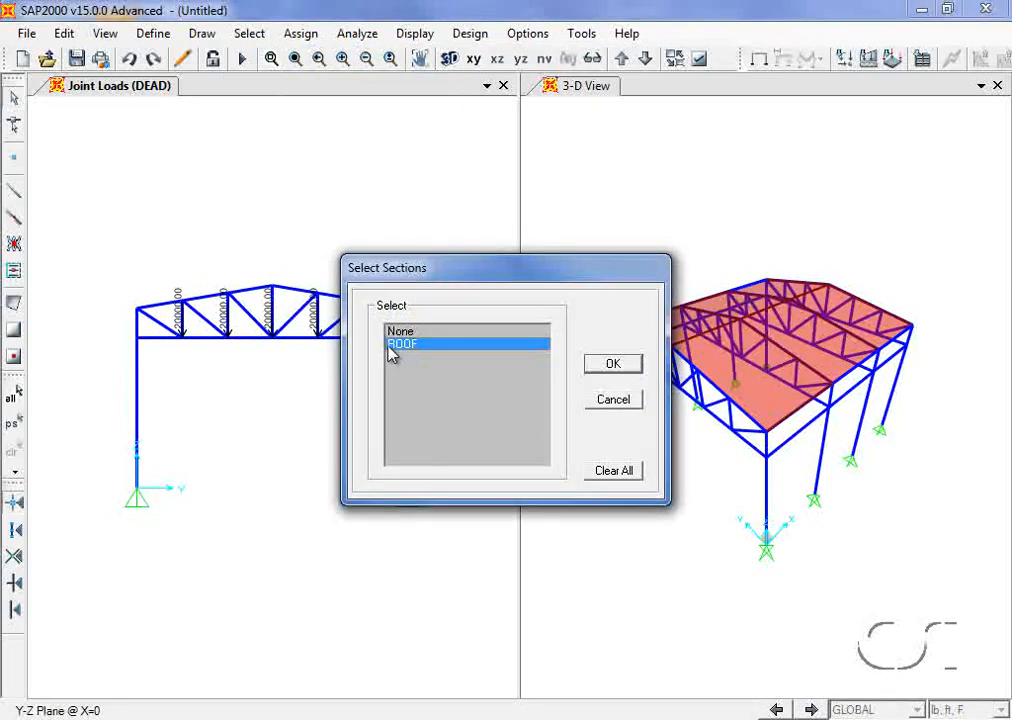
left_click(598, 370)
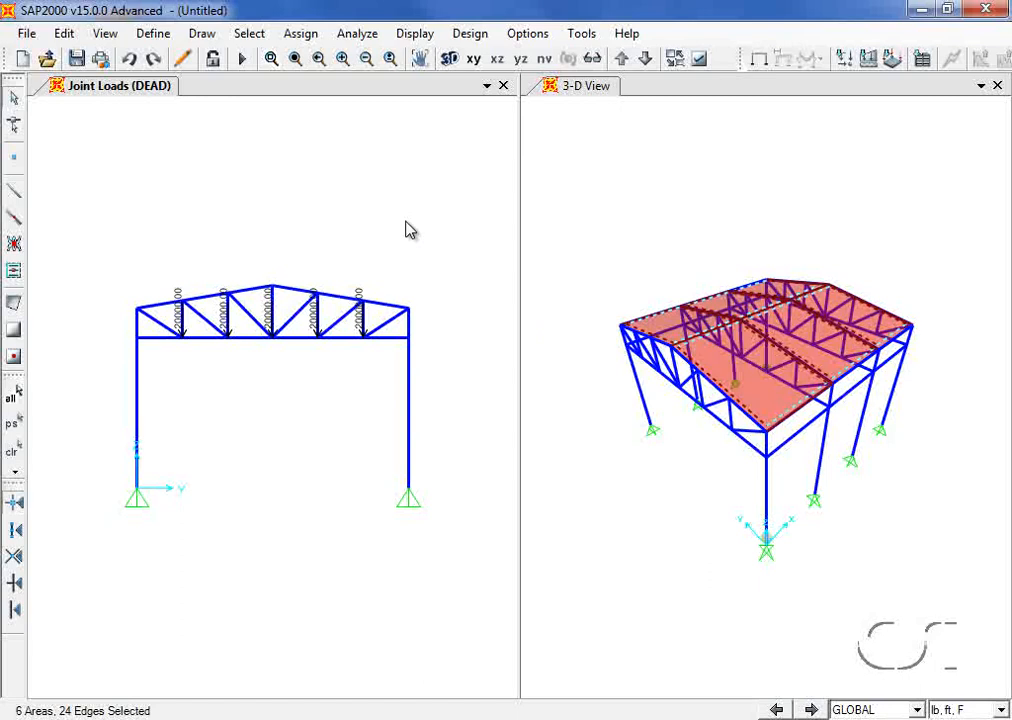
Step: Assign a uniform LIVE load of 30 lb/ft² in the Gravity Projected direction to the roof areas
left_click(301, 34)
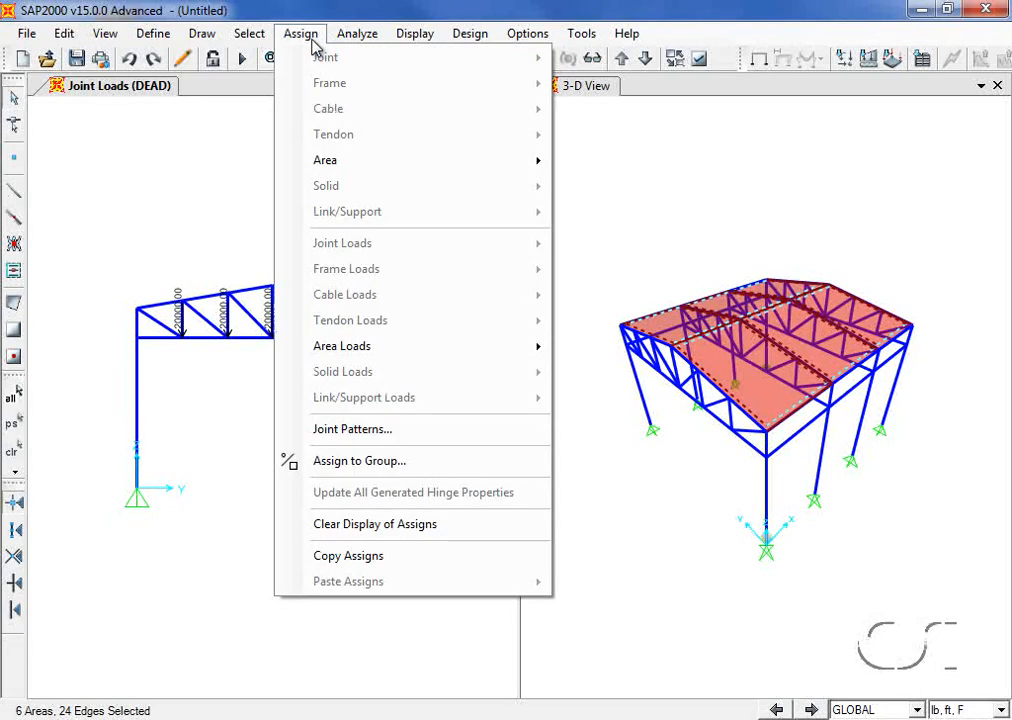
mouse_move(347, 345)
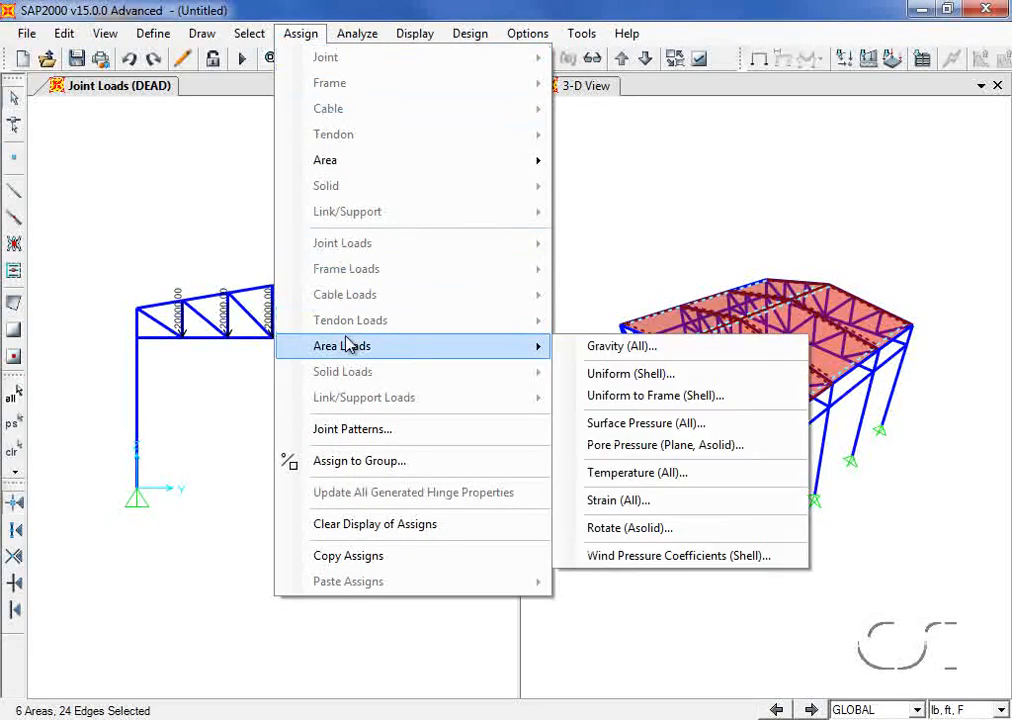
left_click(587, 374)
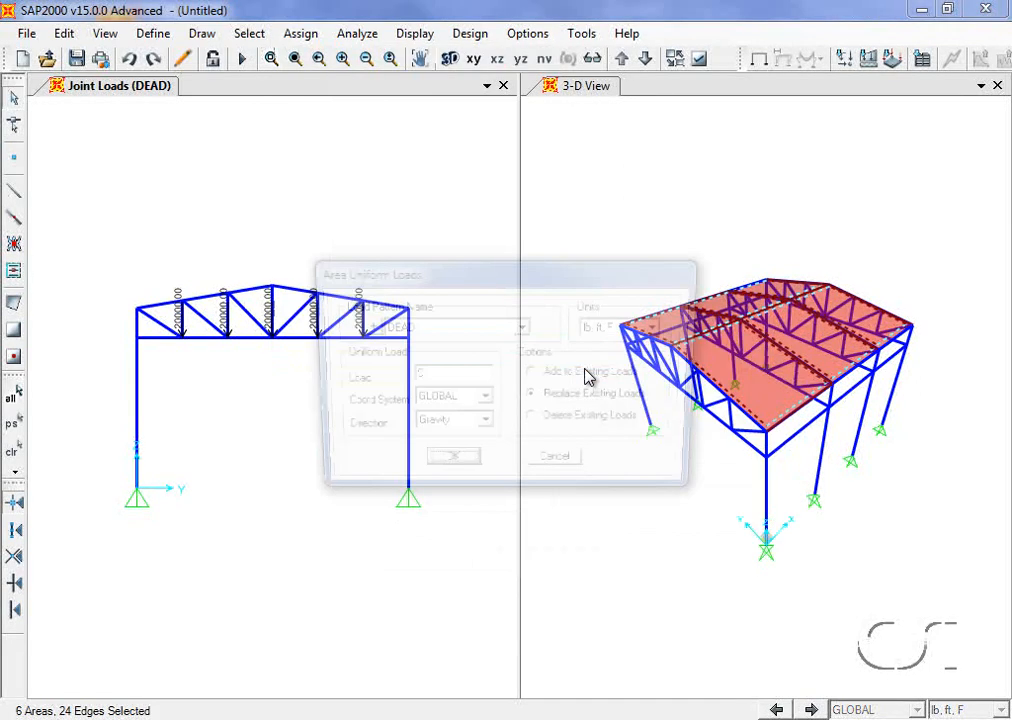
left_click(523, 328)
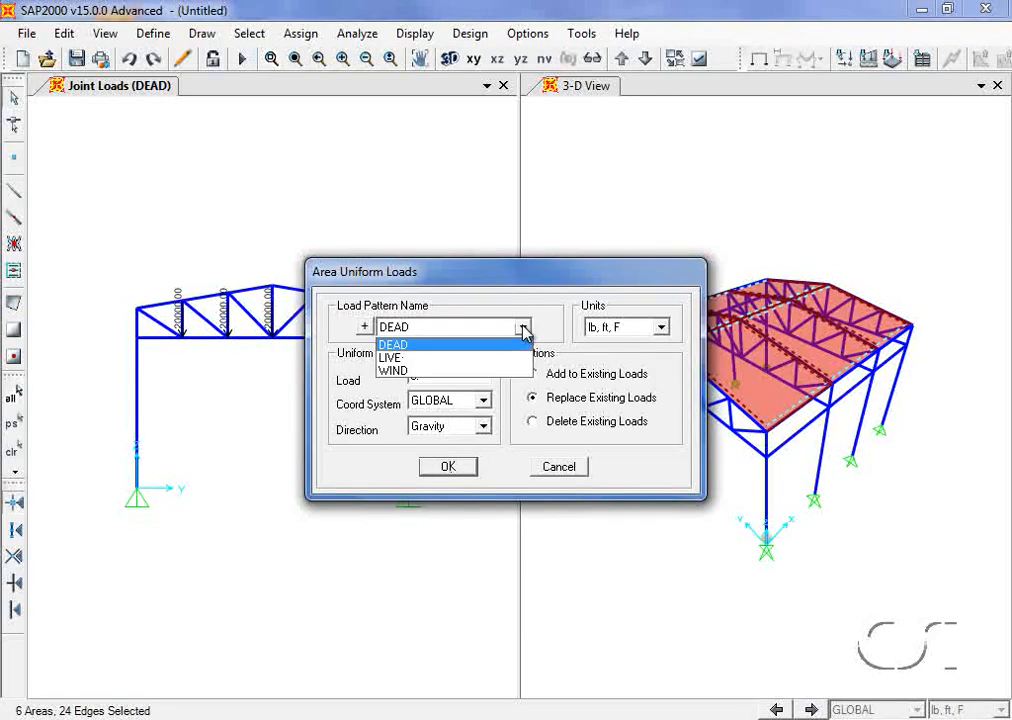
left_click(425, 357)
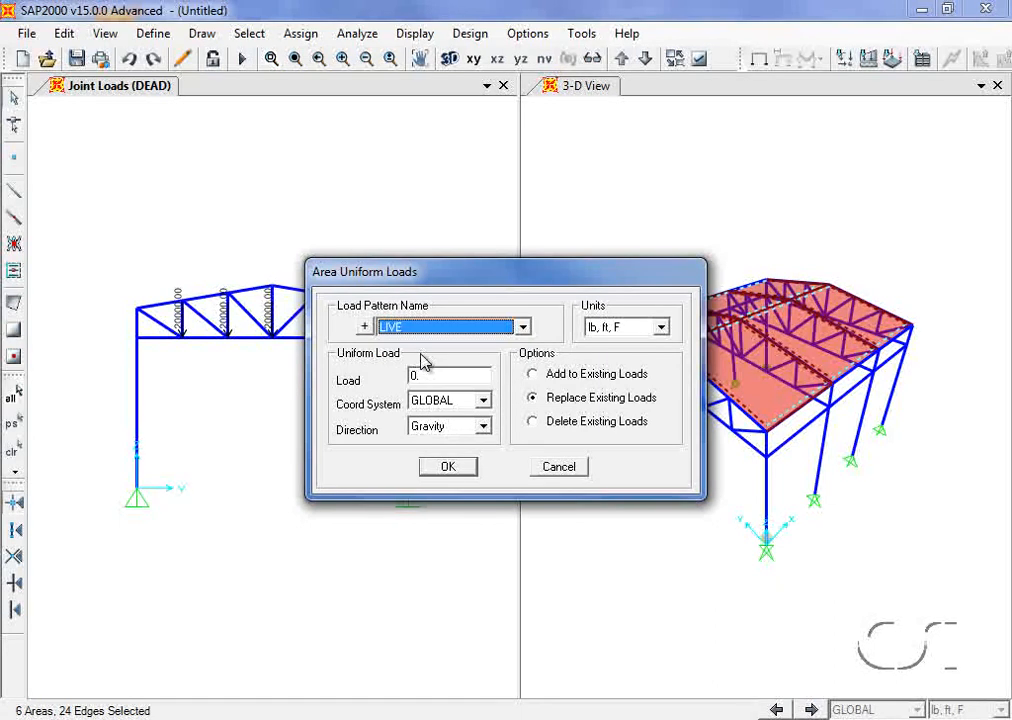
double_click(422, 376)
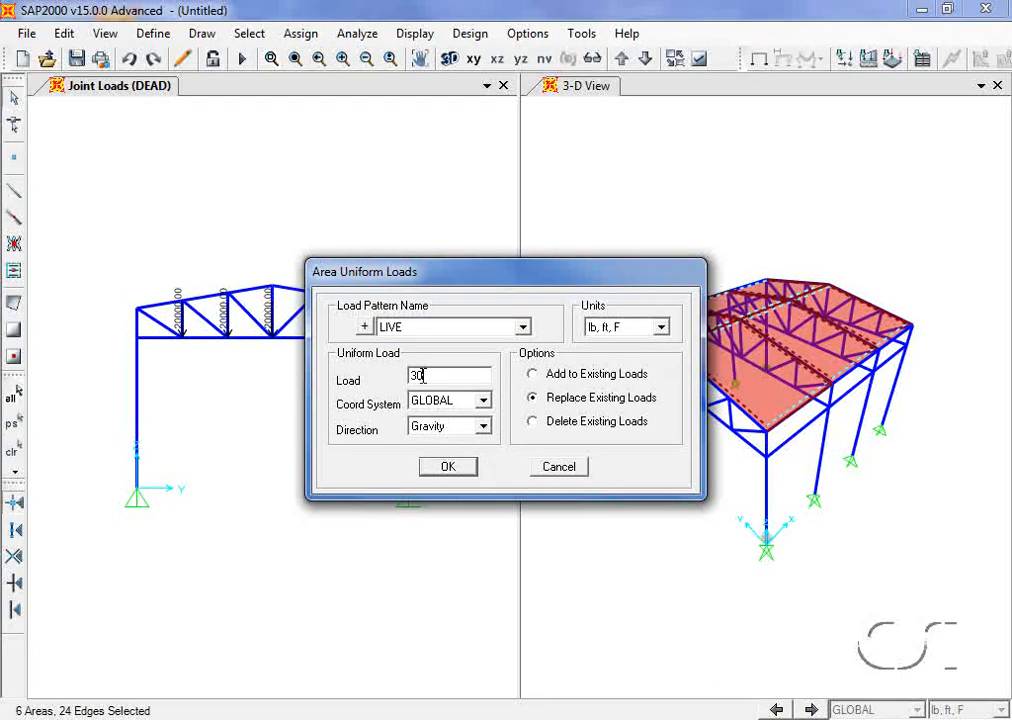
left_click(468, 430)
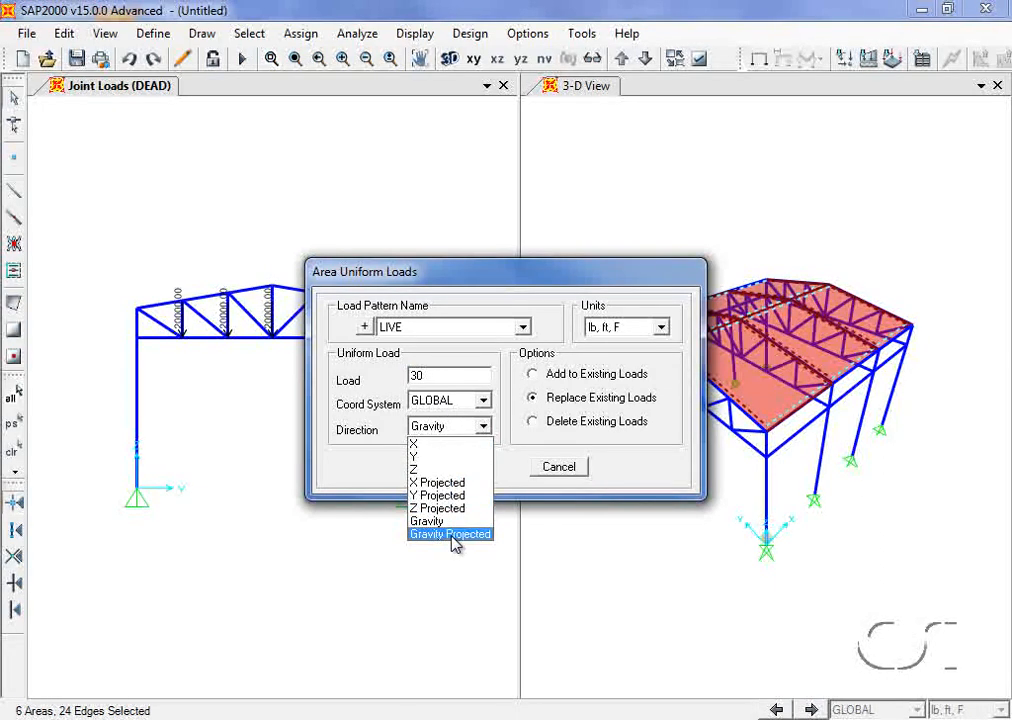
left_click(452, 534)
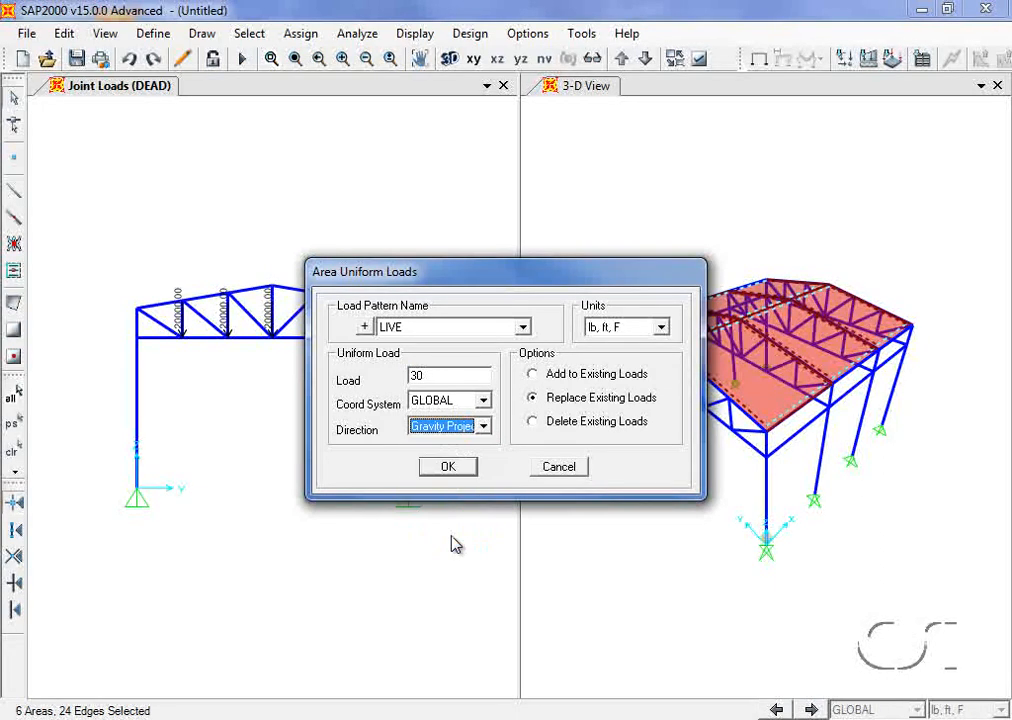
left_click(448, 468)
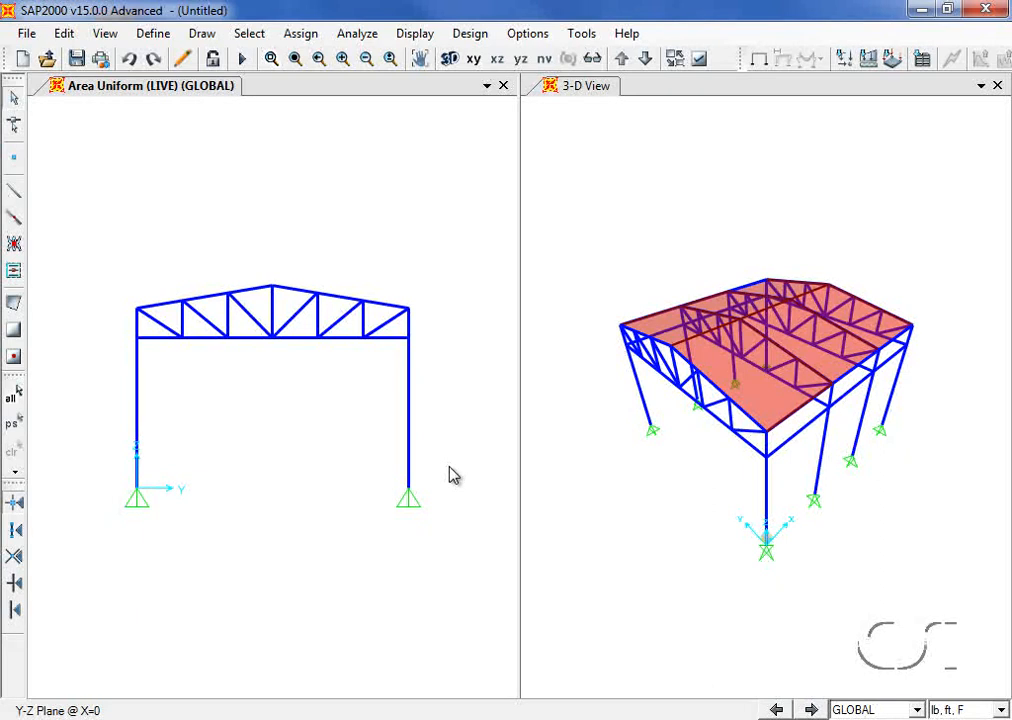
Step: Limit coordinate-range selection to areas only, excluding points, lines, solids and links
left_click(252, 35)
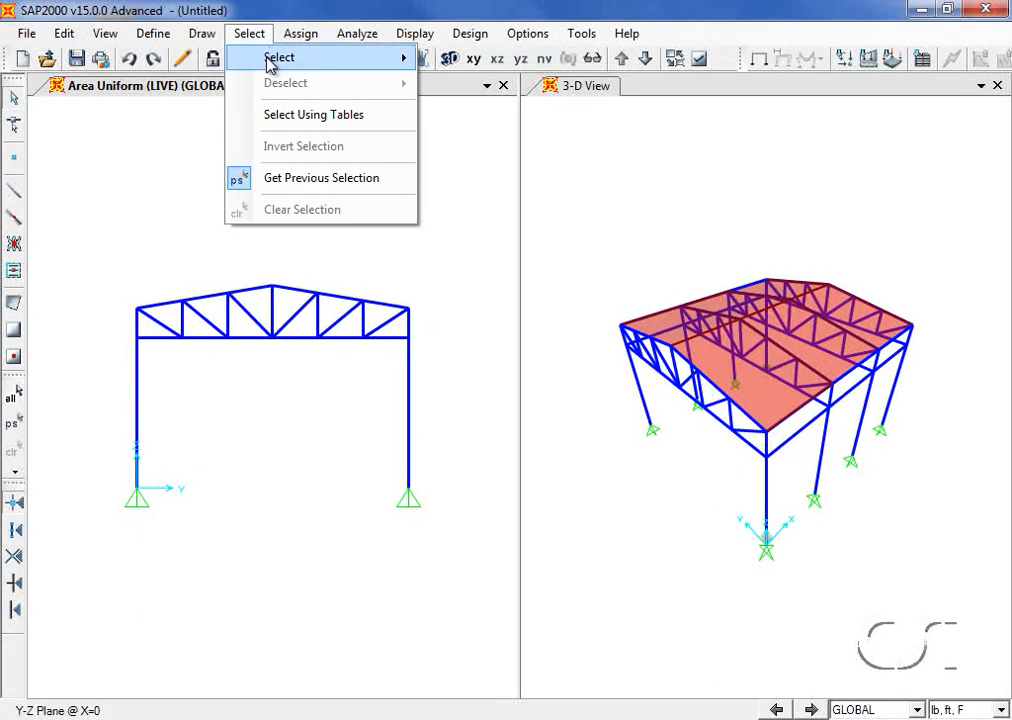
mouse_move(268, 62)
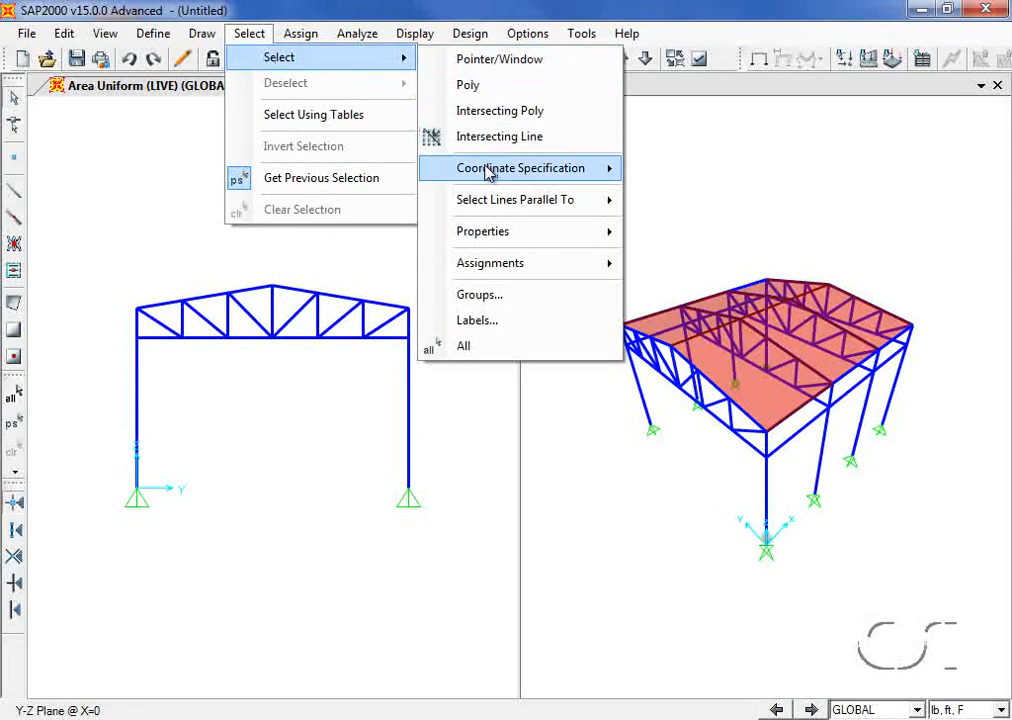
mouse_move(610, 172)
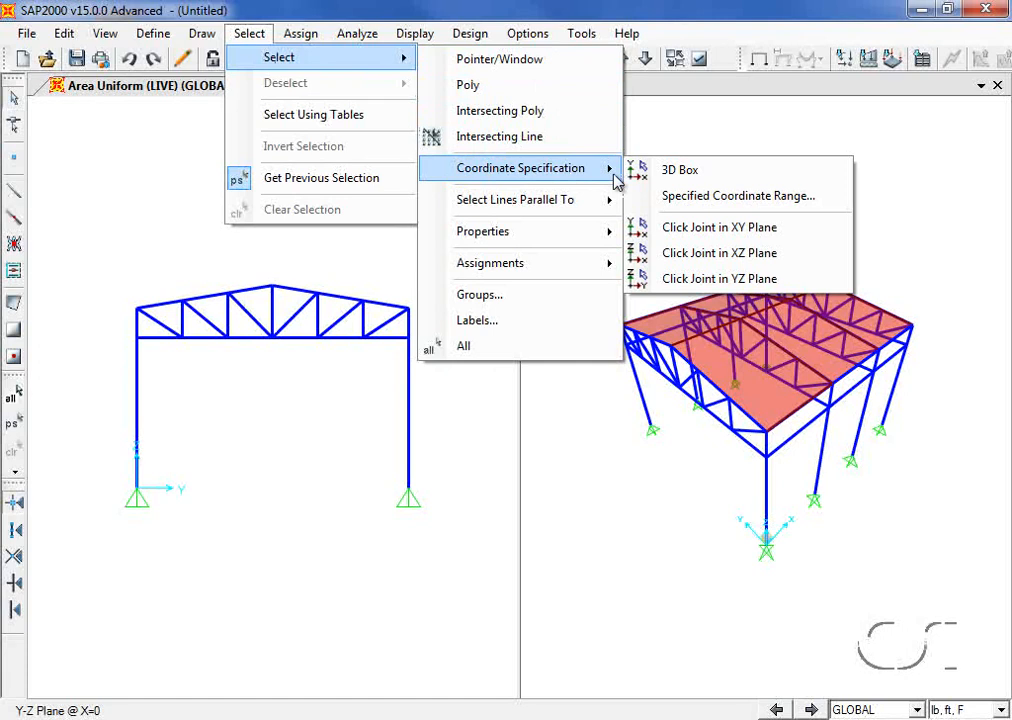
left_click(702, 197)
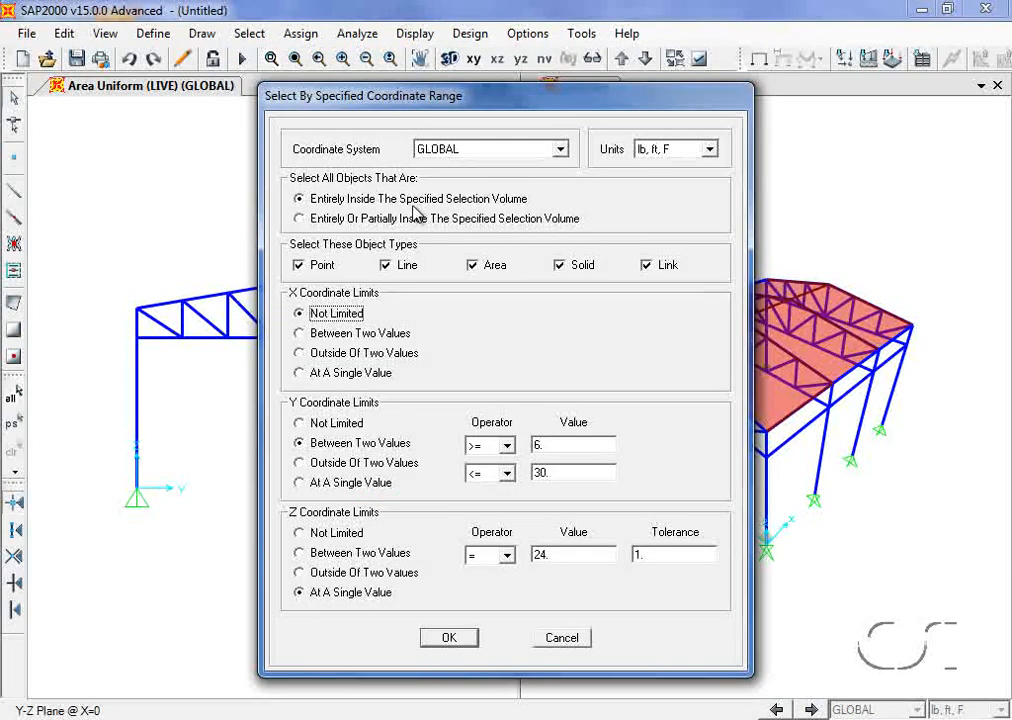
left_click(316, 267)
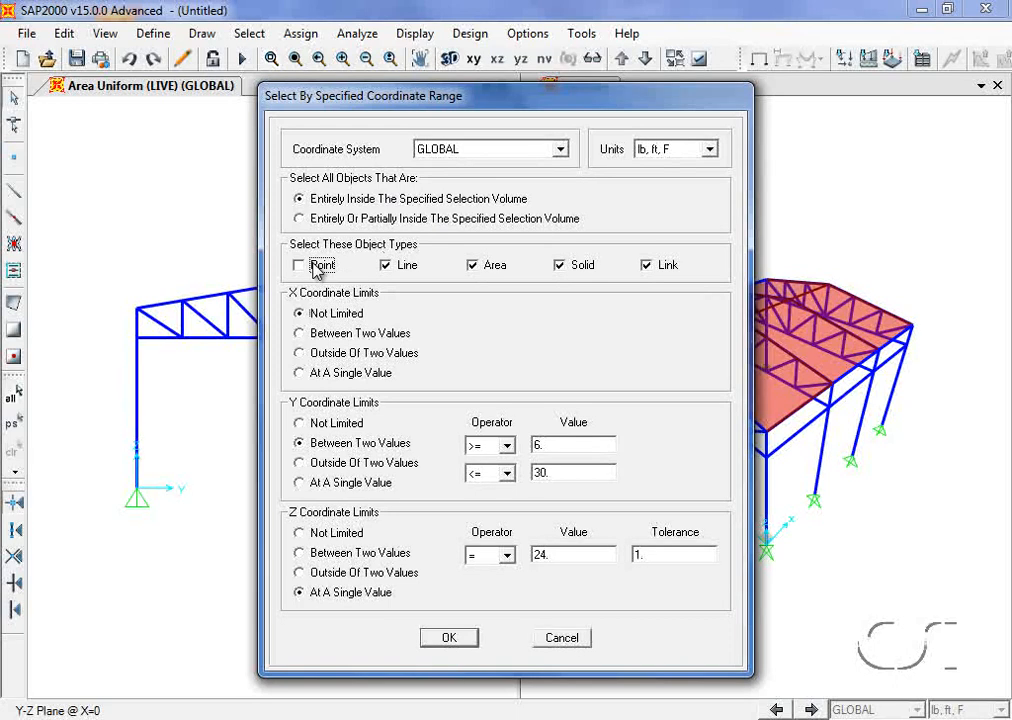
left_click(400, 266)
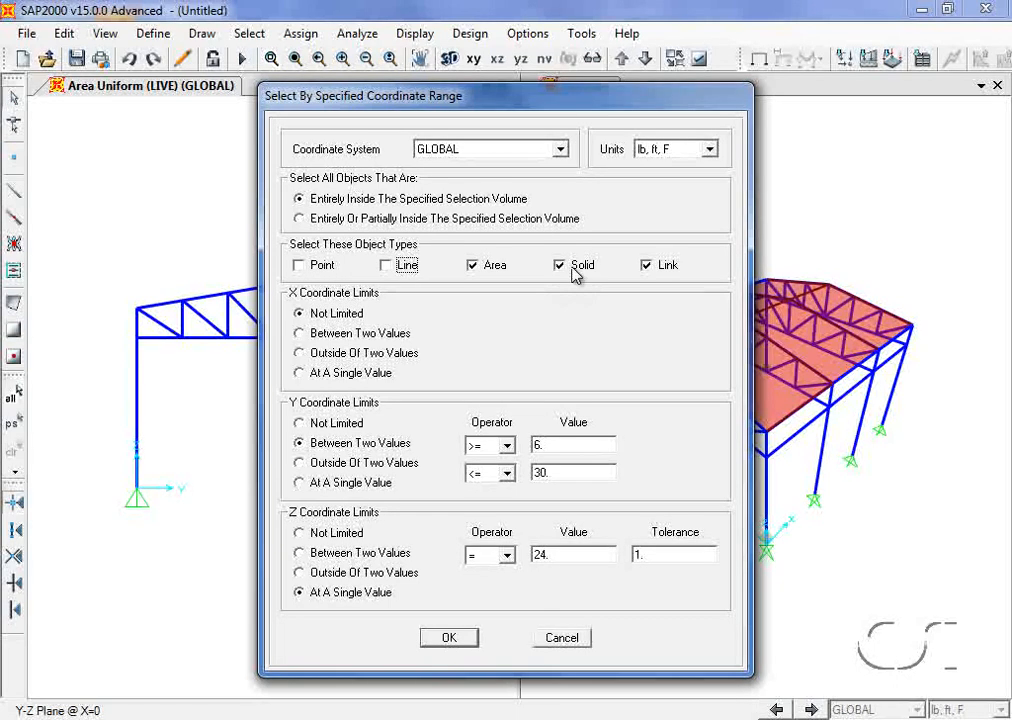
left_click(580, 266)
left_click(664, 266)
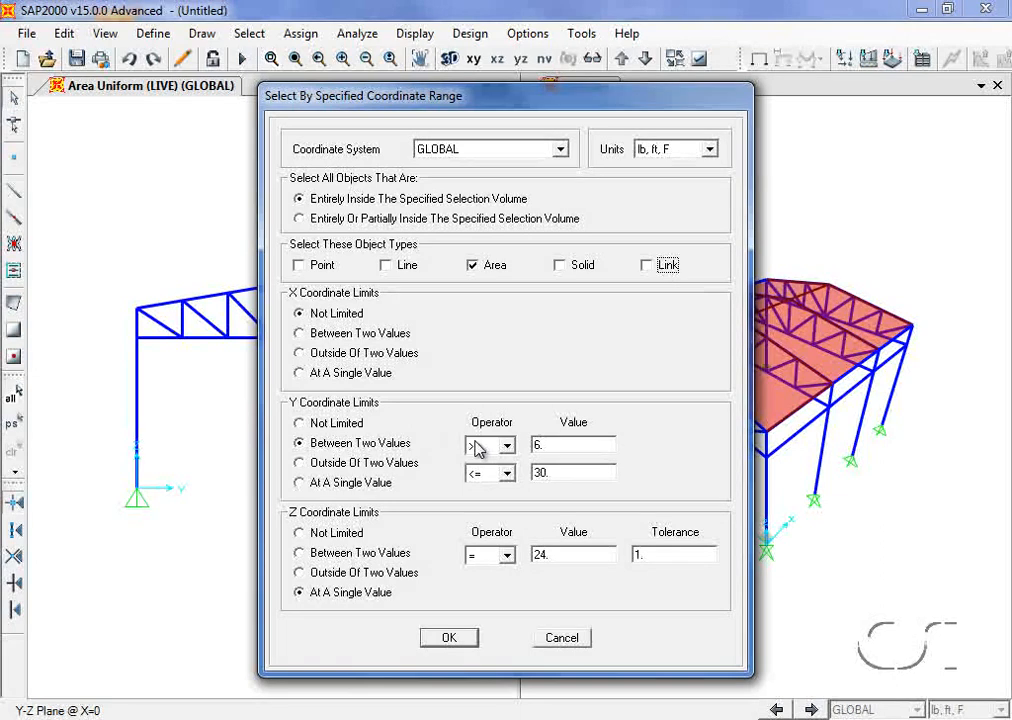
Step: Select areas with Y between 0 and 18 and Z not limited
double_click(545, 444)
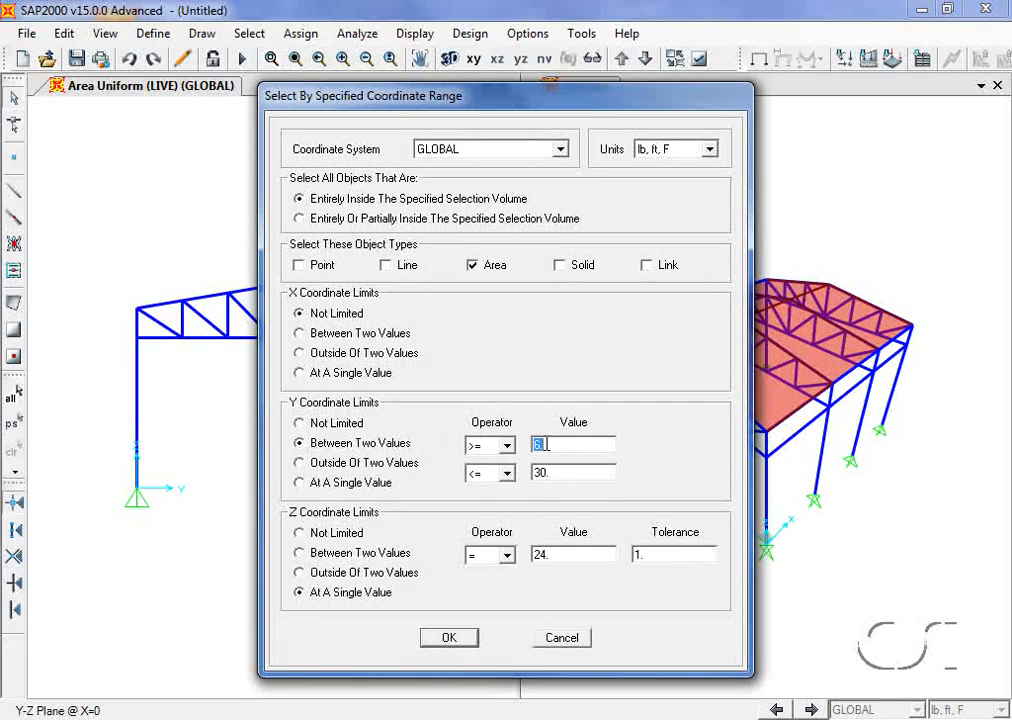
type("0")
double_click(557, 470)
type("18")
left_click(325, 534)
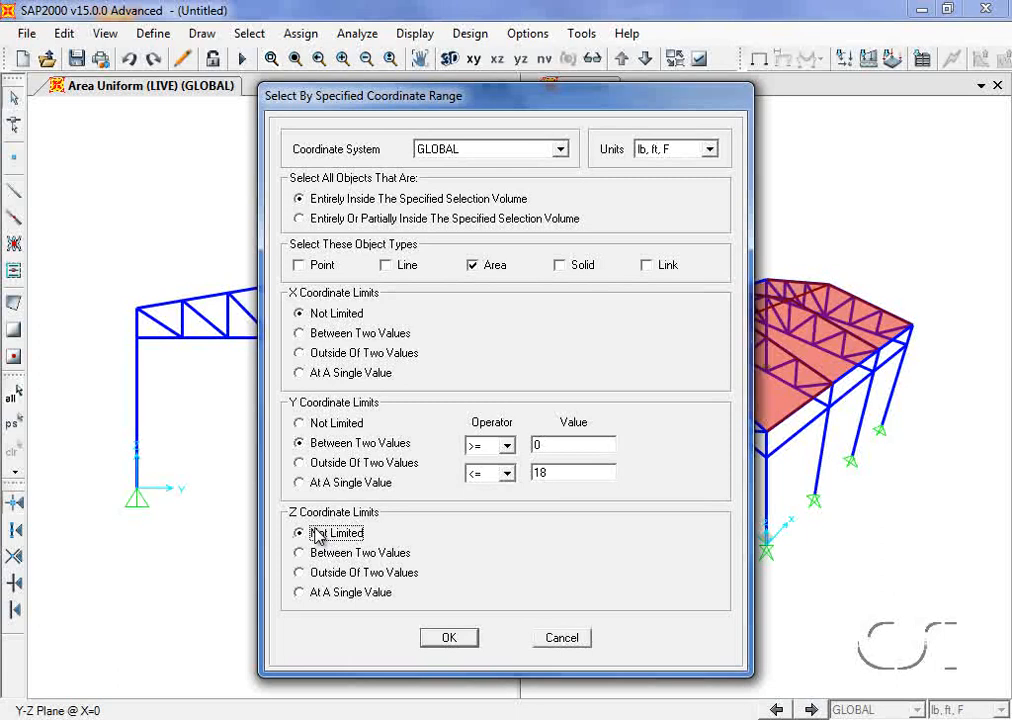
left_click(449, 640)
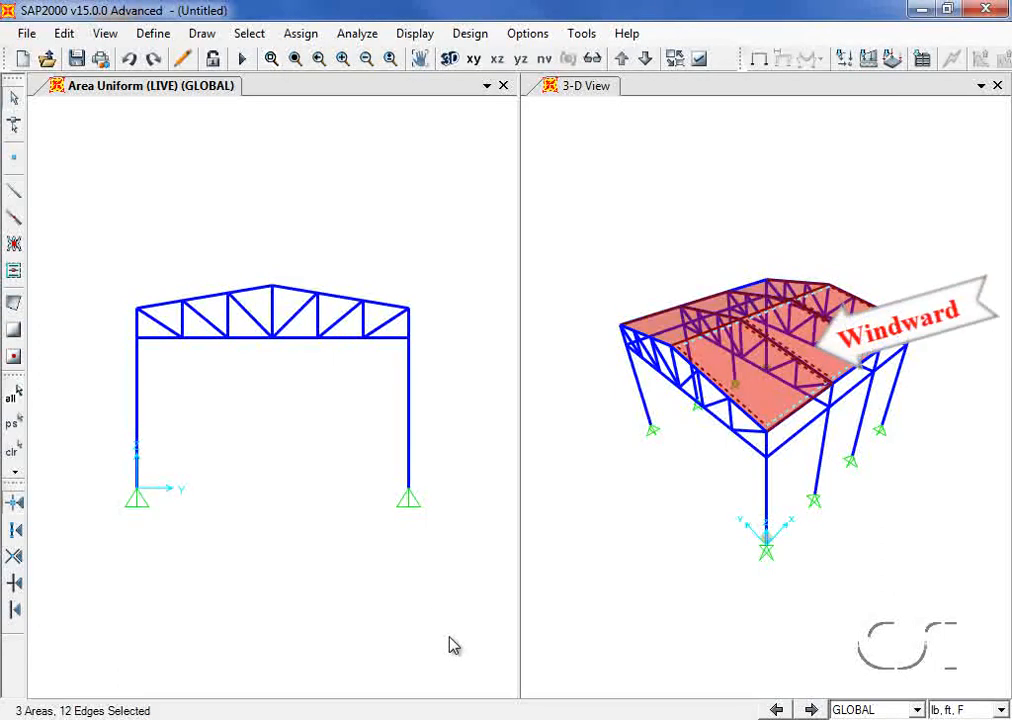
Step: Assign a WIND surface pressure of 15 lb/ft² to the top face of the selected areas
left_click(303, 36)
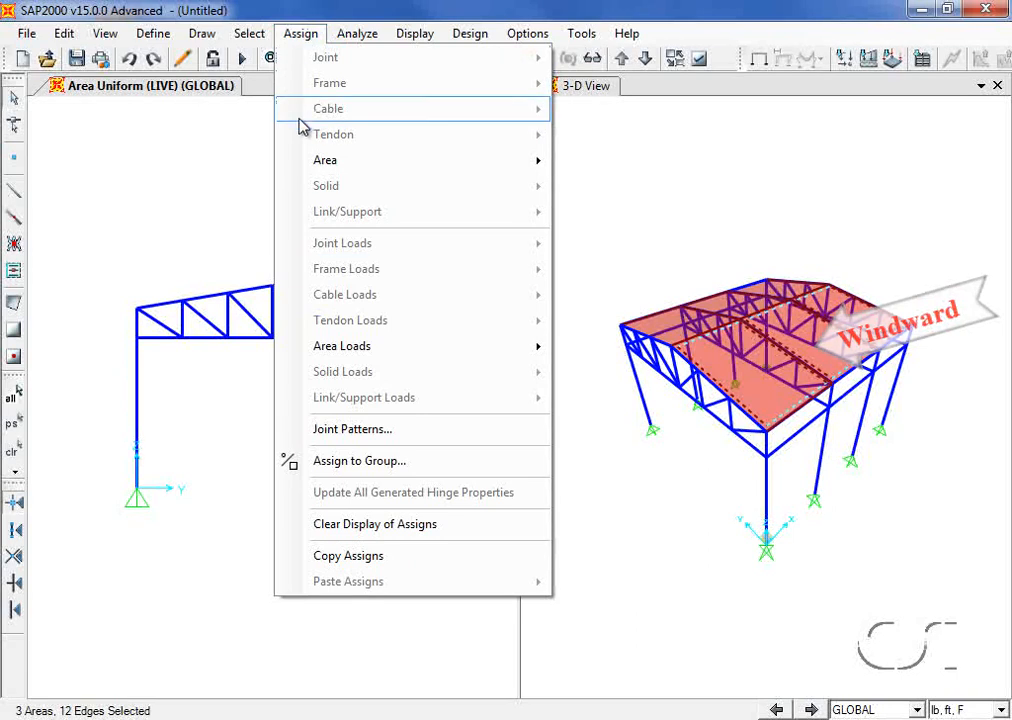
mouse_move(334, 348)
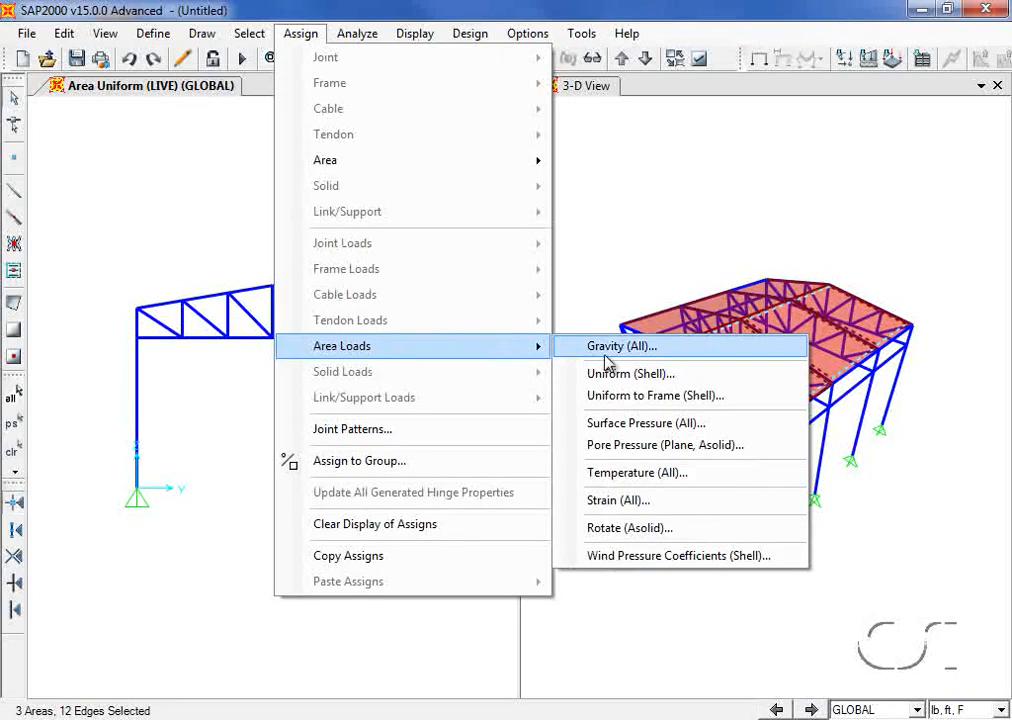
left_click(661, 424)
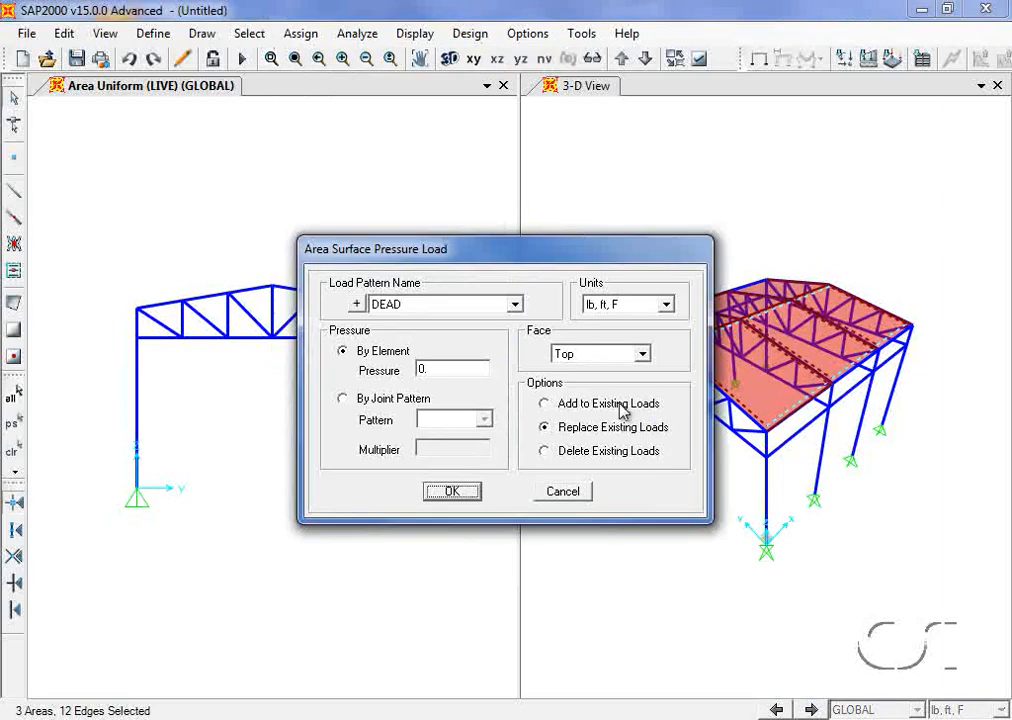
left_click(512, 305)
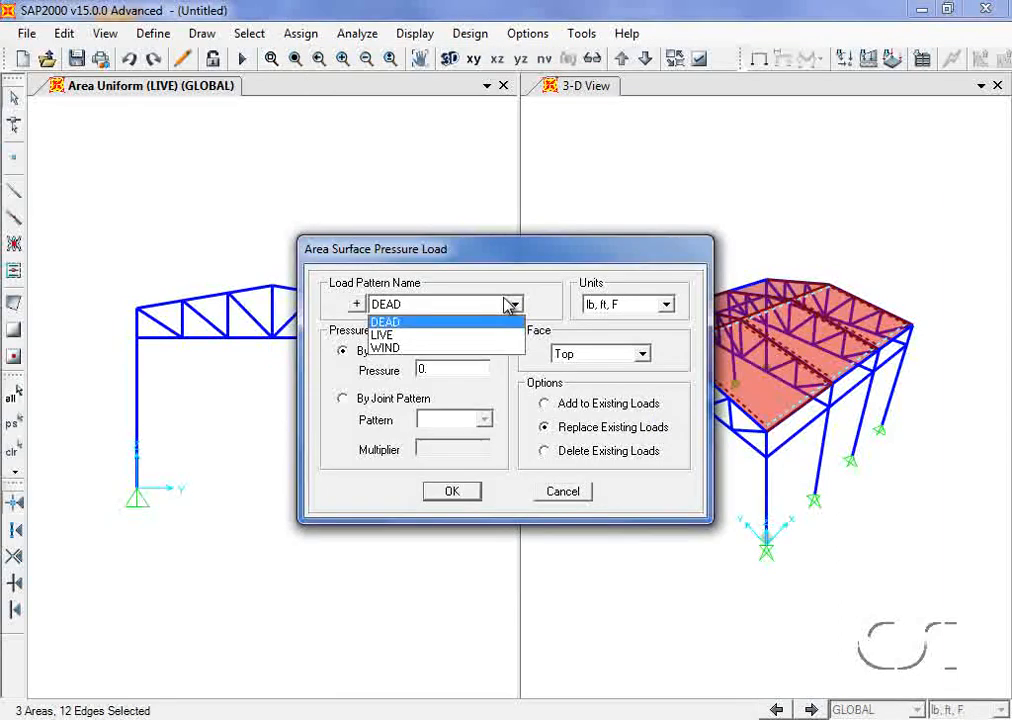
left_click(415, 349)
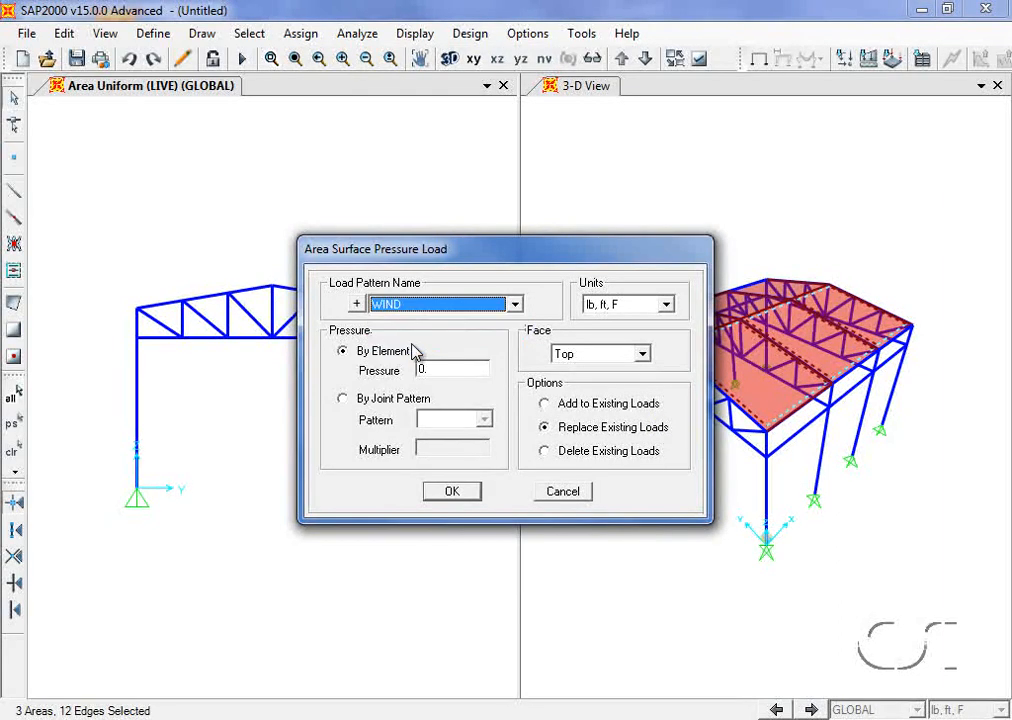
double_click(430, 369)
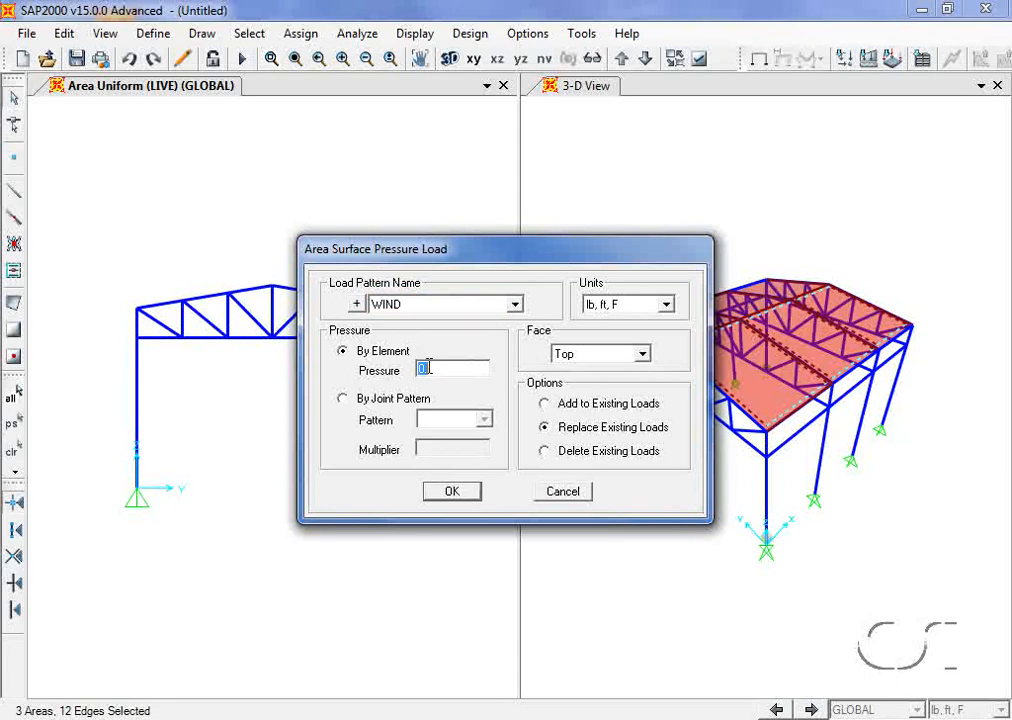
type("15")
left_click(450, 495)
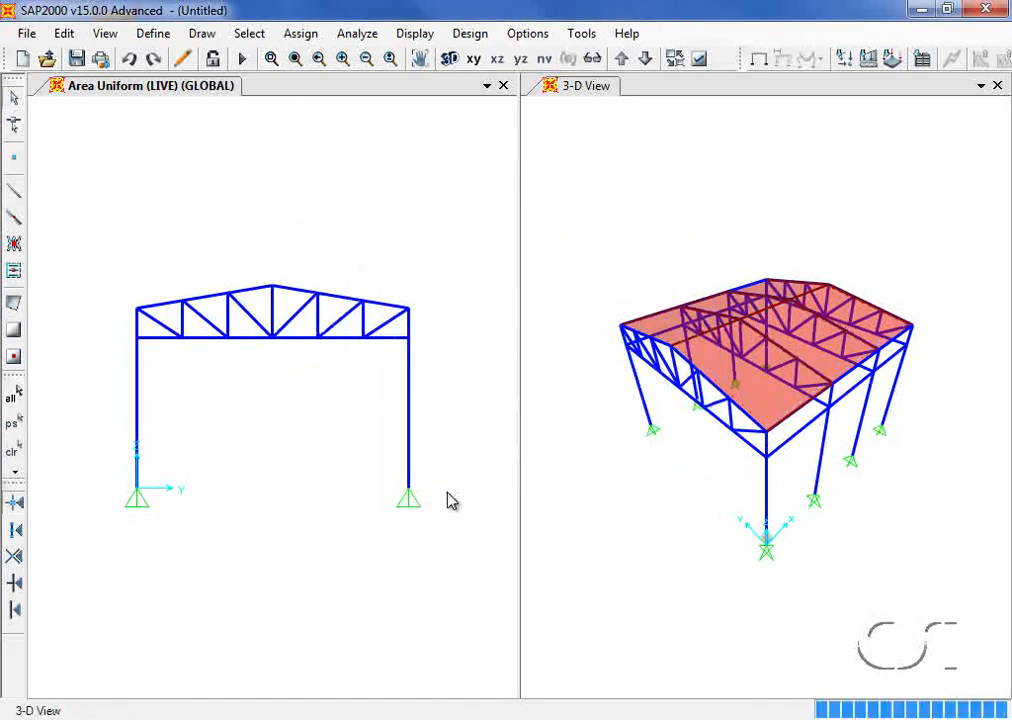
Step: Pick the roof areas with a 3D Box coordinate selection, Y from 18 to 36 ft
left_click(251, 38)
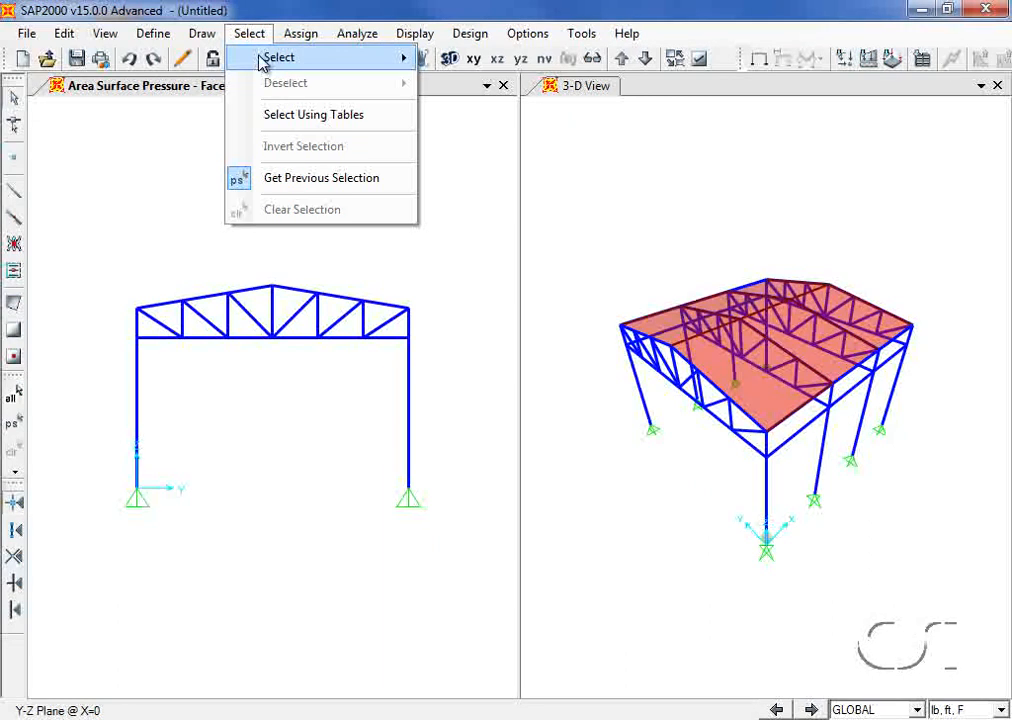
mouse_move(265, 58)
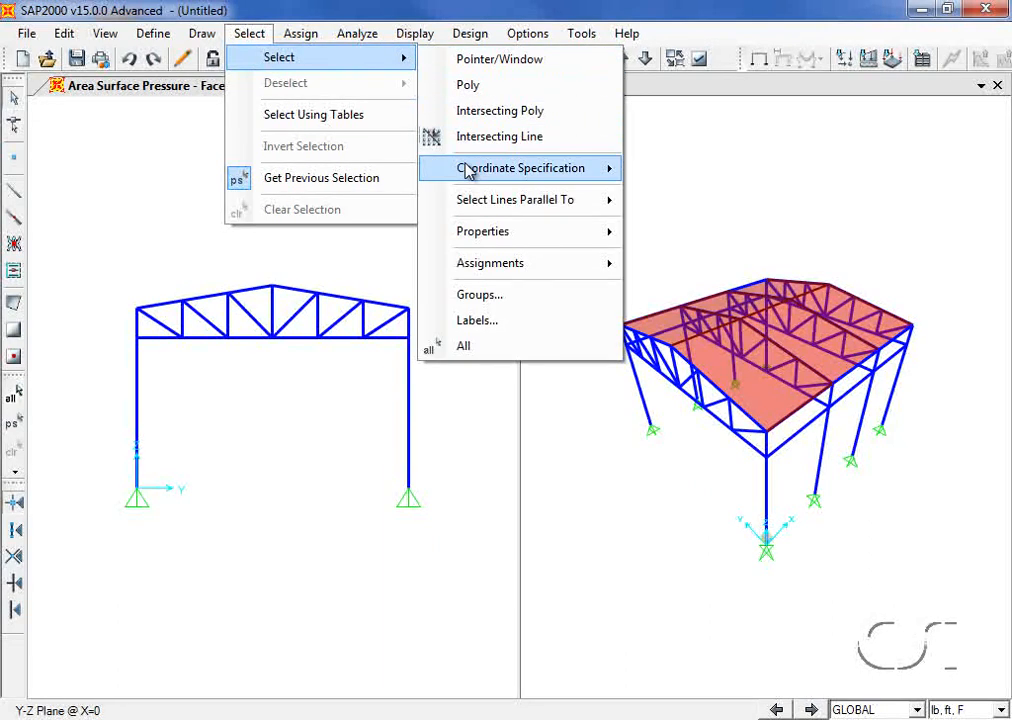
mouse_move(470, 169)
left_click(682, 171)
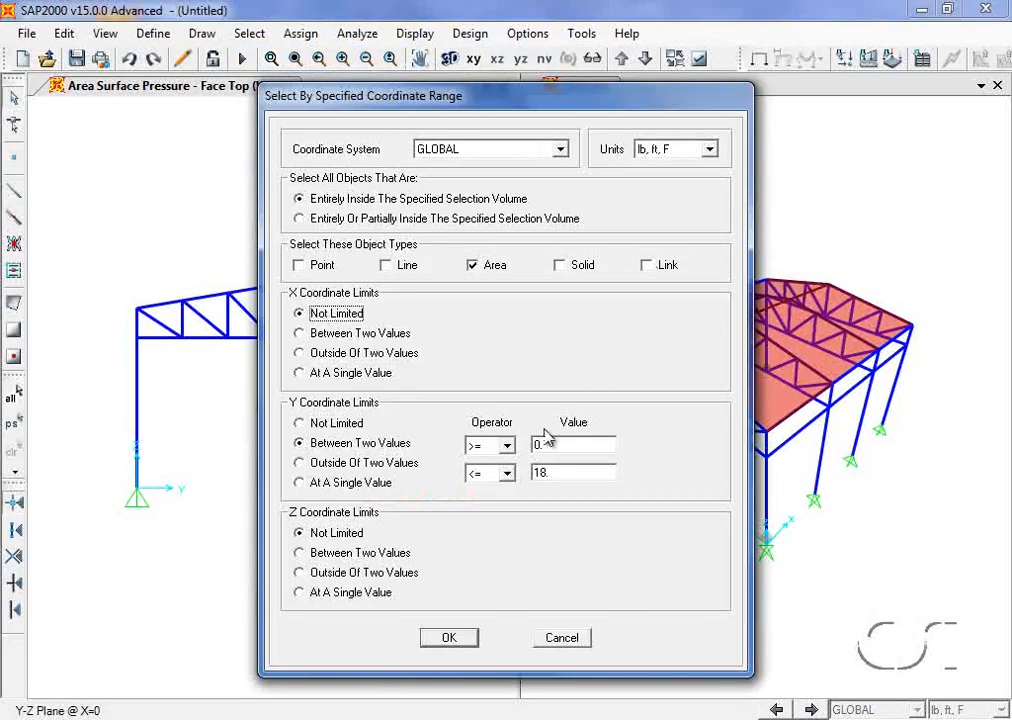
double_click(548, 444)
type("18")
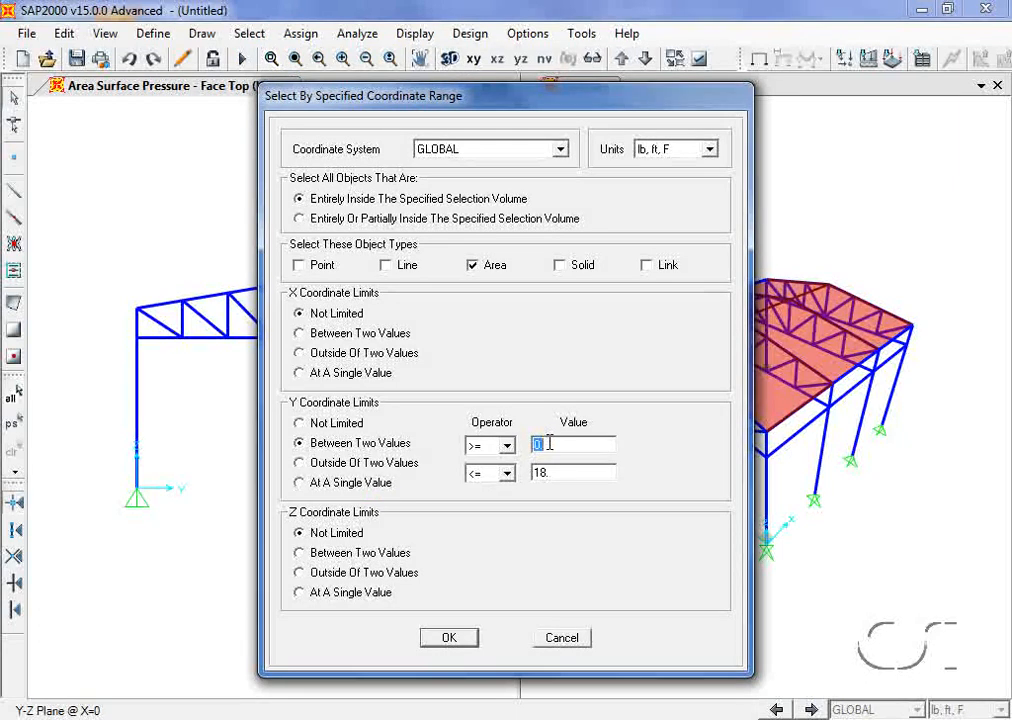
double_click(561, 474)
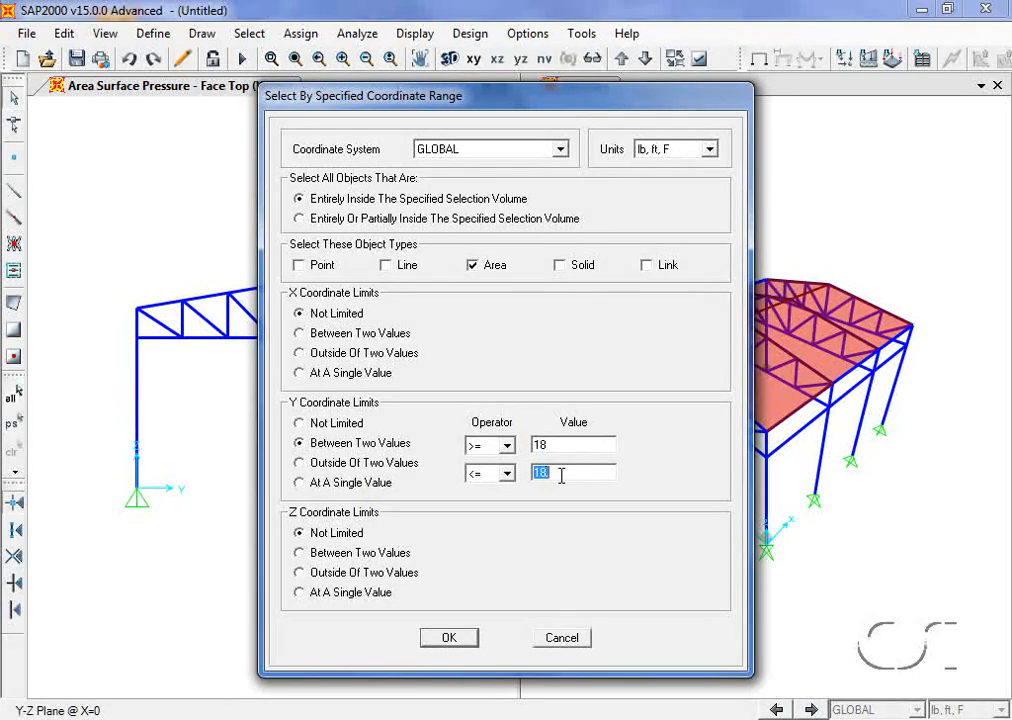
type("36")
left_click(452, 640)
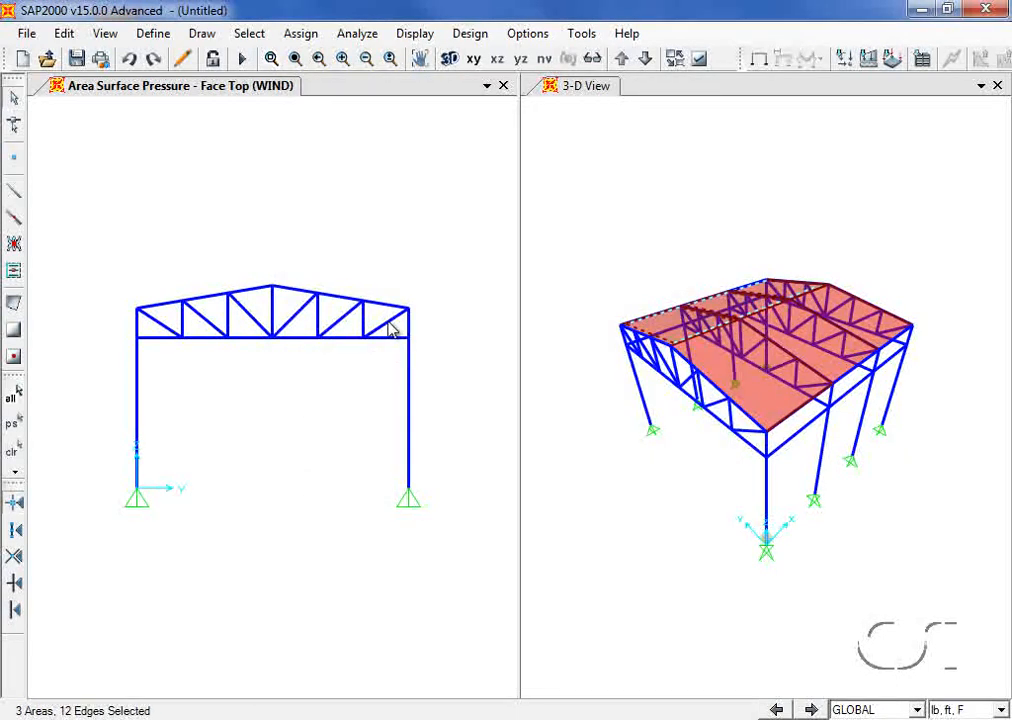
Step: Assign a -6 lb/ft² WIND surface pressure to the top face of the leeward roof areas
left_click(303, 34)
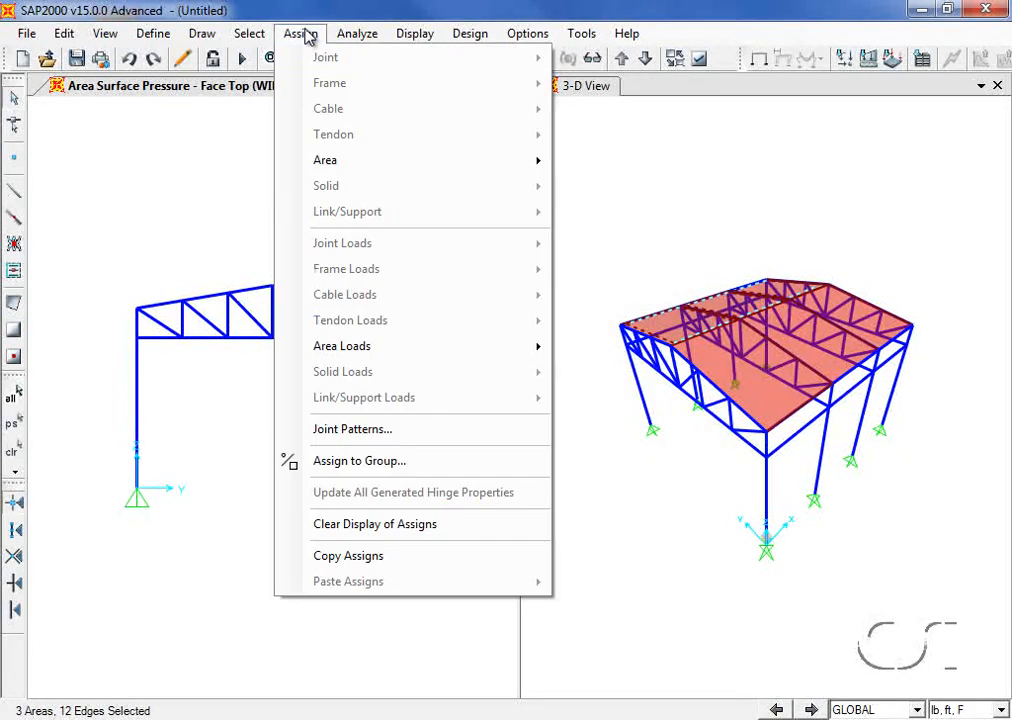
mouse_move(365, 349)
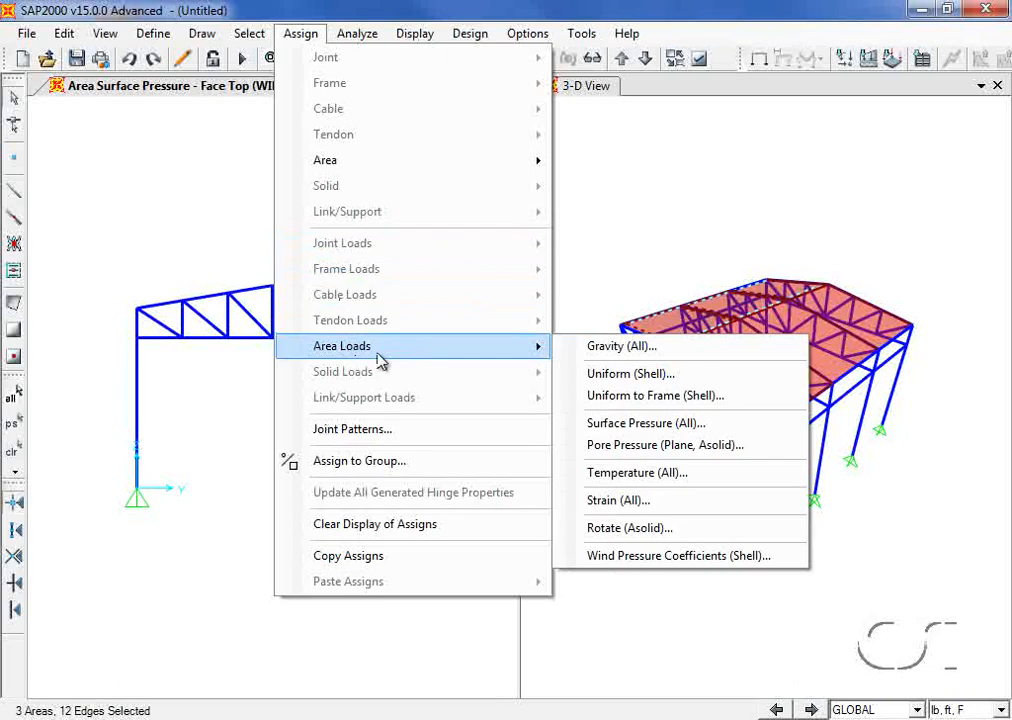
left_click(652, 424)
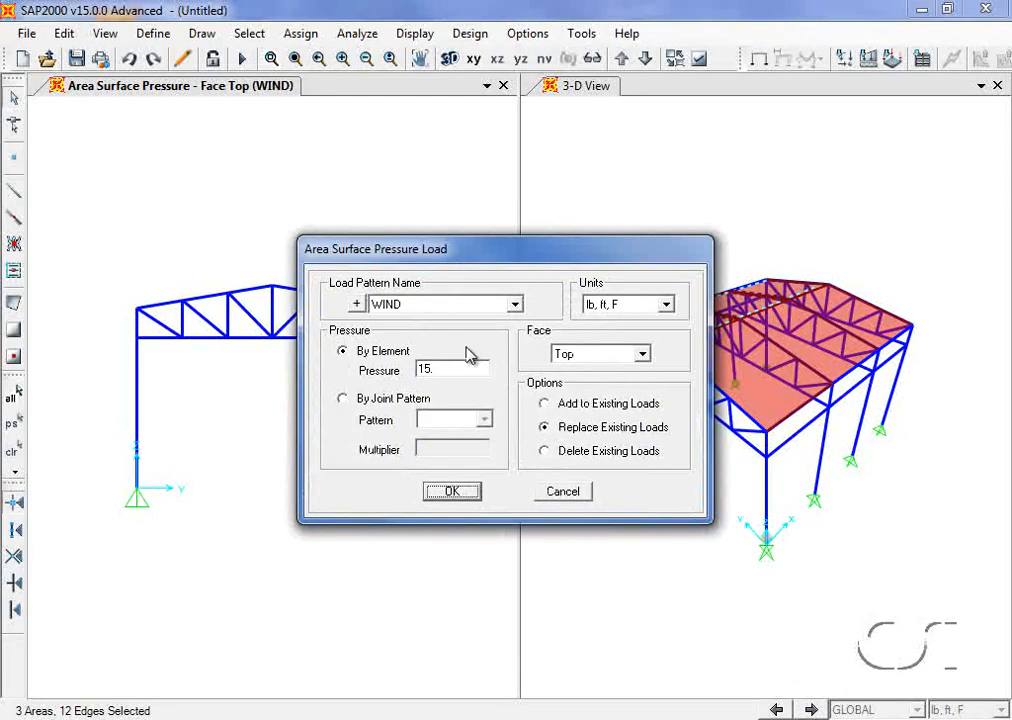
double_click(461, 366)
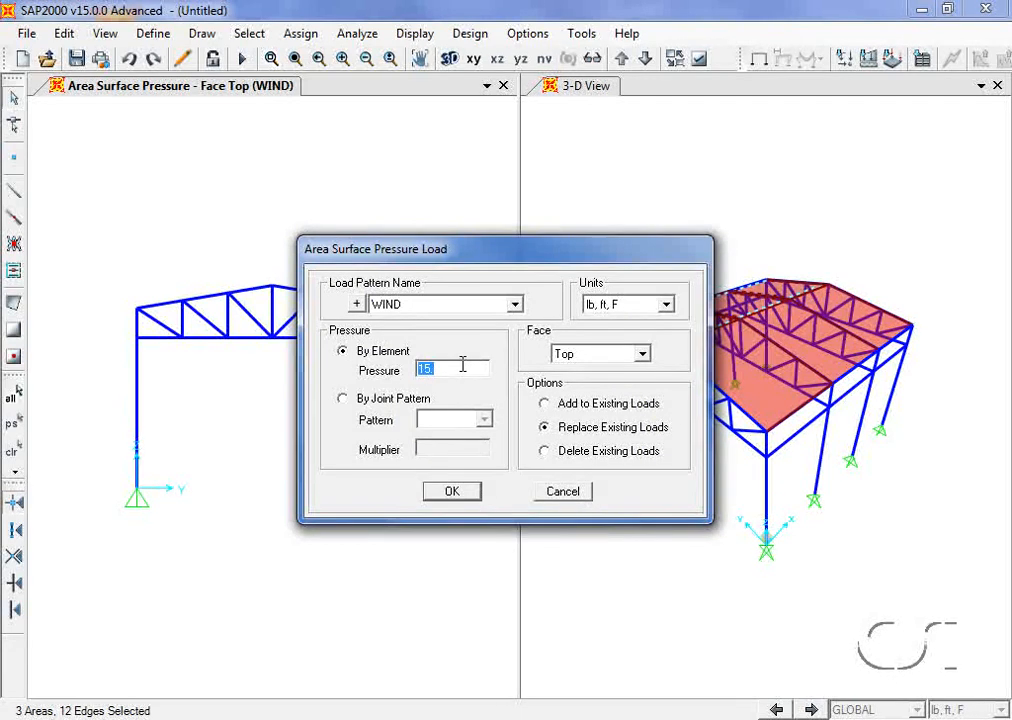
key("BackSpace")
type("-6")
left_click(452, 492)
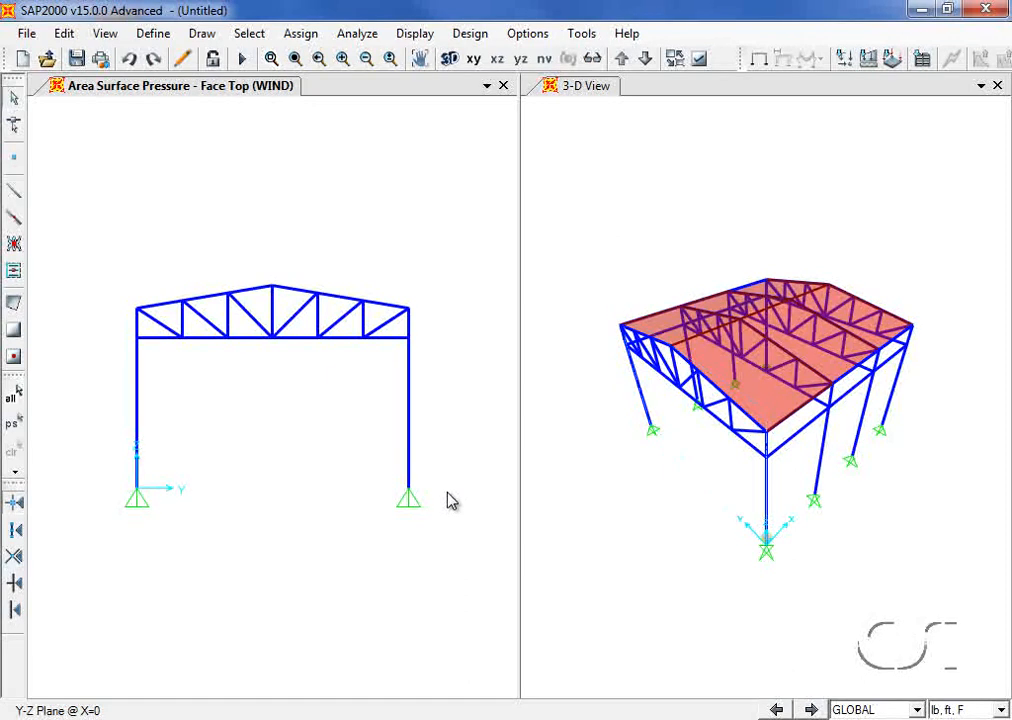
left_click(470, 33)
mouse_move(484, 58)
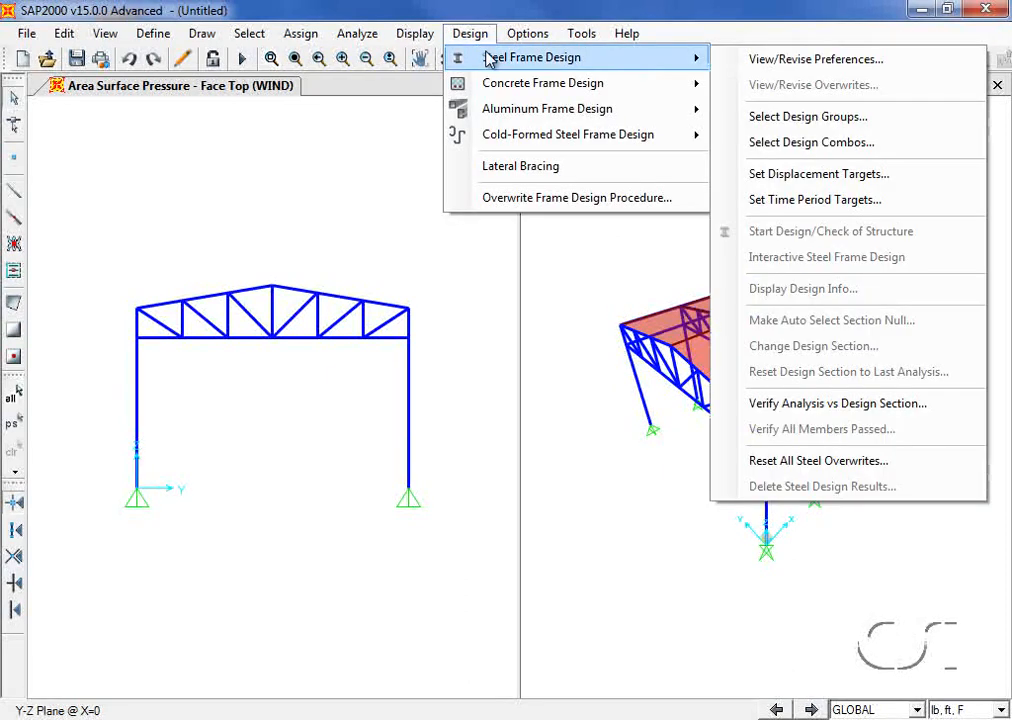
left_click(784, 62)
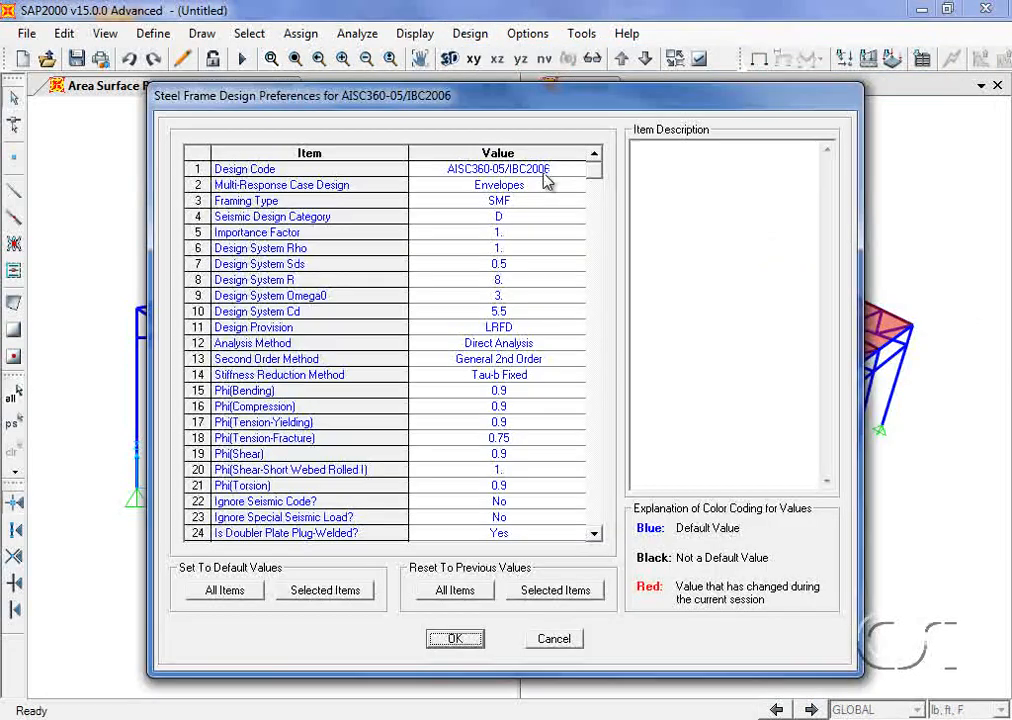
left_click(542, 174)
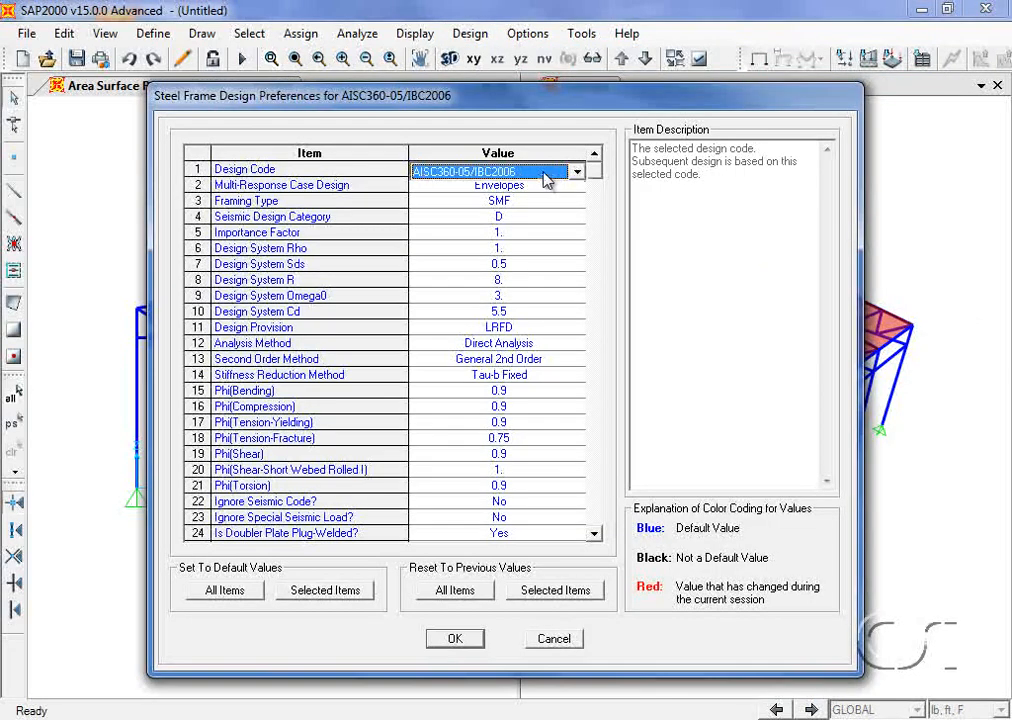
left_click(545, 174)
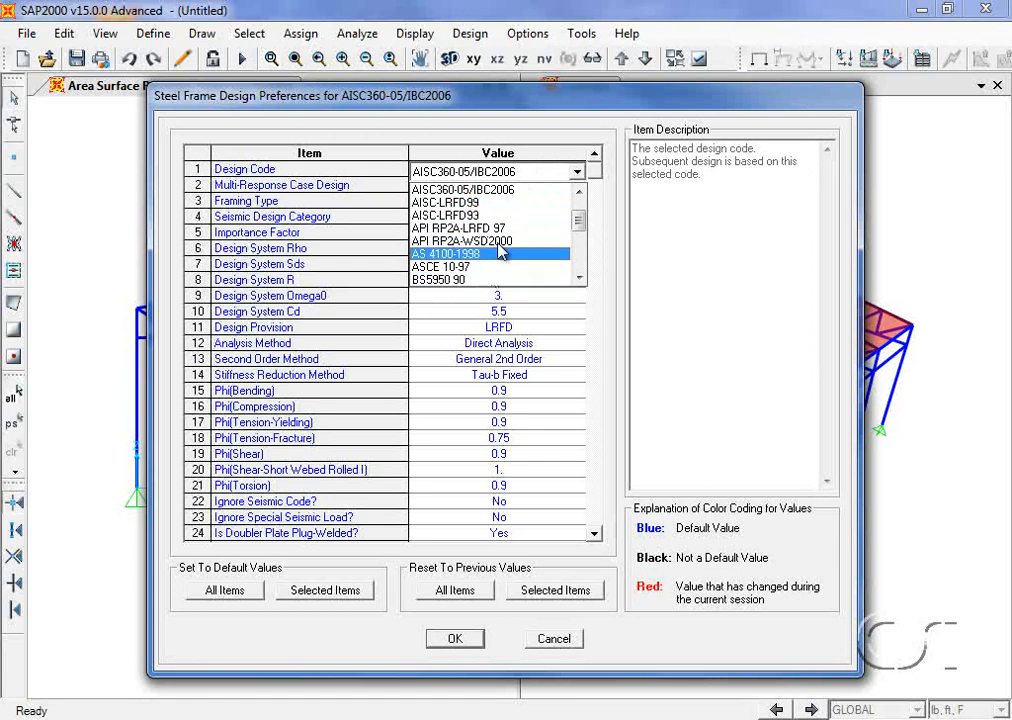
left_click(503, 174)
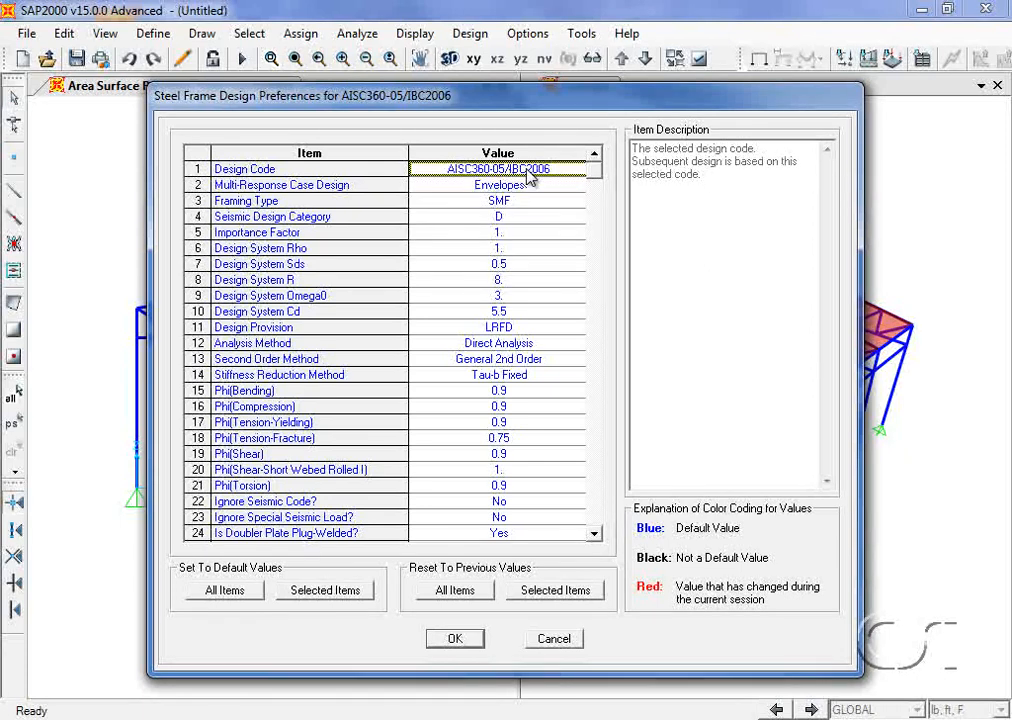
left_click(459, 640)
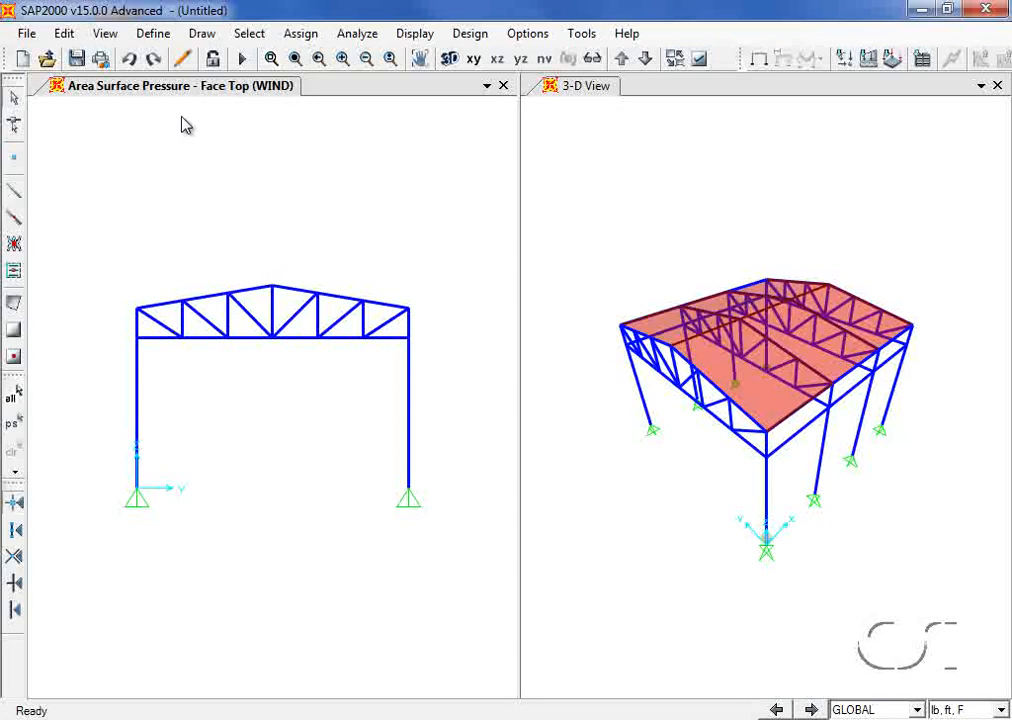
Step: Add code-generated steel strength combinations UDSTL1–UDSTL6 from DEAD, LIVE and WIND, with Deflection unchecked
left_click(160, 38)
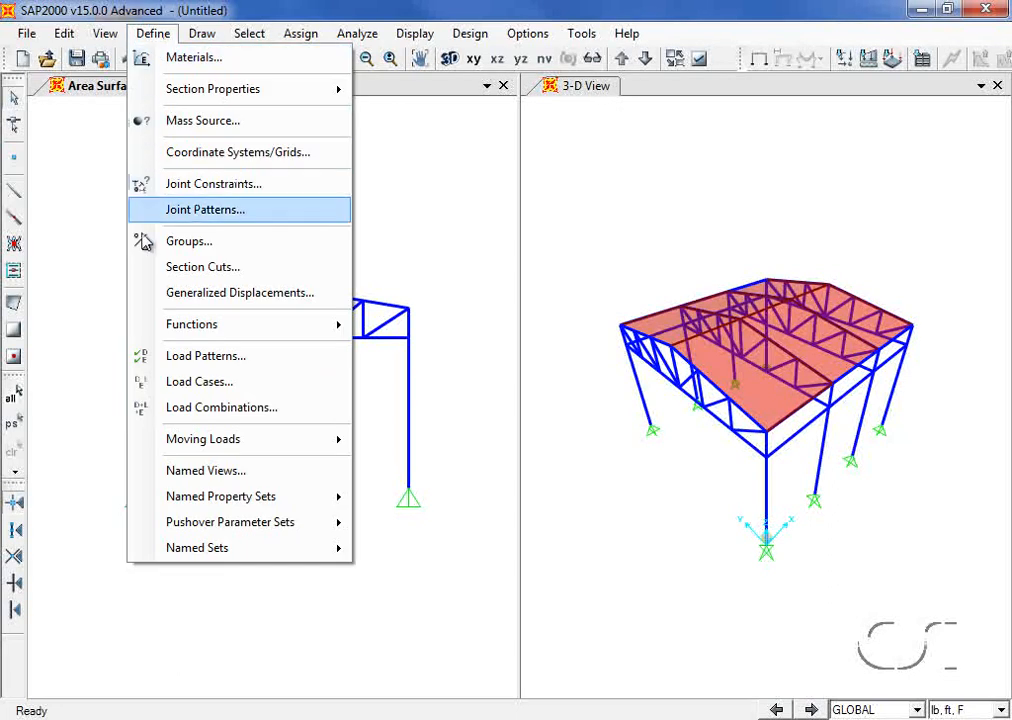
left_click(270, 410)
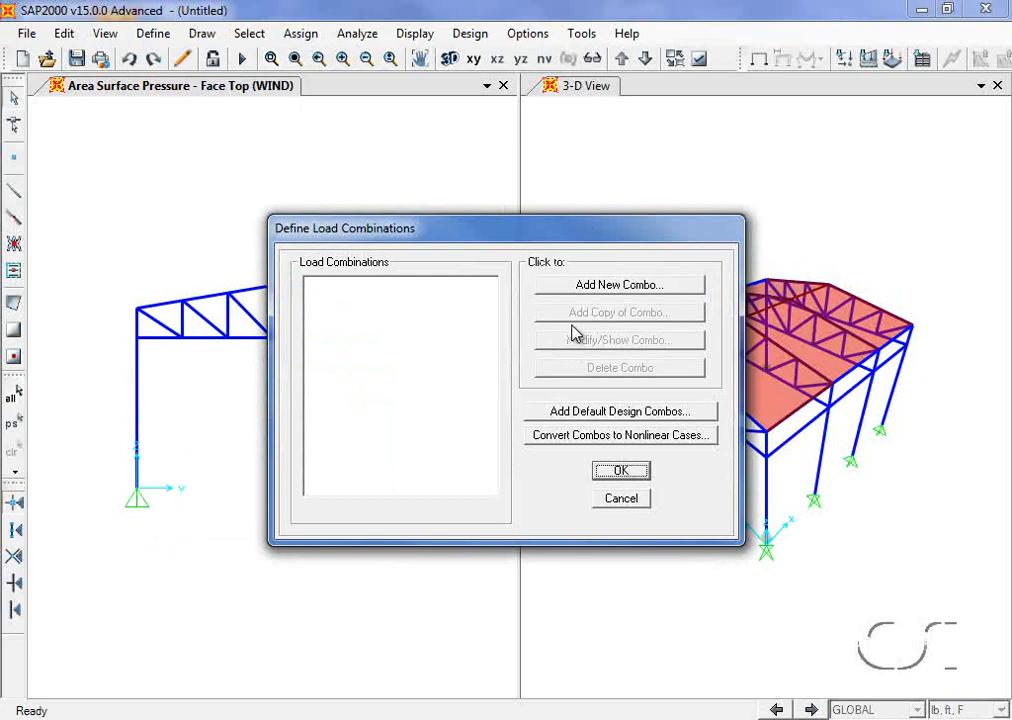
left_click(621, 414)
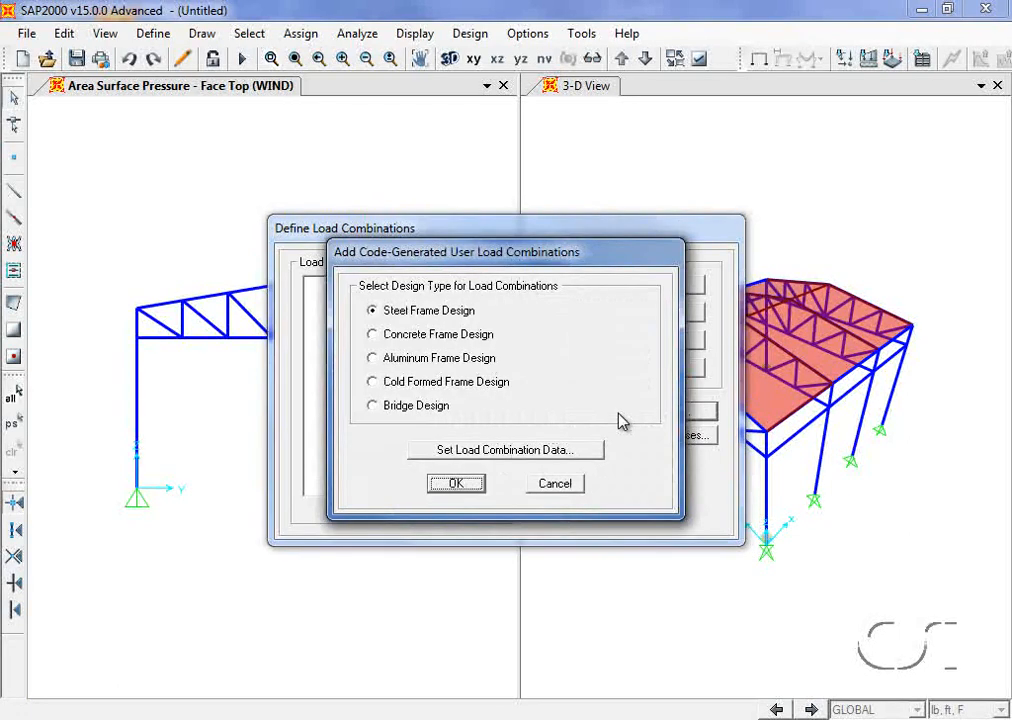
left_click(499, 452)
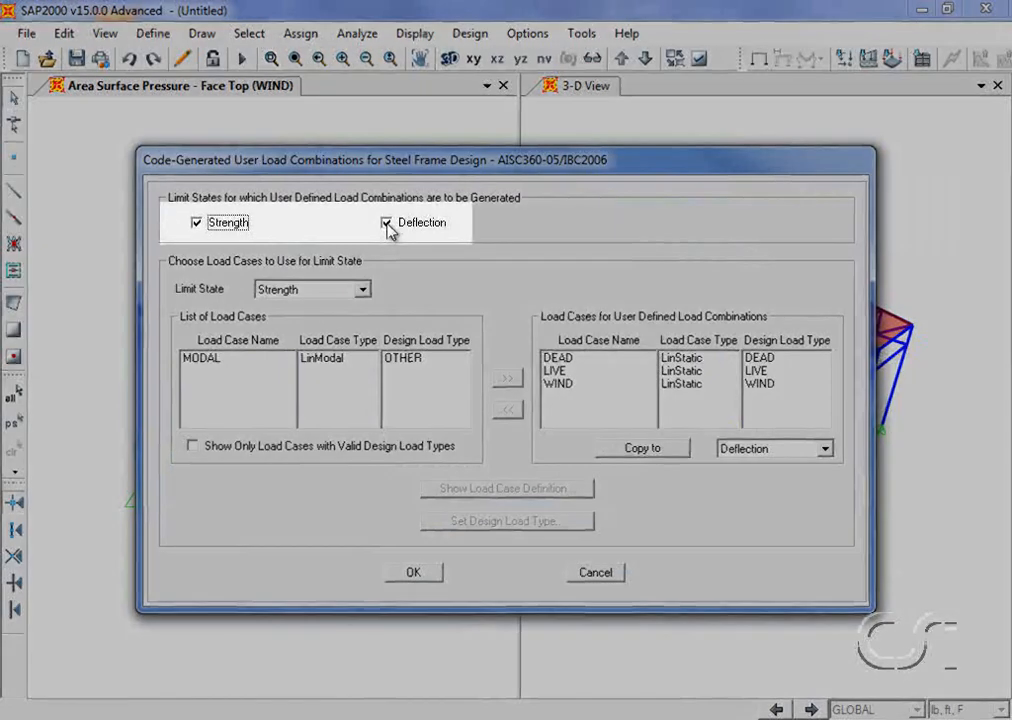
left_click(387, 226)
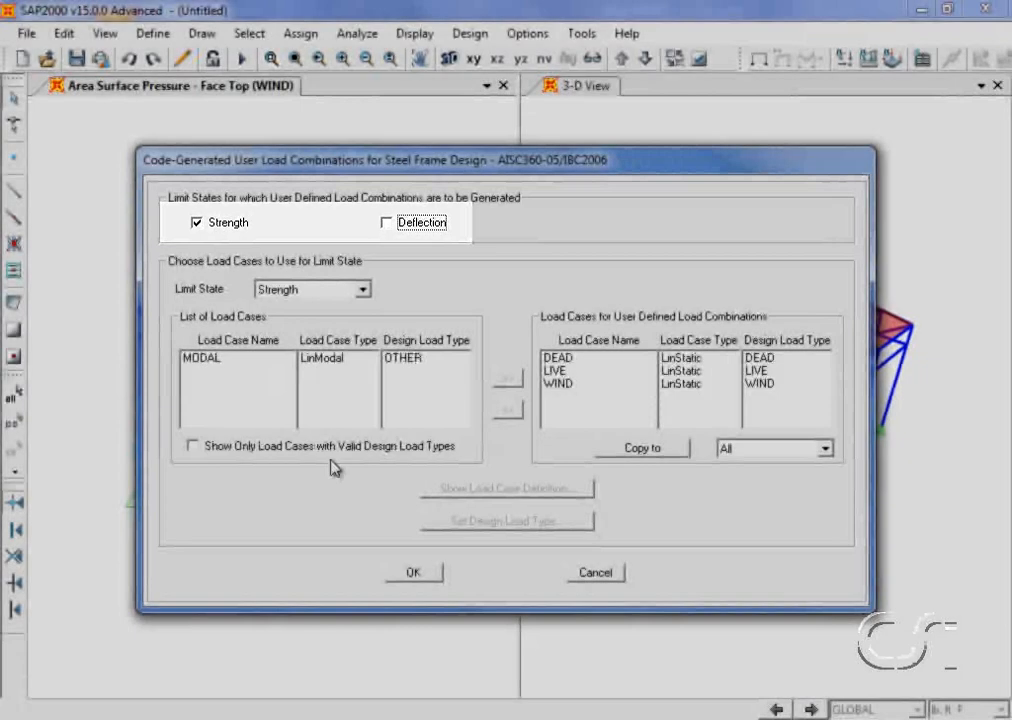
left_click(410, 573)
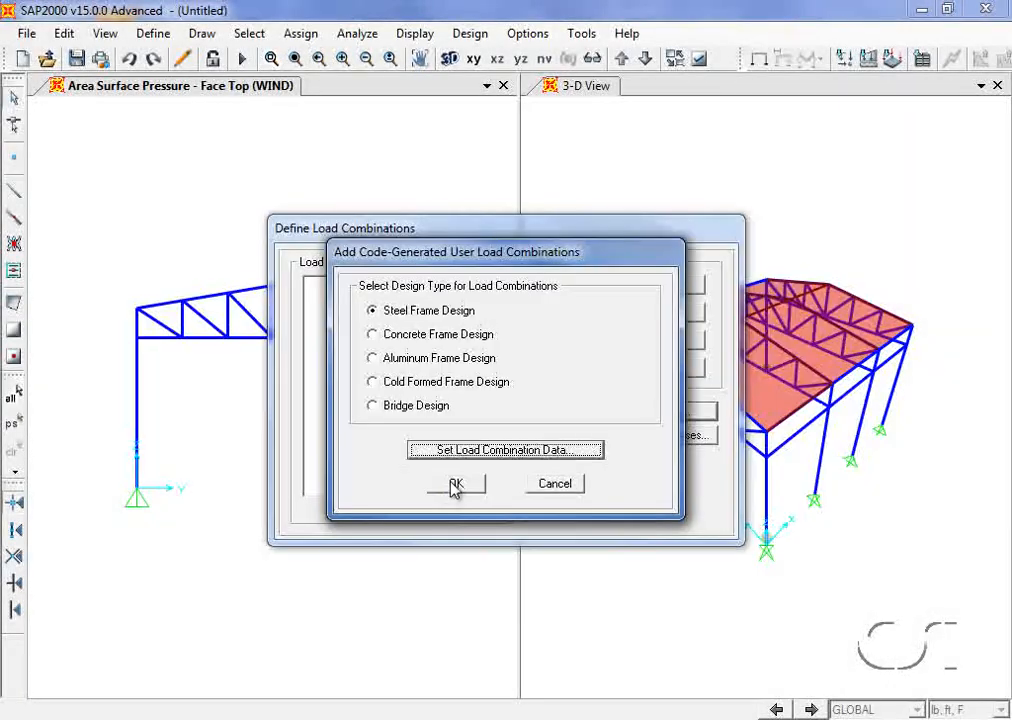
left_click(452, 547)
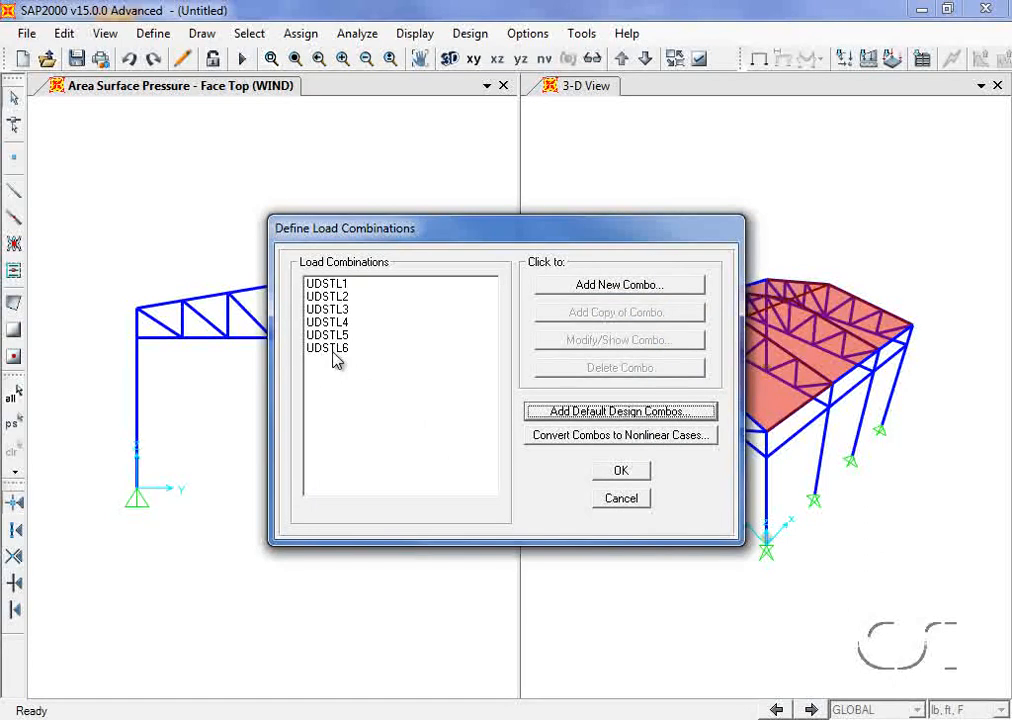
Step: Review the DEAD, LIVE and WIND factors in combination UDSTL3
left_click(390, 309)
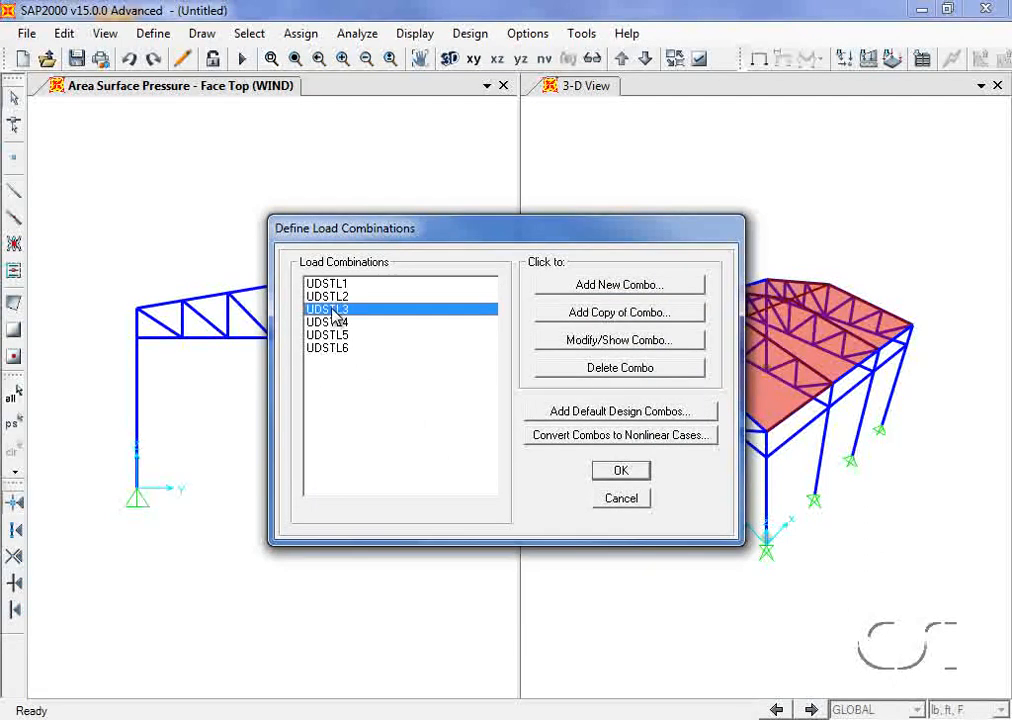
left_click(592, 343)
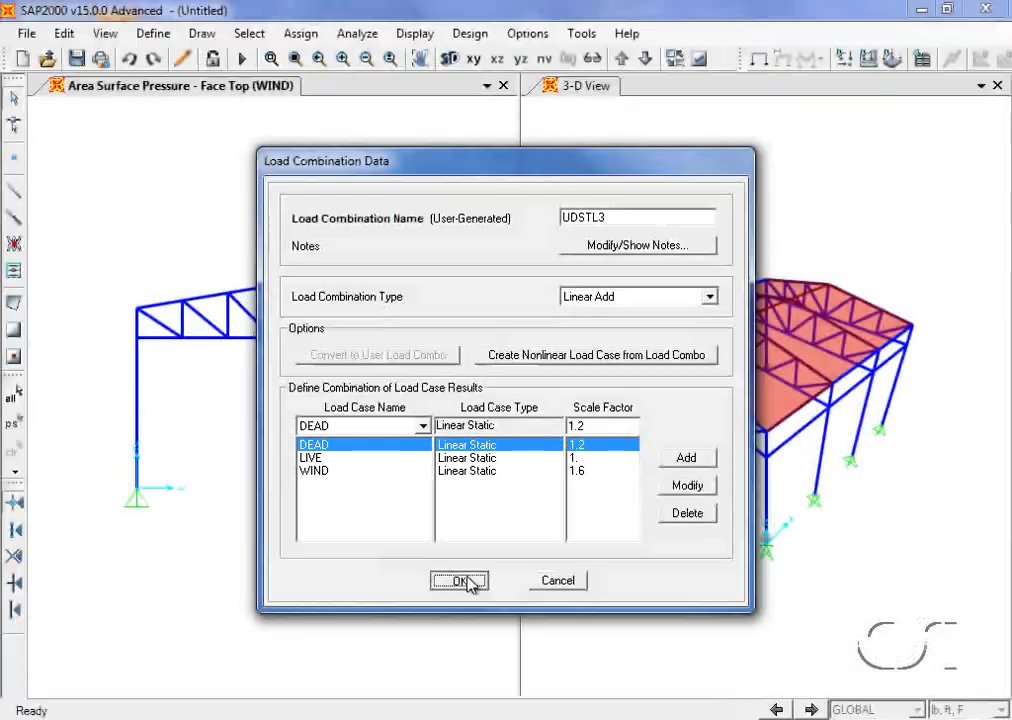
left_click(459, 580)
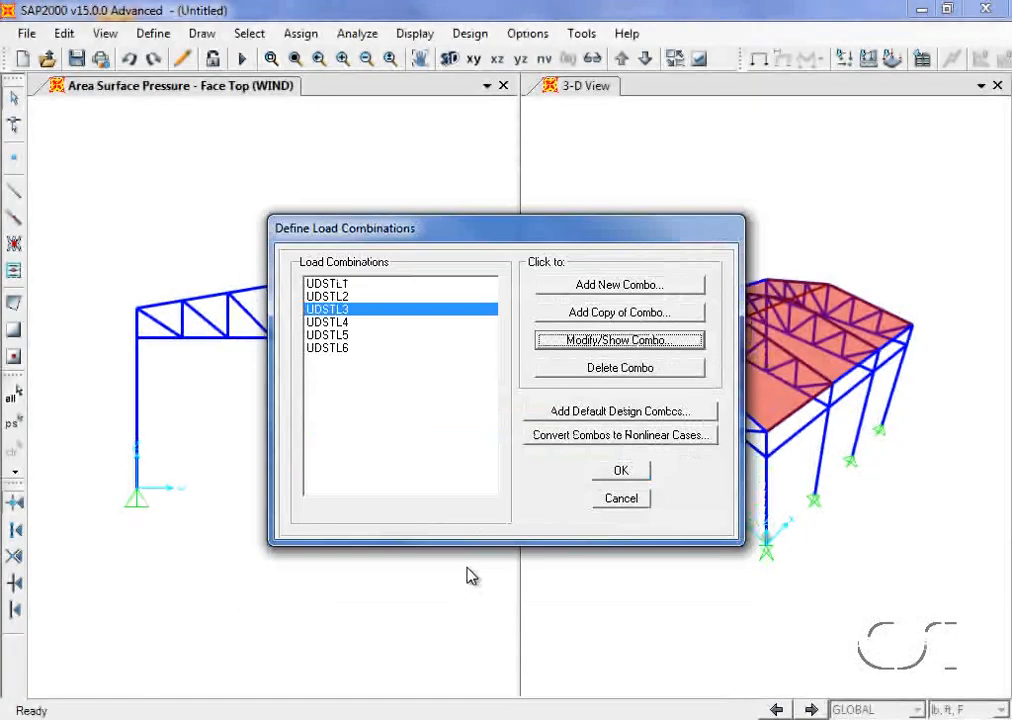
Step: Review UDSTL4's load case factors and accept the load combination definitions
left_click(330, 322)
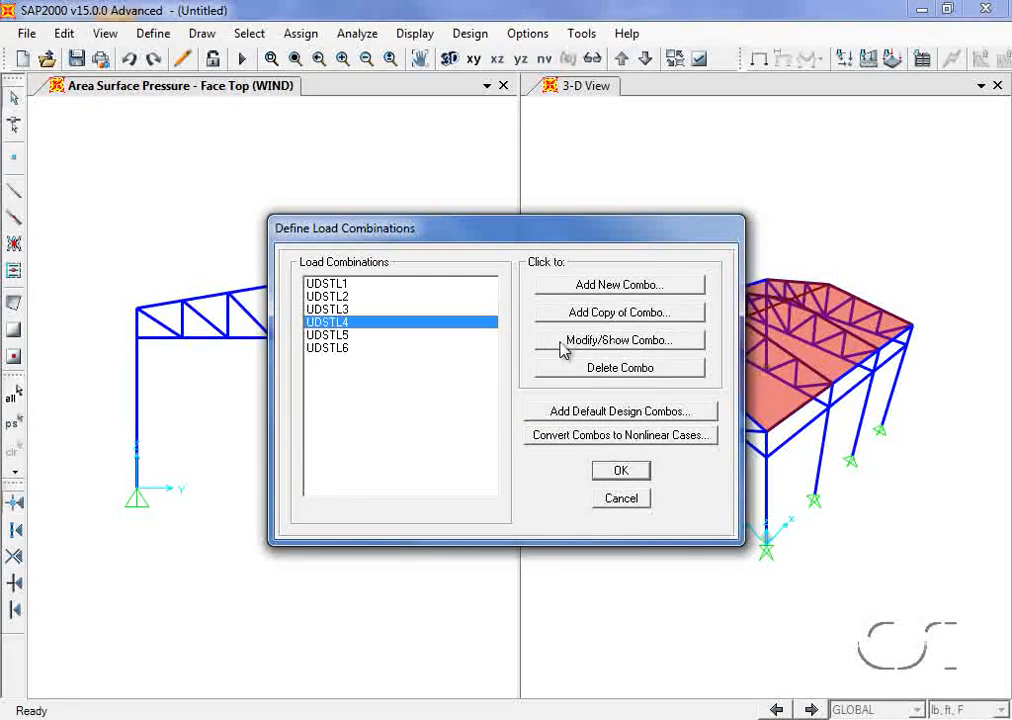
left_click(610, 342)
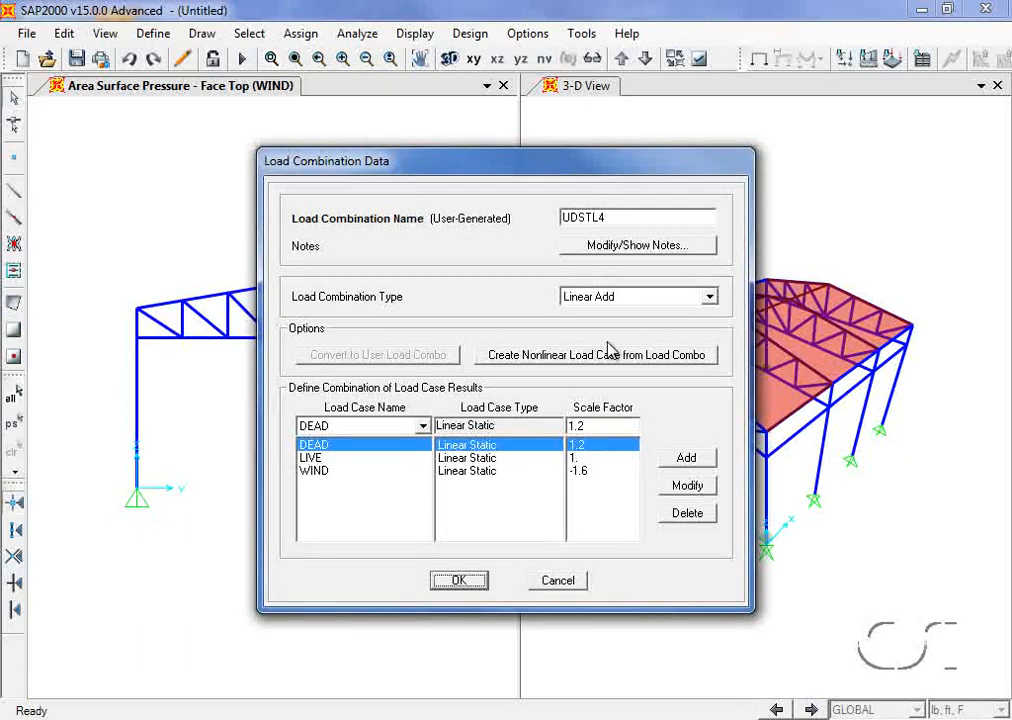
left_click(461, 582)
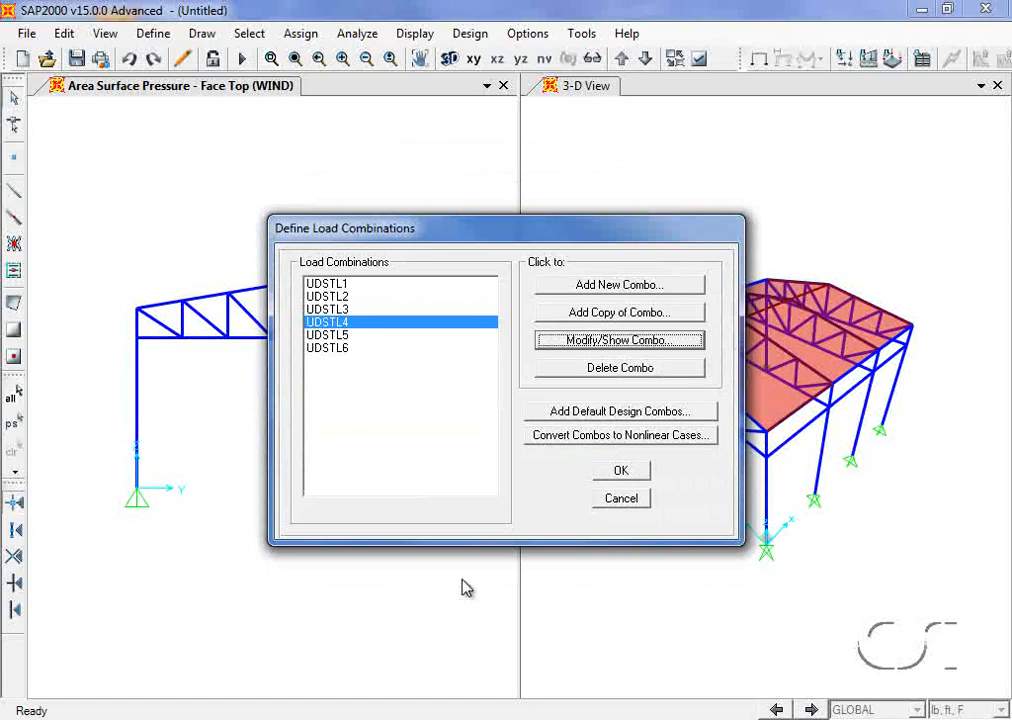
left_click(621, 472)
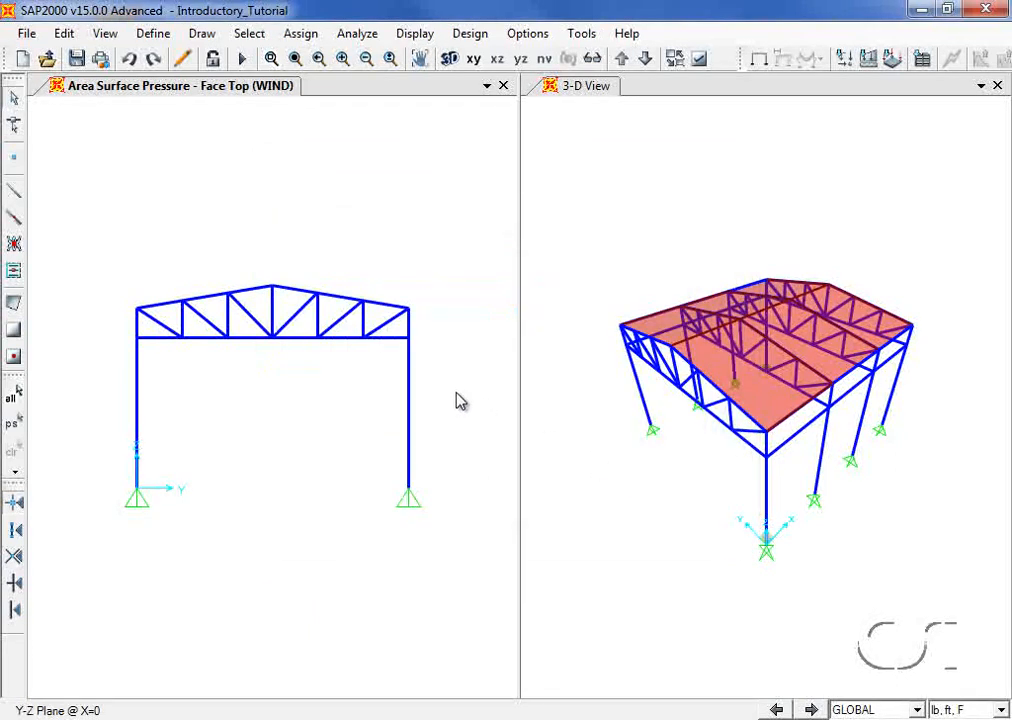
left_click(354, 40)
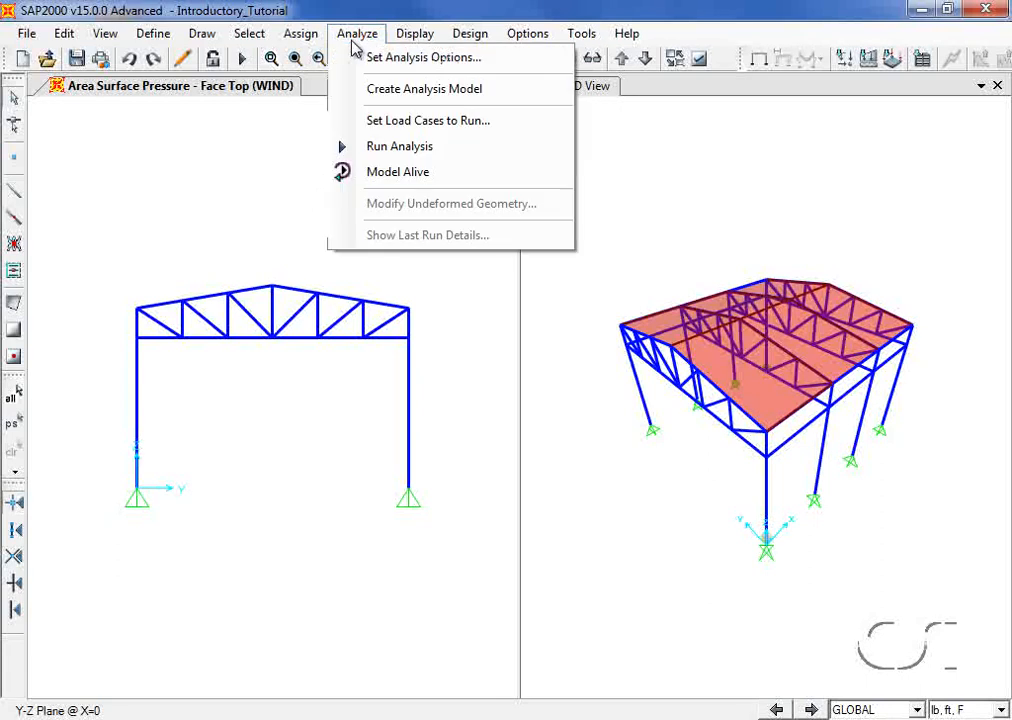
Step: Set the MODAL case to Do Not Run and run the DEAD, LIVE and WIND analysis
left_click(443, 149)
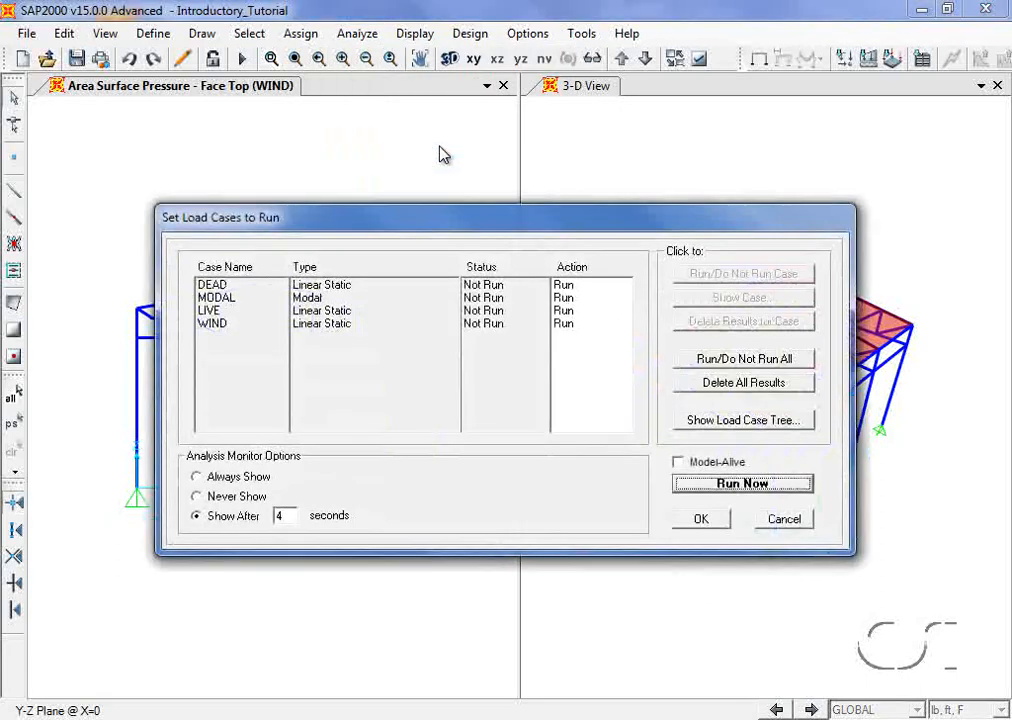
left_click(237, 298)
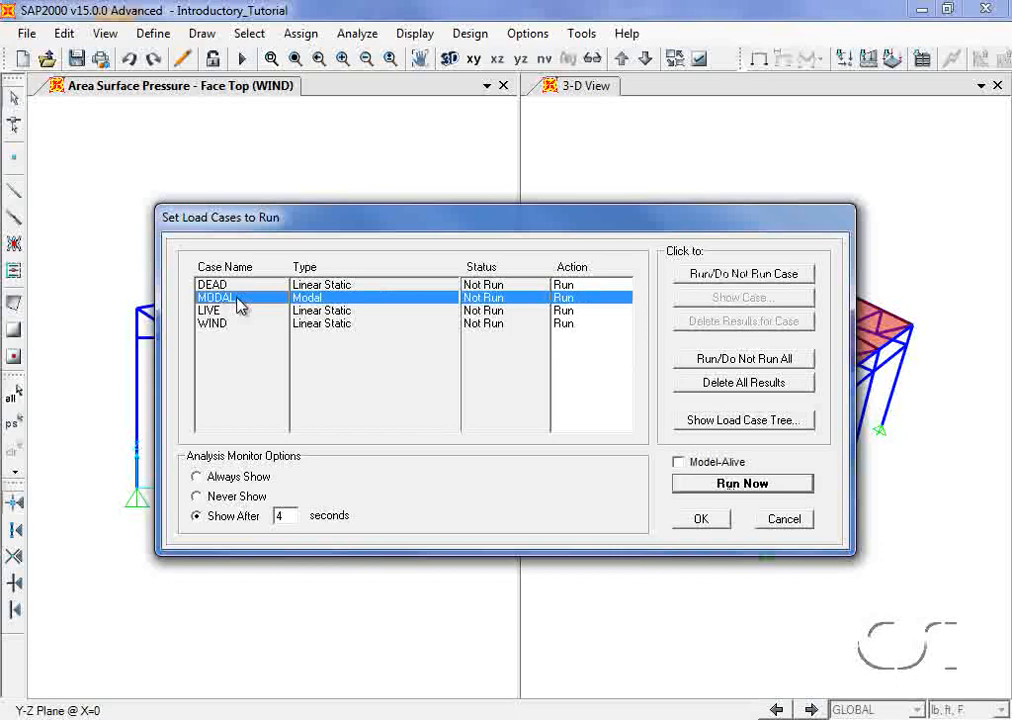
left_click(706, 278)
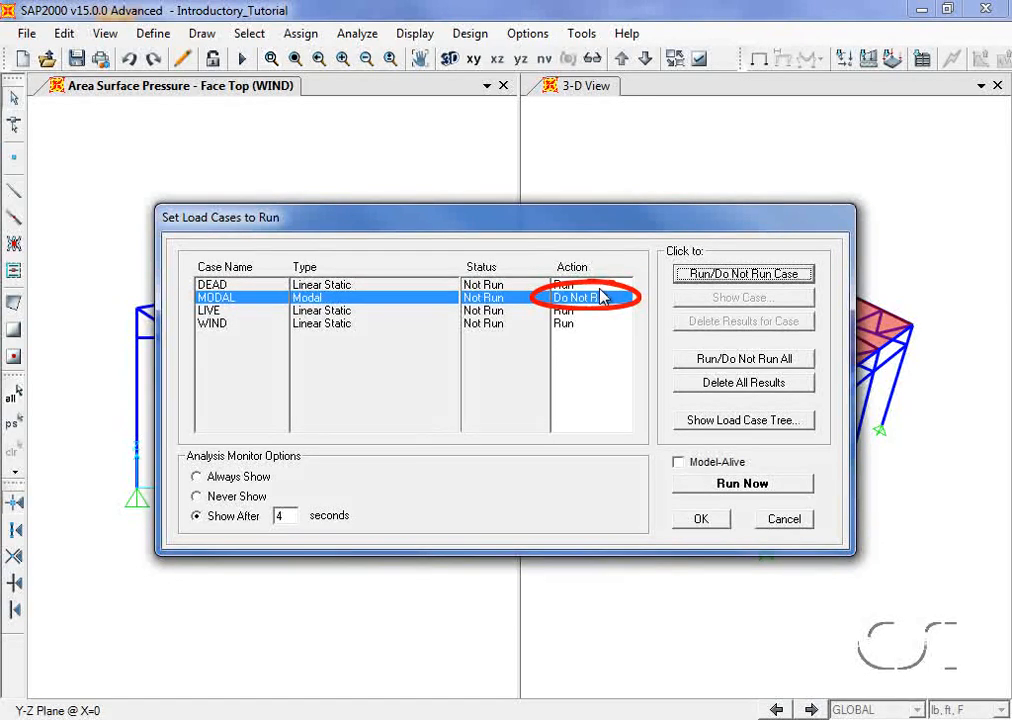
left_click(736, 490)
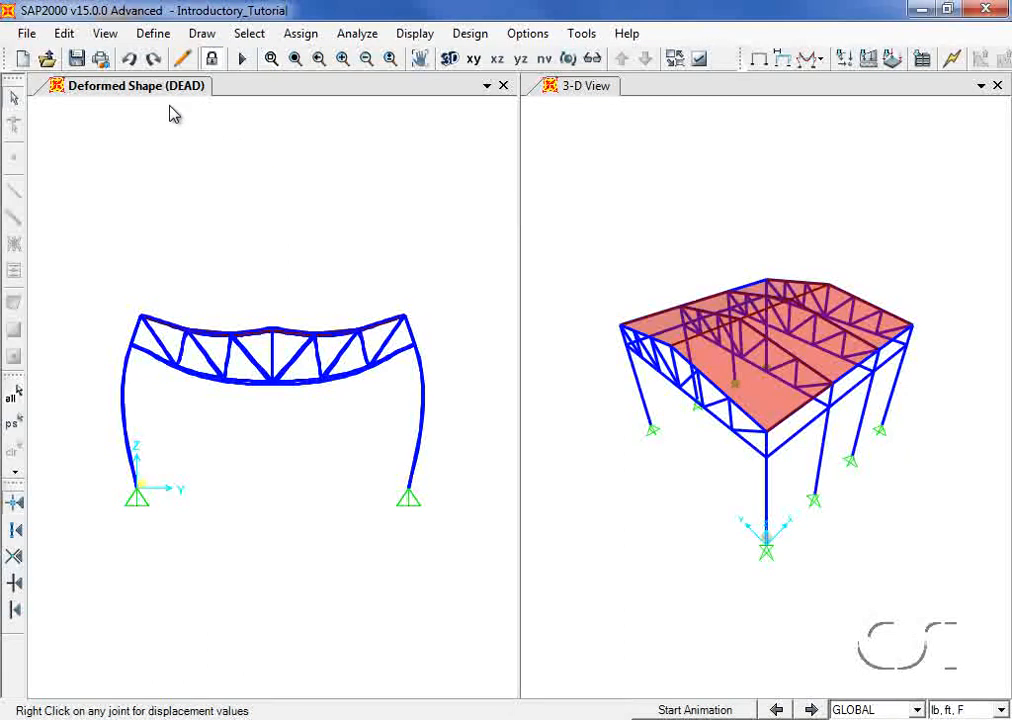
Step: Display the DEAD load case axial force diagram on the frames
left_click(418, 35)
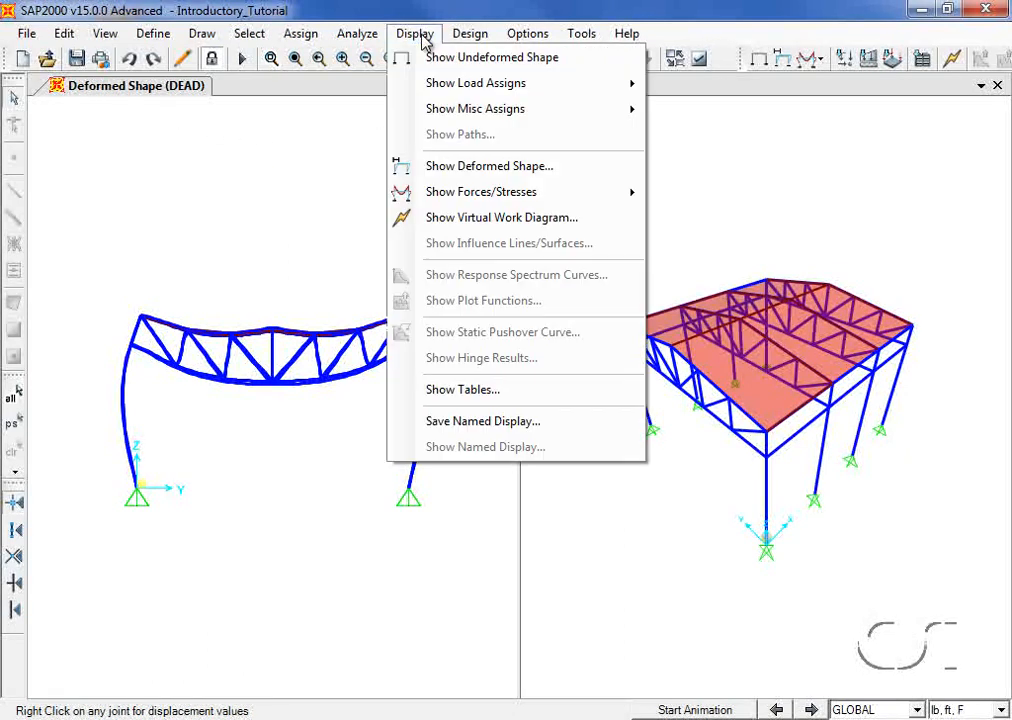
mouse_move(447, 192)
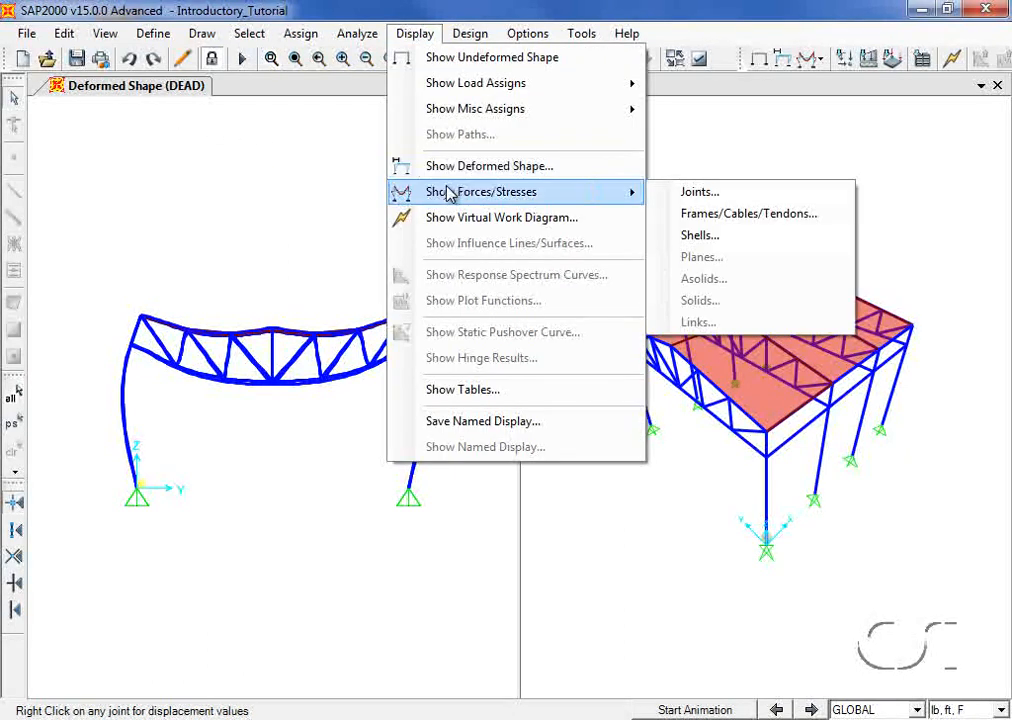
left_click(837, 222)
left_click(614, 228)
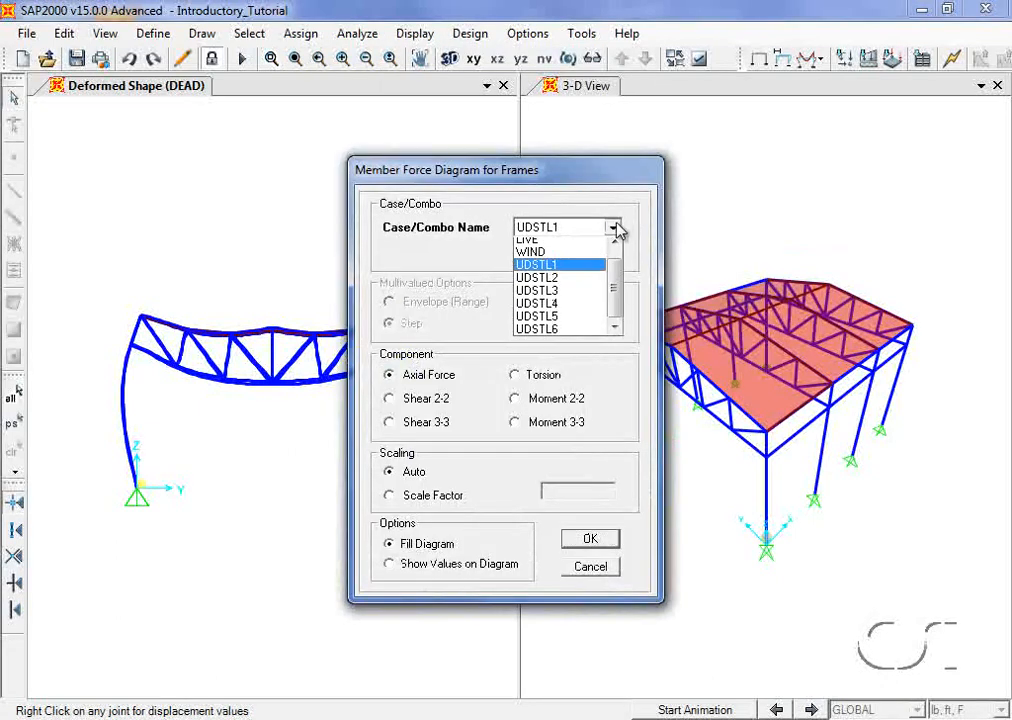
scroll(616, 290, "up", 1)
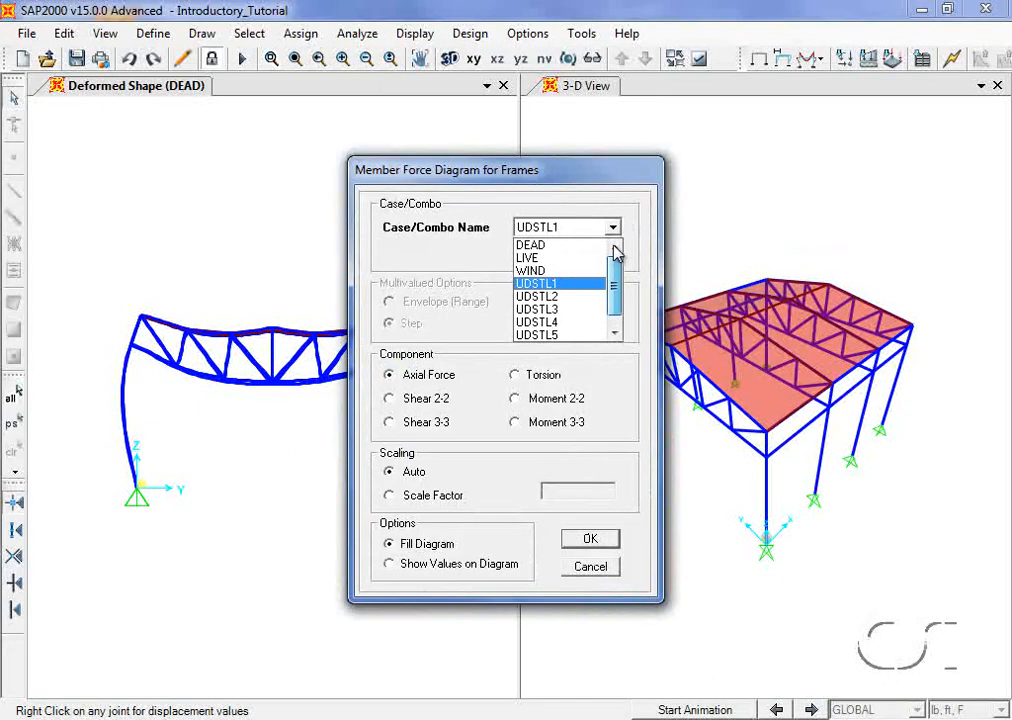
left_click(537, 246)
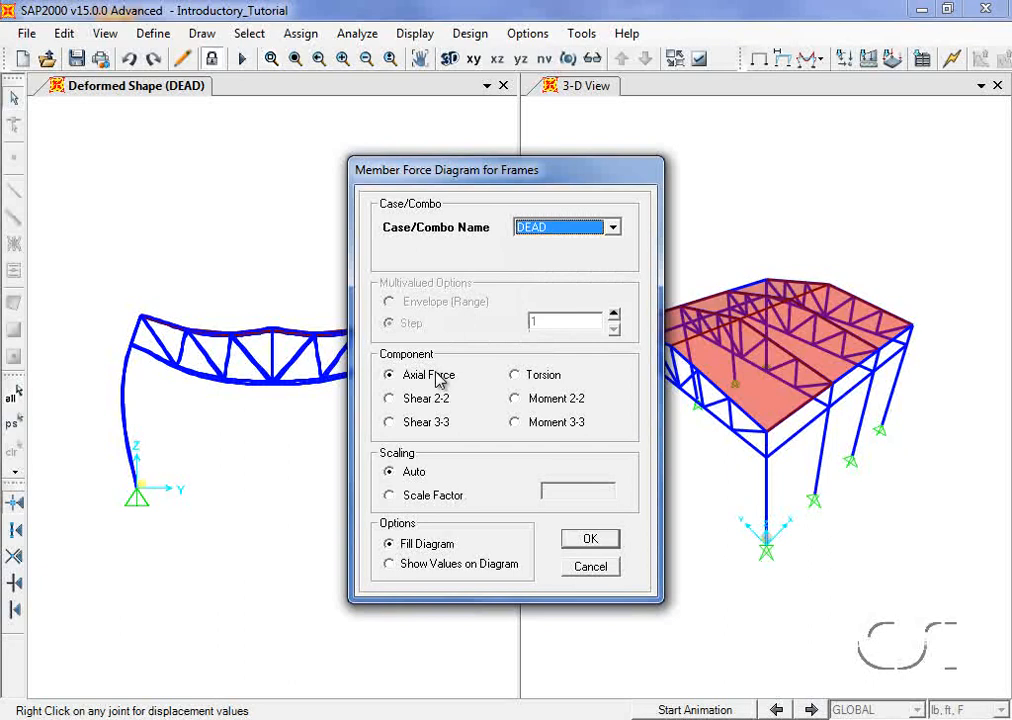
left_click(591, 540)
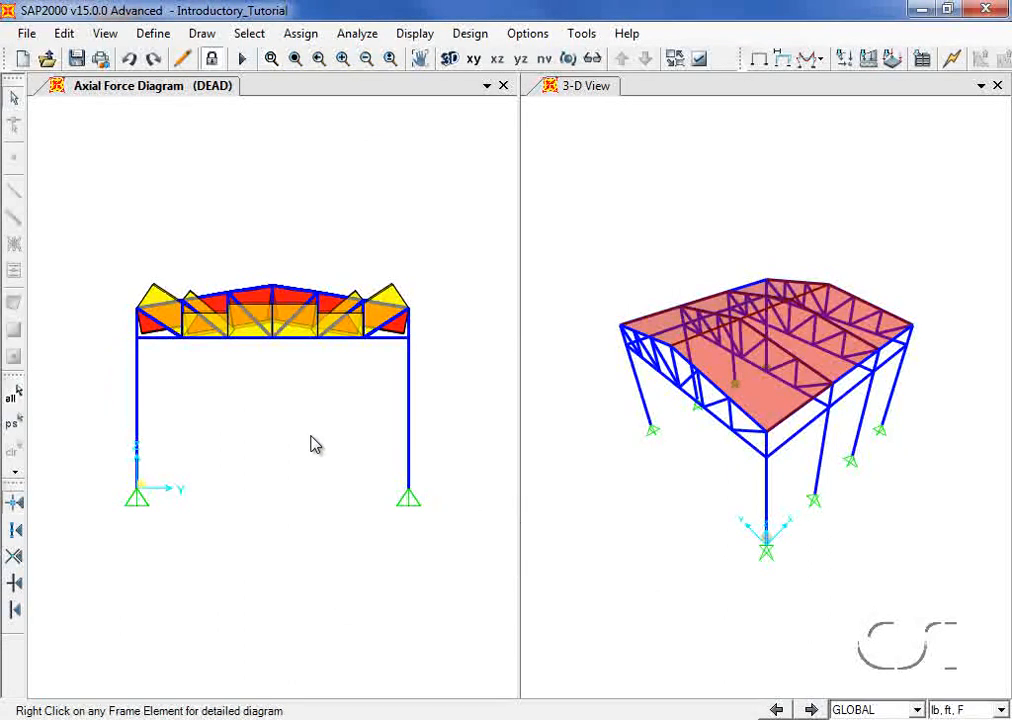
Step: Inspect the top chord member's axial and torsion values about 28.56 ft along its length
right_click(254, 345)
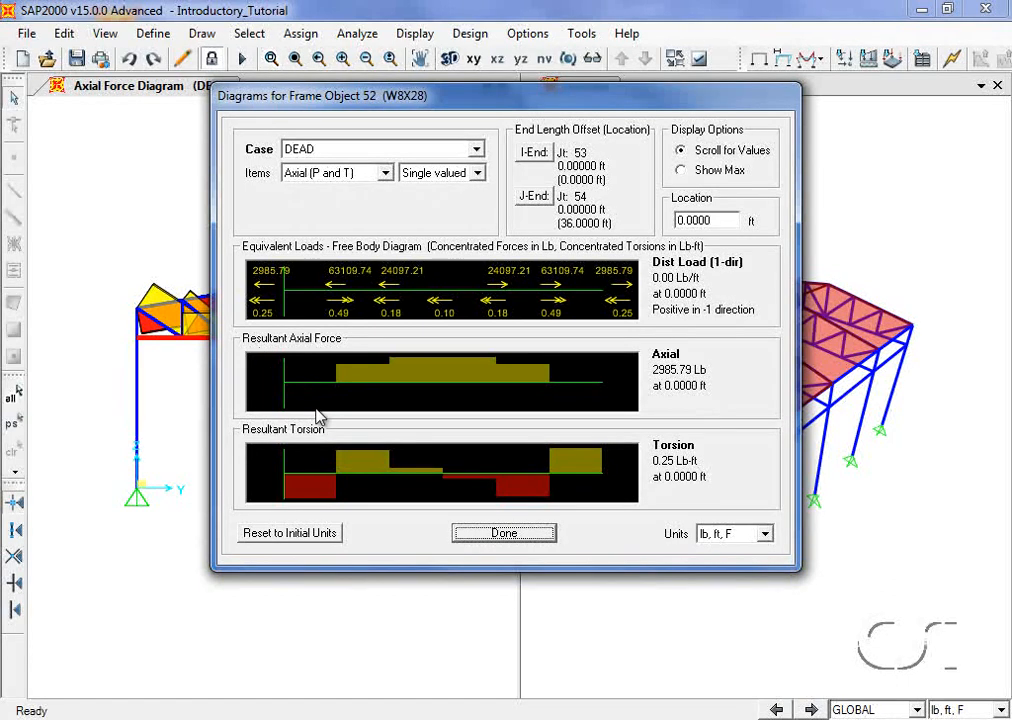
left_click_drag(316, 409, 537, 423)
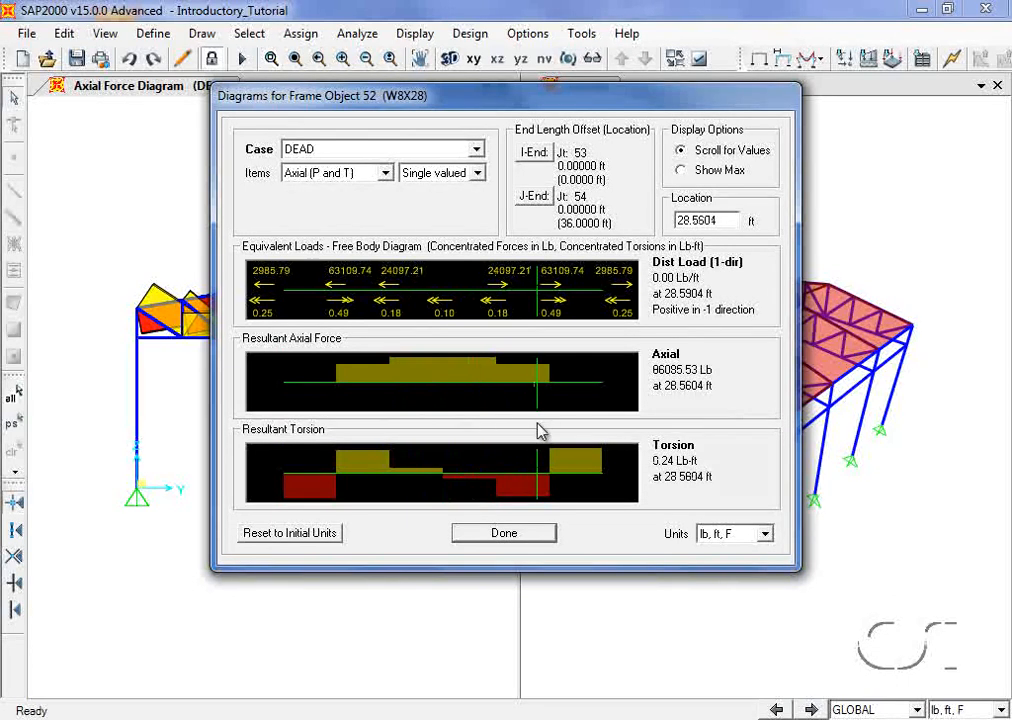
left_click(512, 533)
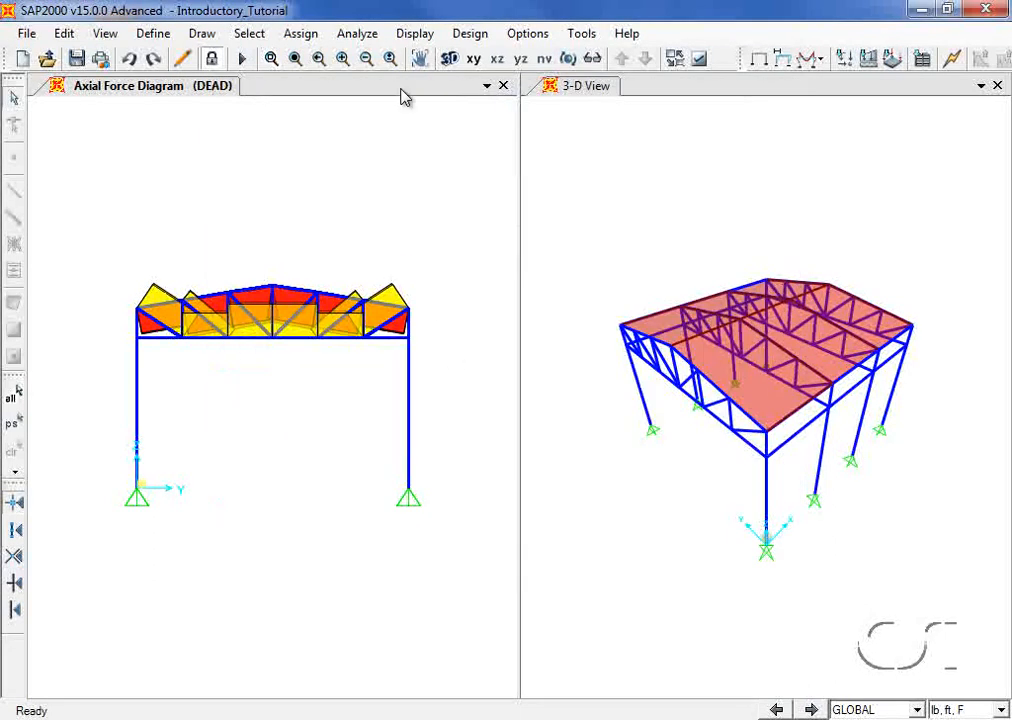
left_click(414, 33)
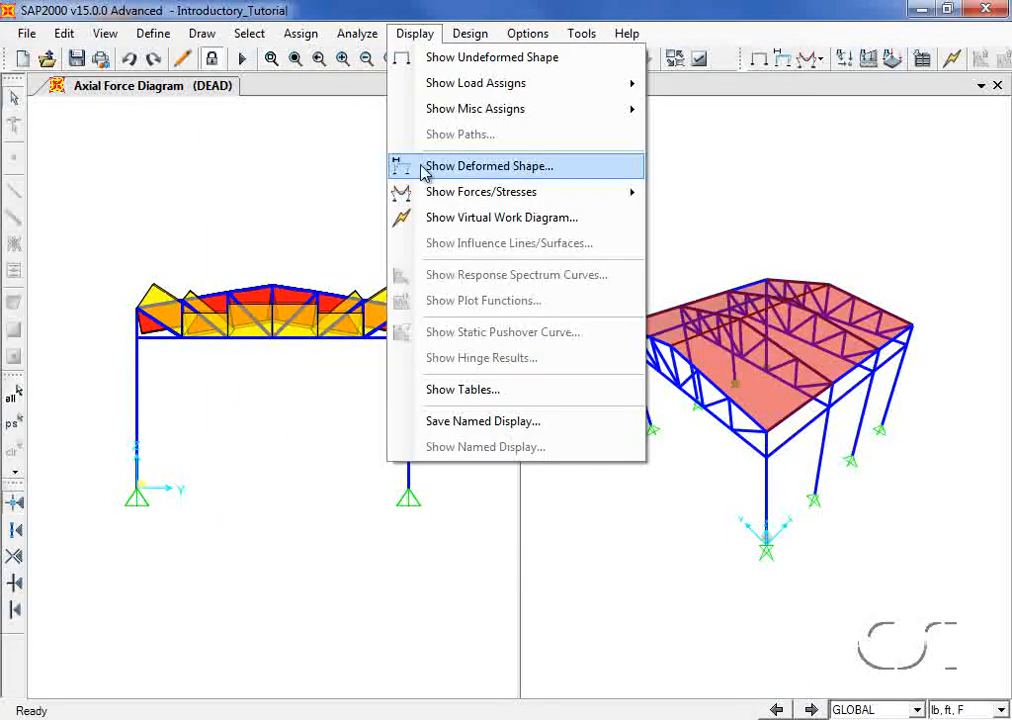
Step: Show the LIVE-case deformed shape and read the displacements at joint 27
left_click(510, 175)
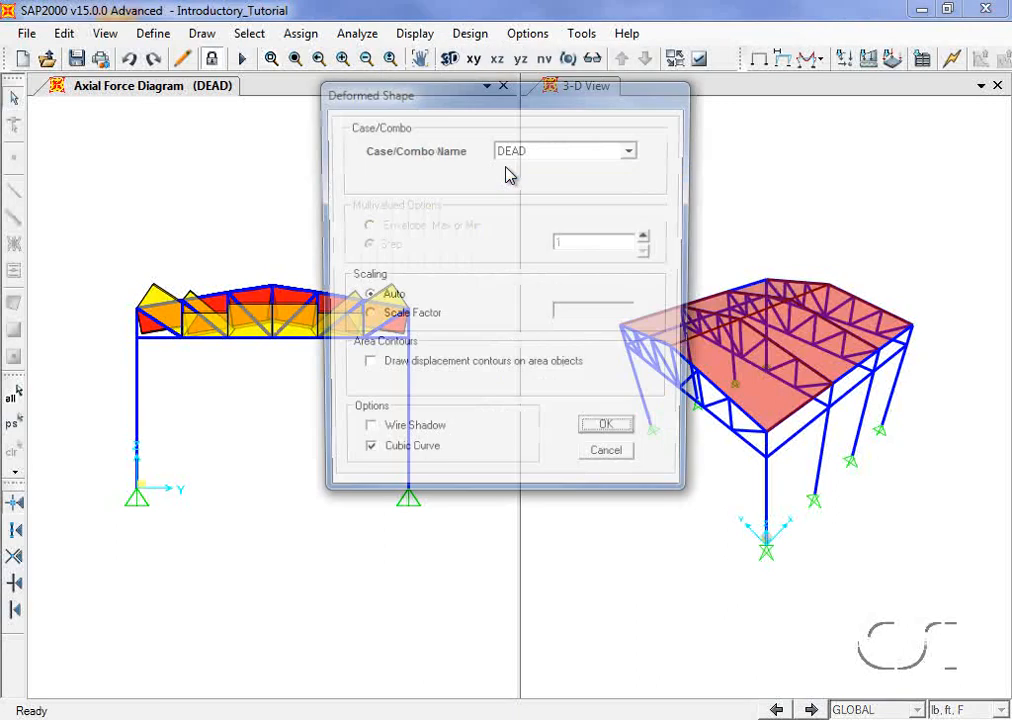
left_click(540, 149)
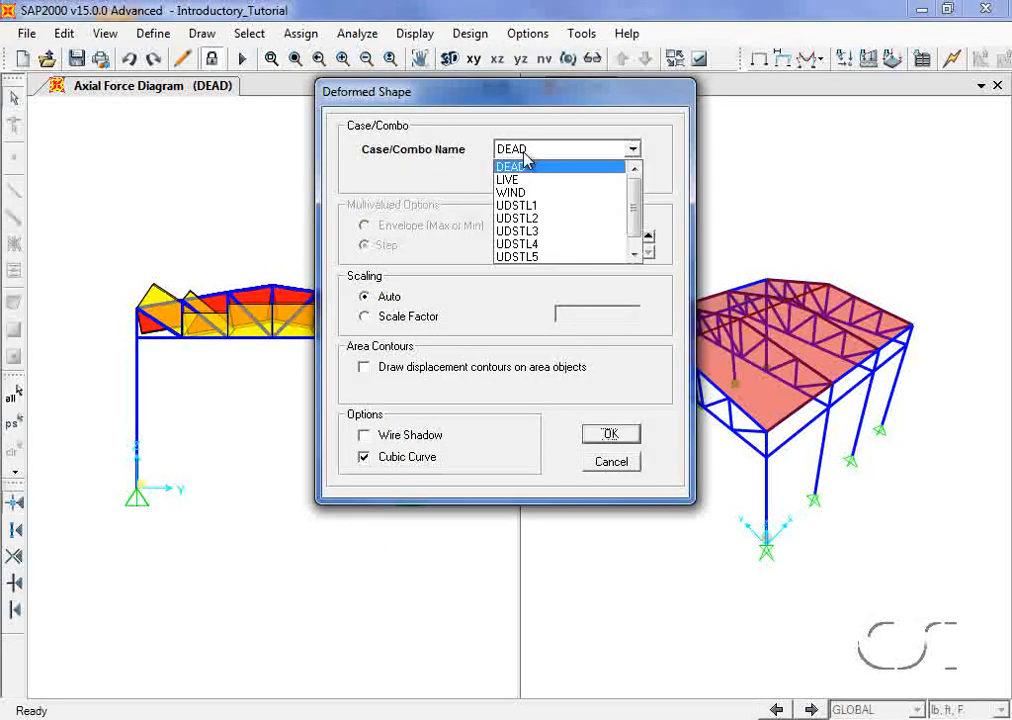
left_click(522, 165)
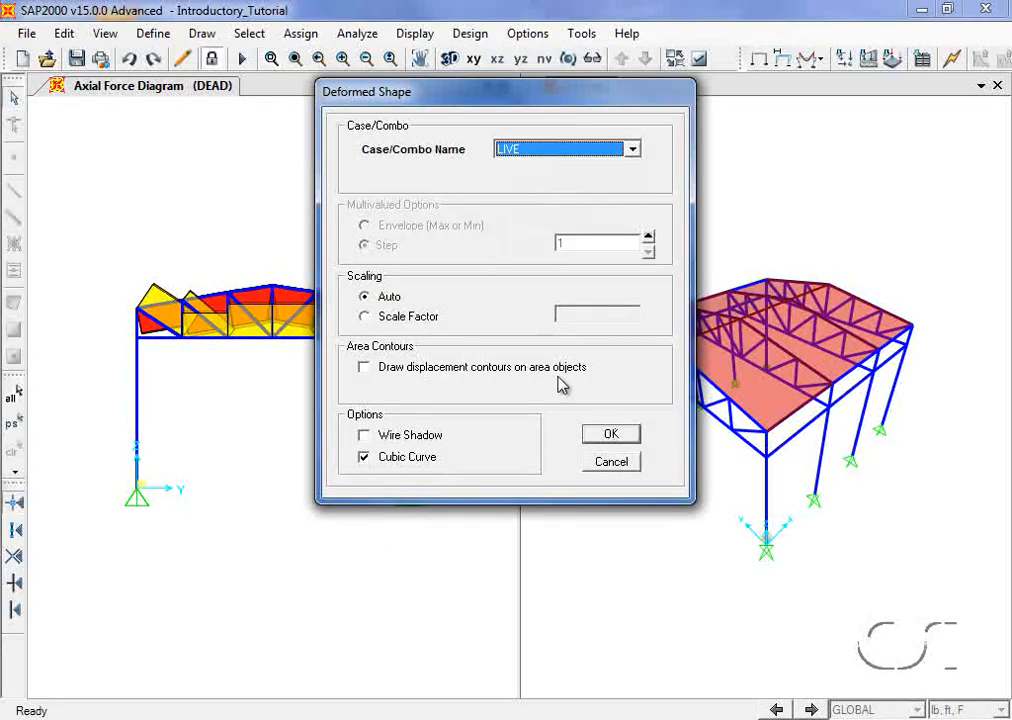
left_click(615, 434)
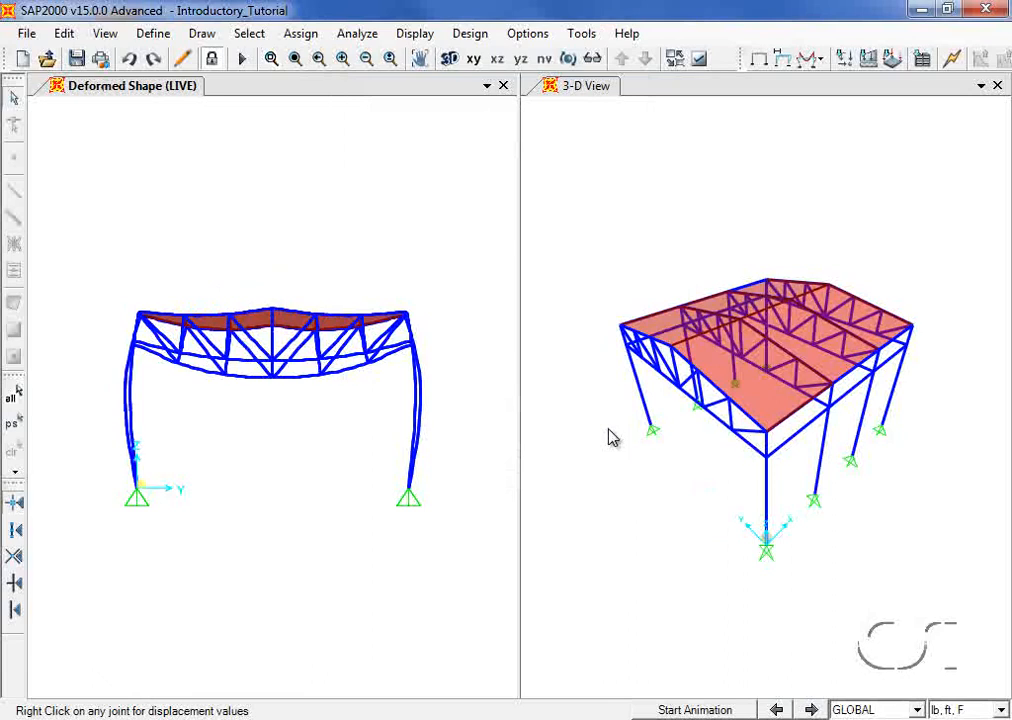
right_click(276, 385)
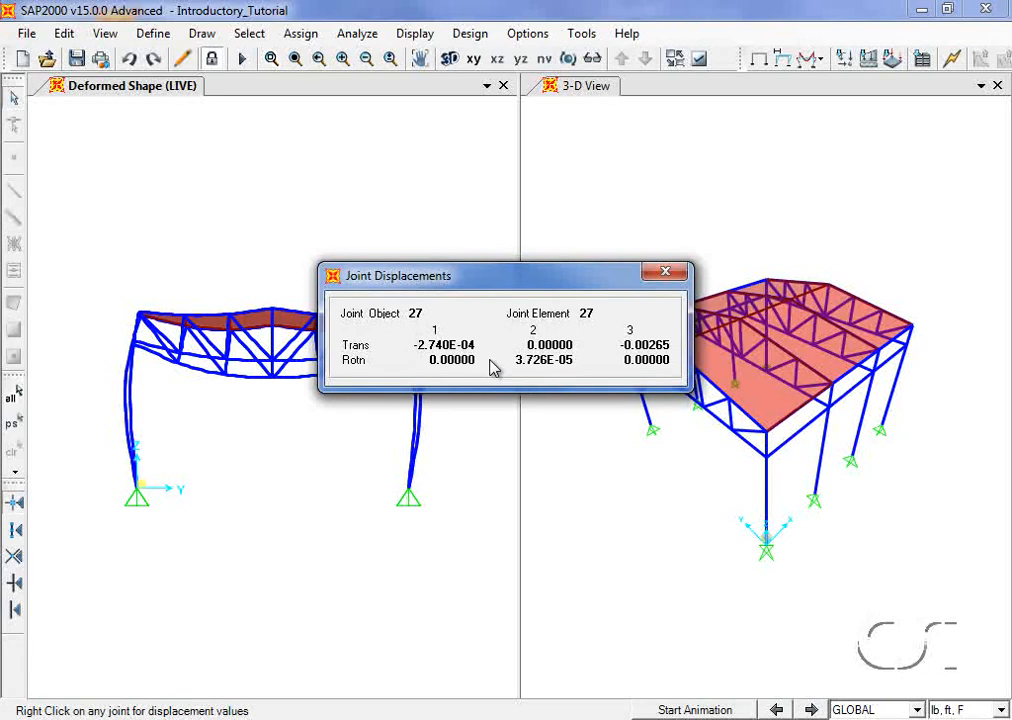
left_click(662, 275)
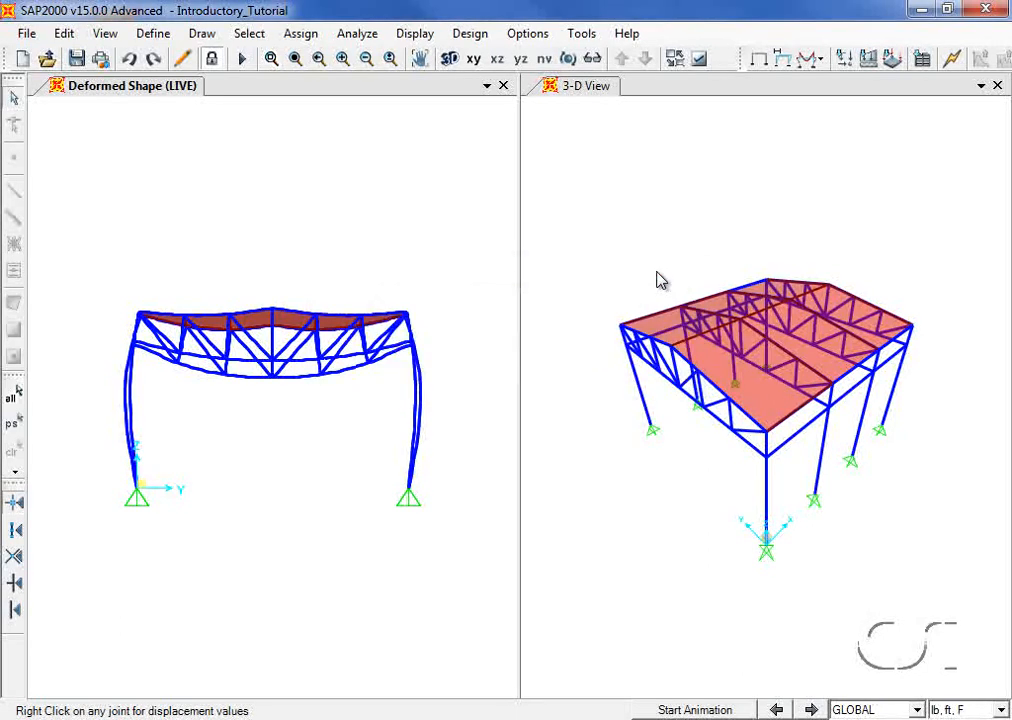
Step: Review and accept the AISC360-05/IBC2006 steel frame design preferences
left_click(474, 38)
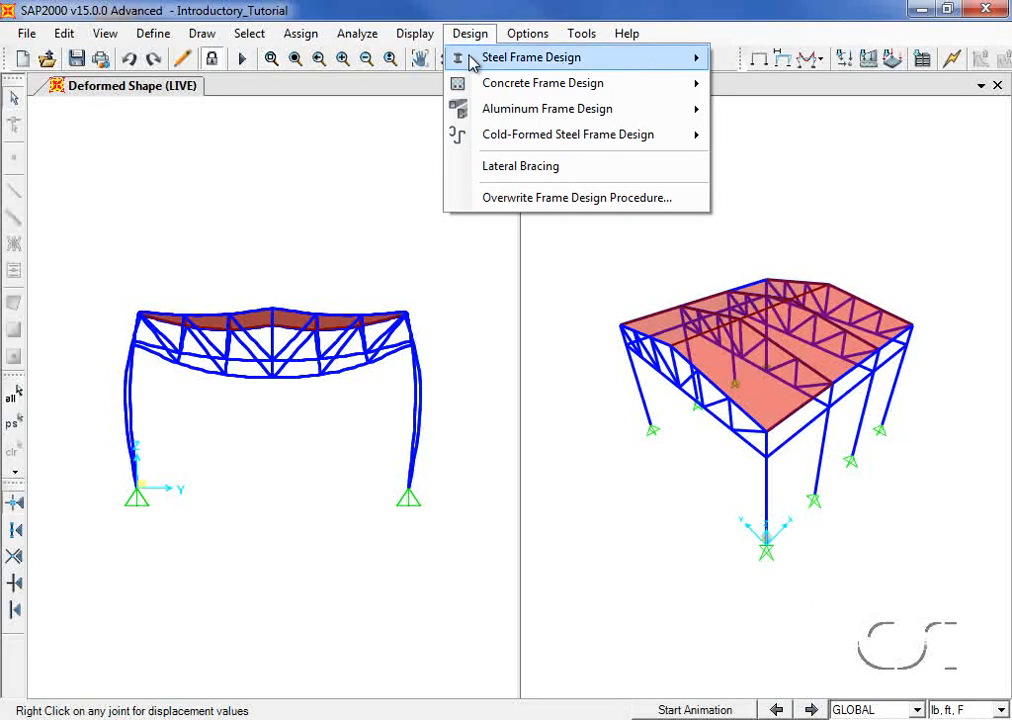
mouse_move(478, 60)
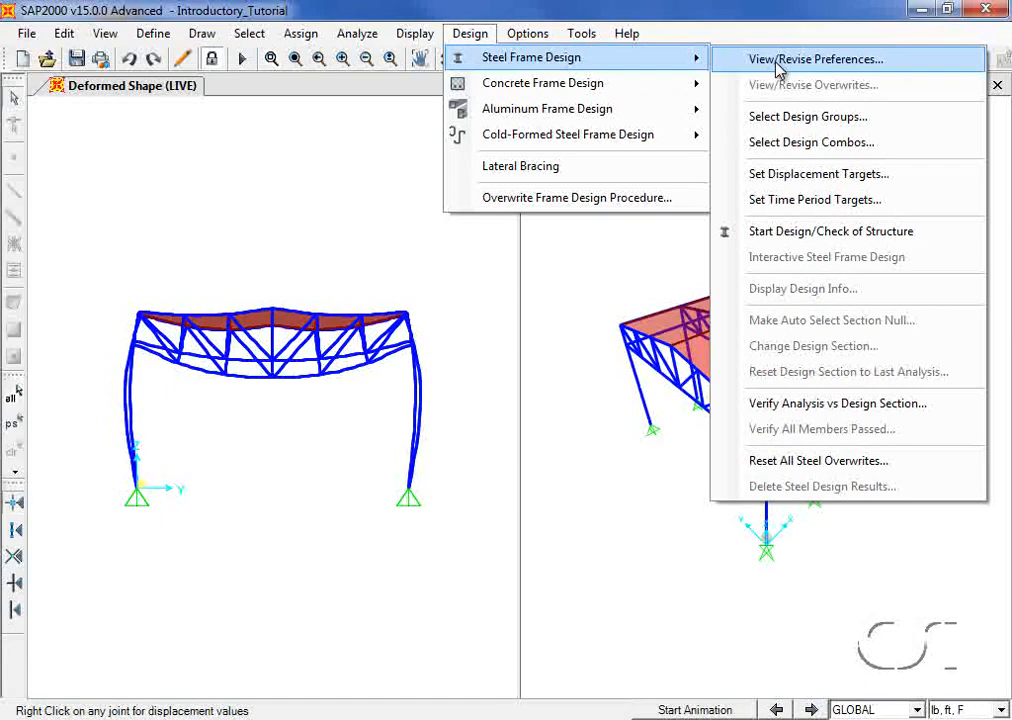
left_click(778, 60)
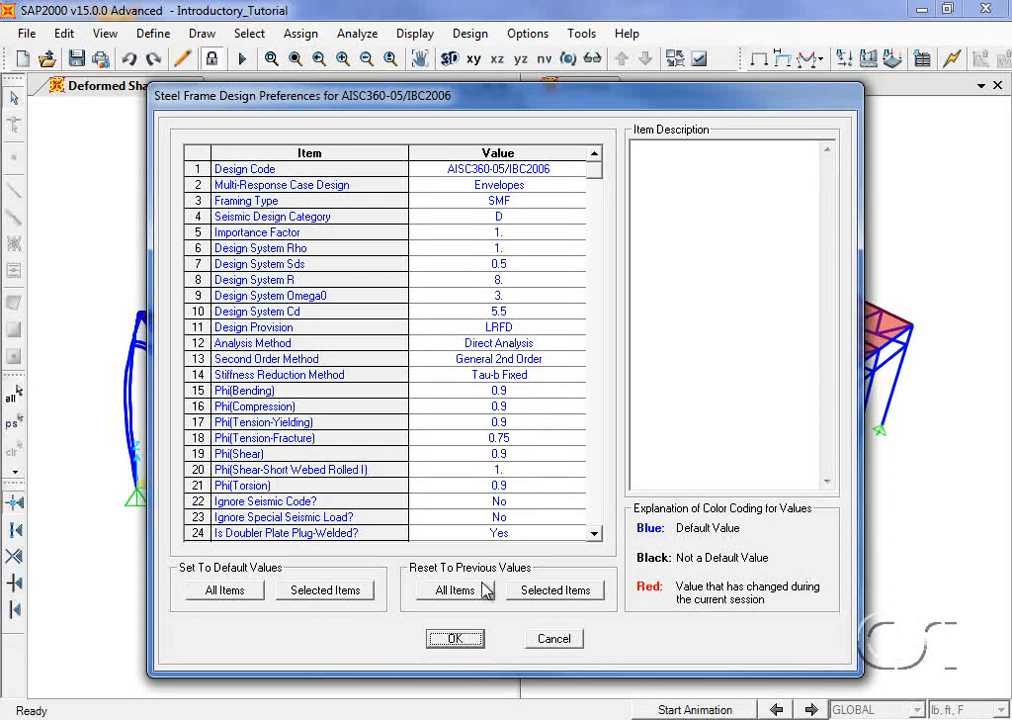
left_click(455, 640)
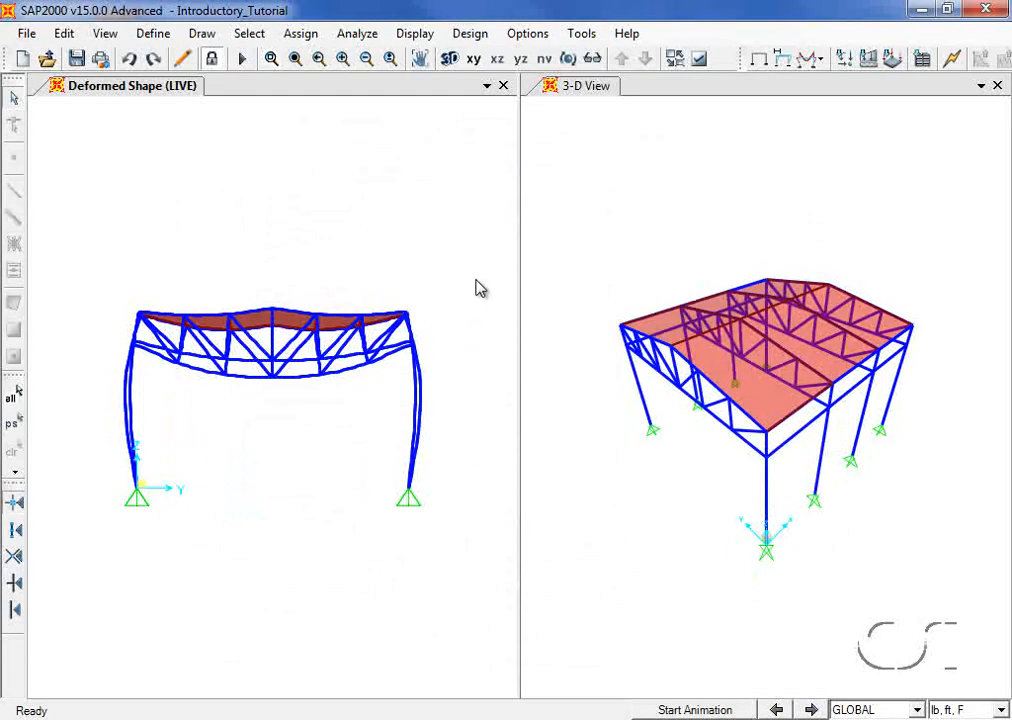
Step: Run the steel frame design check of the structure
left_click(472, 36)
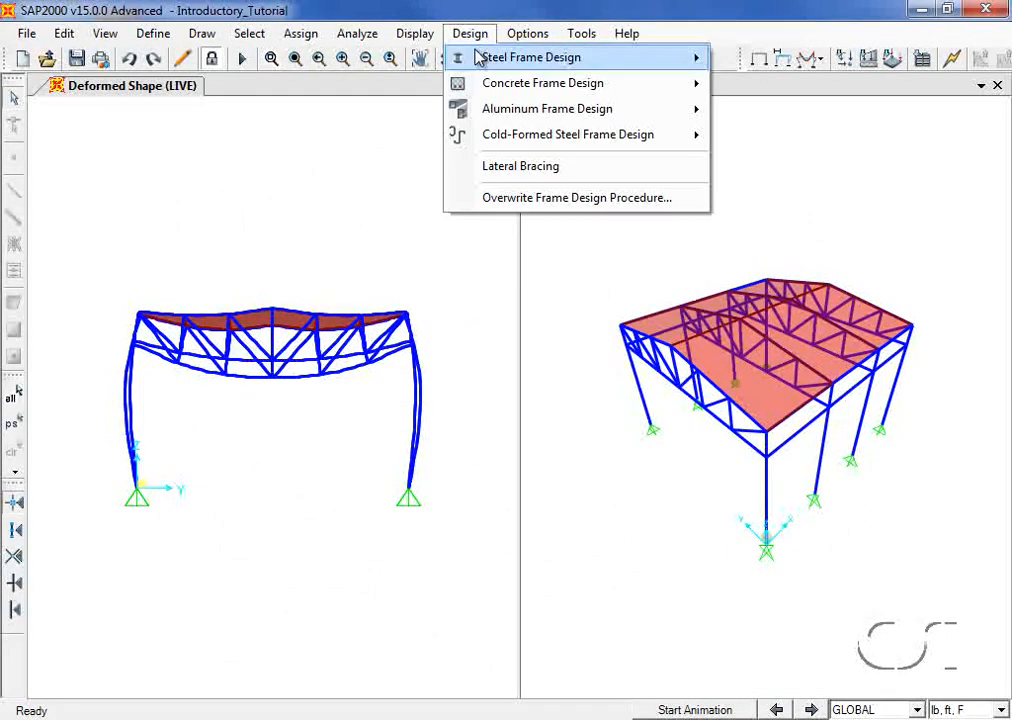
mouse_move(538, 57)
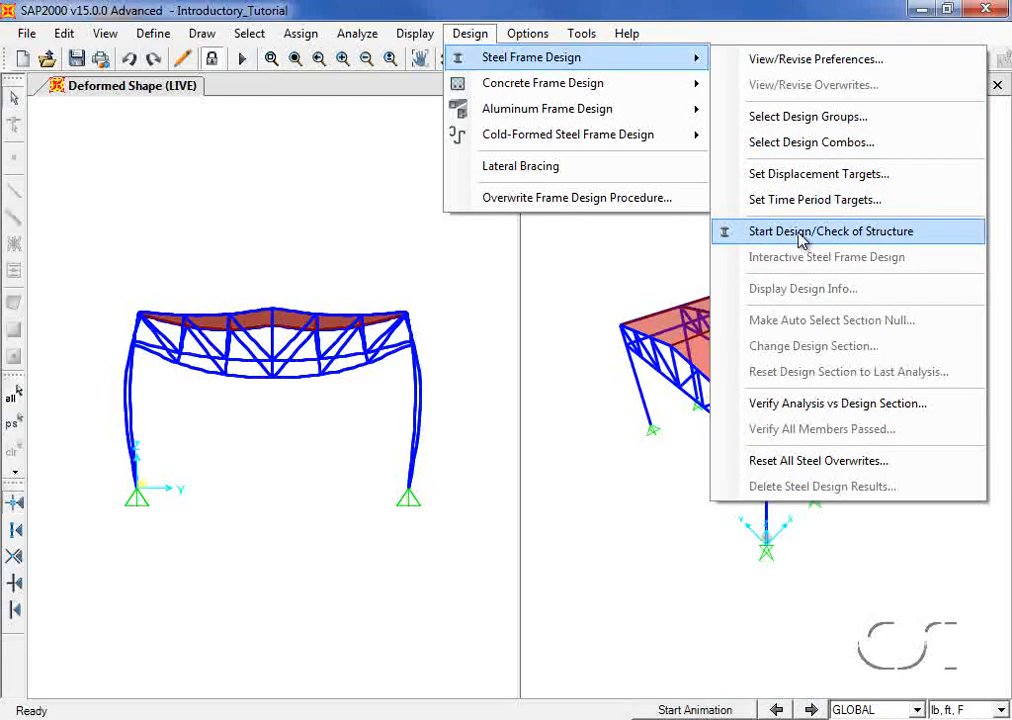
left_click(800, 235)
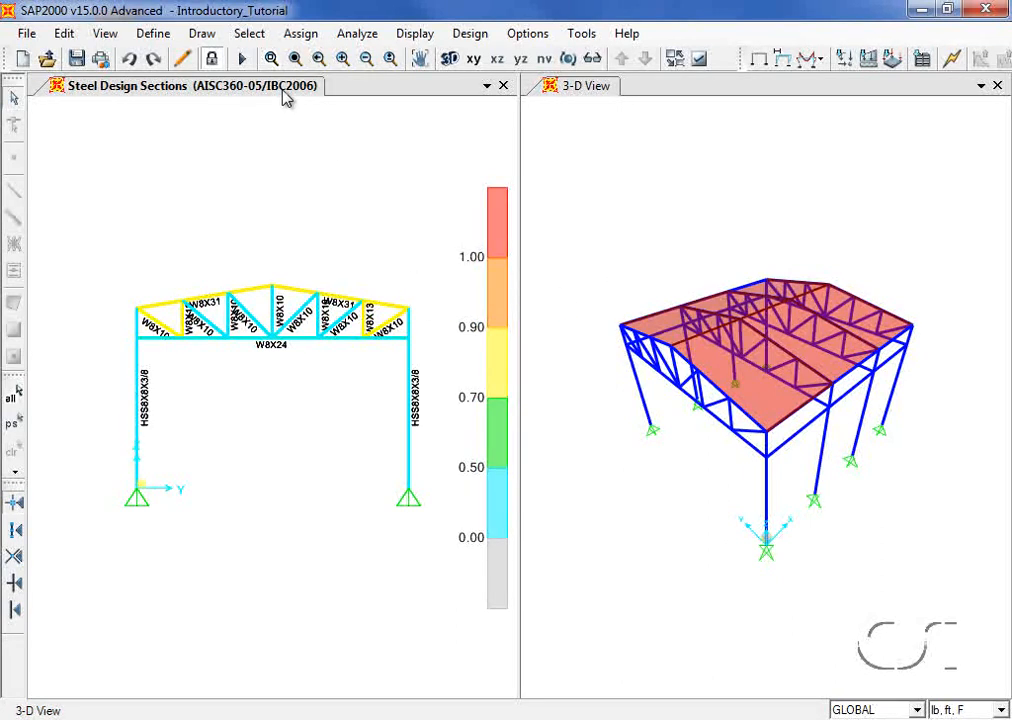
left_click(271, 58)
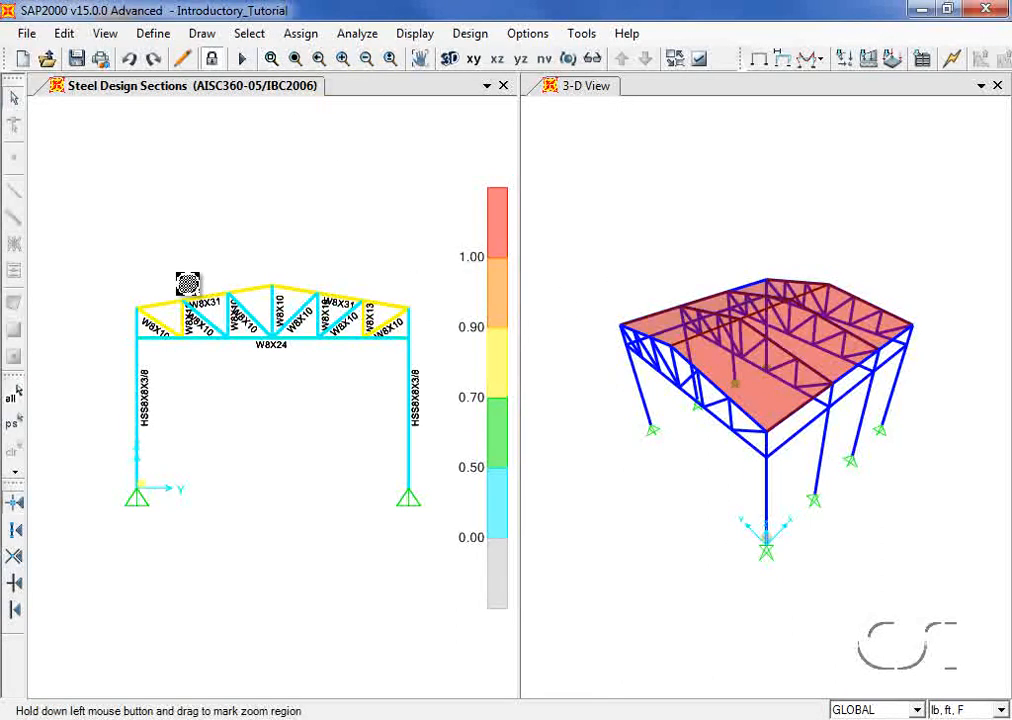
left_click_drag(178, 274, 355, 390)
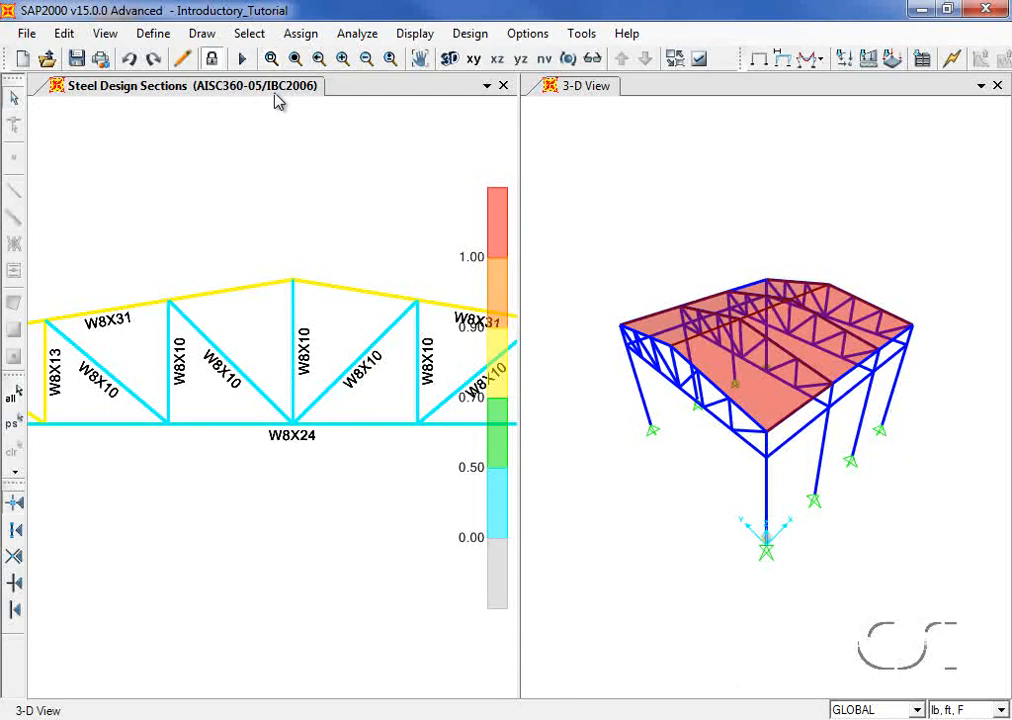
left_click(296, 62)
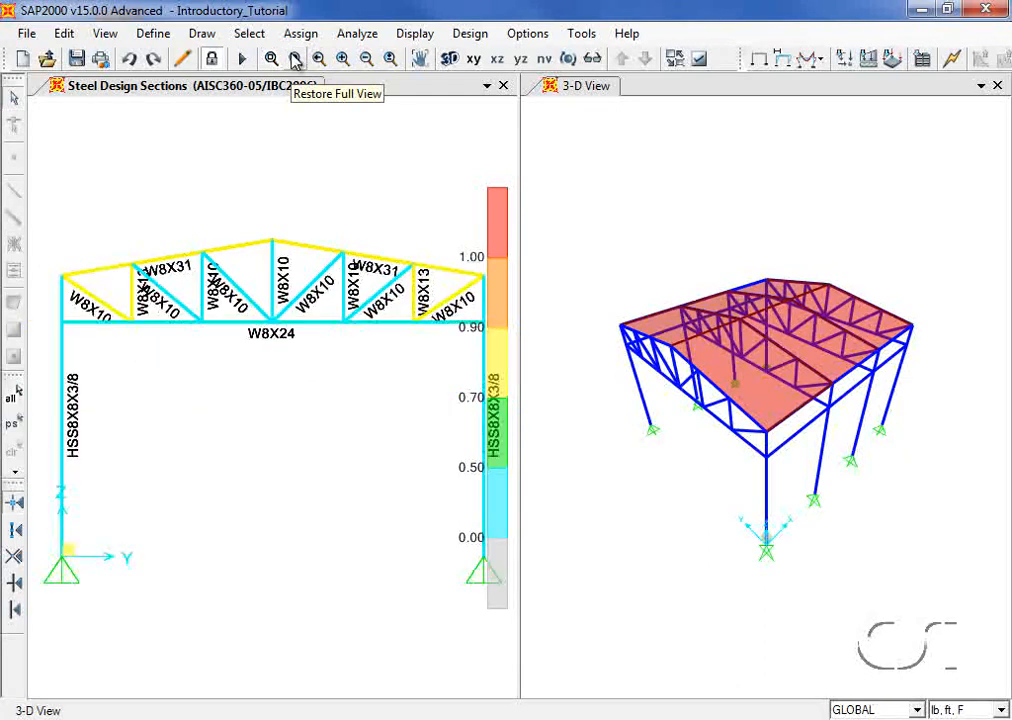
right_click(238, 322)
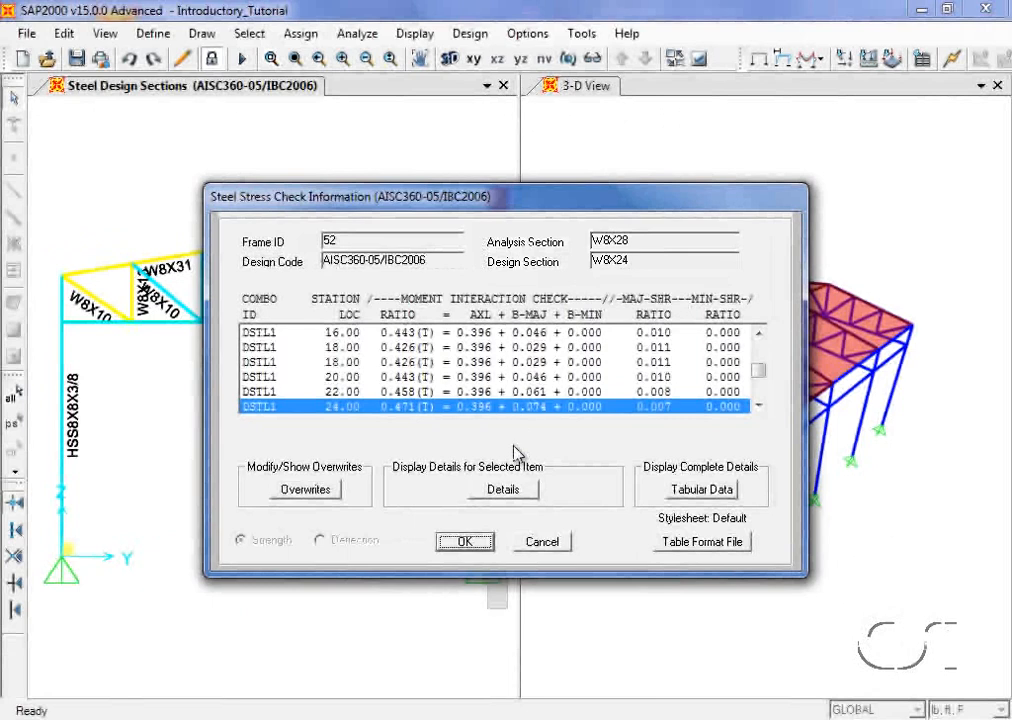
left_click(504, 490)
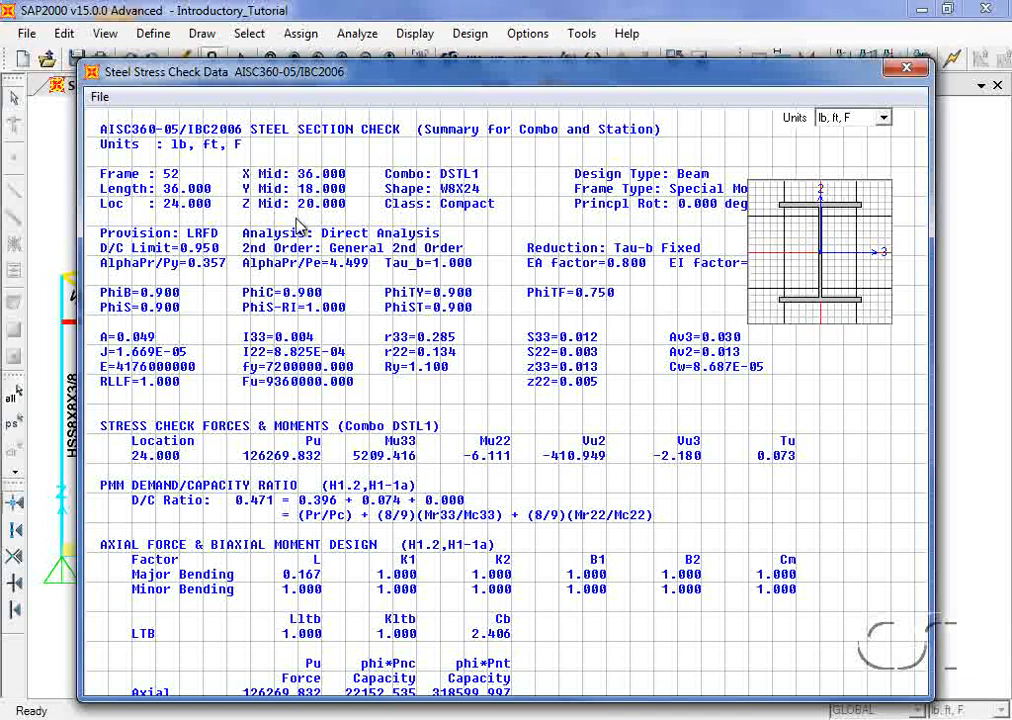
left_click(903, 70)
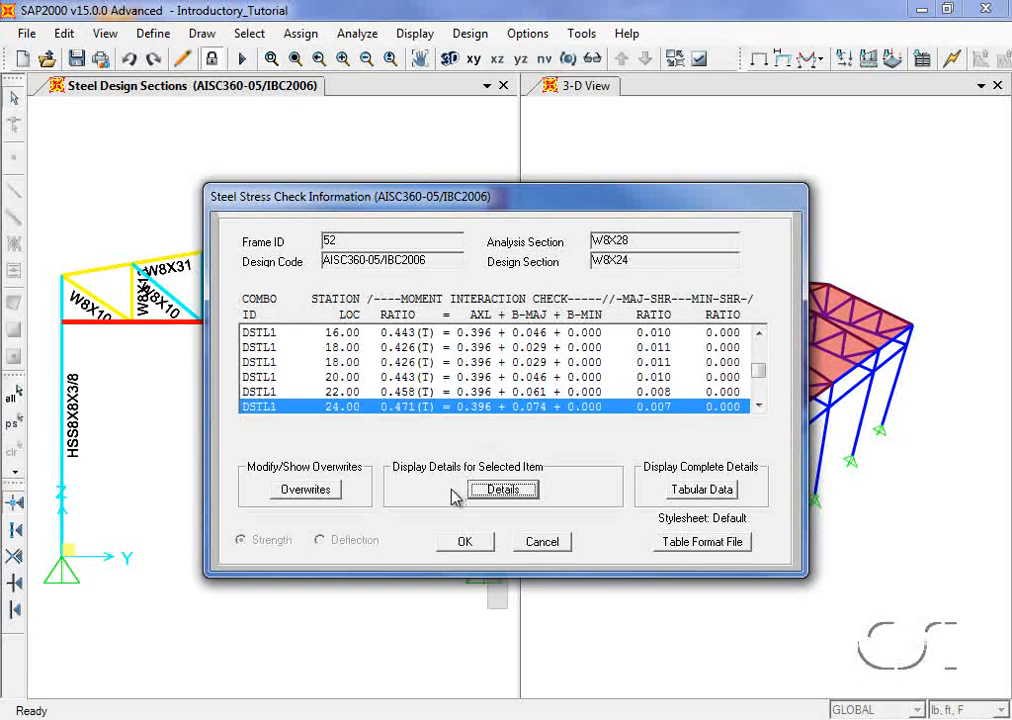
left_click(465, 541)
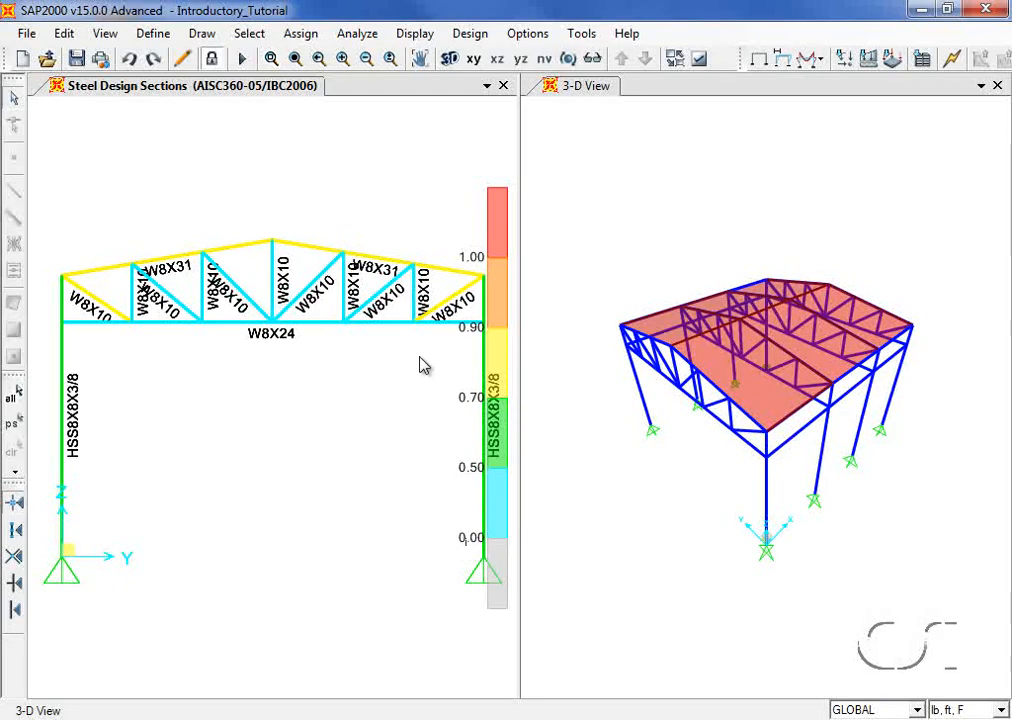
Step: Verify that analysis and design sections match for all steel frames
left_click(470, 34)
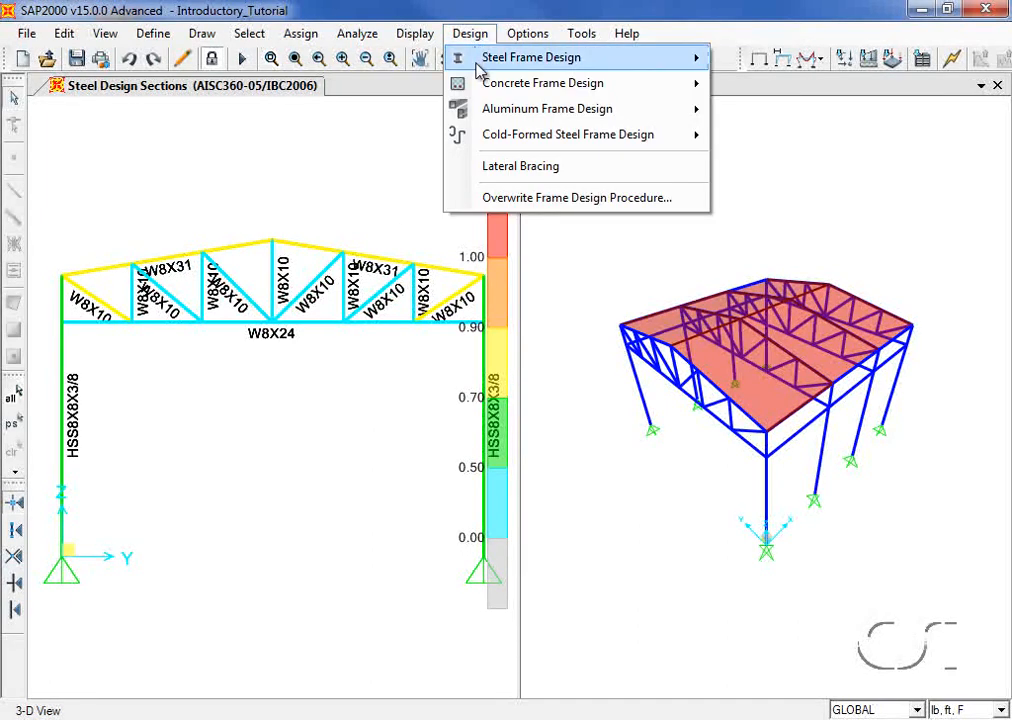
left_click(530, 58)
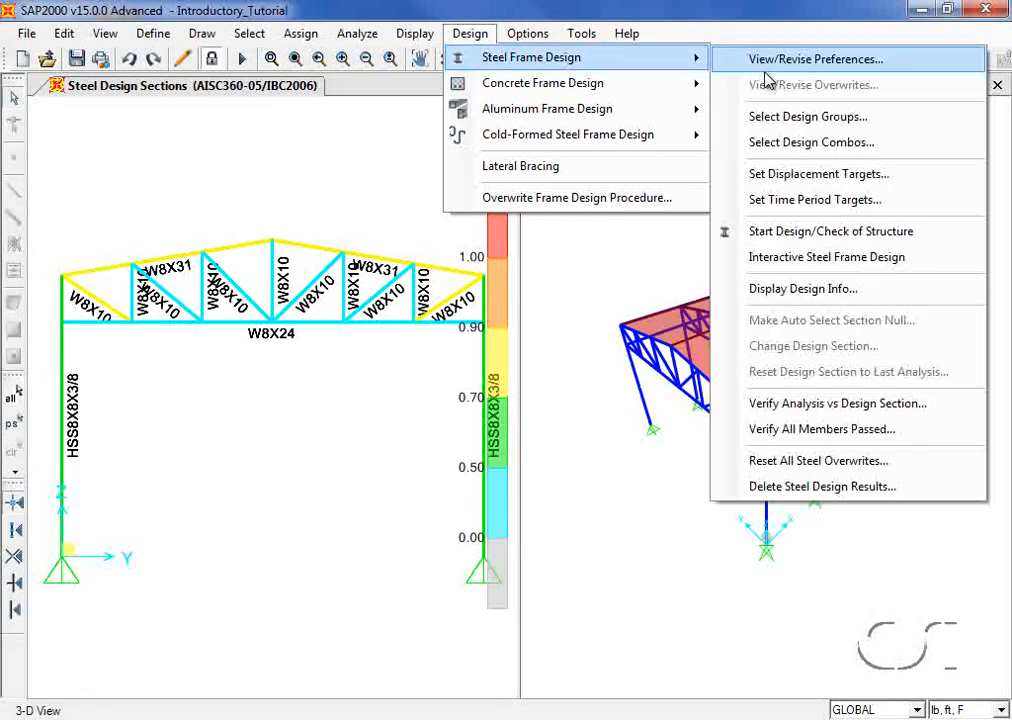
left_click(868, 410)
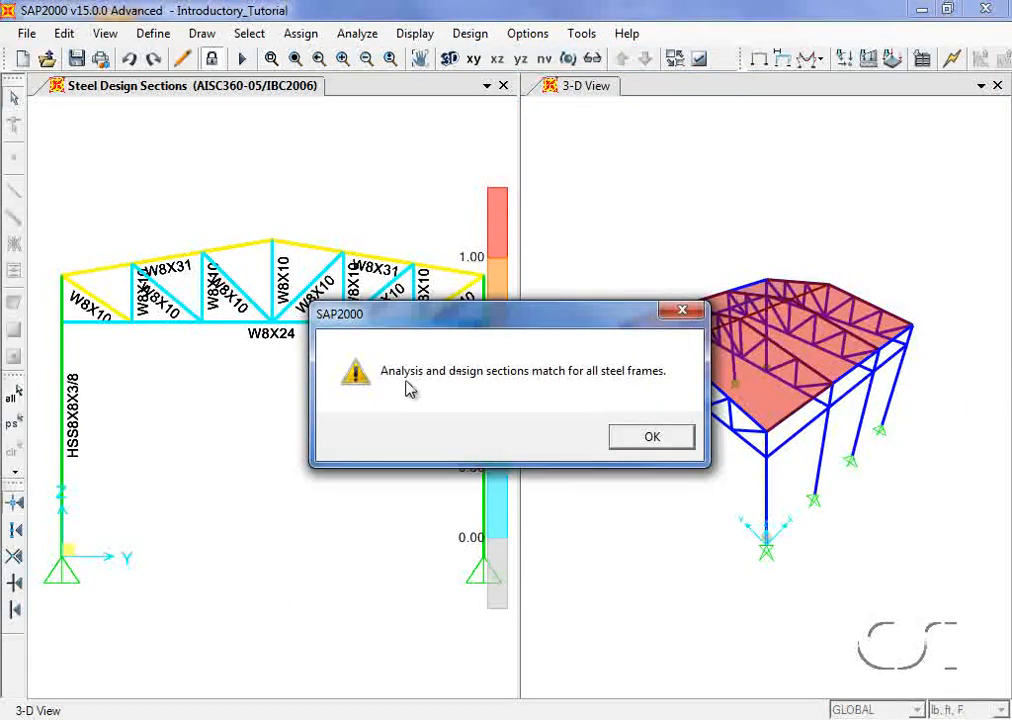
left_click(651, 440)
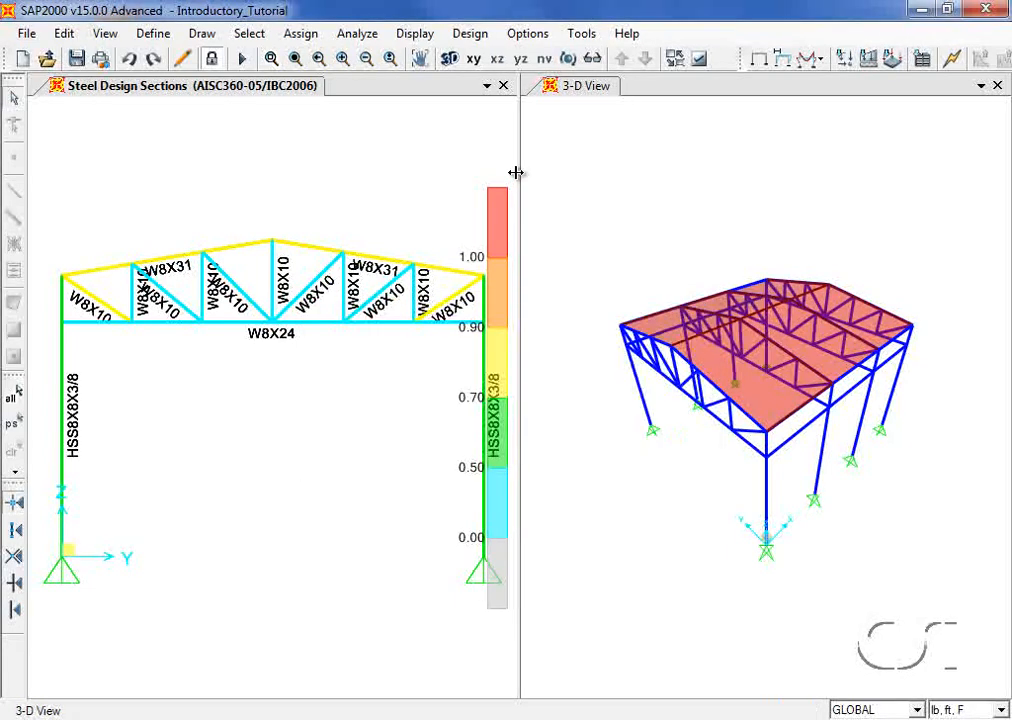
Step: Verify that all steel frame members passed the stress/capacity check
left_click(482, 37)
mouse_move(555, 62)
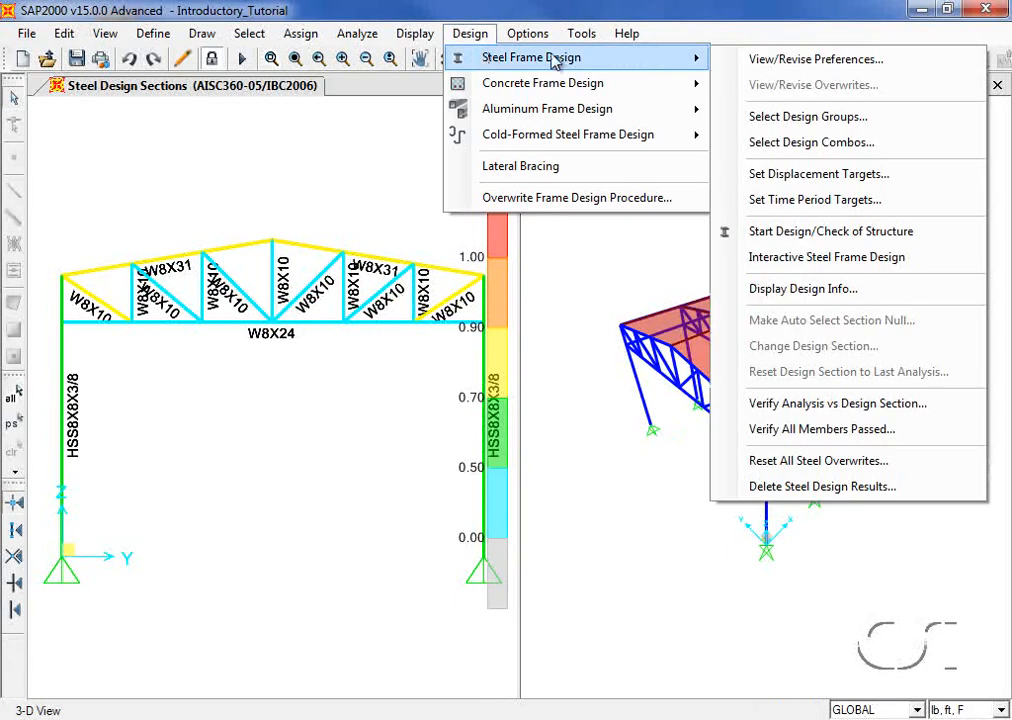
left_click(864, 430)
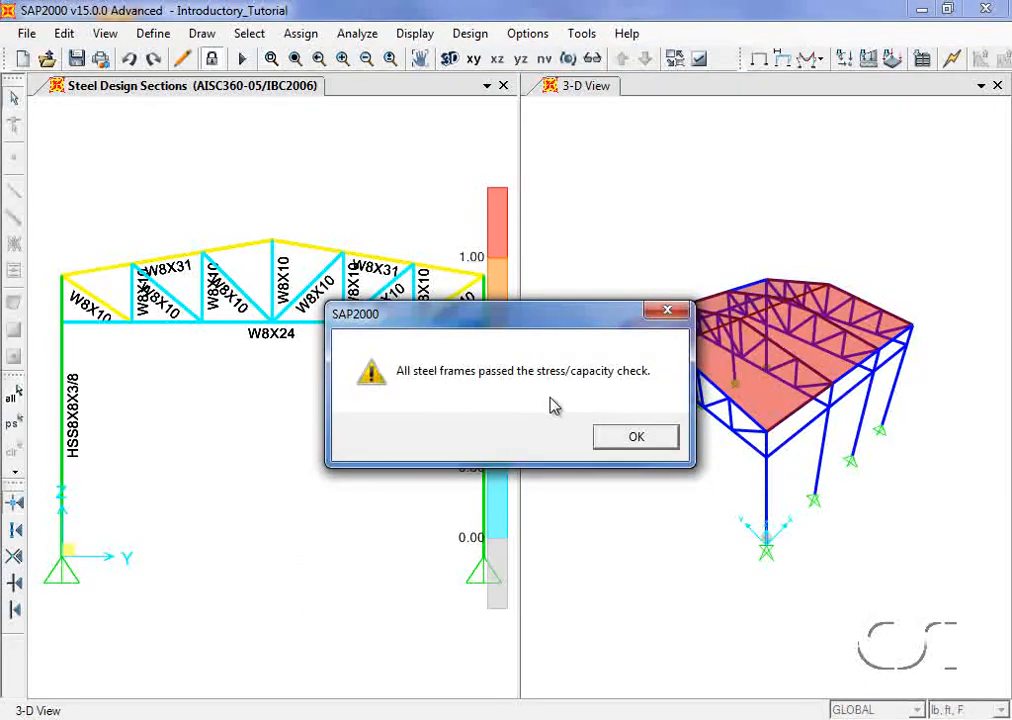